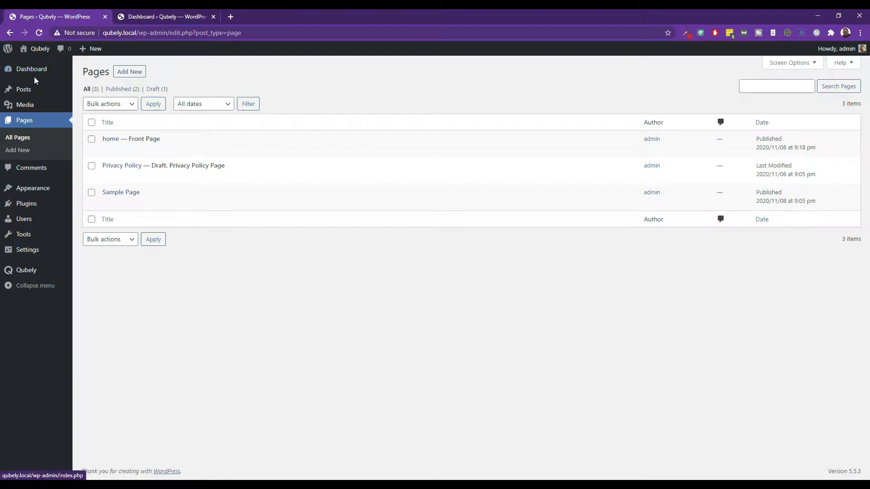
Step: Deactivate the Blocksy Companion plugin, skipping the feedback question
mouse_move(48, 67)
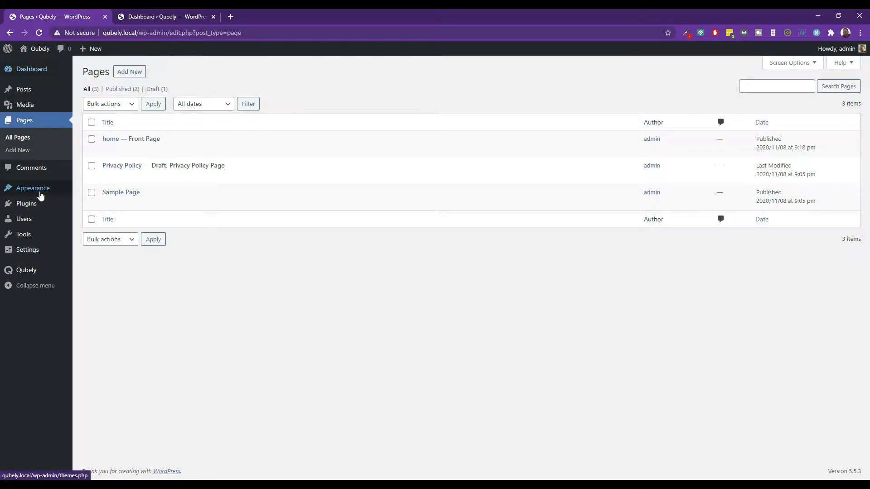
click(86, 208)
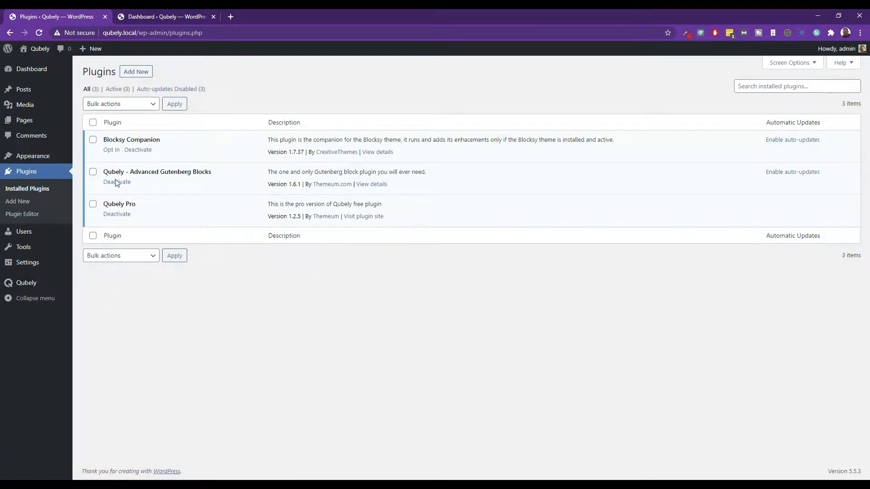
click(138, 150)
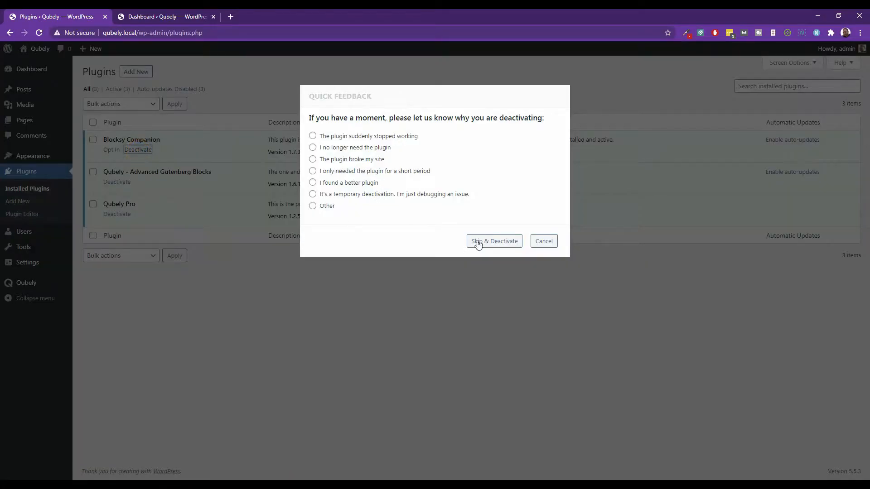
click(506, 242)
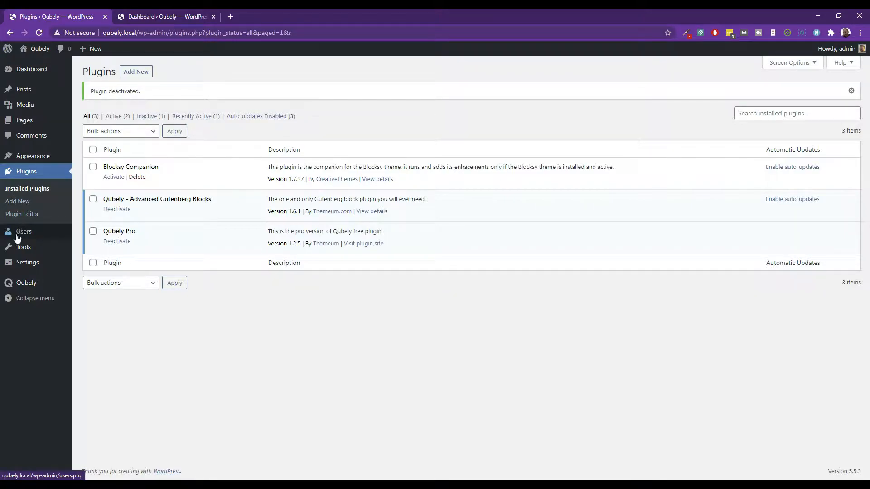
Step: Open the installed themes overview and check which theme is active
mouse_move(28, 286)
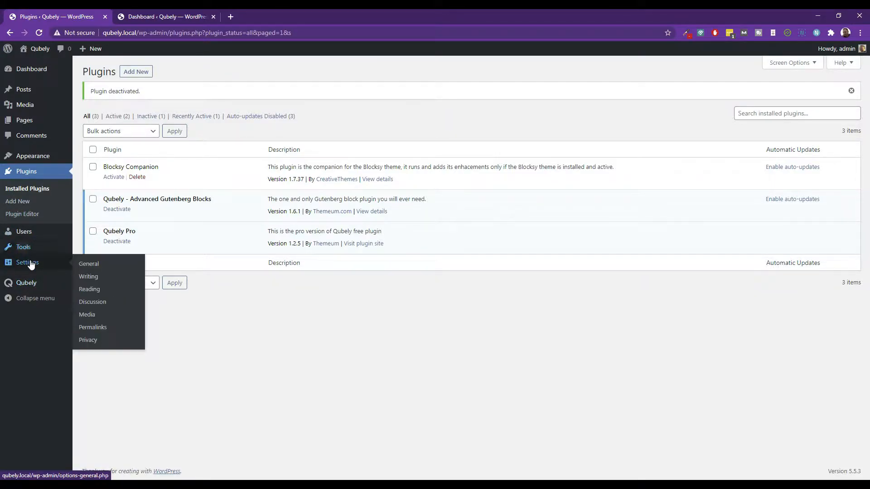
mouse_move(26, 155)
click(101, 157)
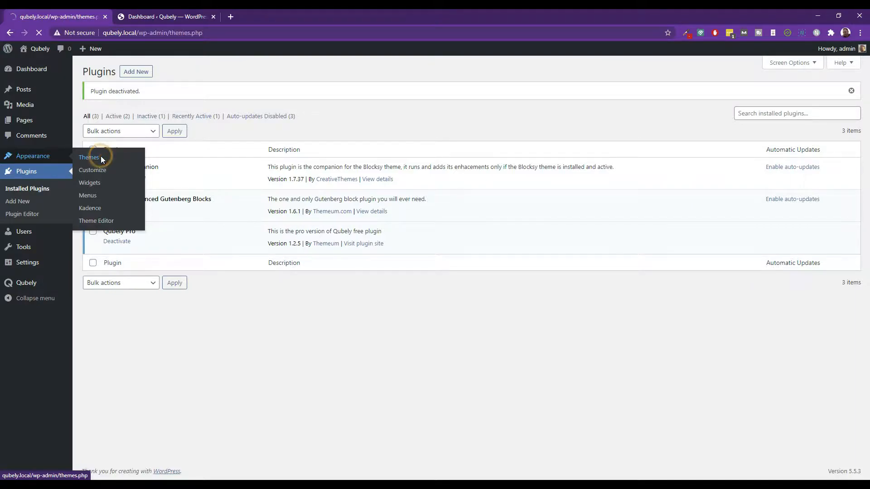
mouse_move(199, 147)
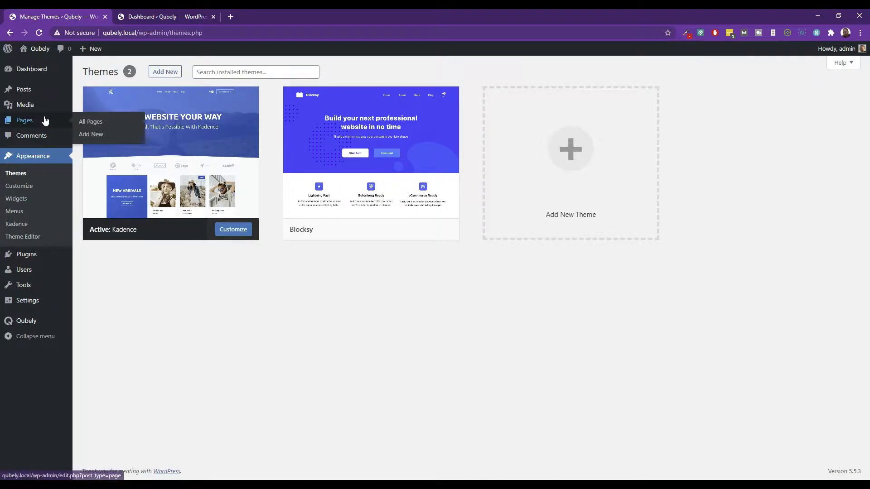
Step: Open the home front page from the page list for editing
mouse_move(31, 93)
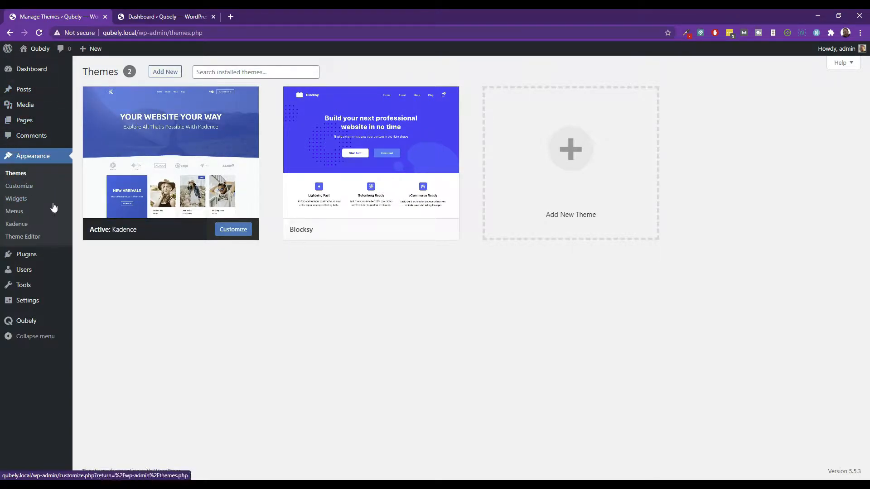
click(96, 121)
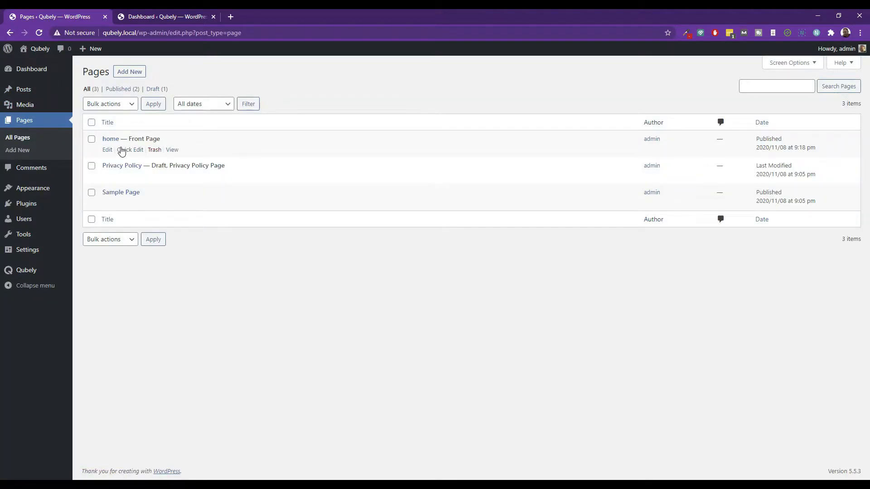
click(109, 150)
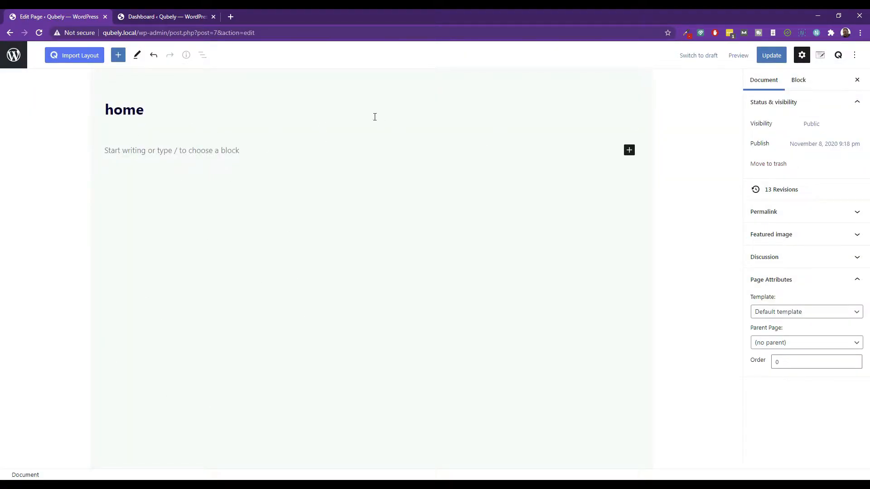
Step: Preview the home page in a new browser tab
click(803, 55)
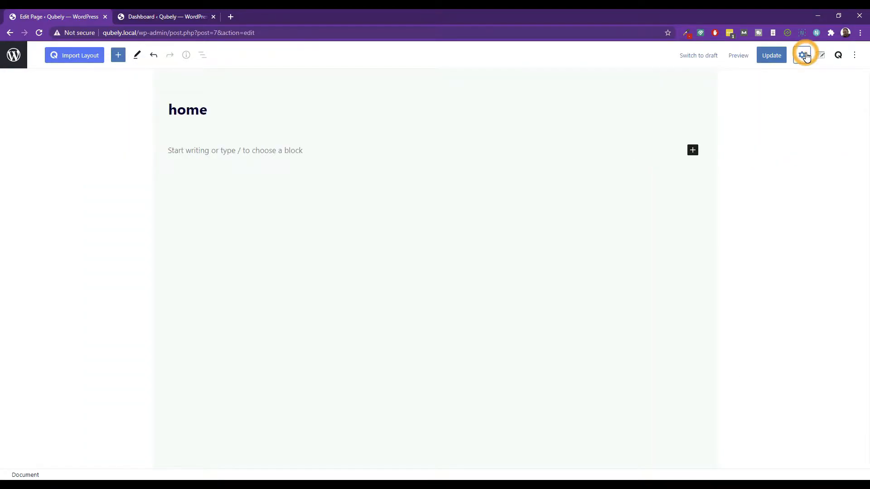
click(803, 55)
click(738, 55)
click(680, 140)
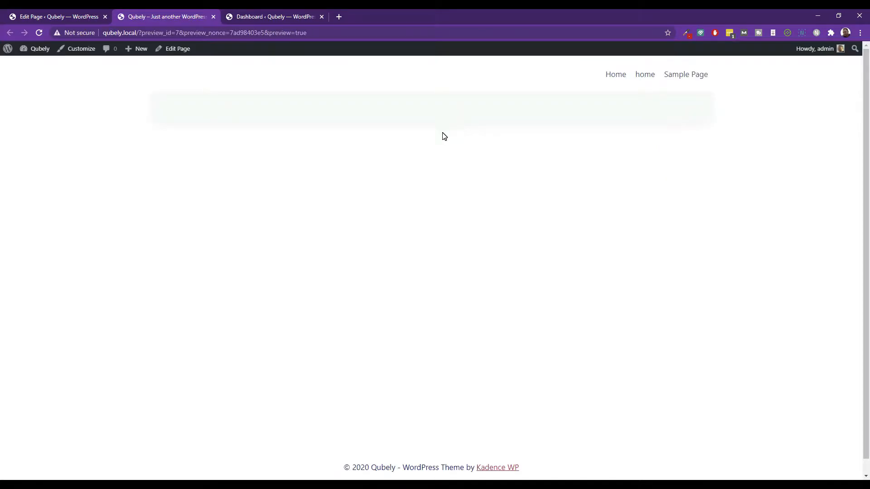
Step: Inspect the tinted content box in the preview and examine the styles of its entry-content-wrap and entry-content elements
right_click(340, 113)
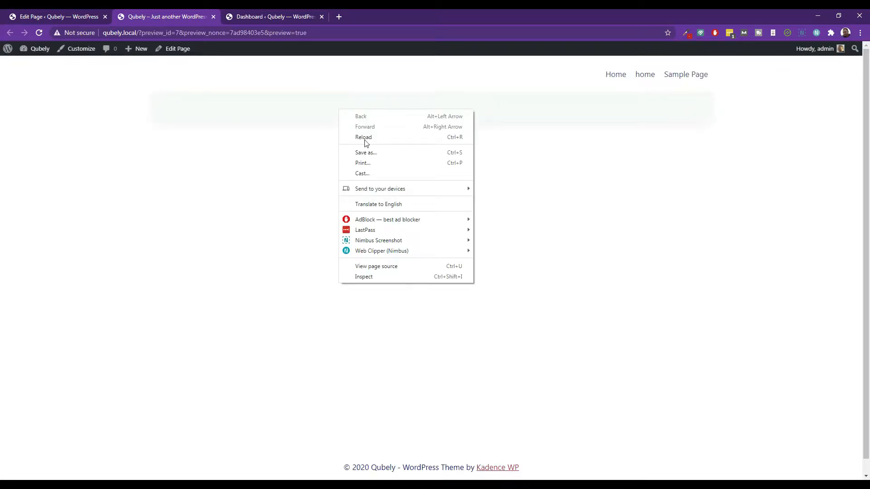
click(377, 278)
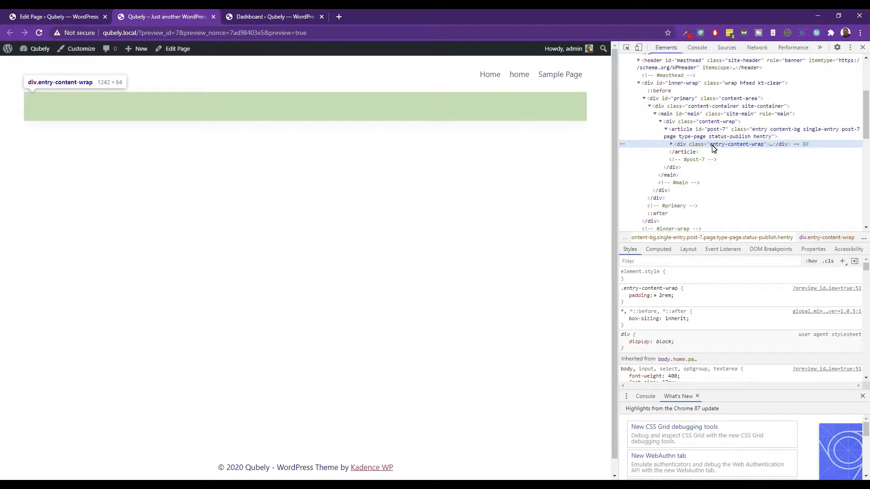
click(672, 145)
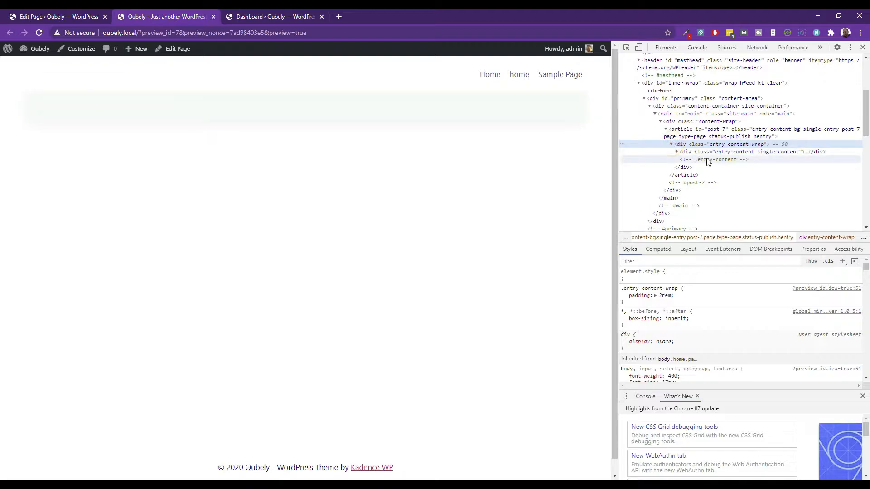
click(681, 152)
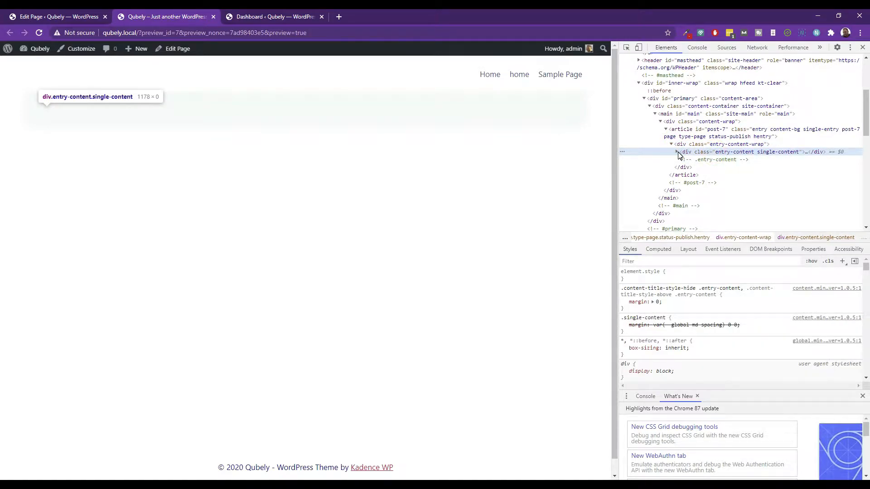
scroll(712, 347, down, 10)
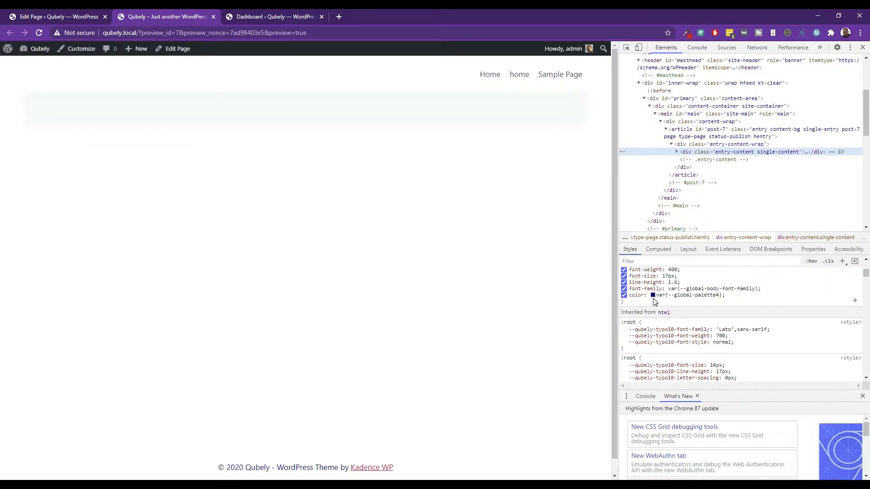
scroll(705, 293, up, 2)
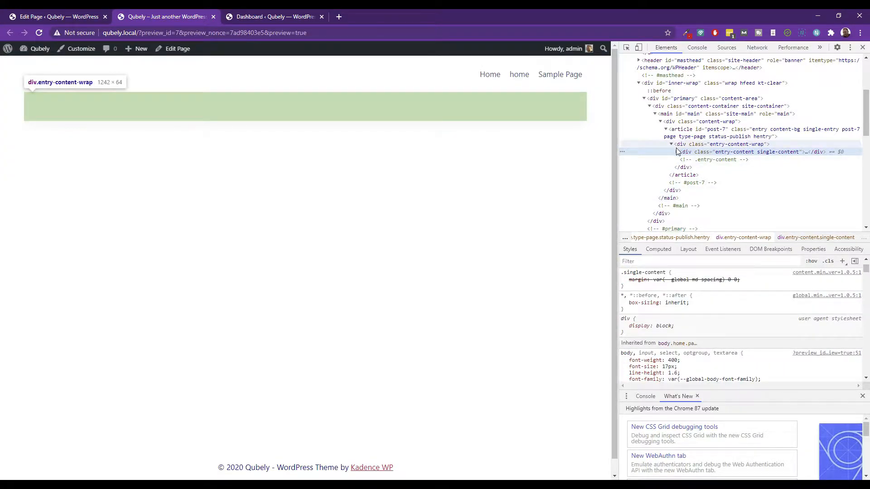
click(689, 147)
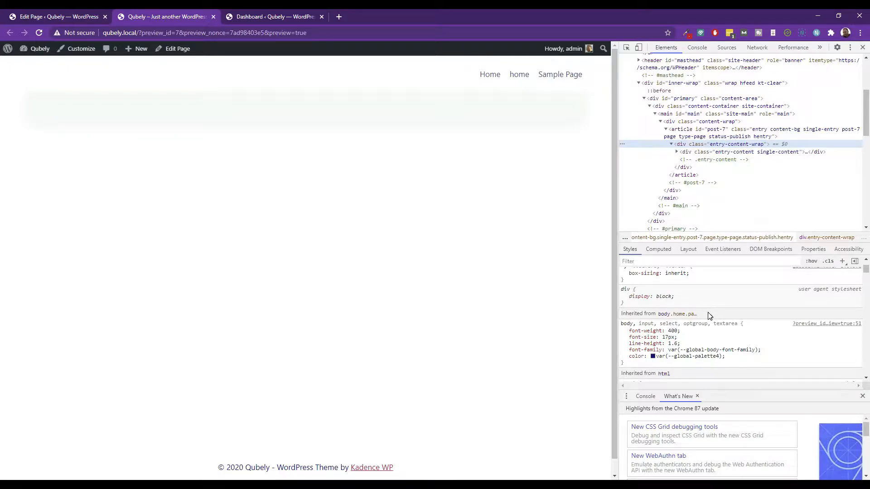
scroll(714, 313, up, 1)
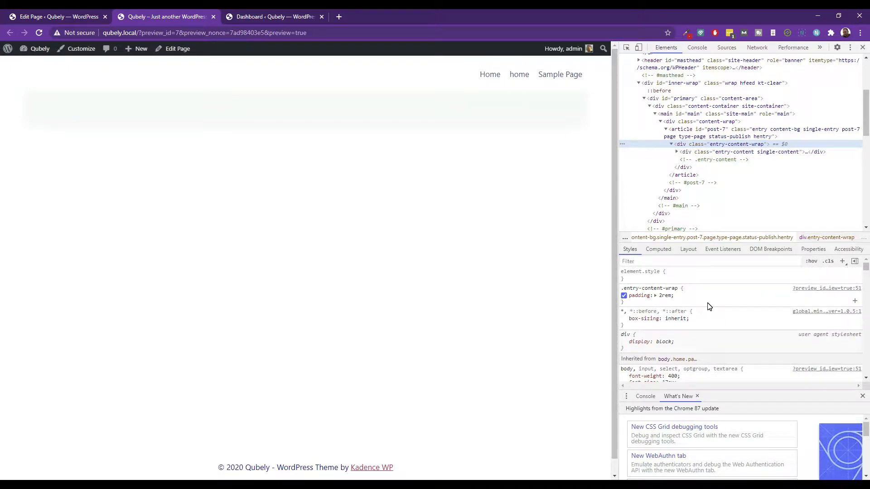
scroll(705, 305, down, 1)
scroll(704, 305, down, 7)
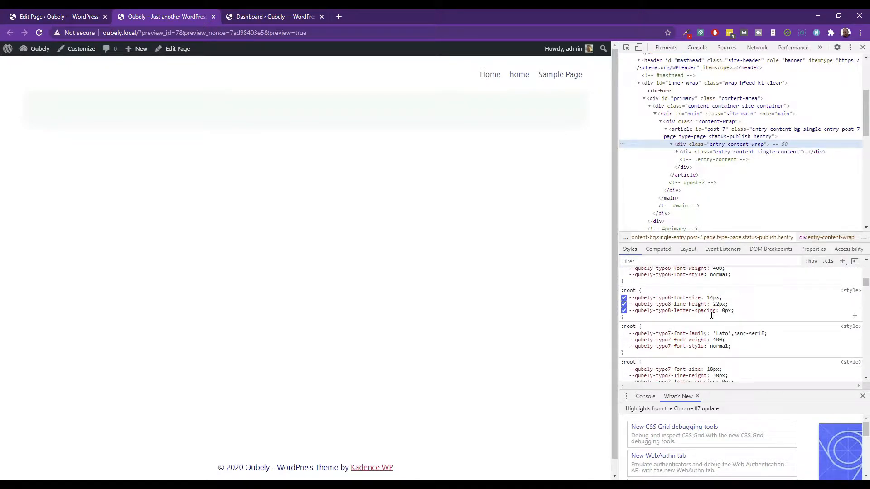
scroll(711, 321, down, 10)
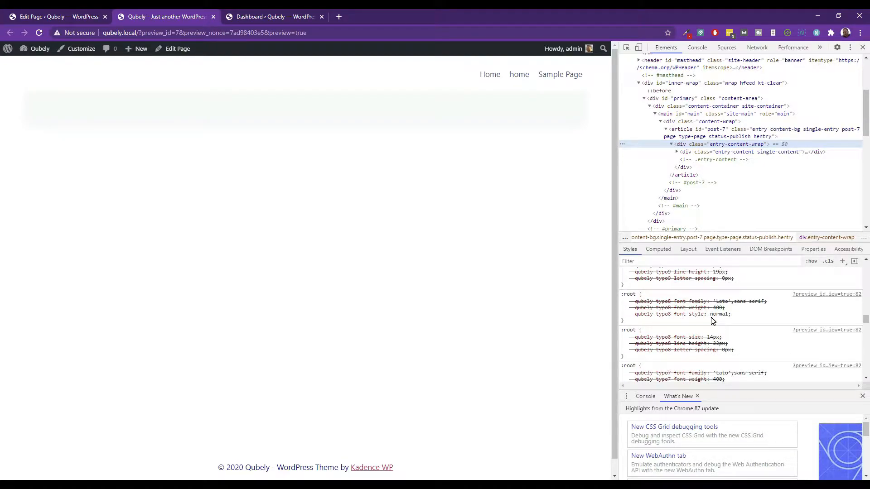
scroll(713, 317, up, 15)
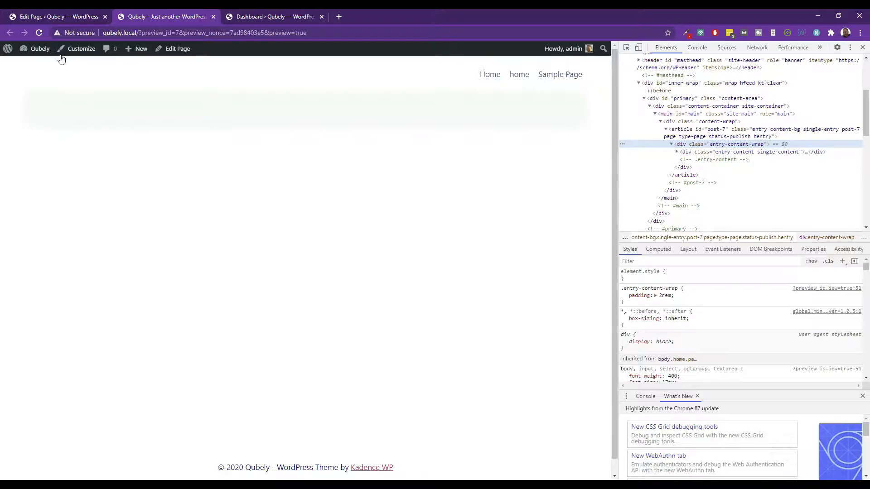
Step: Open the previewed page in the Customizer, close the developer tools and show the Page Layout design settings
click(73, 49)
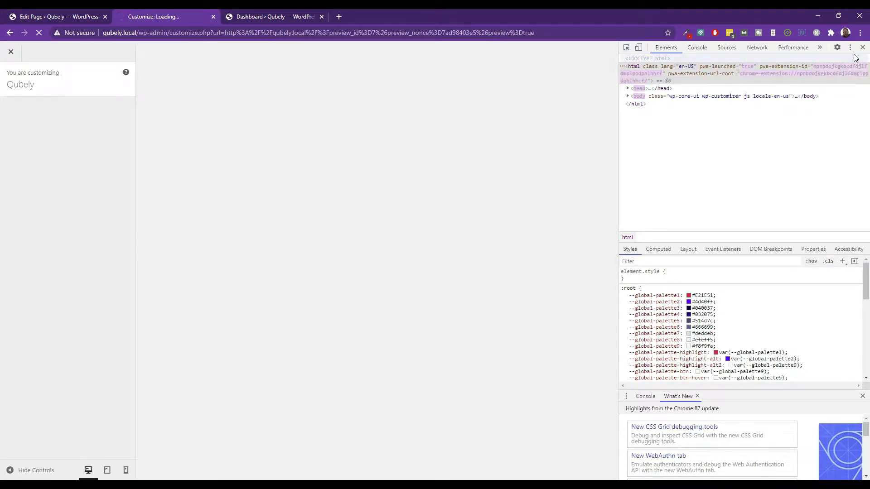
click(862, 47)
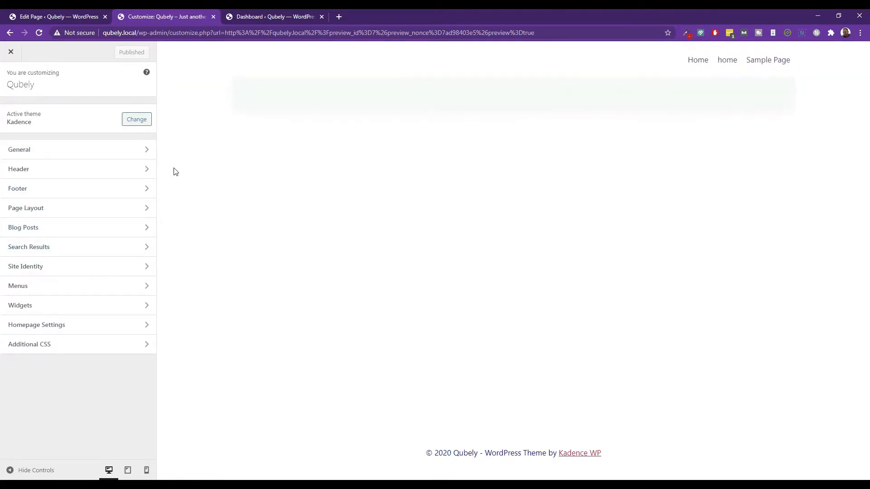
click(48, 209)
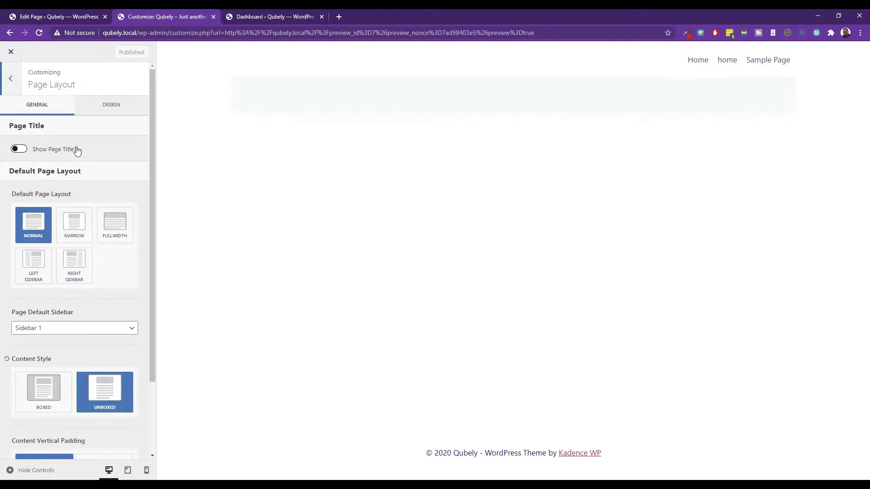
click(106, 105)
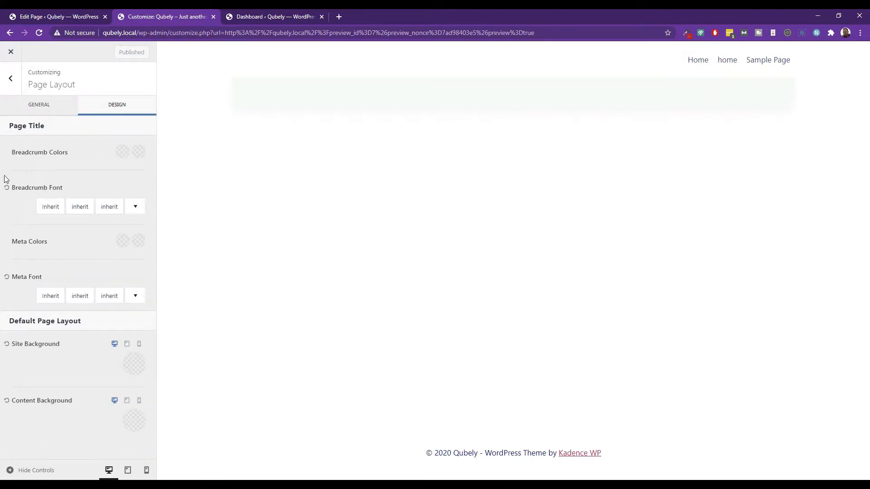
Step: Set the default page layout's Site Background to white (FFFFFF)
click(133, 369)
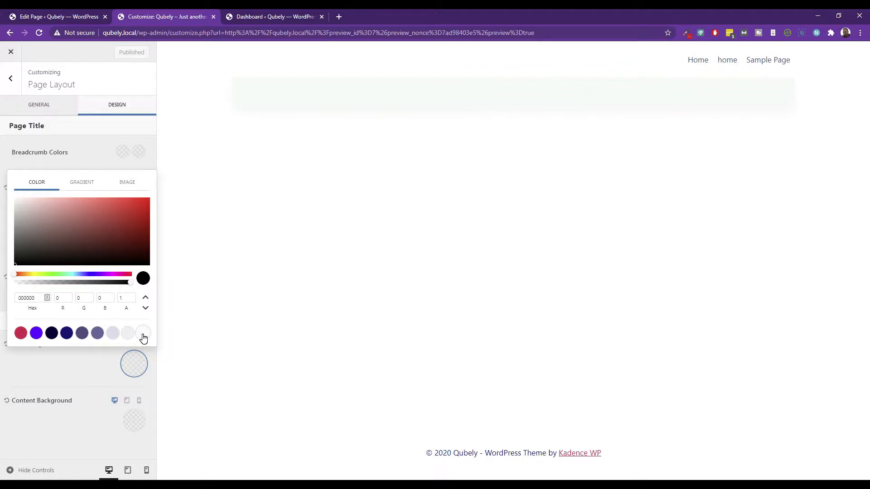
mouse_move(14, 209)
mouse_down()
mouse_move(20, 203)
mouse_move(6, 195)
mouse_up()
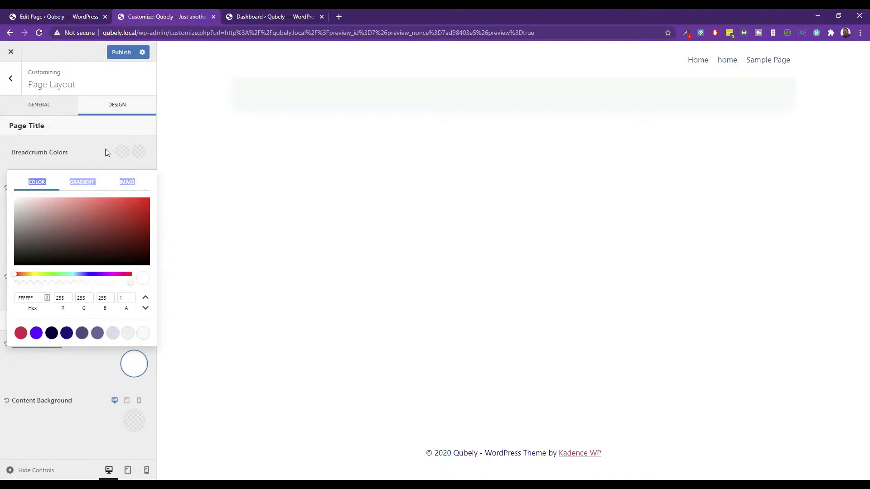
click(91, 148)
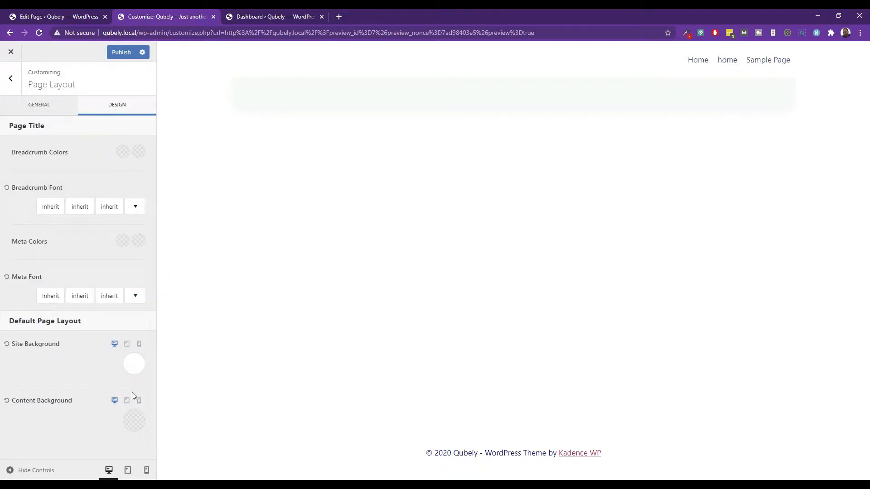
Step: Set the default page layout's Content Background to white (FFFFFF)
click(133, 420)
drag(29, 281, 13, 254)
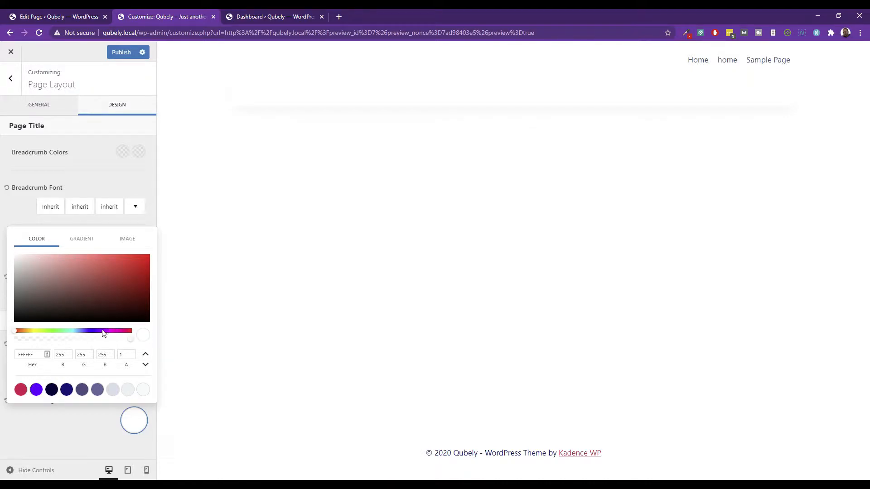
click(97, 173)
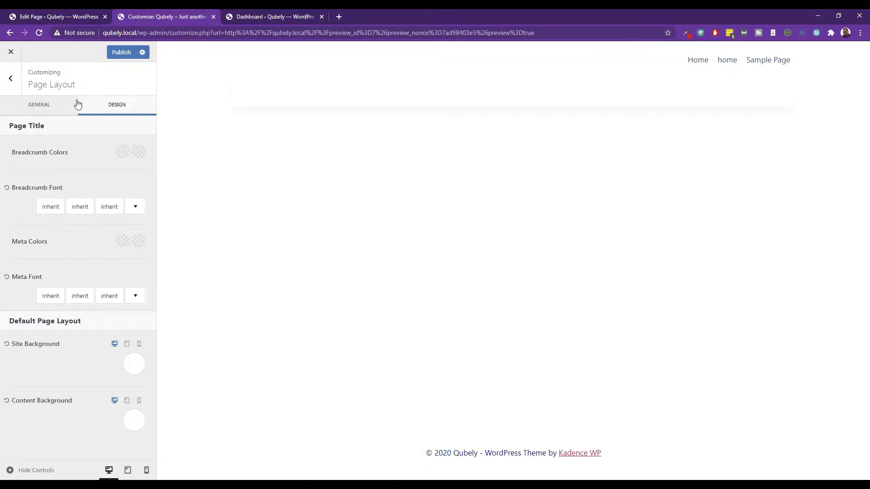
Step: Compare the two content styles in the general Page Layout settings and set Content Style to Boxed
click(40, 105)
scroll(115, 283, down, 2)
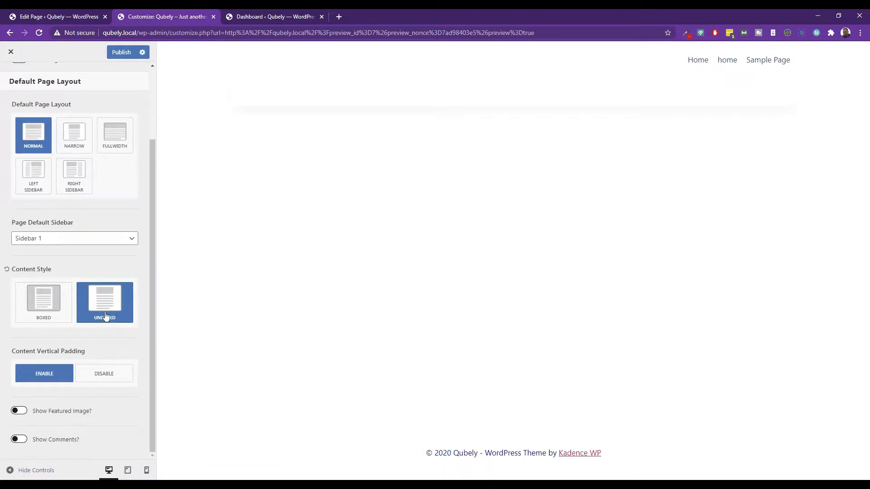
click(48, 312)
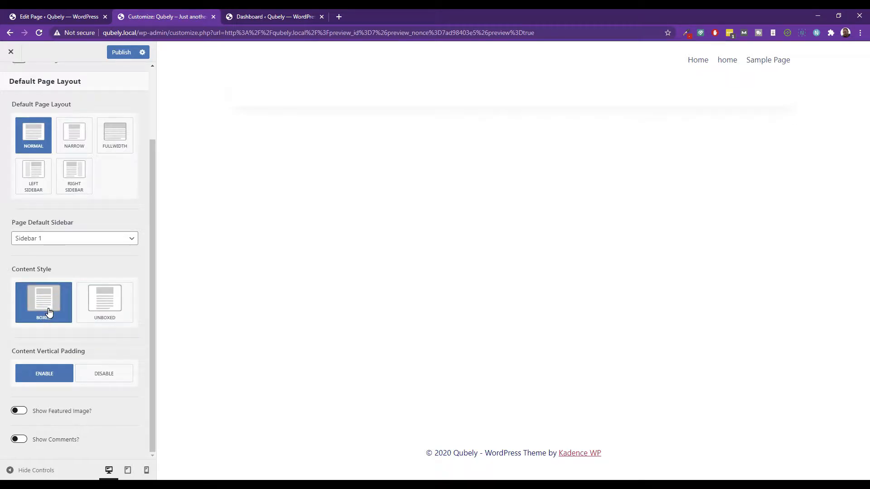
click(113, 306)
click(61, 302)
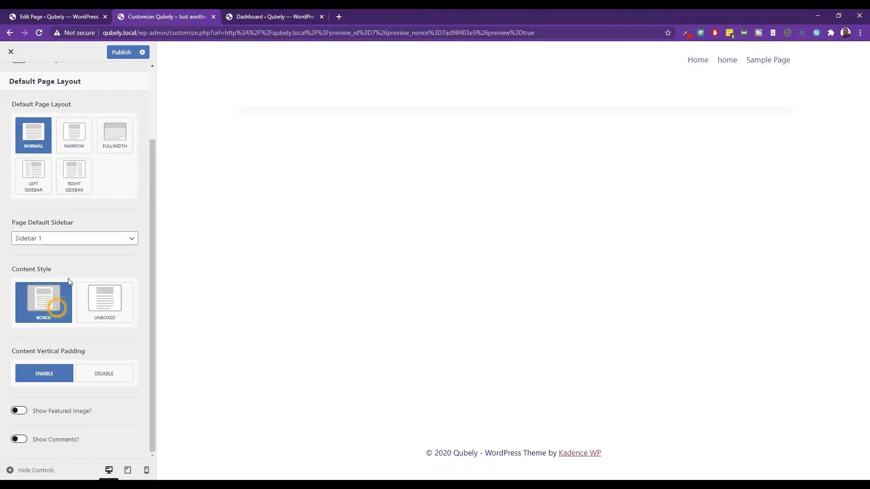
Step: Set the default page layout's Content Style to Unboxed and publish the change
click(103, 302)
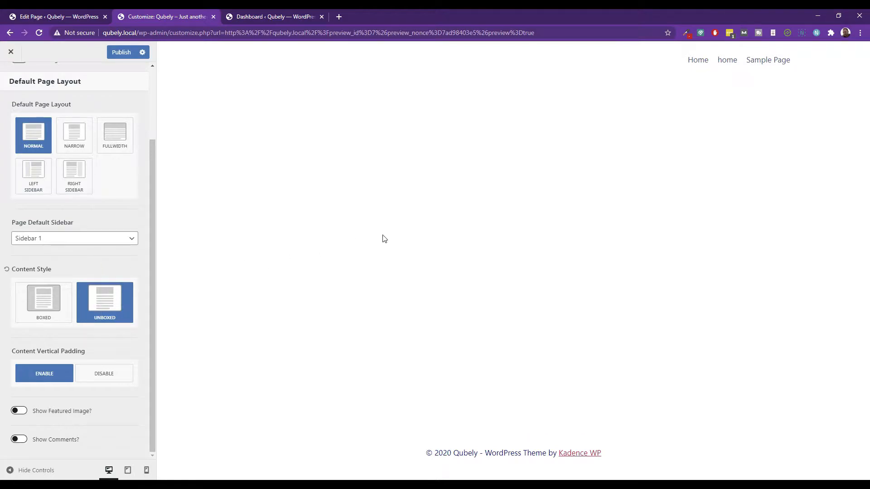
click(119, 52)
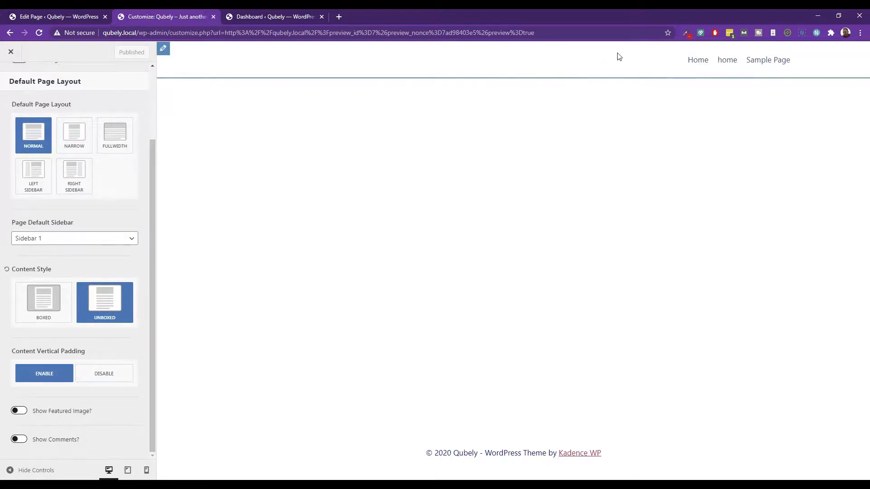
Step: Set the header's Logo Layout to Logo & Title in Site Identity, publish it and leave the Customizer
scroll(87, 202, up, 2)
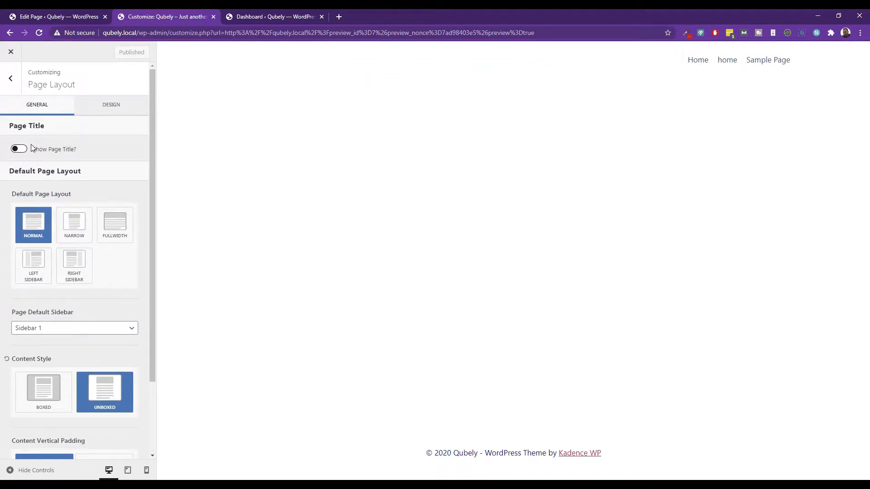
click(11, 78)
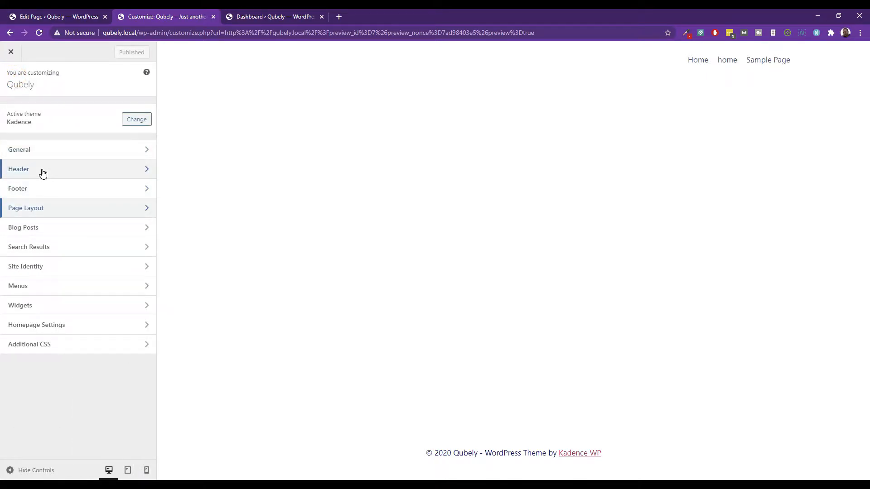
click(41, 169)
click(43, 139)
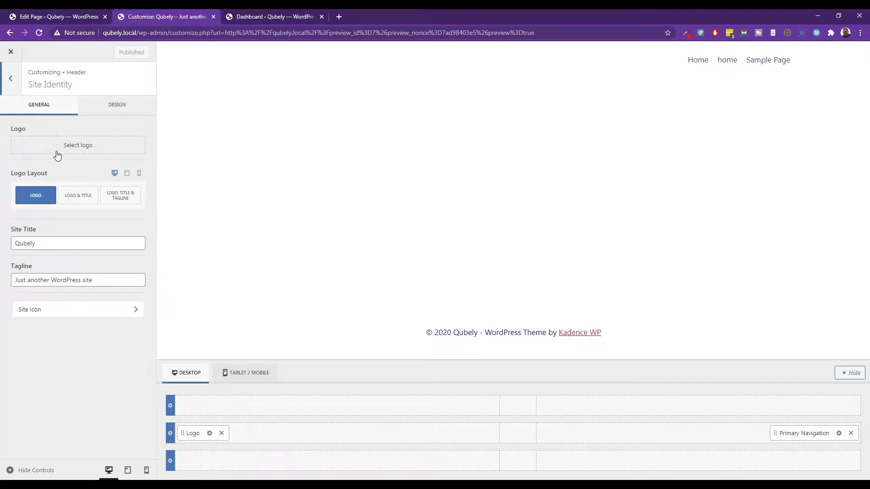
click(77, 196)
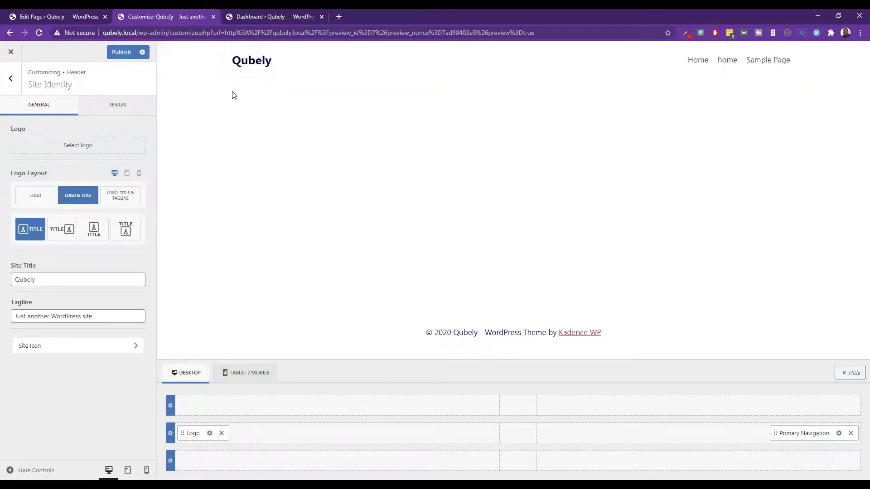
double_click(80, 281)
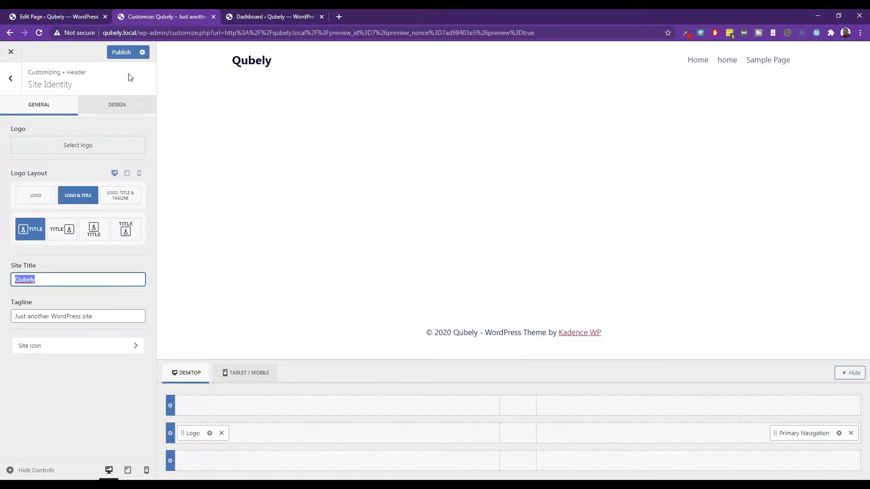
click(124, 51)
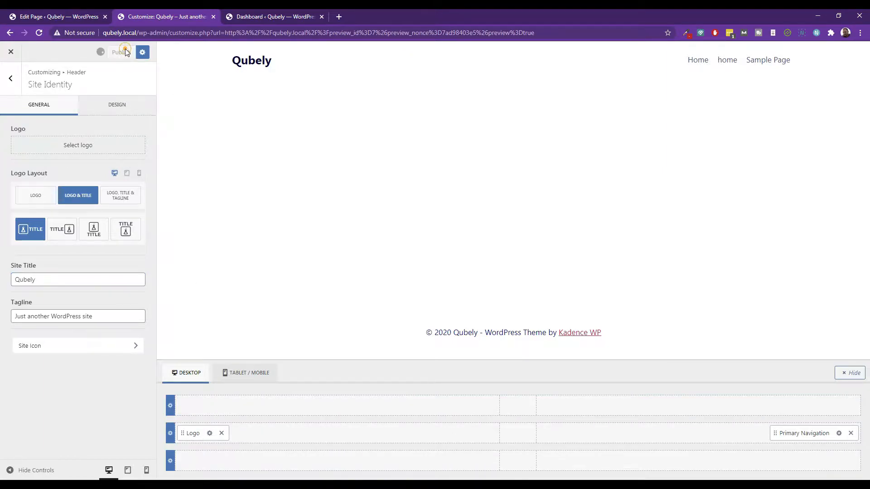
click(8, 55)
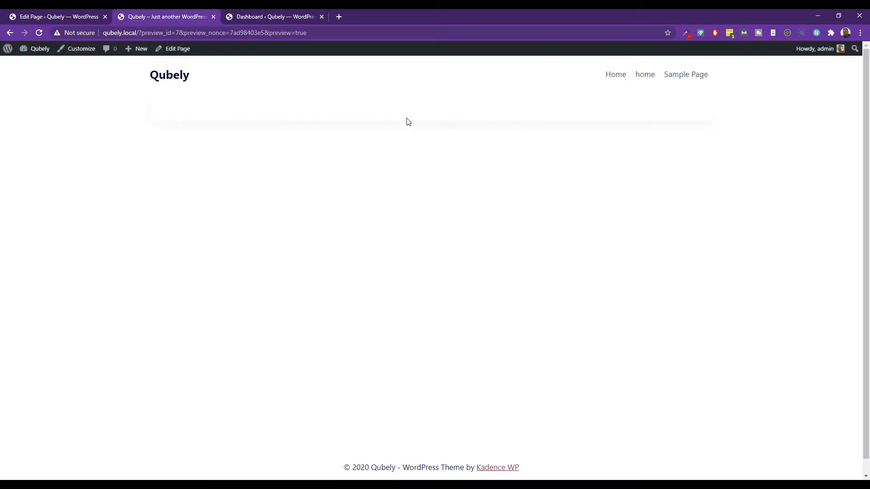
Step: Reapply the Unboxed content style in the Customizer's Page Layout settings, publish it and return to the page
click(76, 53)
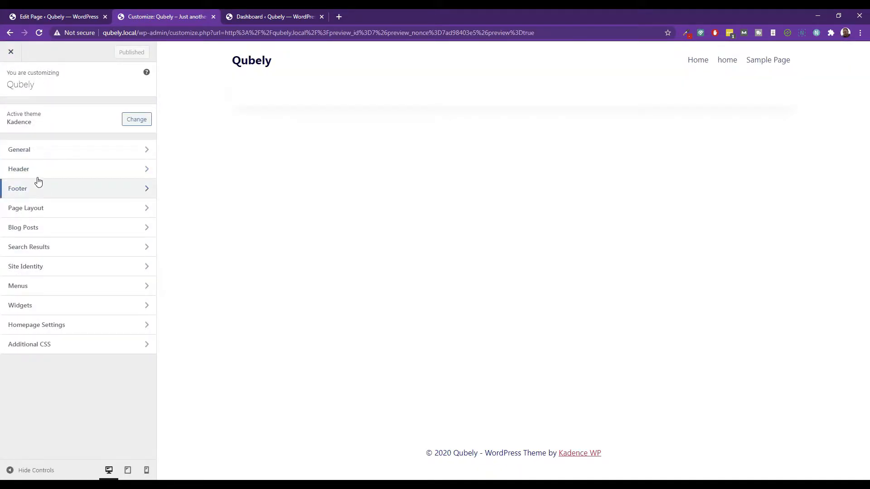
click(28, 208)
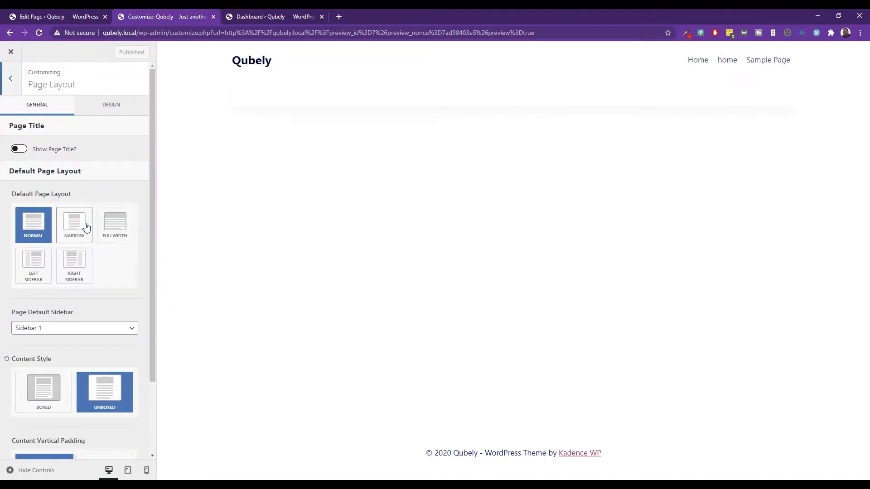
scroll(94, 306, down, 1)
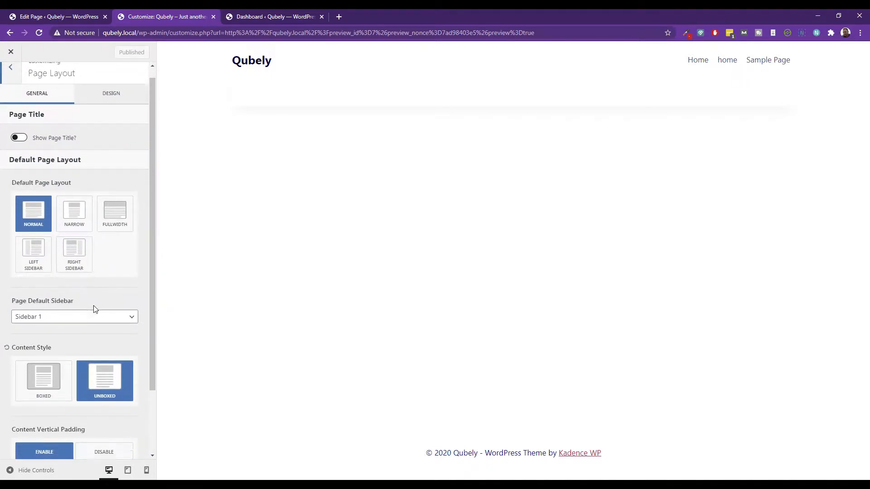
click(55, 356)
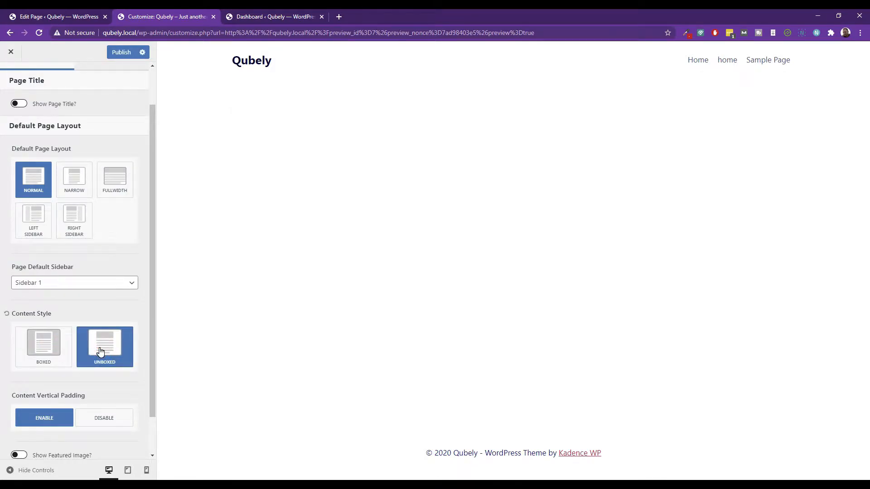
scroll(108, 318, down, 1)
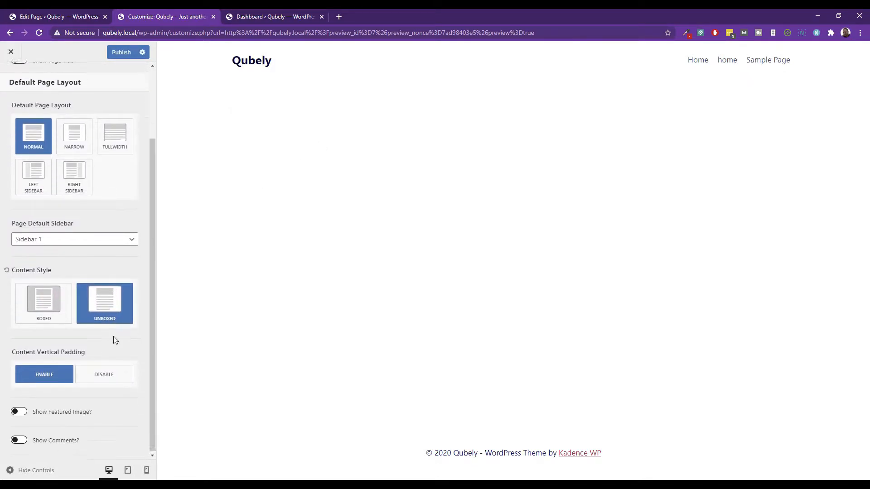
scroll(112, 335, up, 2)
click(122, 52)
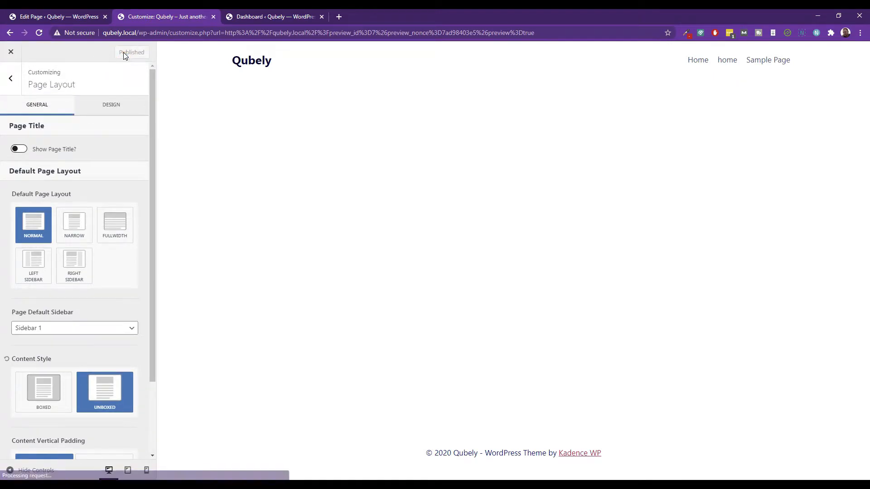
click(10, 81)
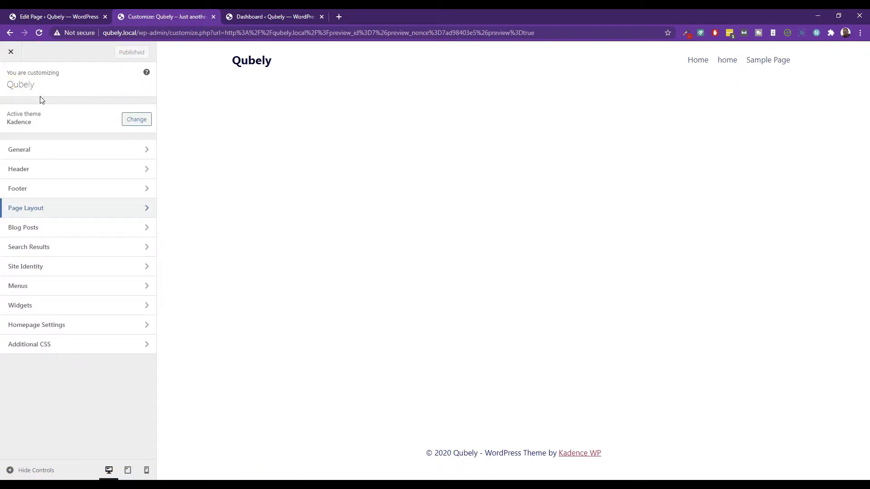
click(11, 51)
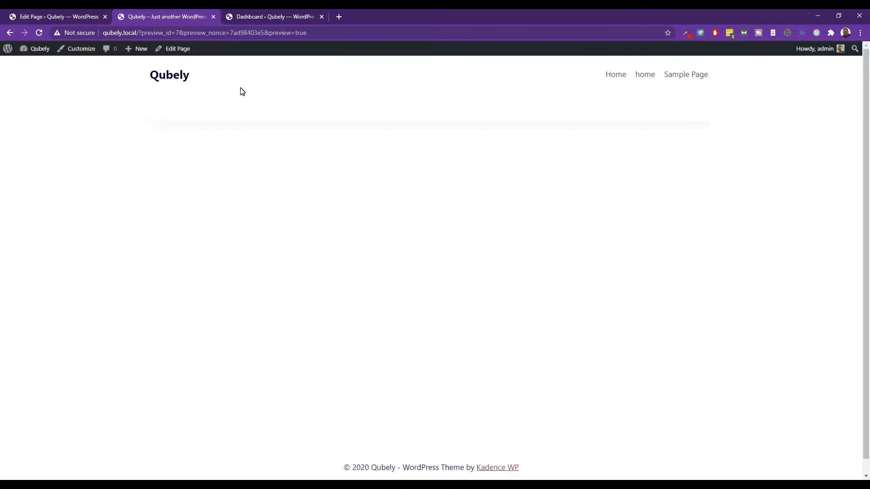
Step: Reload the page and inspect the styles of its content-area and content-container elements for the source of the shadow
click(39, 33)
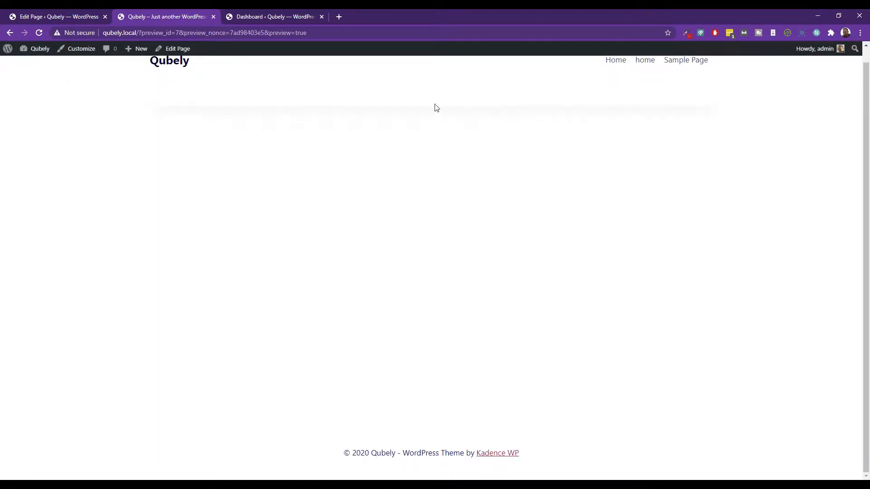
right_click(439, 124)
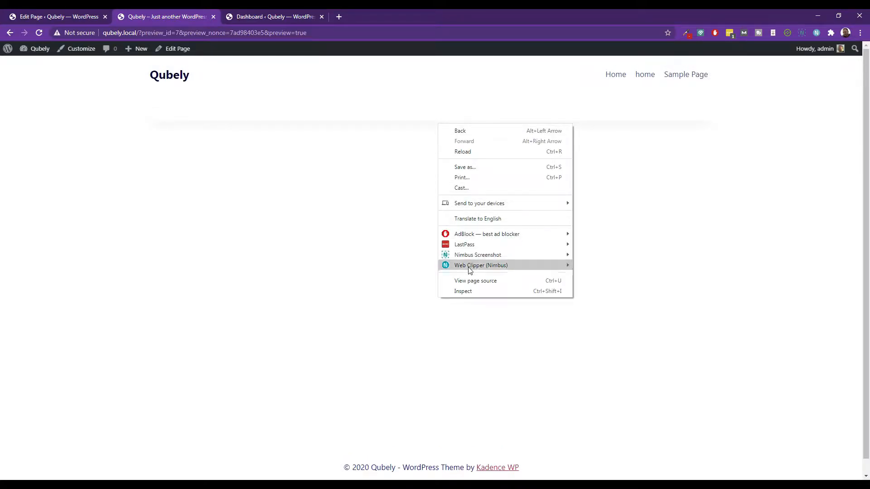
click(471, 292)
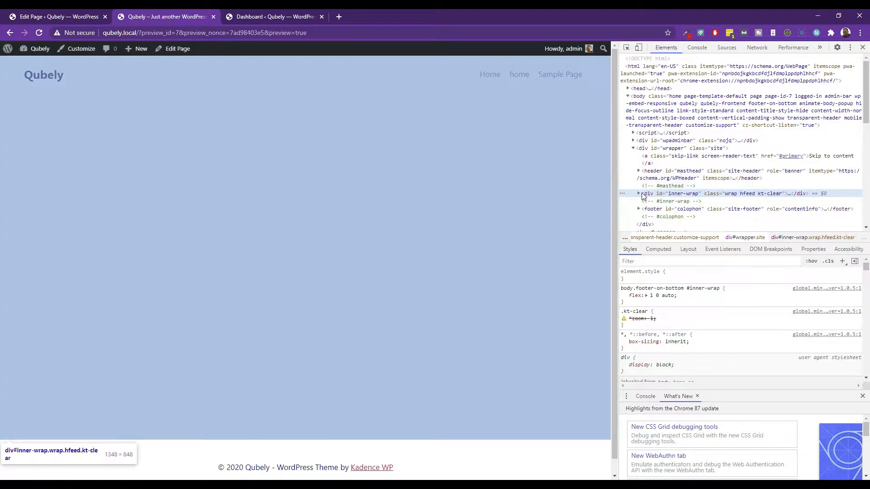
click(638, 193)
click(665, 209)
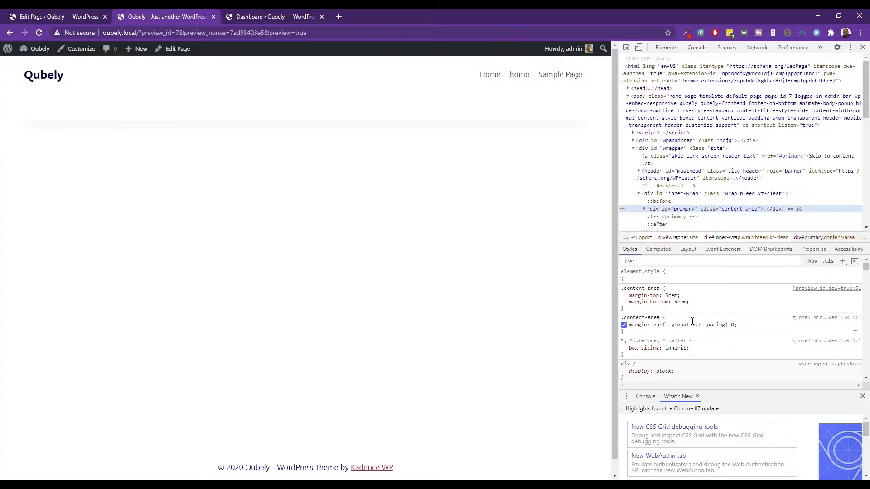
scroll(692, 325, down, 10)
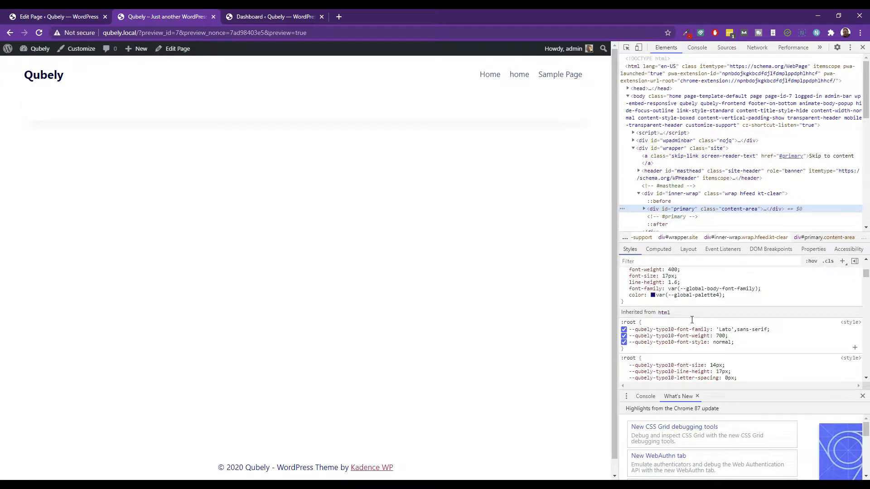
scroll(692, 320, up, 10)
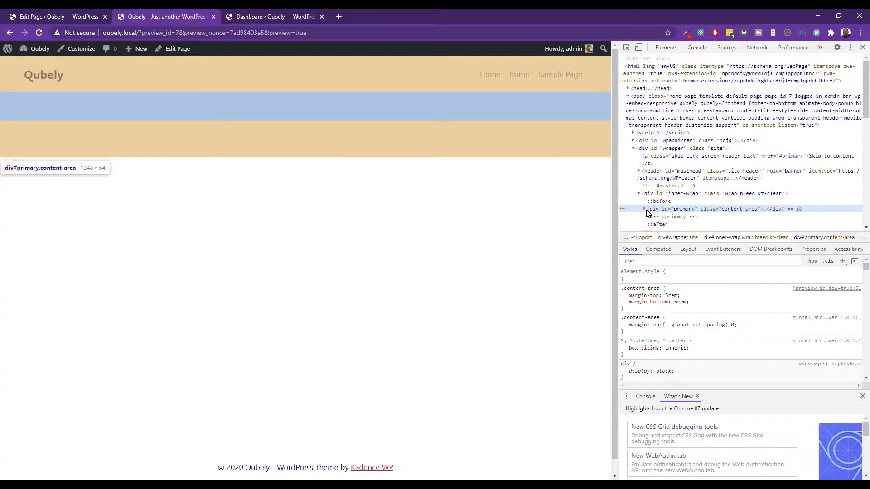
click(644, 209)
click(669, 217)
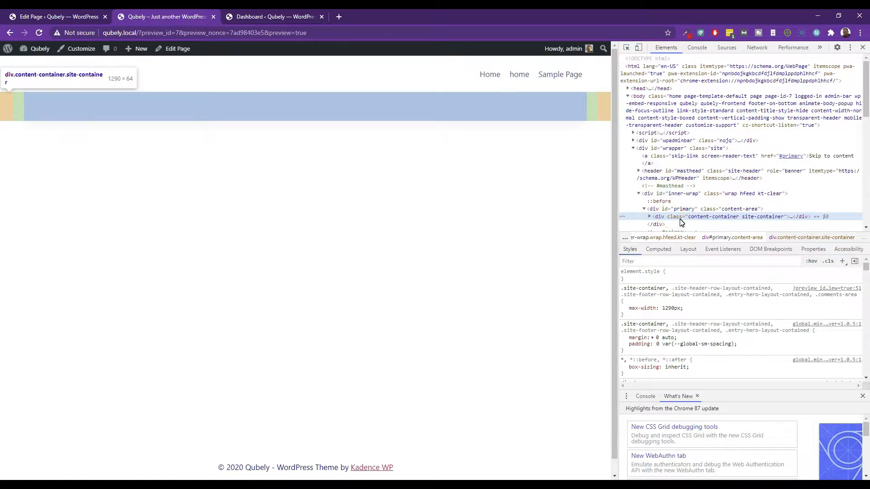
scroll(713, 333, down, 5)
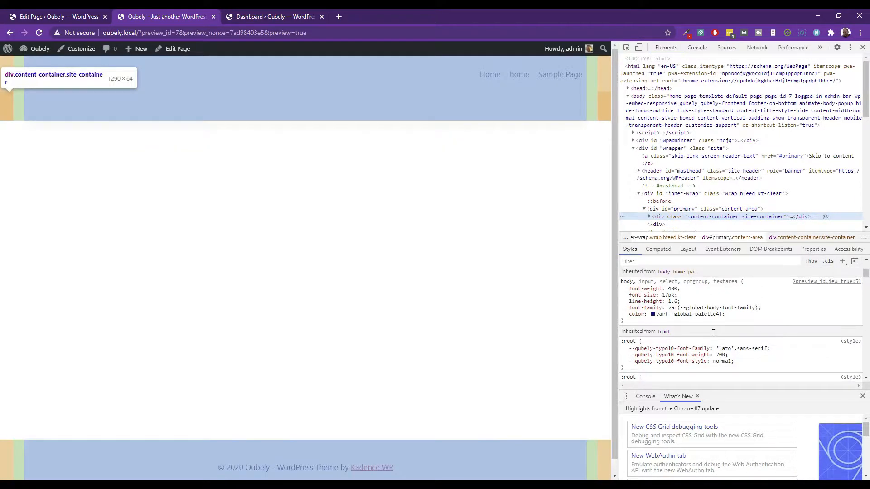
scroll(716, 337, down, 6)
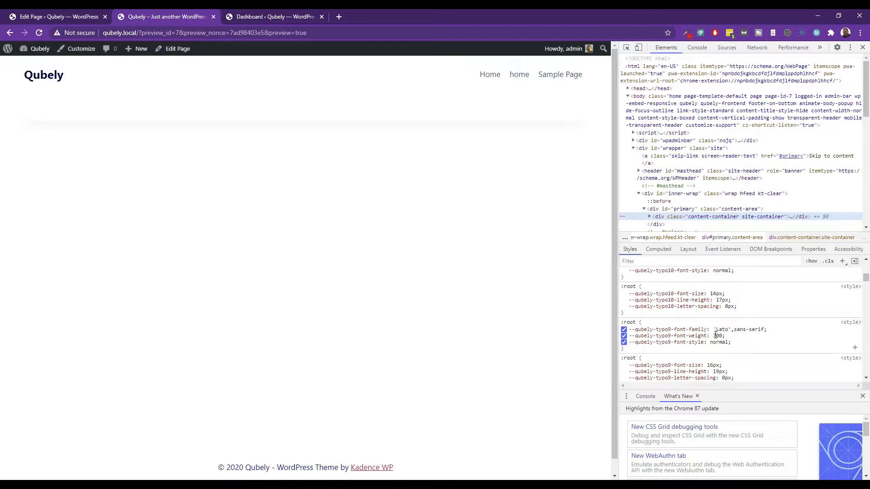
scroll(716, 334, down, 3)
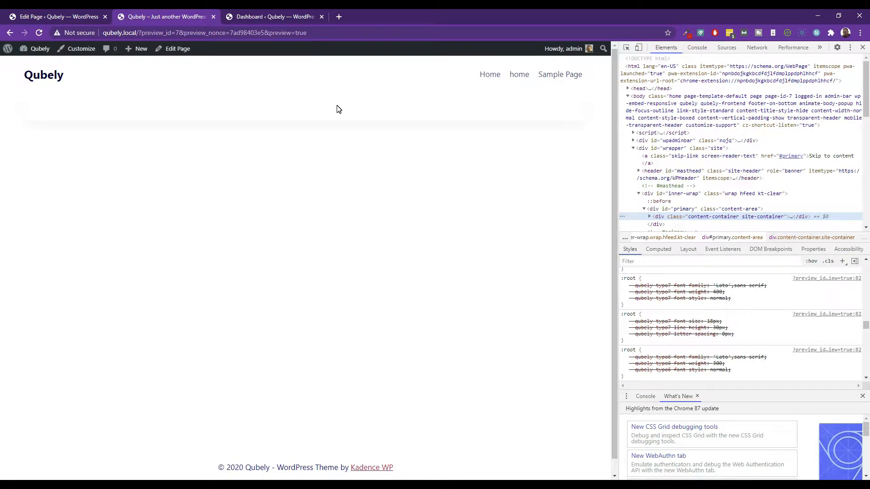
Step: Reopen the Customizer and check the general and design settings of Page Layout
click(74, 45)
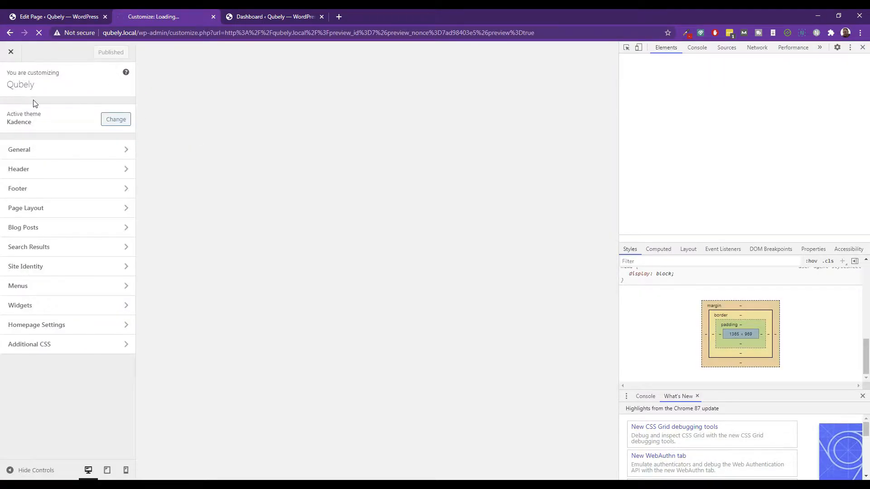
click(44, 209)
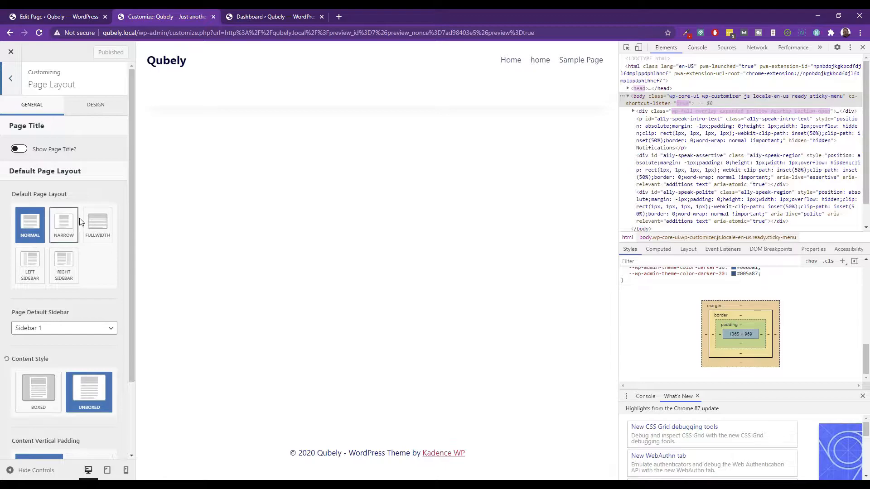
click(93, 104)
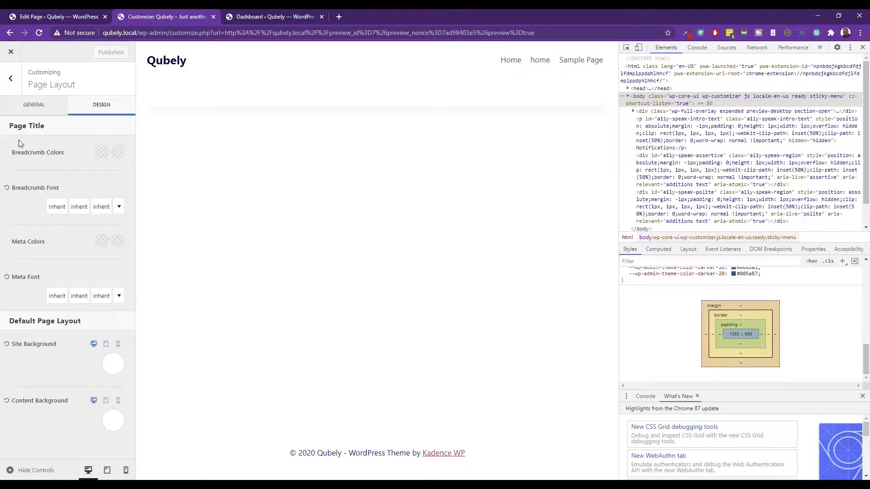
click(10, 78)
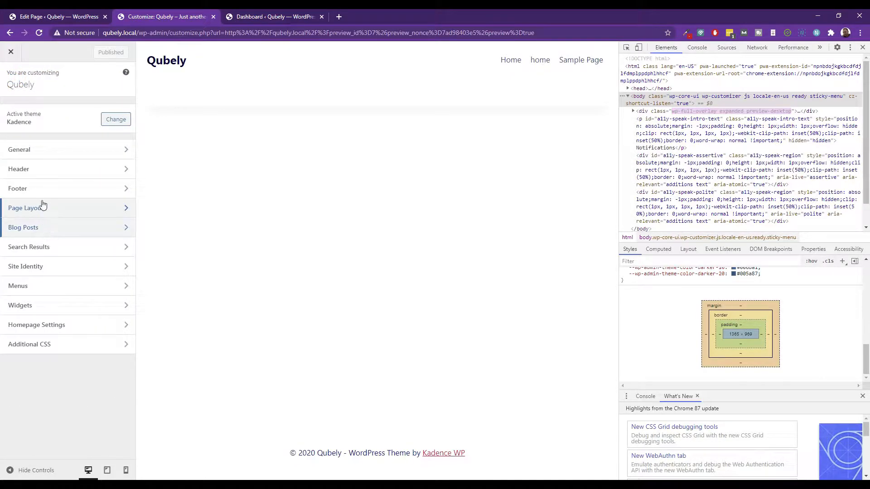
Step: Close the developer tools and set the Archive Grid Boxed Shadow's Y and Blur to 0 in the General layout settings
click(31, 151)
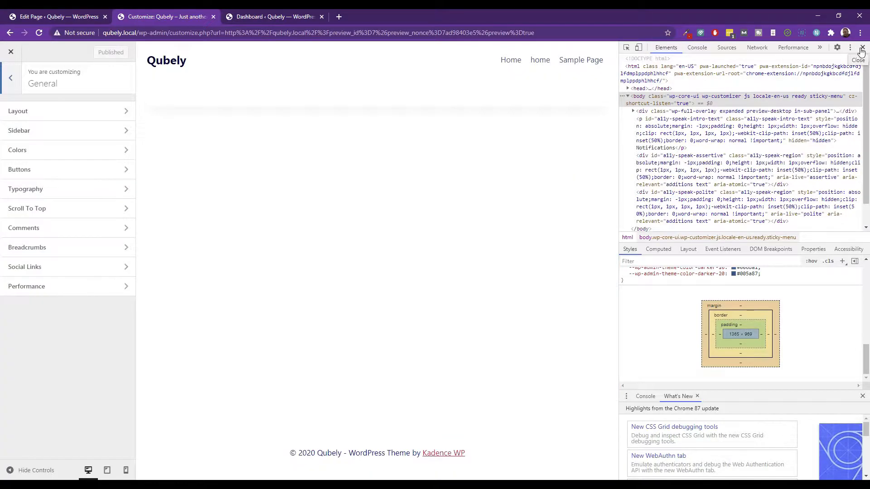
click(862, 47)
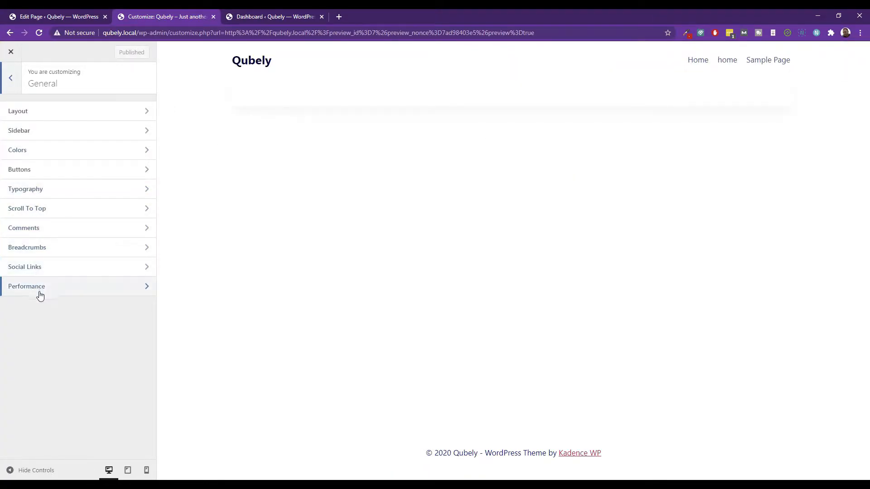
click(30, 113)
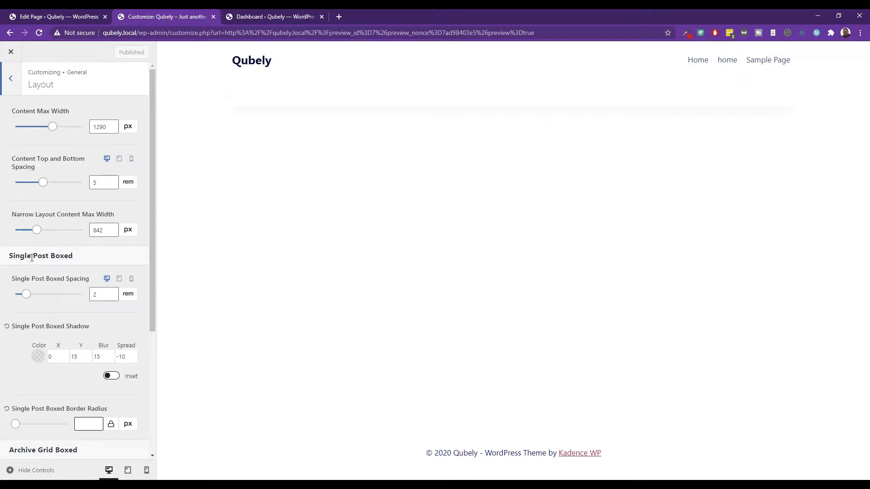
scroll(30, 258, down, 3)
scroll(32, 265, down, 1)
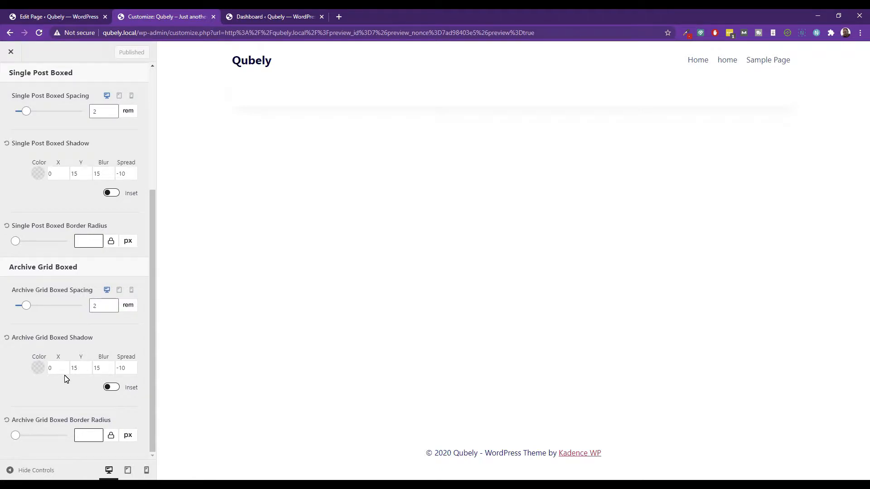
click(6, 340)
double_click(77, 368)
text(00)
double_click(97, 368)
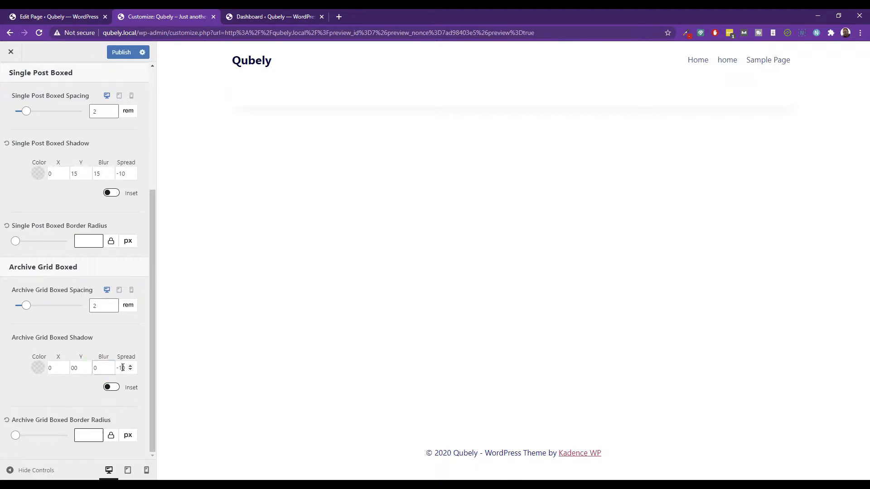
Step: Set the Single Post Boxed Shadow's X, Y, Blur and Spread to 0 and publish the change
scroll(74, 317, up, 4)
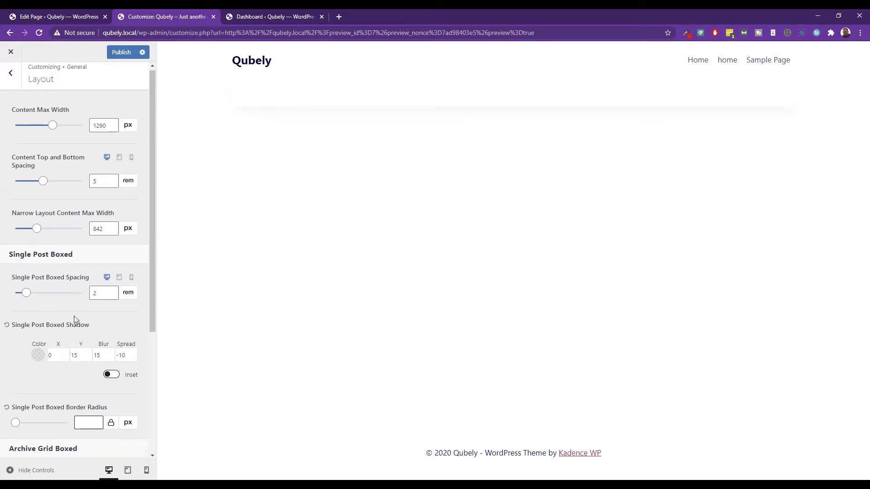
double_click(56, 355)
text(0)
click(77, 357)
text(0)
double_click(101, 355)
text(0)
click(125, 353)
text(0)
click(120, 52)
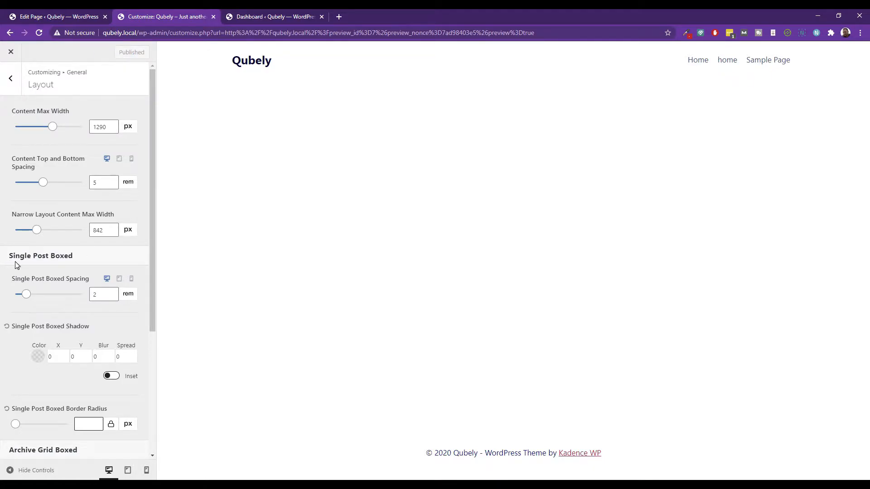
Step: Leave the Customizer, open the home page for editing and dismiss the autosave notice
click(4, 91)
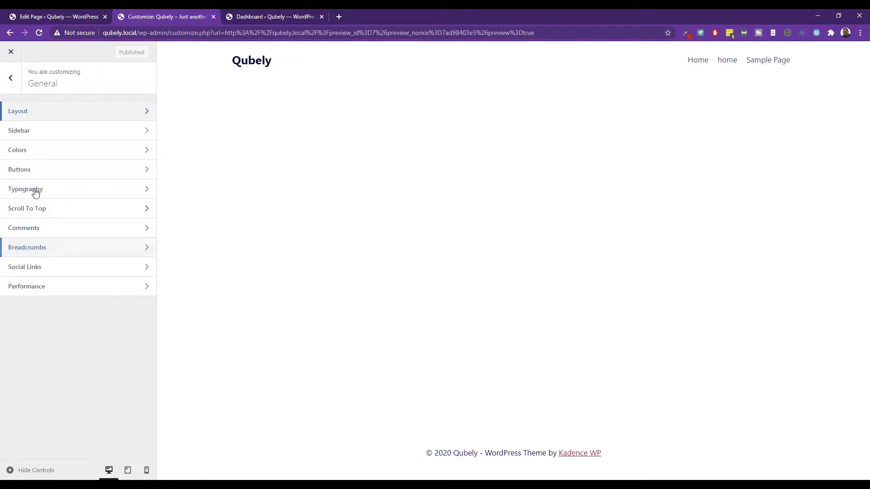
click(14, 54)
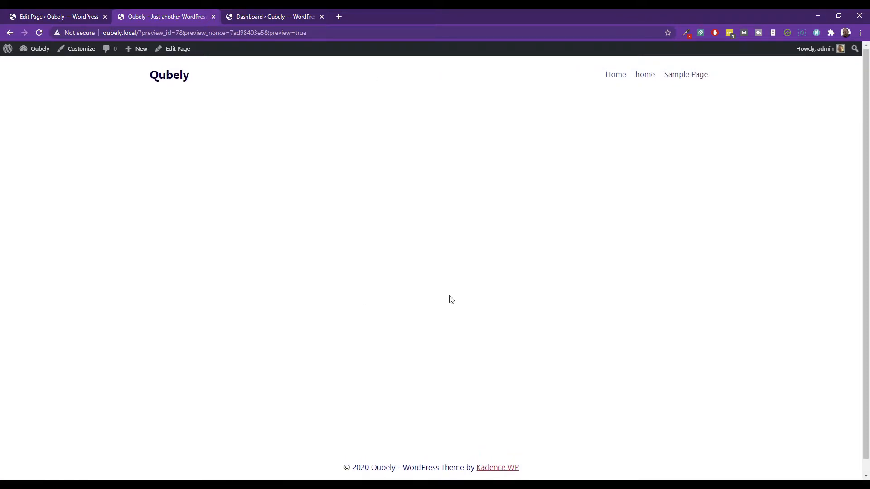
click(174, 48)
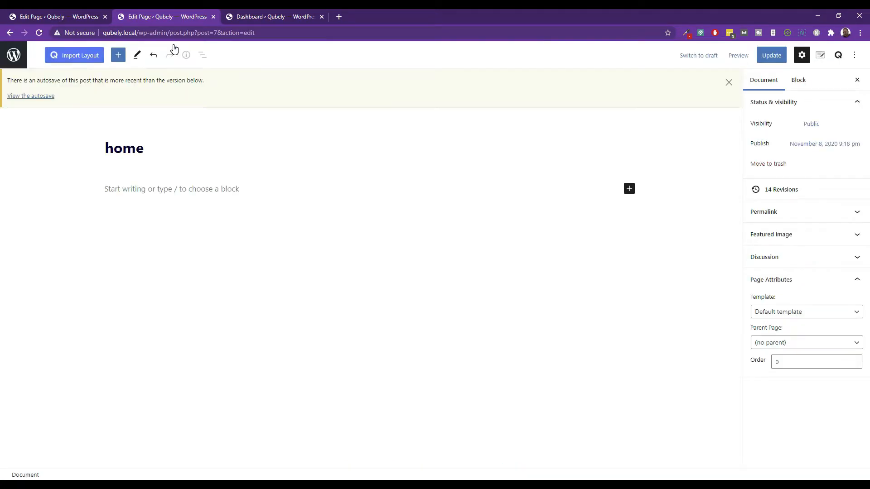
click(729, 82)
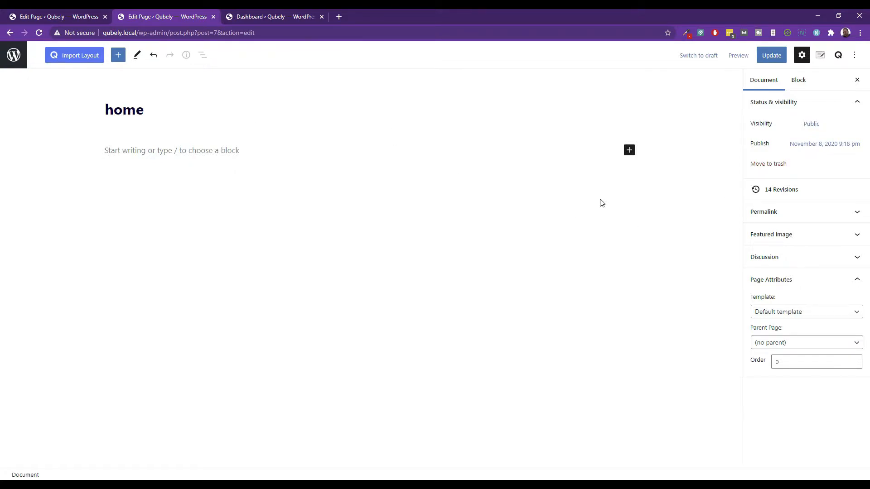
click(799, 80)
click(773, 77)
Step: Open the Qubely layout library and look through its starter packs and saved layouts
click(76, 56)
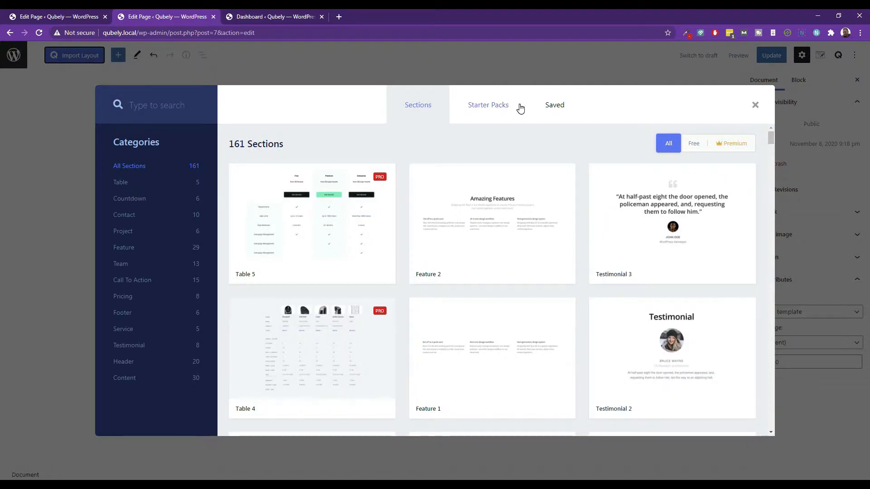
click(520, 107)
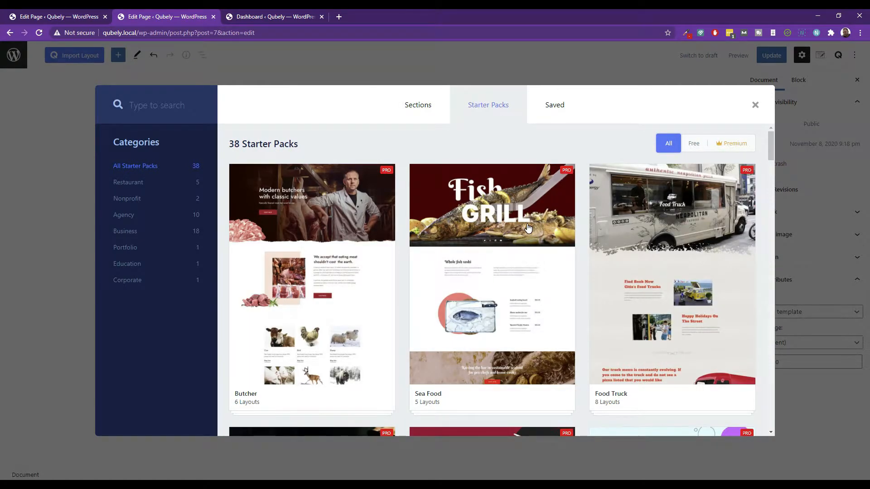
scroll(531, 236, down, 2)
scroll(530, 250, down, 2)
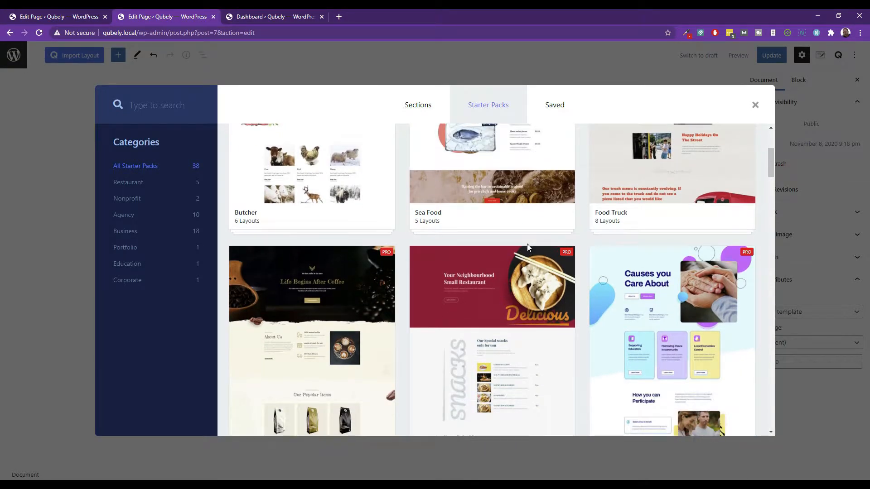
scroll(528, 248, down, 3)
scroll(528, 250, up, 7)
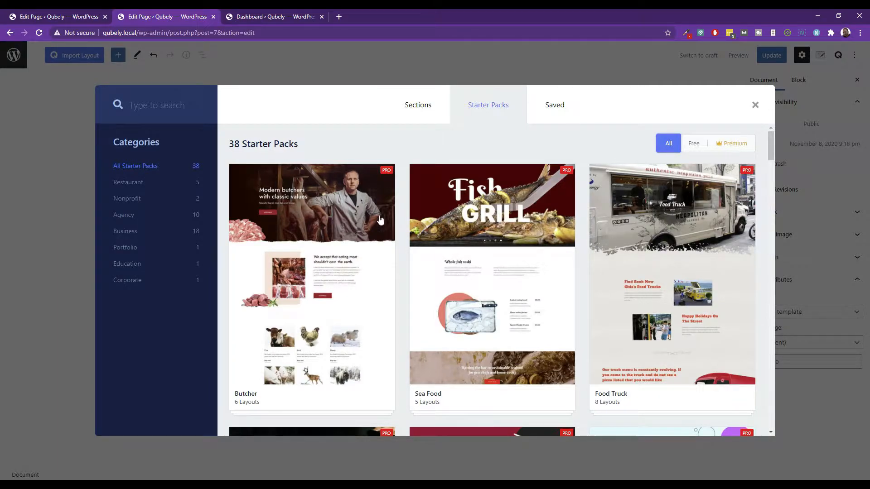
scroll(634, 231, down, 10)
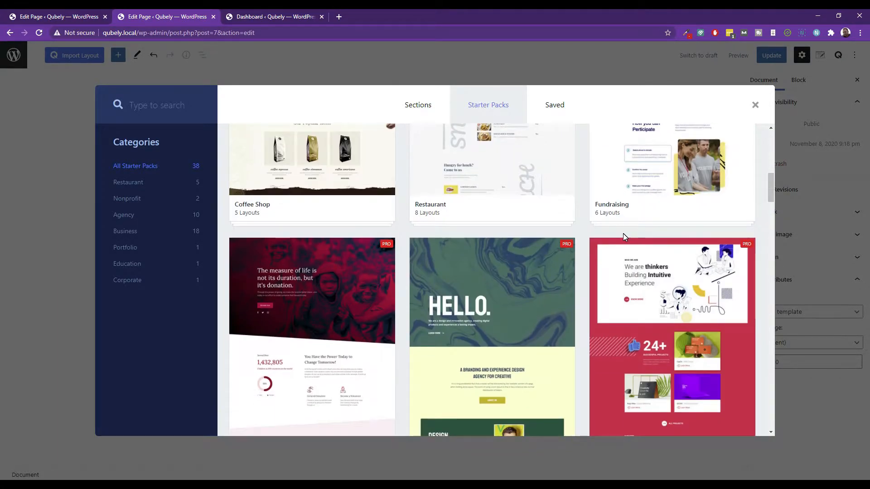
scroll(623, 235, up, 10)
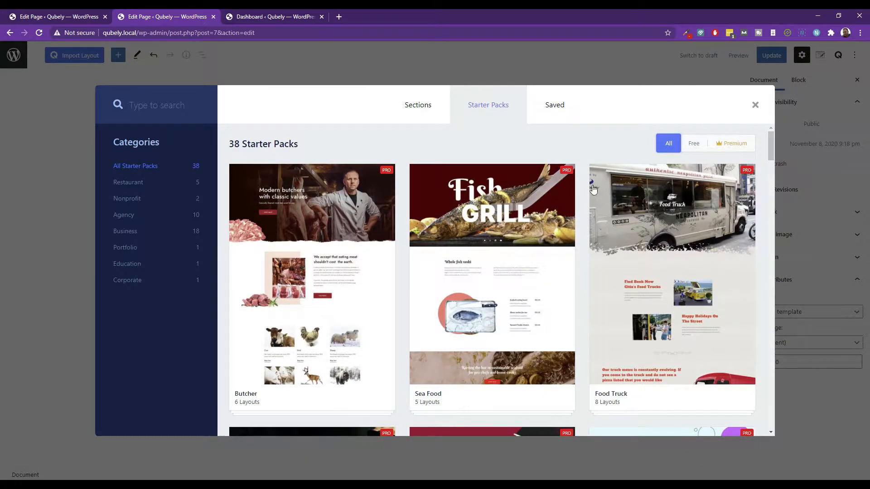
click(550, 113)
click(414, 109)
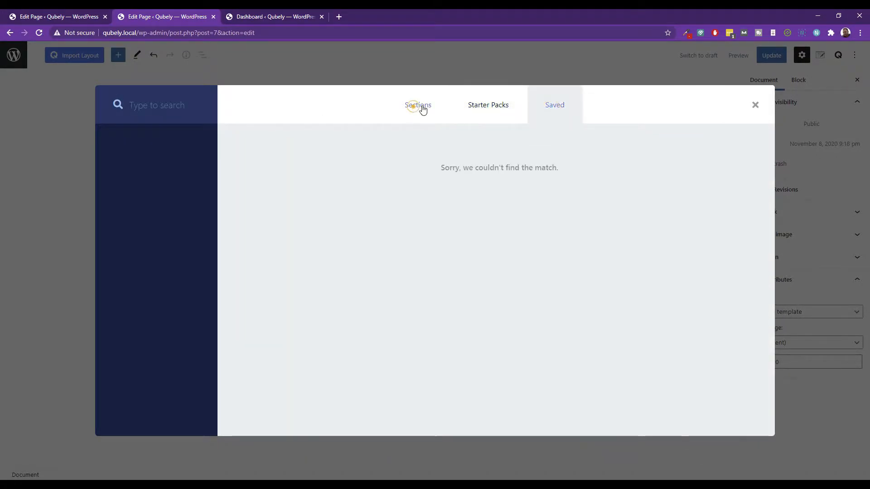
click(496, 111)
click(553, 105)
click(502, 109)
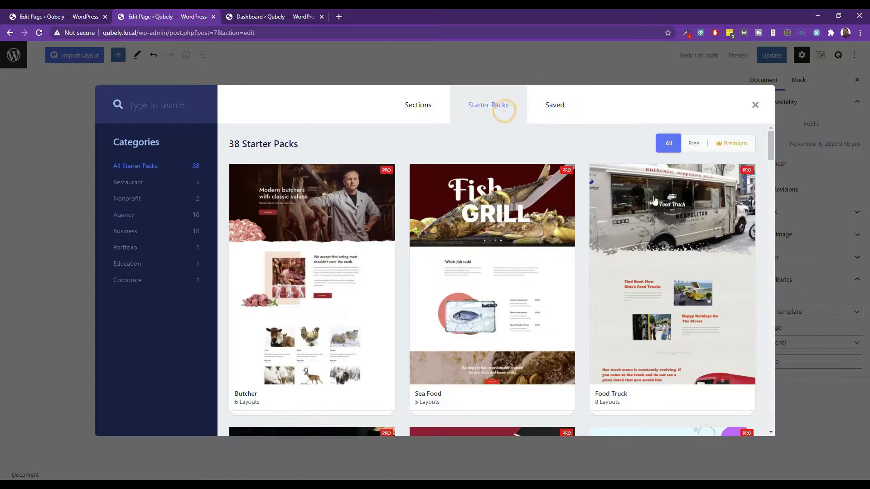
Step: Import the Home layout from the Food Truck starter pack into the page, applying global styling
click(629, 209)
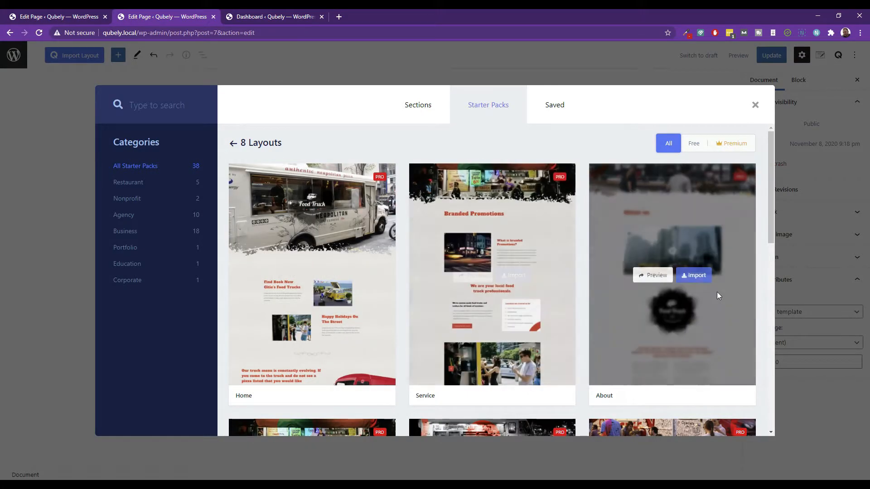
scroll(714, 292, down, 3)
scroll(714, 293, down, 3)
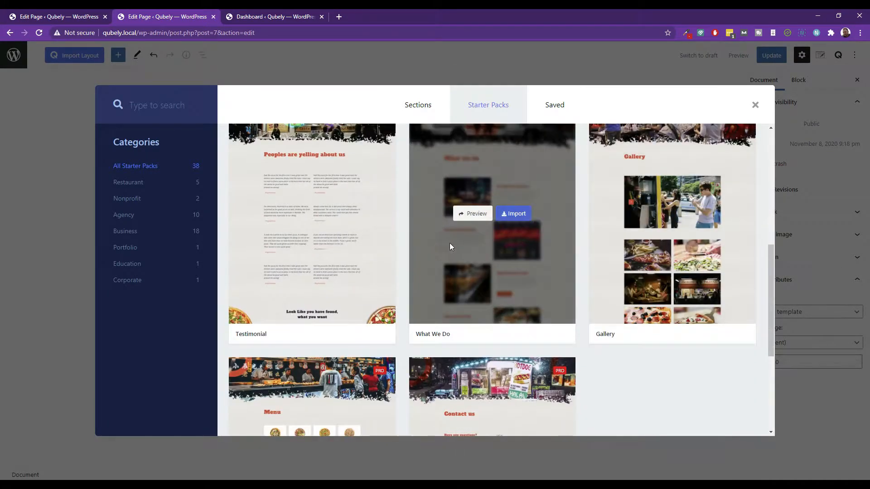
scroll(272, 276, down, 3)
scroll(501, 308, down, 2)
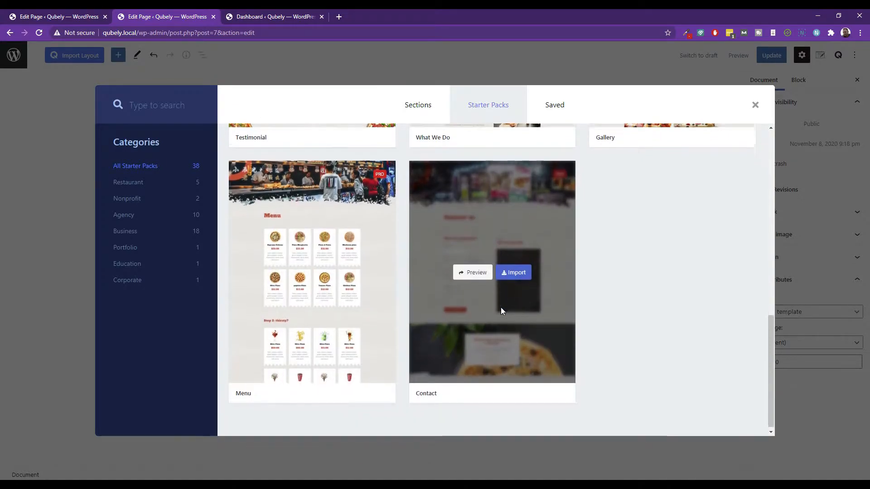
scroll(369, 304, up, 10)
click(334, 275)
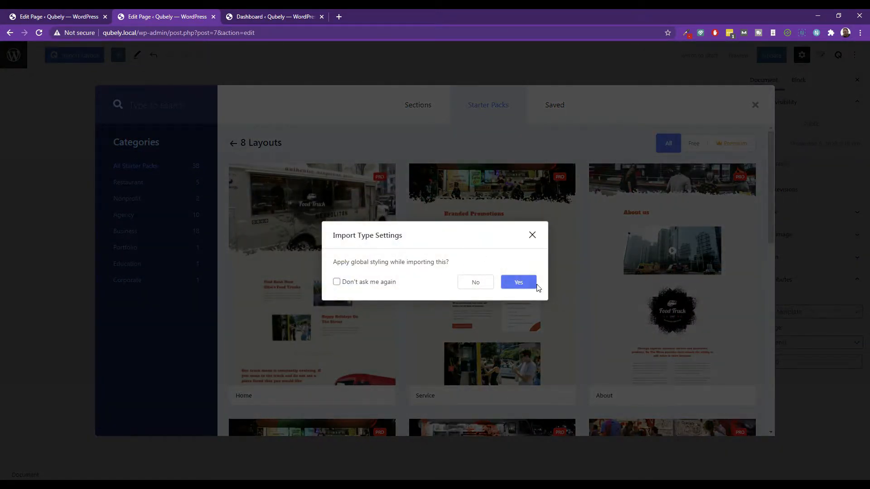
click(518, 283)
click(517, 278)
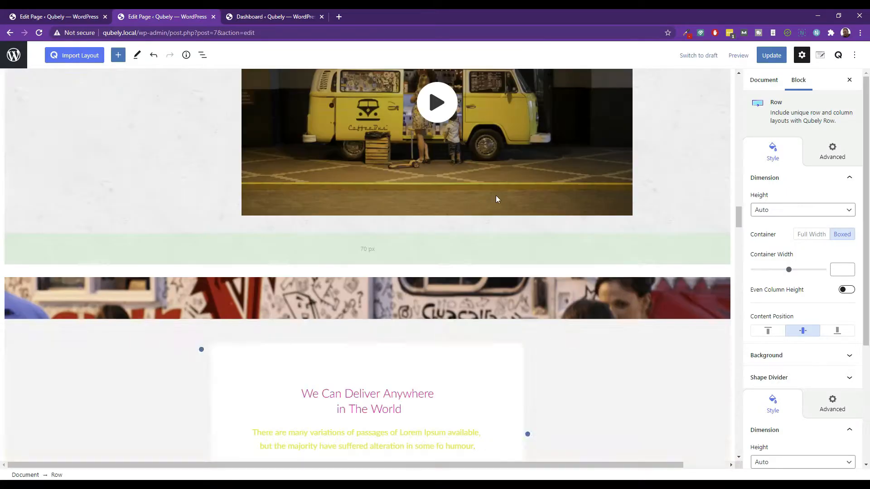
Step: Look over the imported layout and examine the Food Truck logo image's style, caption and advanced settings
scroll(482, 216, up, 15)
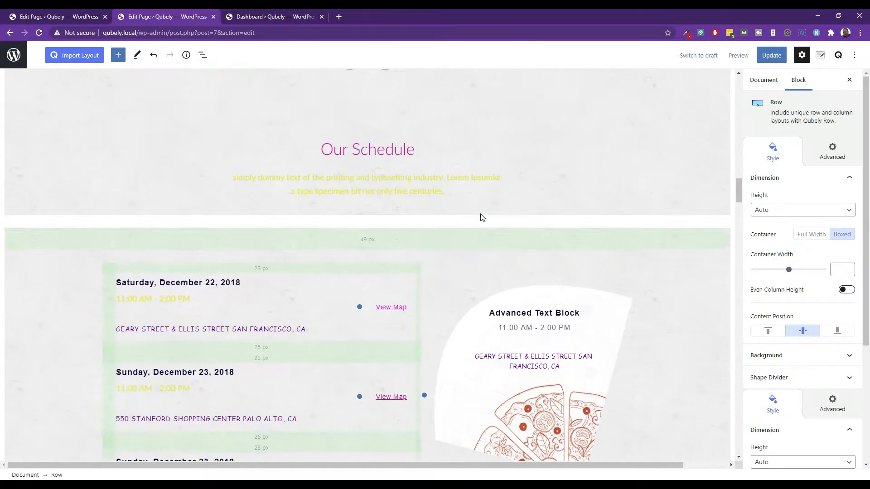
scroll(478, 214, up, 15)
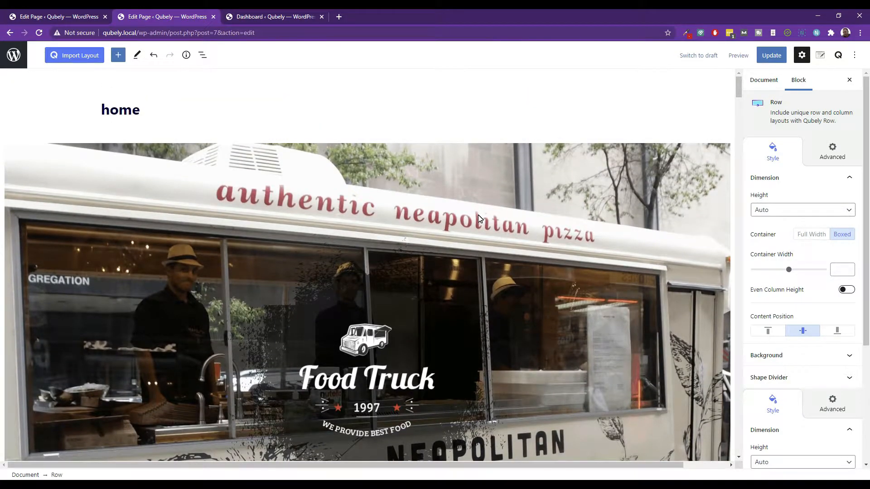
scroll(480, 218, down, 1)
click(283, 200)
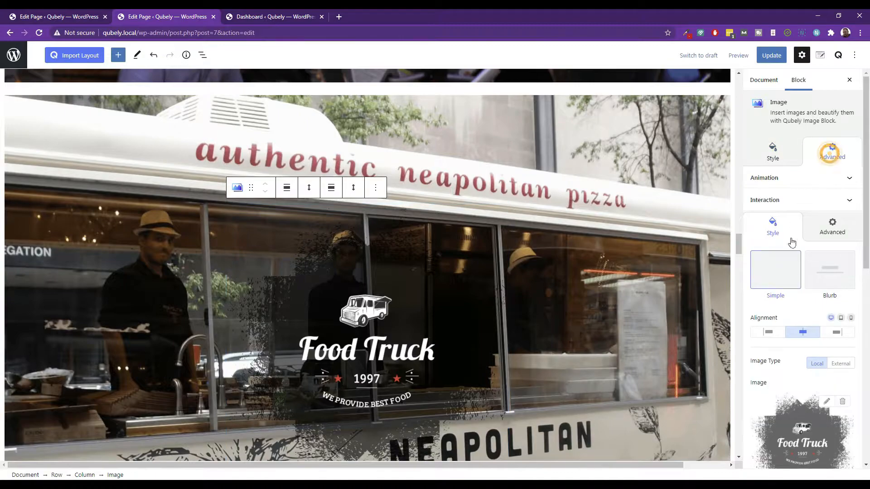
scroll(790, 295, down, 6)
scroll(798, 316, down, 1)
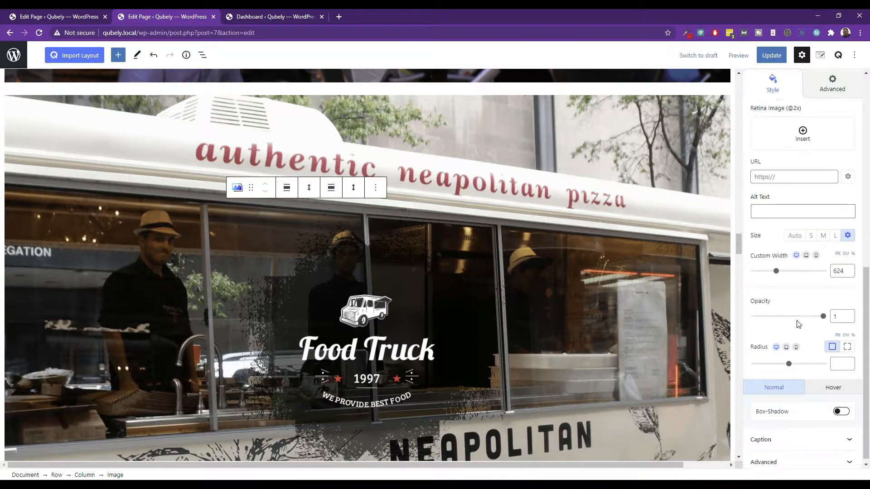
click(772, 442)
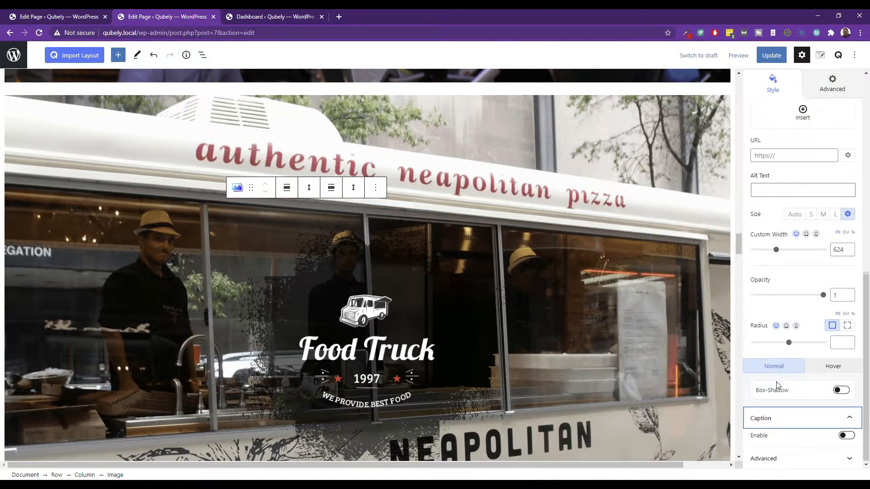
click(770, 457)
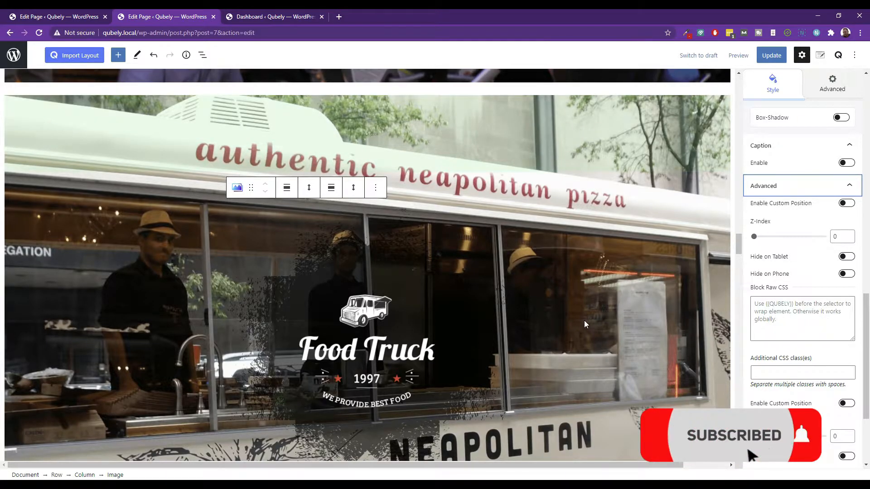
scroll(583, 321, up, 12)
scroll(581, 316, up, 15)
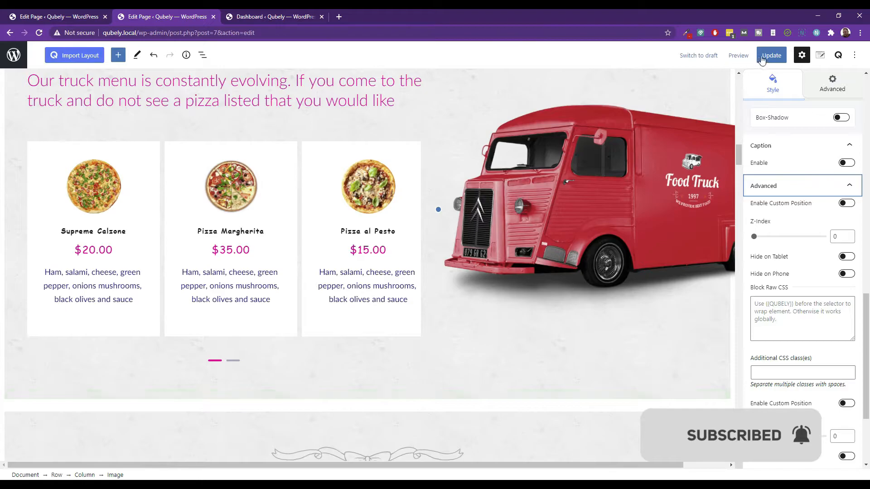
Step: Update the home page and preview it in a new tab to check the imported Food Truck layout
click(762, 55)
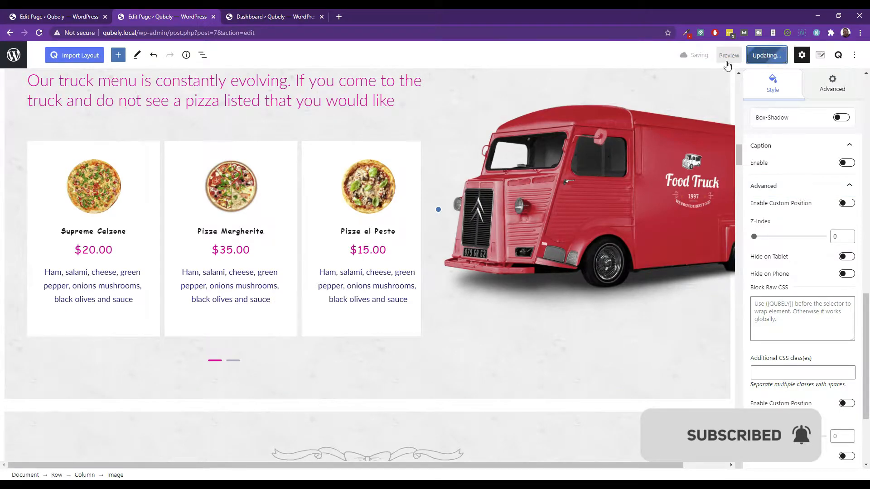
click(739, 55)
click(689, 138)
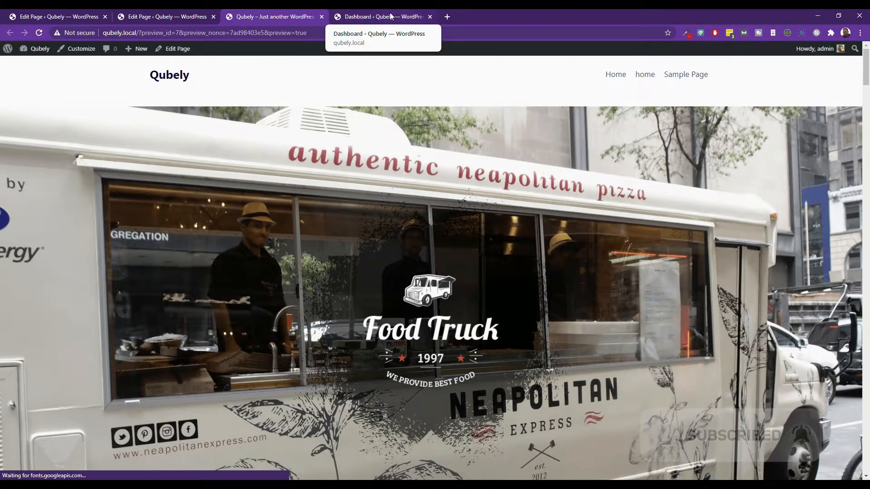
scroll(454, 147, down, 4)
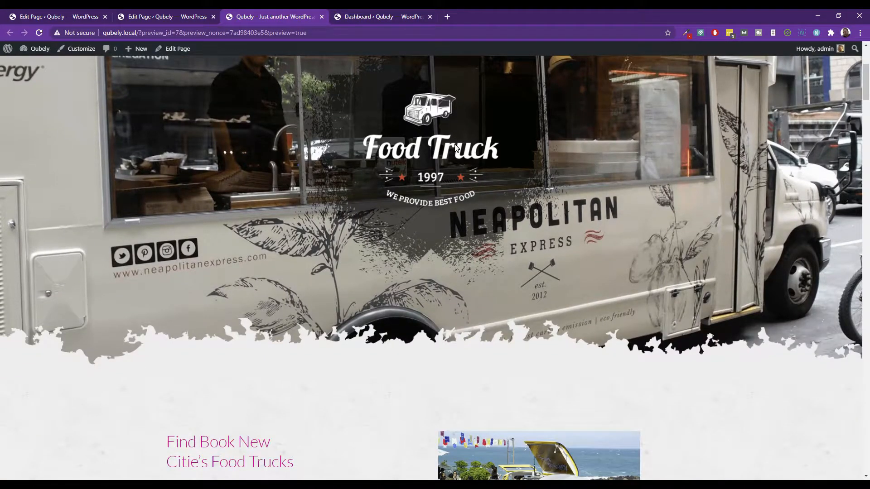
scroll(455, 147, up, 5)
scroll(237, 93, down, 7)
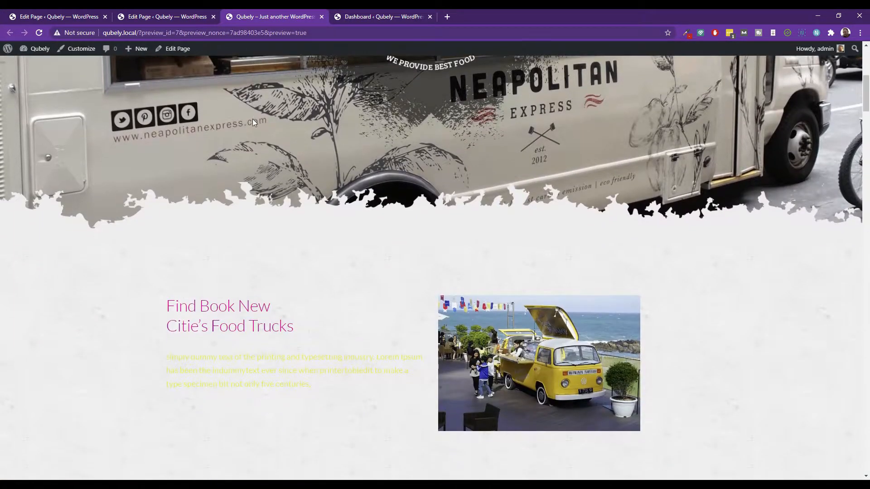
Step: Look over the previewed home page from the Food Truck hero down through the menu and schedule sections
scroll(251, 117, up, 7)
scroll(270, 139, down, 15)
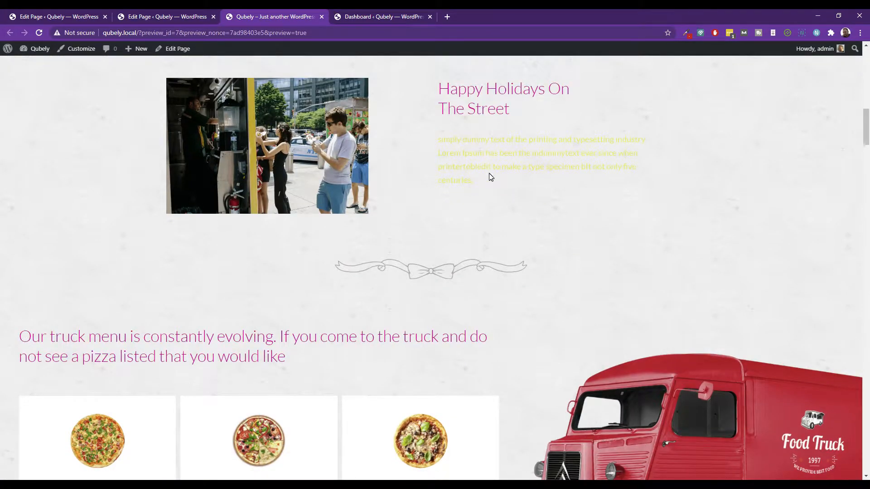
drag(489, 174, 430, 146)
scroll(470, 187, down, 20)
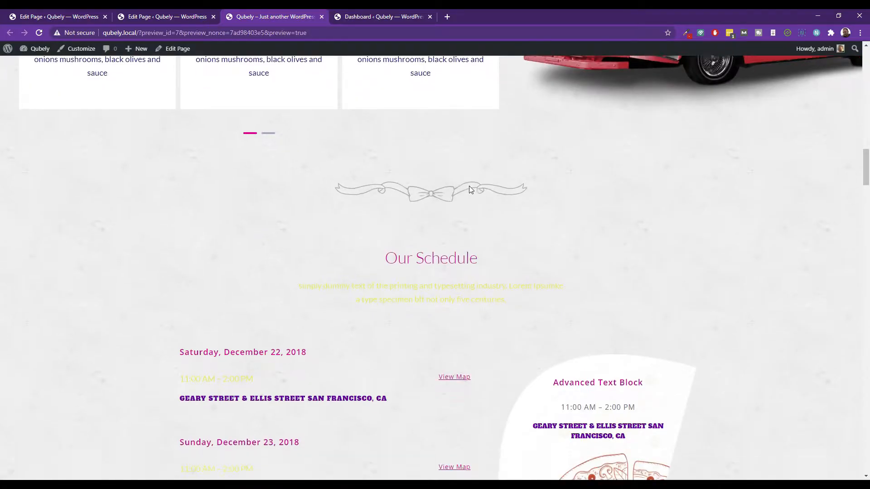
scroll(468, 186, down, 12)
scroll(512, 206, up, 14)
scroll(525, 212, up, 20)
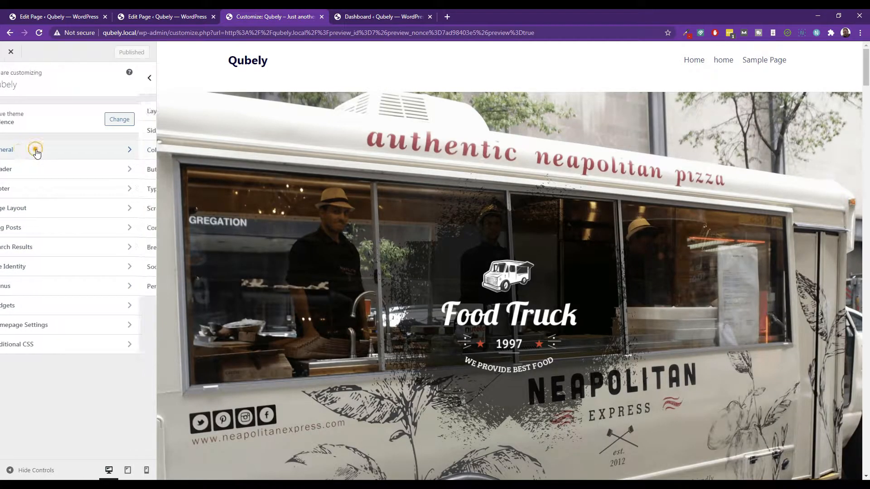
Step: Set the theme's global color palette to Palette 1 in the general customization settings
click(33, 149)
click(27, 152)
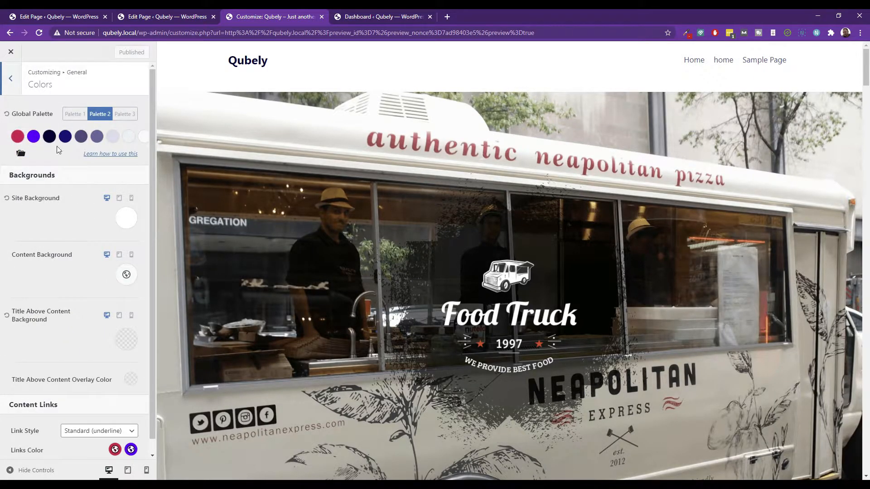
click(75, 115)
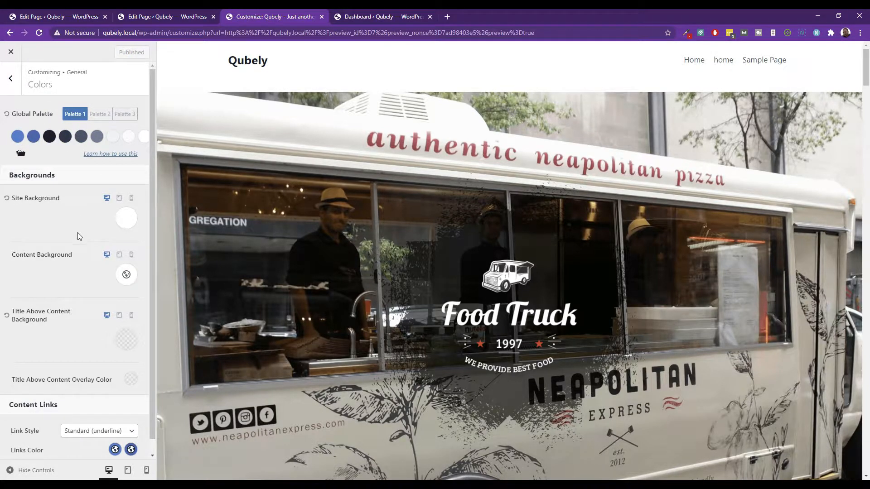
scroll(78, 254, down, 1)
scroll(79, 254, up, 1)
click(11, 79)
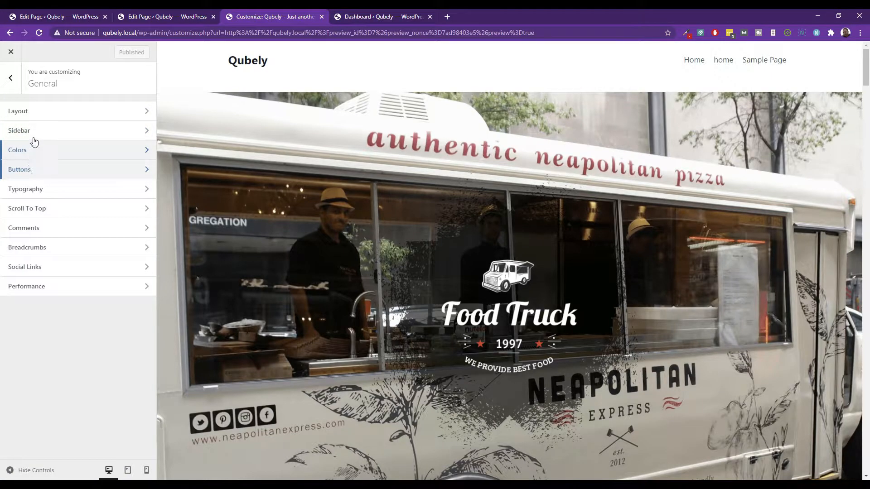
Step: Check the theme's general layout settings and return to the main customization options
click(26, 110)
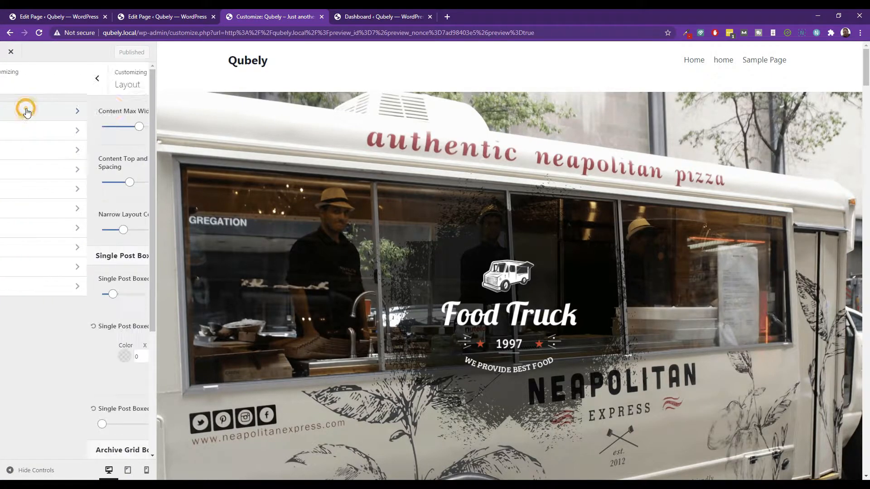
click(10, 78)
click(10, 78)
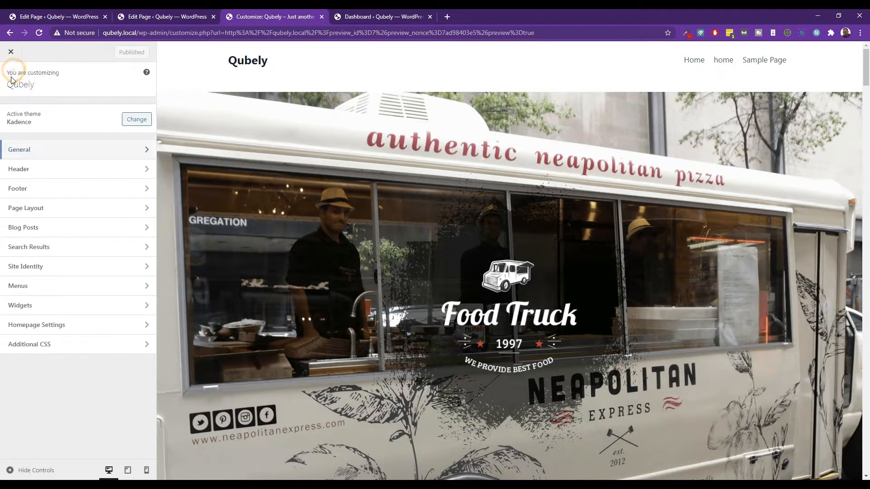
Step: Test the transparent header by disabling and re-enabling it, and view its design color options
click(24, 168)
click(74, 329)
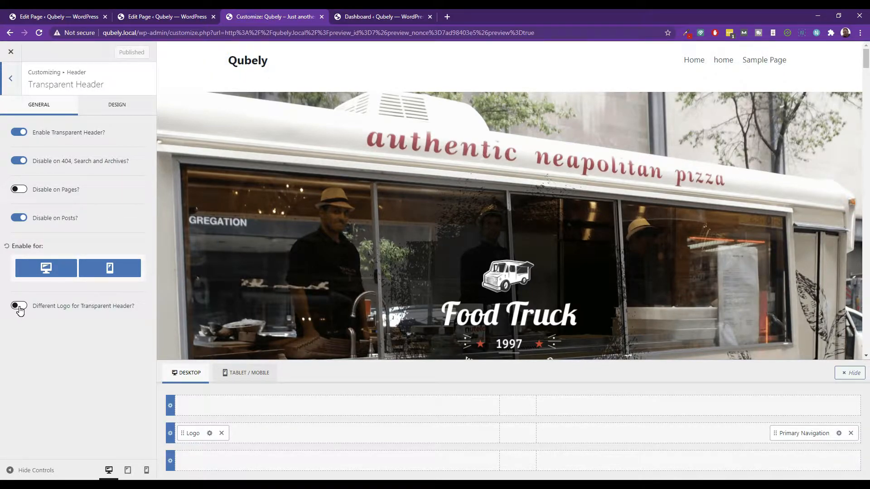
click(17, 132)
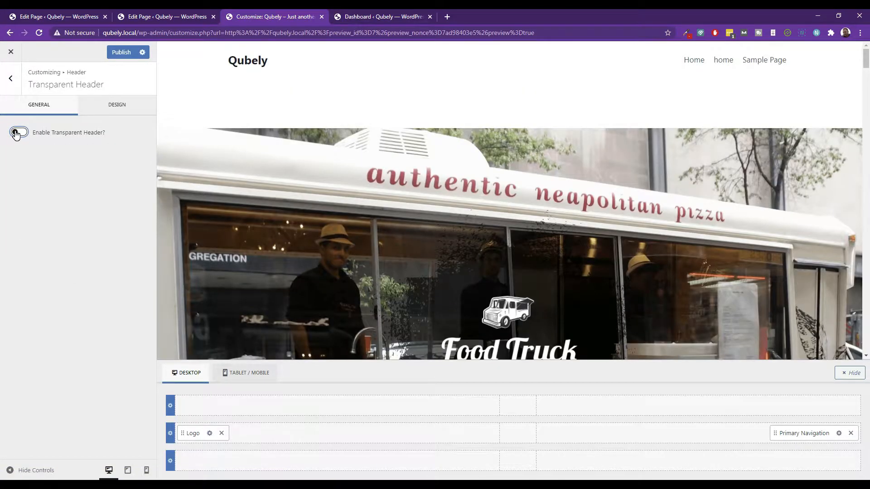
click(17, 133)
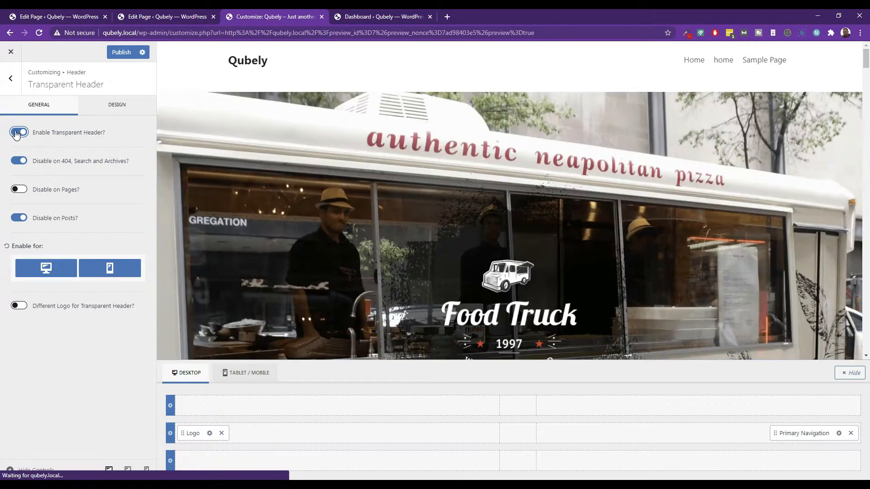
click(115, 106)
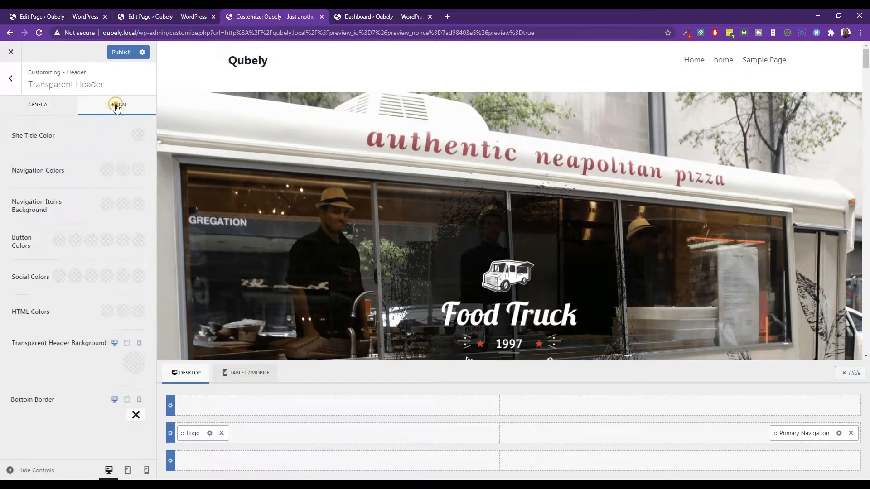
Step: Publish the theme customization with the transparent header enabled and return to the page preview
click(56, 109)
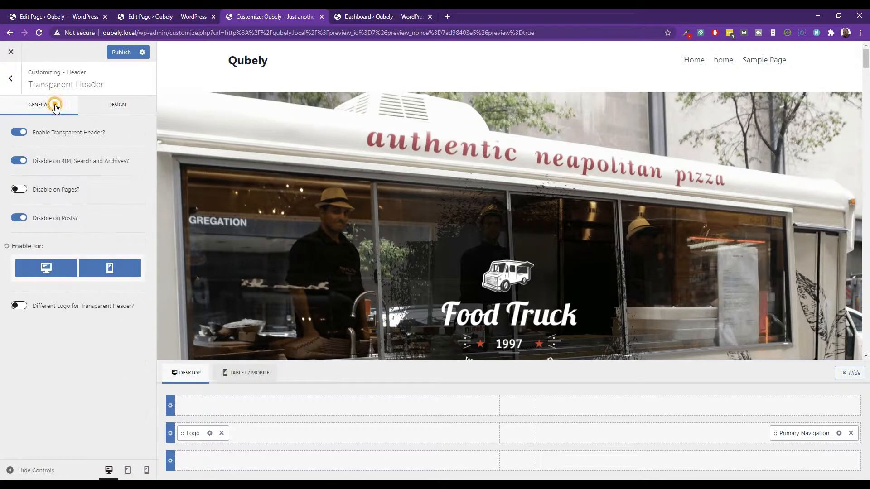
click(120, 53)
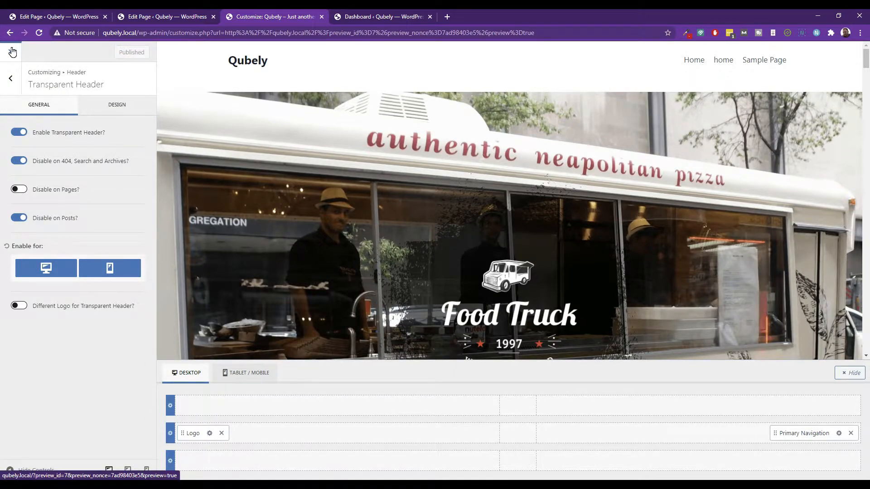
click(12, 52)
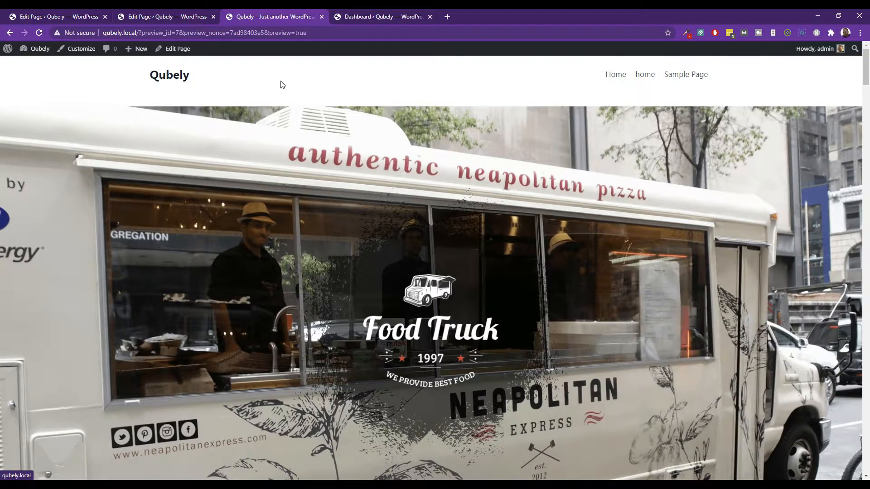
Step: Open the home page in the block editor and select the hero row containing the Food Truck logo
click(168, 51)
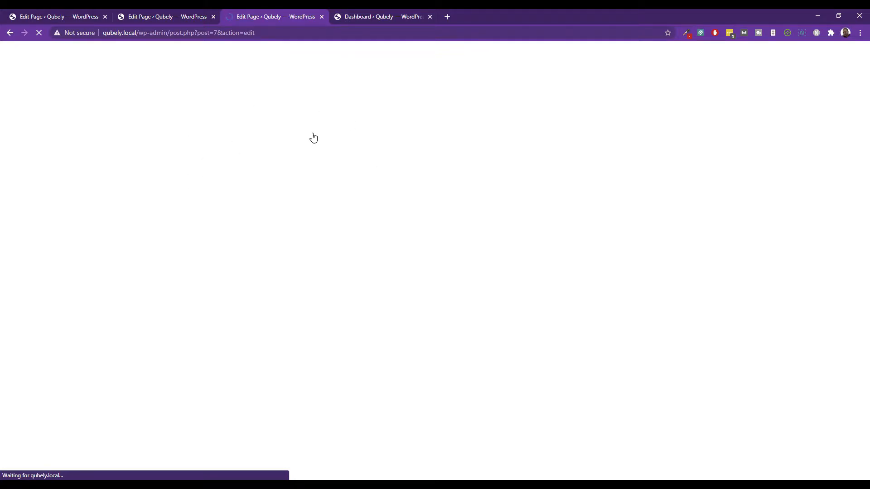
scroll(399, 172, down, 2)
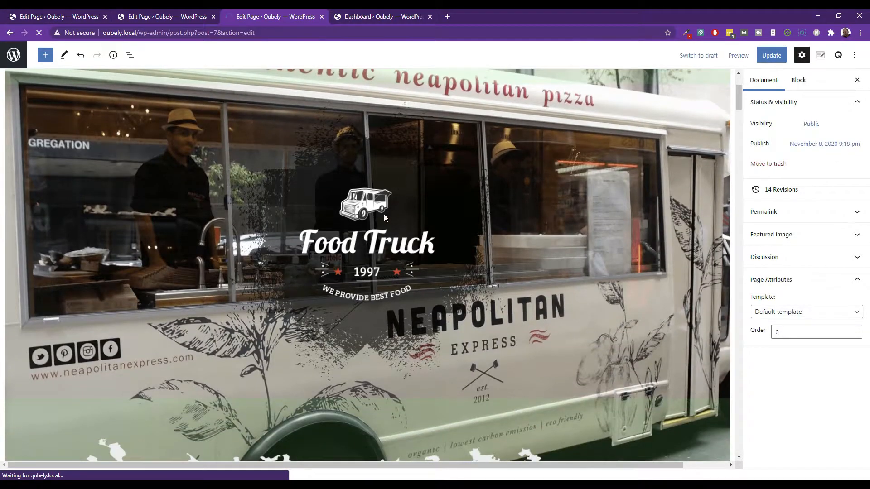
click(377, 225)
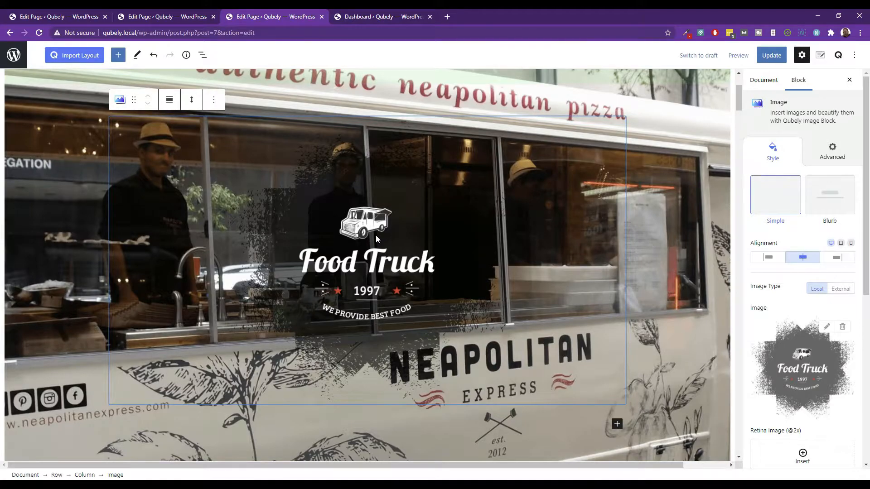
scroll(376, 235, up, 2)
click(308, 138)
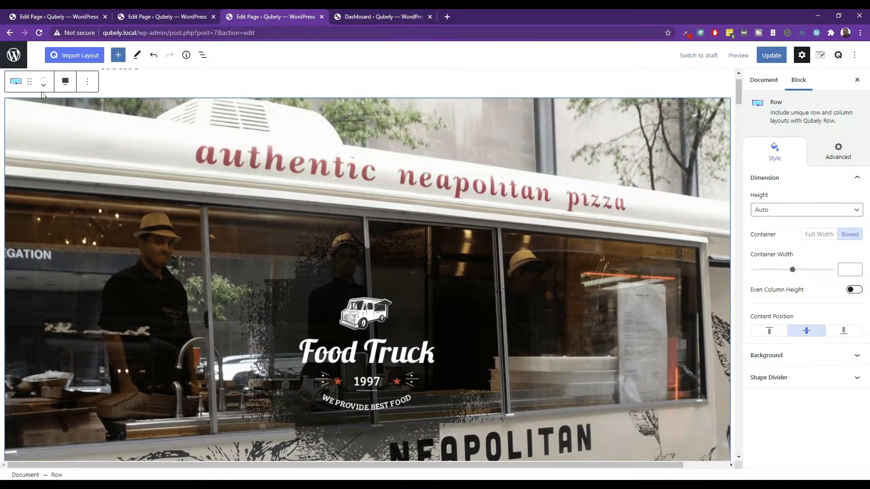
Step: Examine the hero row's background settings and the spacing between it and the Find Book New Citie's Food Trucks section
scroll(273, 150, down, 1)
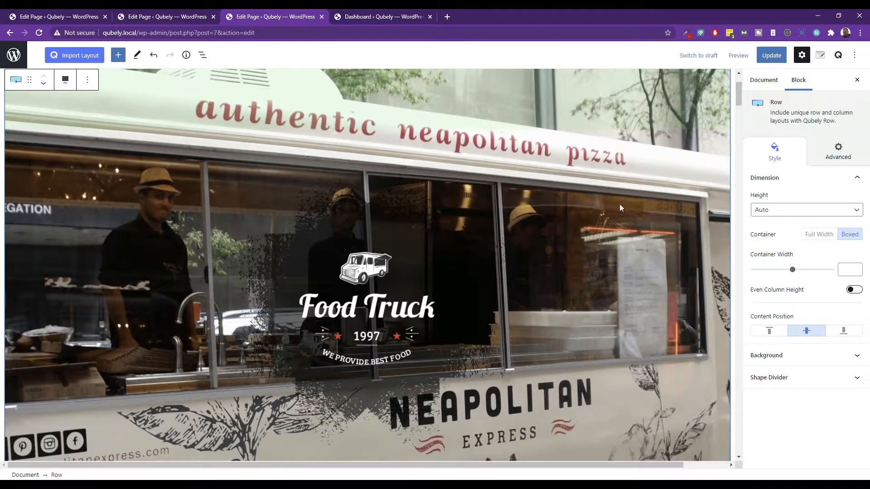
scroll(674, 232, down, 3)
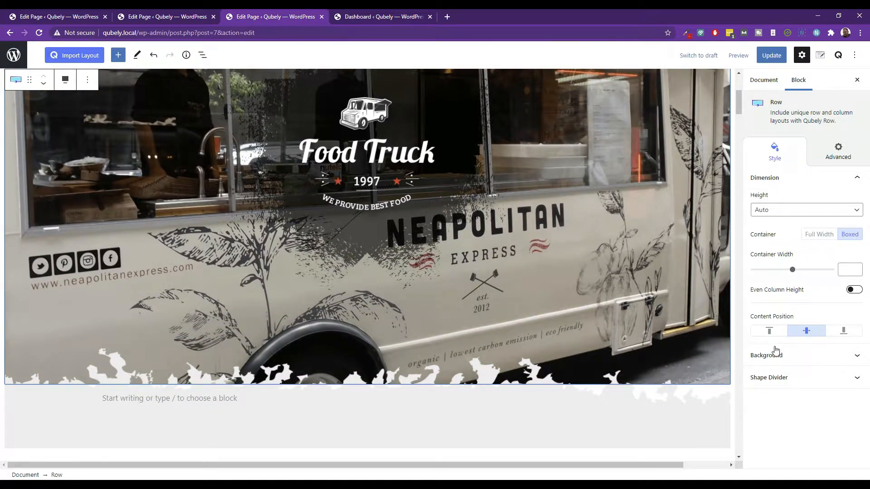
click(775, 355)
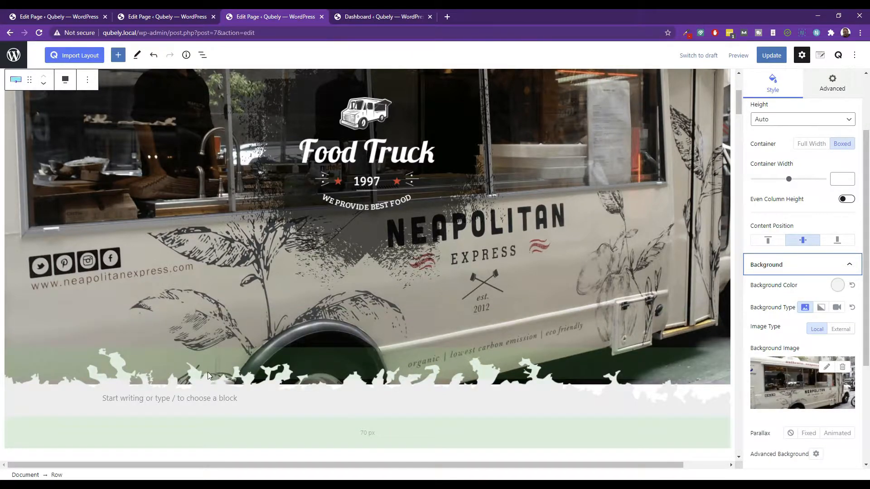
scroll(464, 273, down, 2)
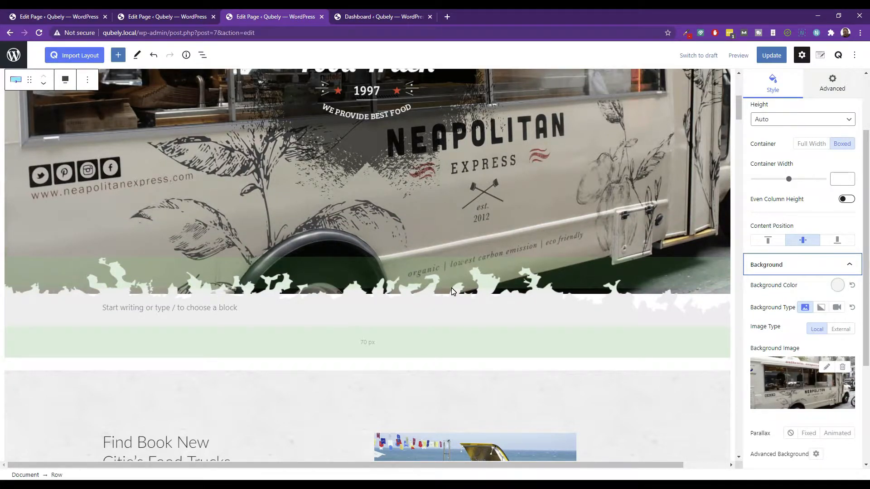
scroll(452, 291, down, 2)
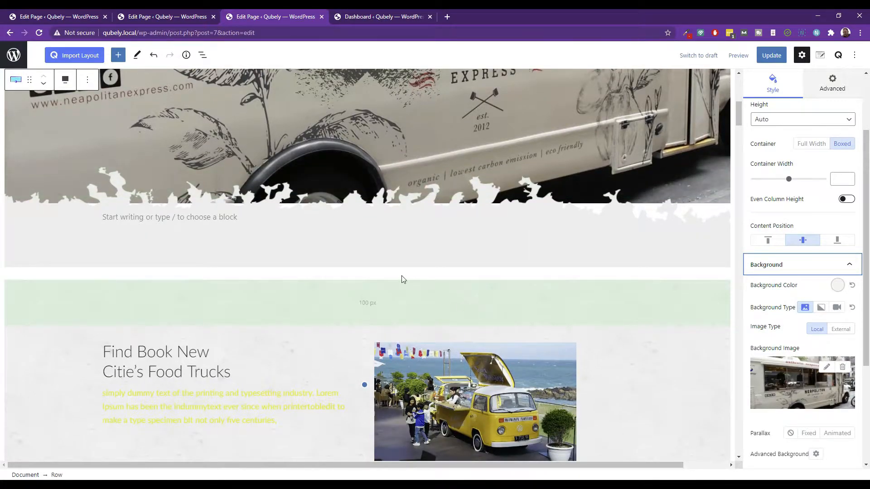
Step: Close the Dashboard browser tab and preview the home page in a new tab
click(384, 16)
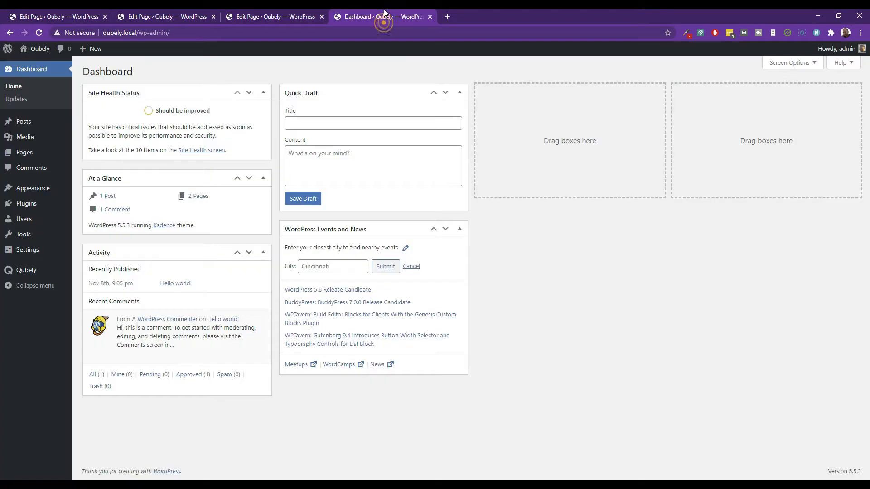
click(430, 16)
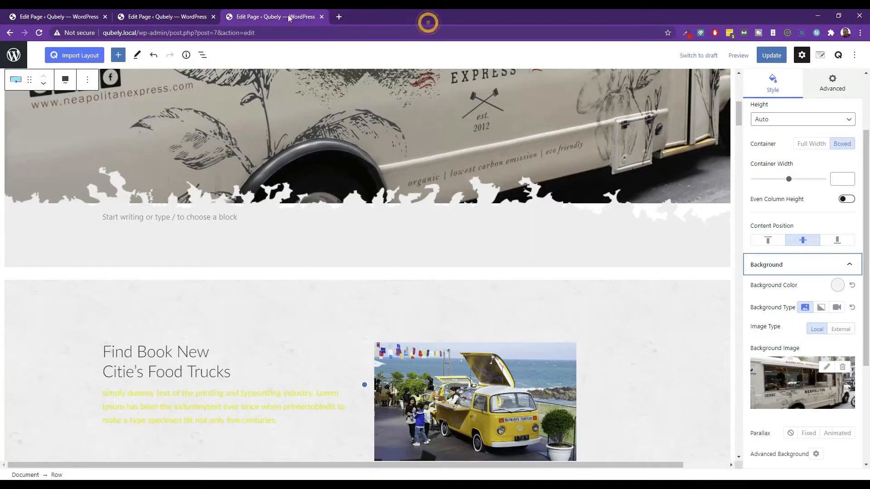
click(742, 57)
click(682, 144)
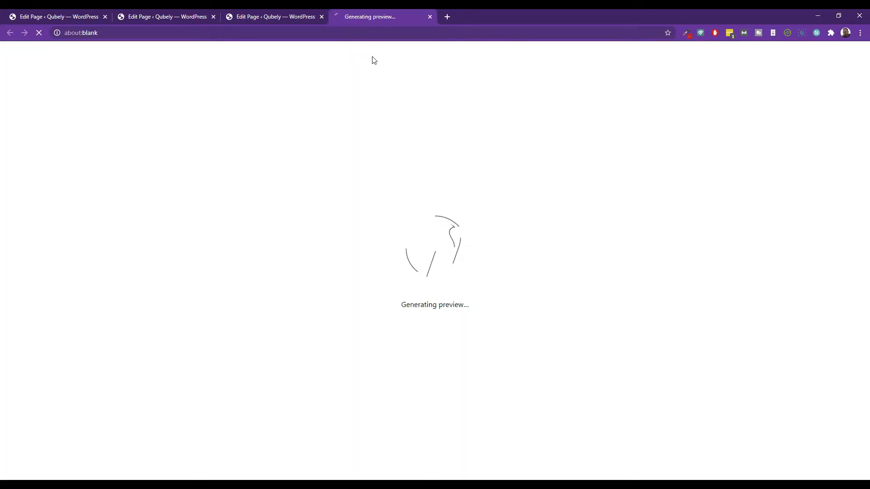
Step: Review the previewed home page from its header to the footer, checking the text, images and section spacing
scroll(386, 131, down, 5)
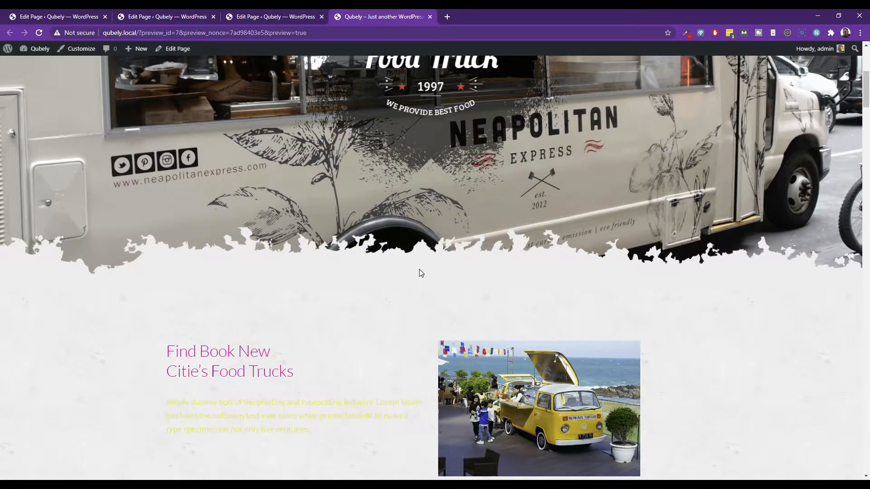
scroll(421, 272, down, 7)
scroll(494, 258, up, 5)
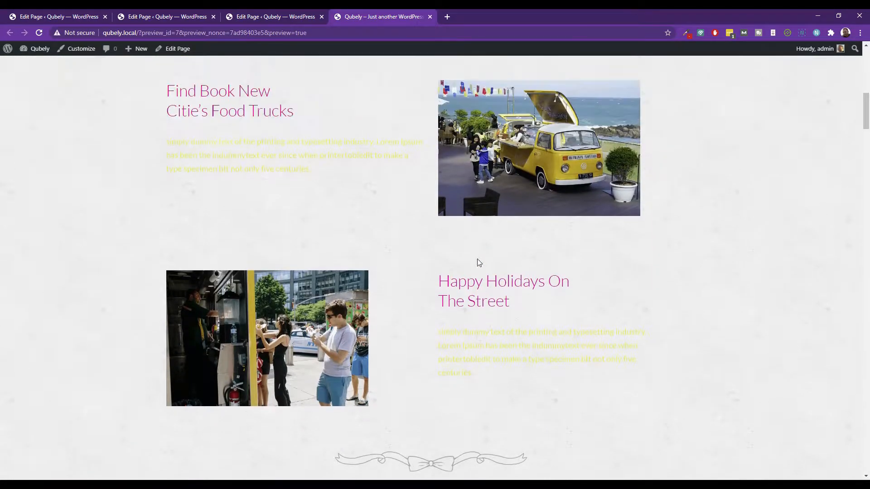
scroll(400, 220, up, 6)
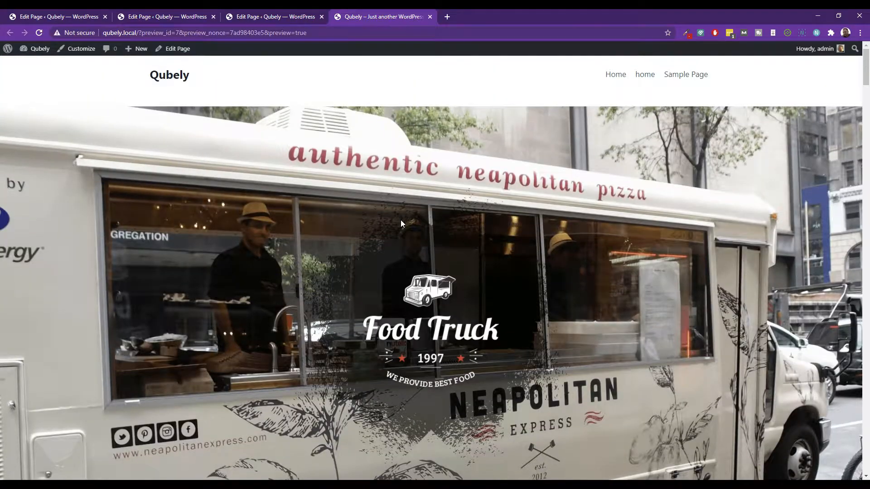
scroll(400, 219, down, 14)
scroll(400, 223, down, 20)
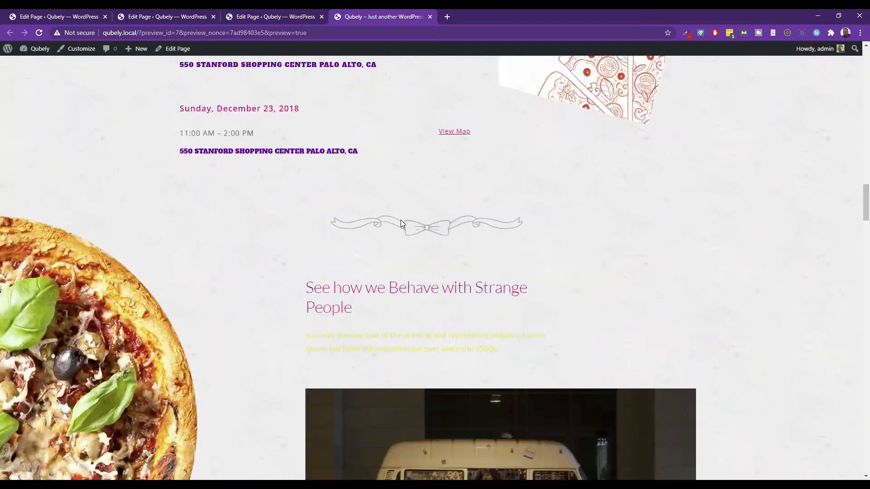
scroll(401, 222, down, 12)
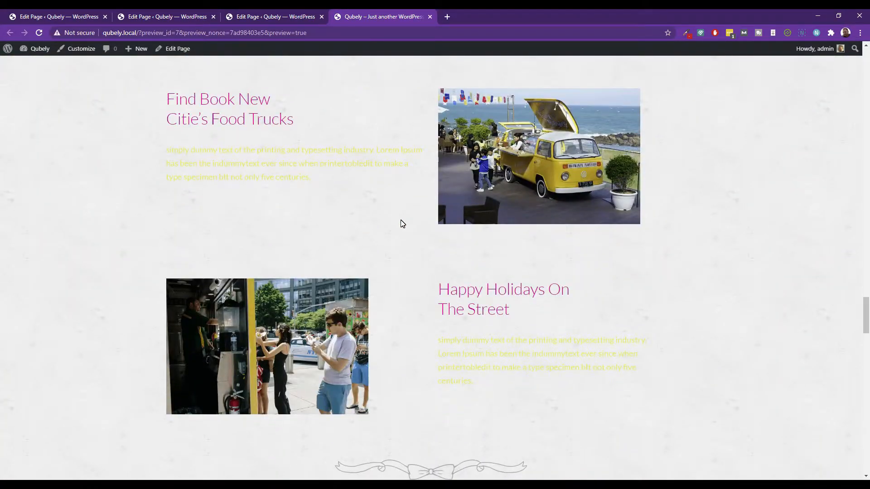
scroll(401, 222, up, 7)
scroll(401, 222, down, 3)
scroll(400, 222, down, 18)
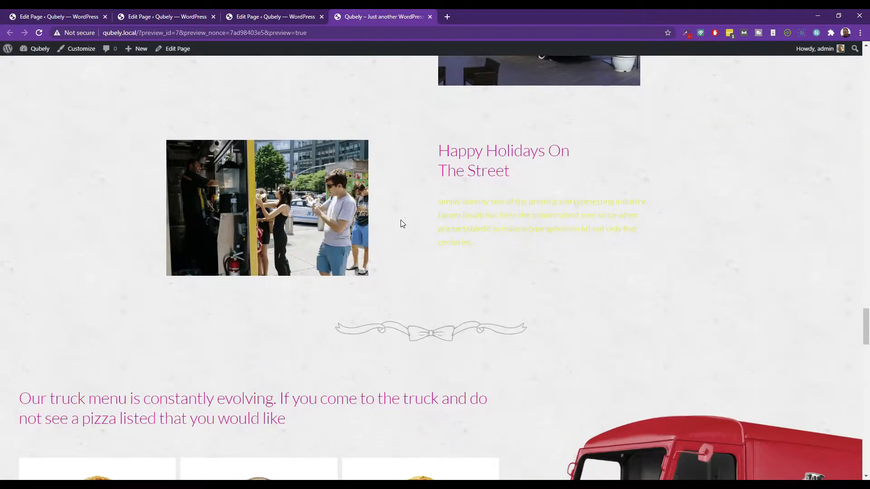
scroll(400, 224, down, 10)
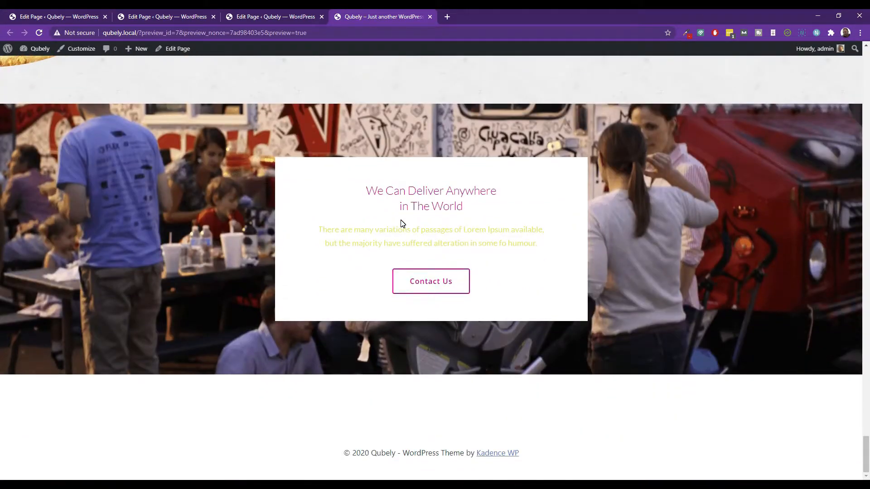
scroll(399, 227, up, 7)
scroll(4, 334, up, 20)
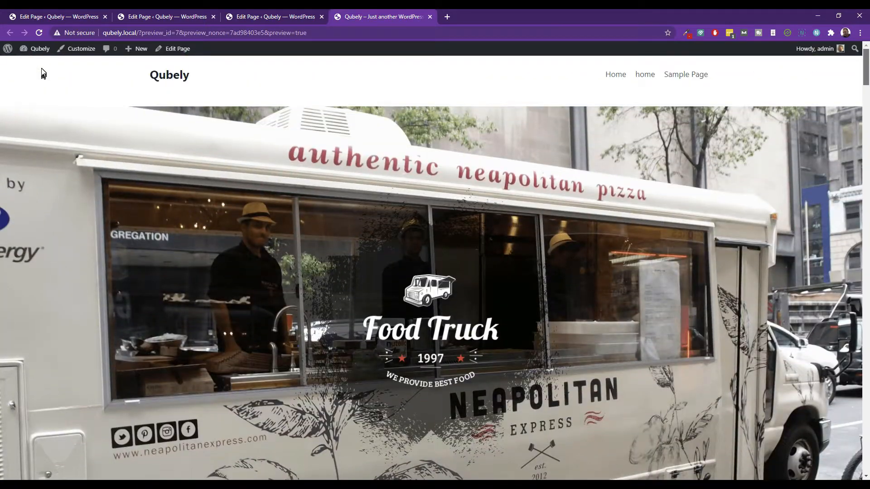
Step: Review the previewed page and the editor content to find where the food truck sections start repeating
scroll(42, 148, down, 10)
scroll(44, 182, down, 14)
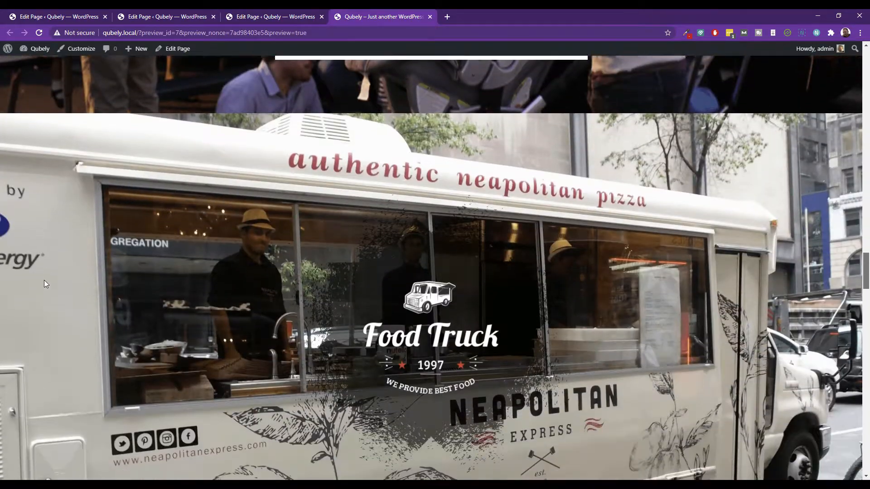
scroll(45, 284, down, 12)
scroll(48, 246, up, 1)
click(301, 12)
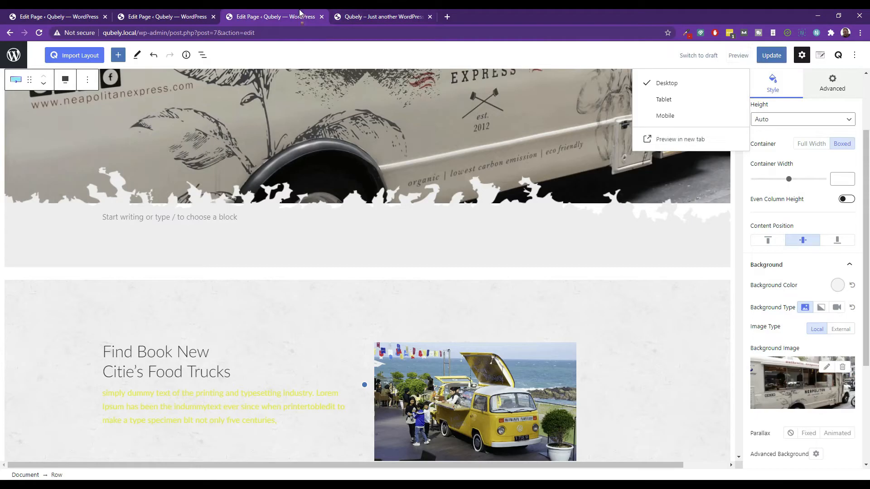
click(202, 56)
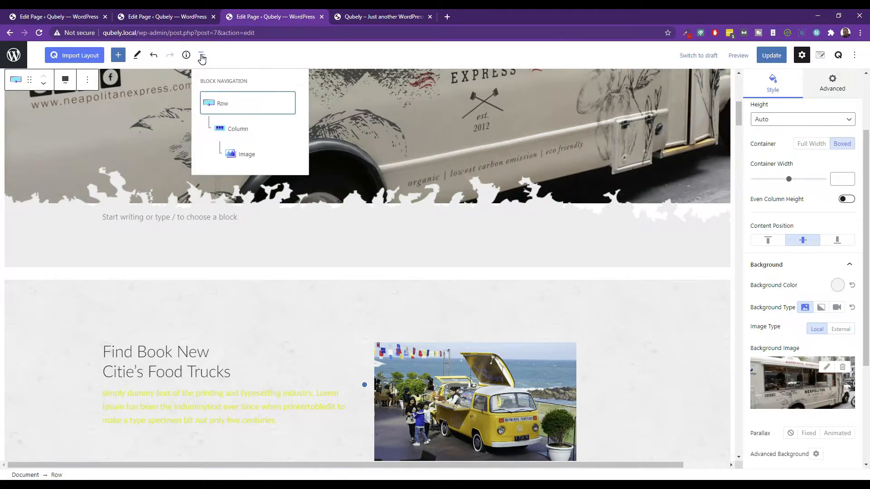
scroll(436, 222, down, 20)
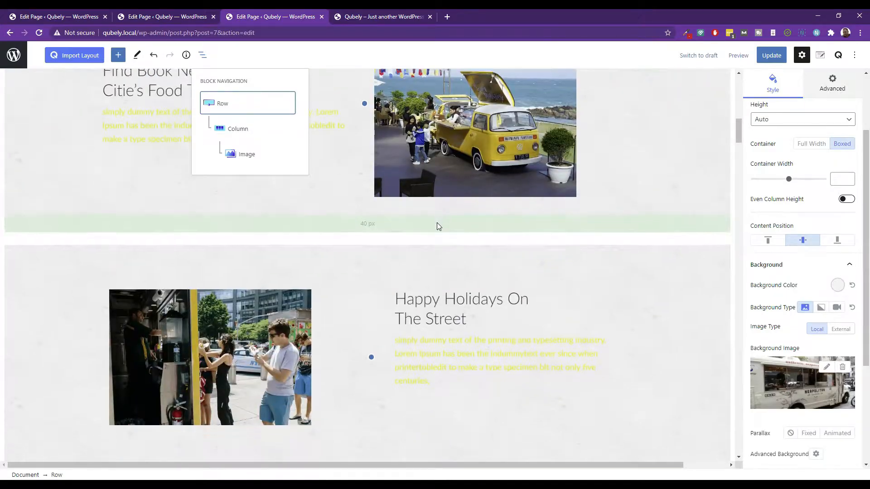
scroll(436, 228, down, 20)
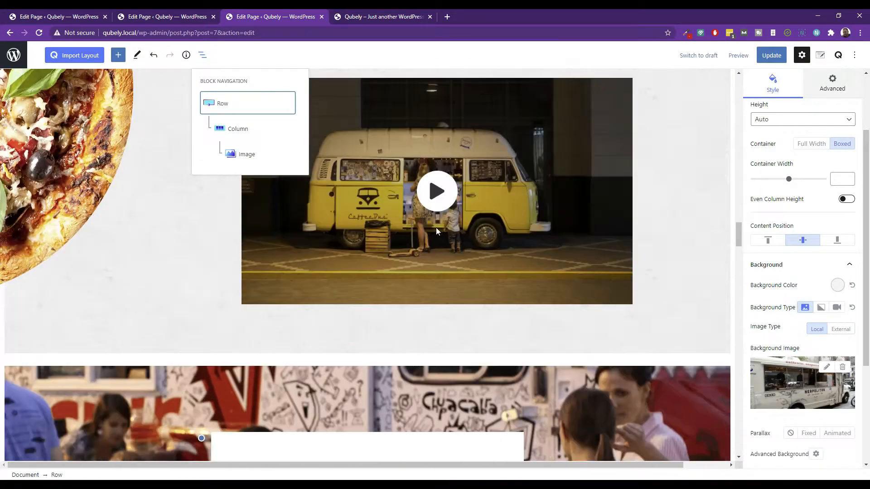
scroll(436, 232, up, 5)
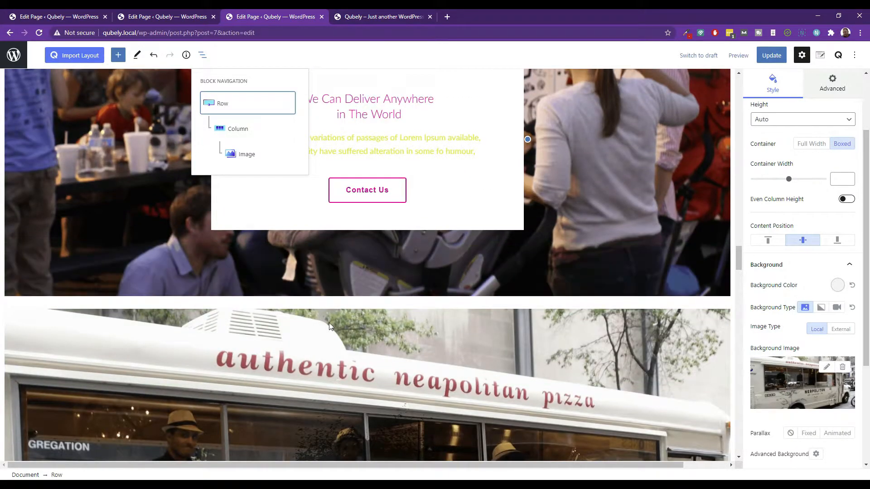
Step: Remove the repeated Food Truck hero row and the empty torn-edge row beneath it, below the first We Can Deliver Anywhere section
click(309, 343)
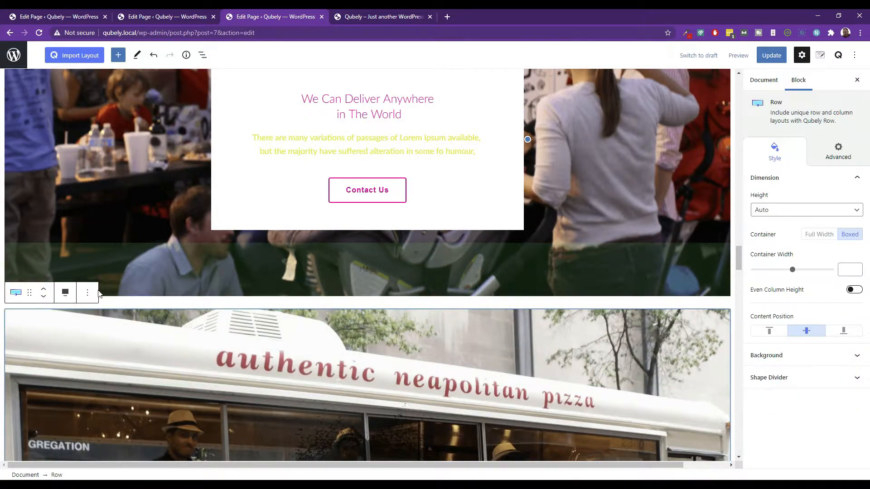
click(87, 293)
click(122, 260)
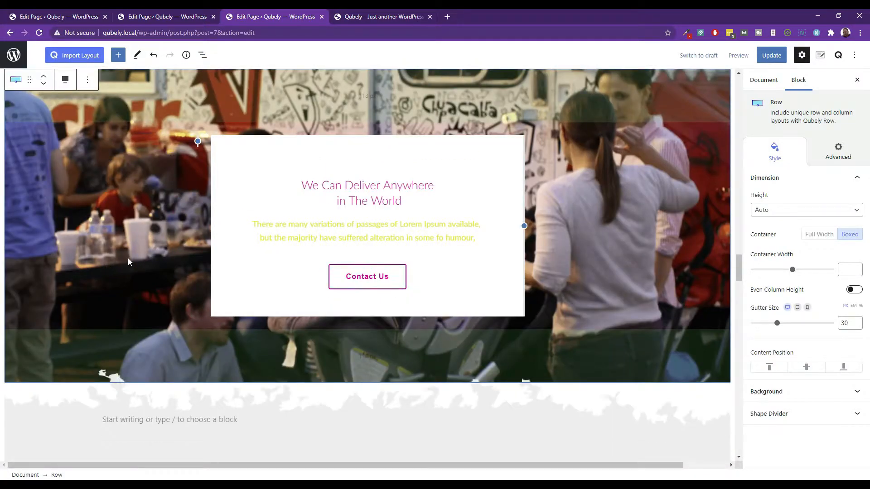
scroll(125, 262, down, 4)
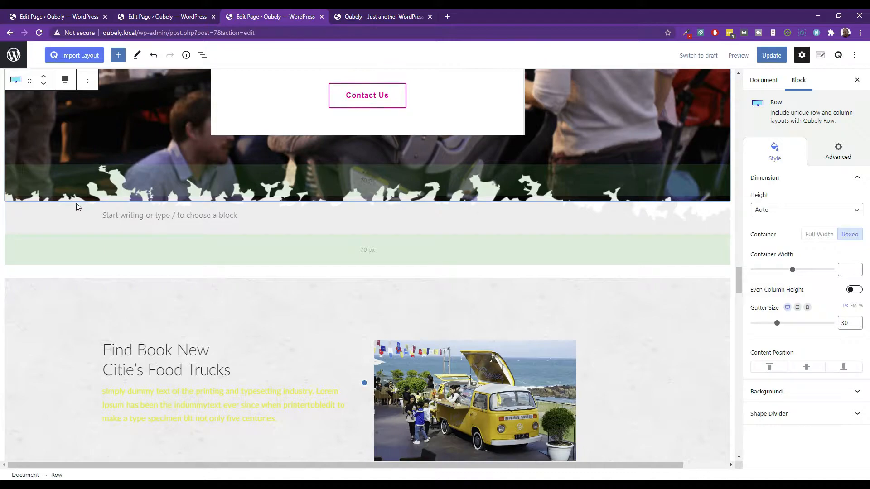
click(75, 208)
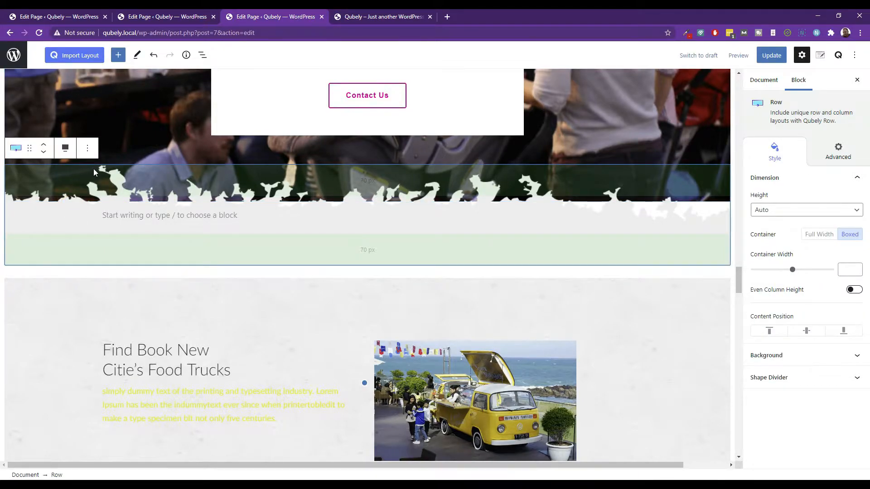
click(88, 147)
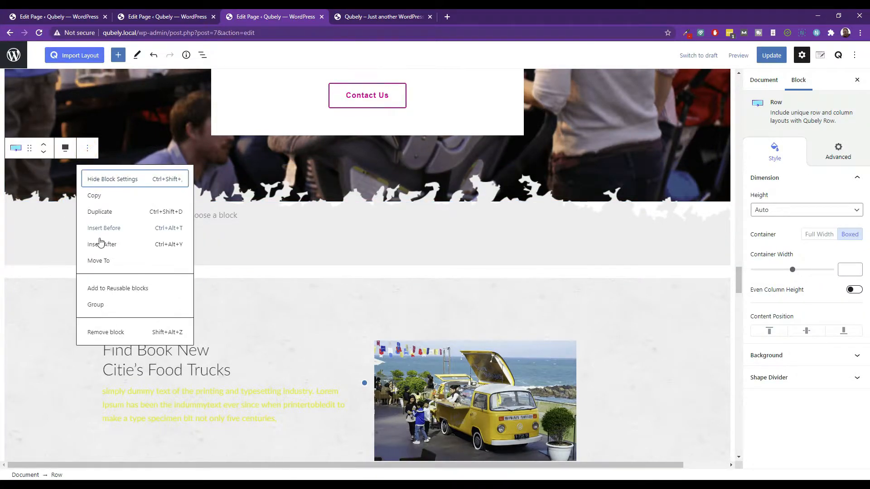
click(117, 331)
Step: Remove the repeated Find Book New Citie's Food Trucks row and the repeated Happy Holidays On The Street row
scroll(142, 253, down, 3)
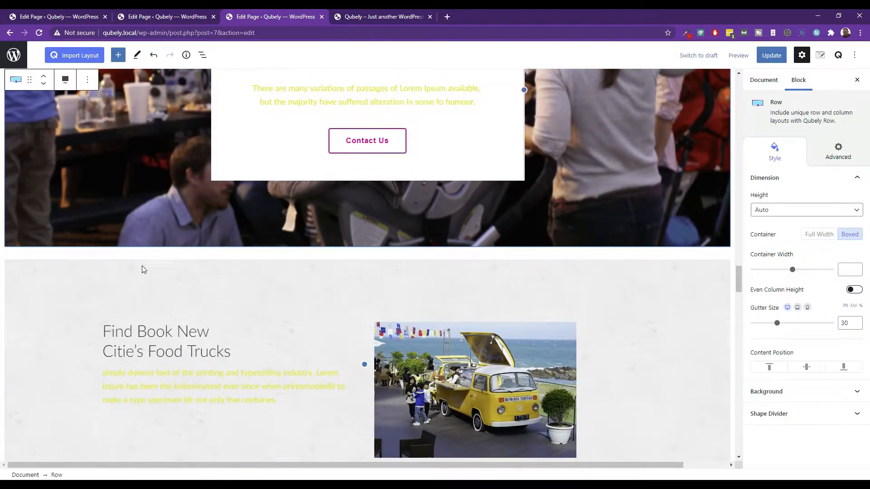
click(55, 274)
click(87, 244)
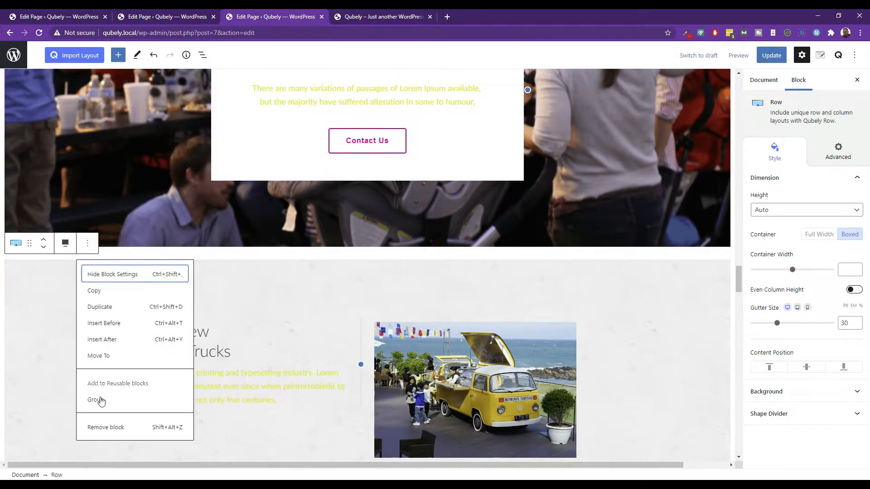
click(107, 427)
scroll(99, 241, down, 5)
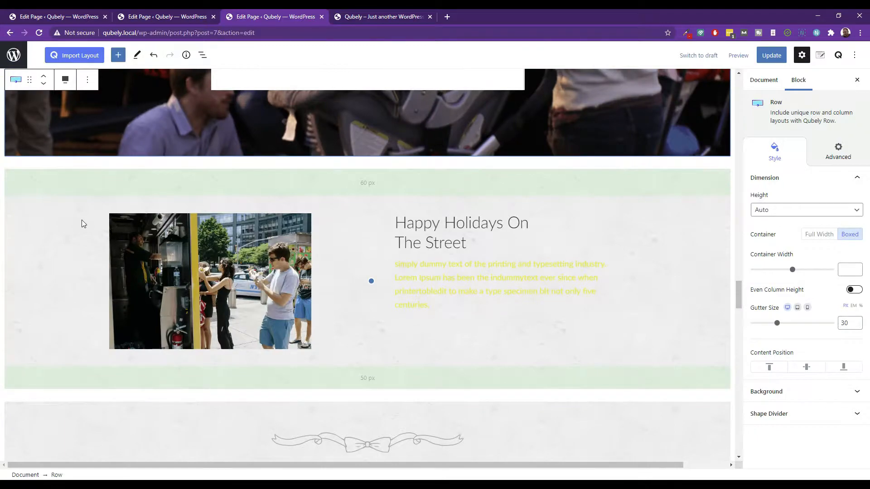
click(64, 175)
click(91, 150)
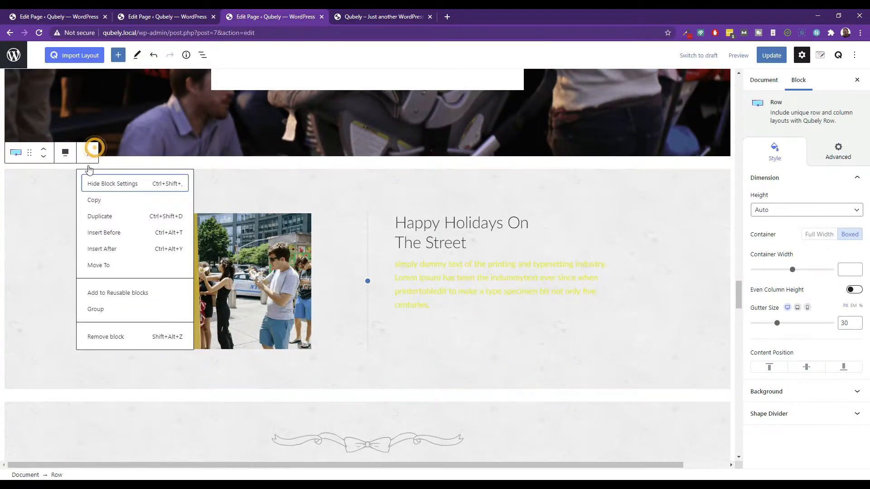
click(108, 335)
Step: Remove the repeated ribbon divider row and the repeated truck menu row with the pizzas and red truck
scroll(86, 237, down, 3)
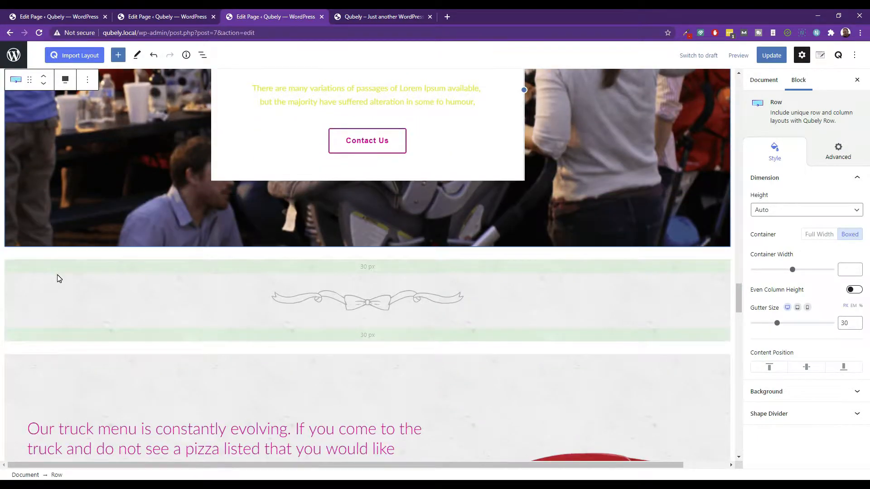
click(59, 278)
click(88, 244)
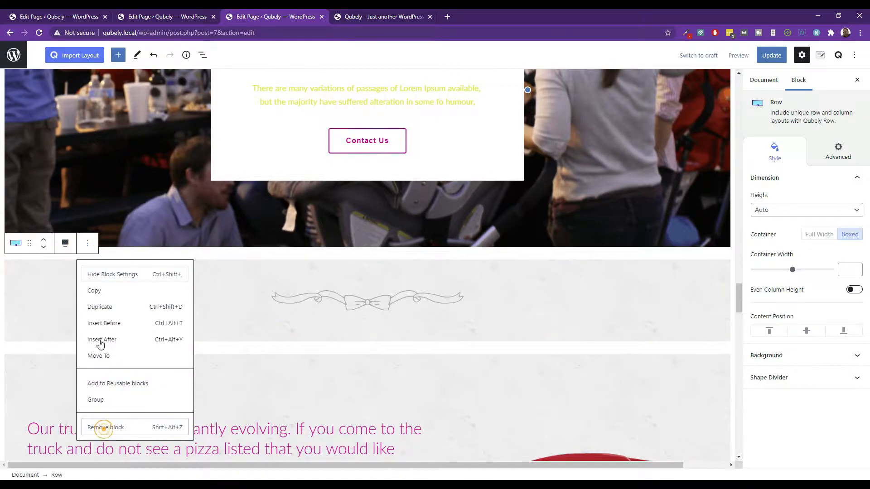
click(104, 427)
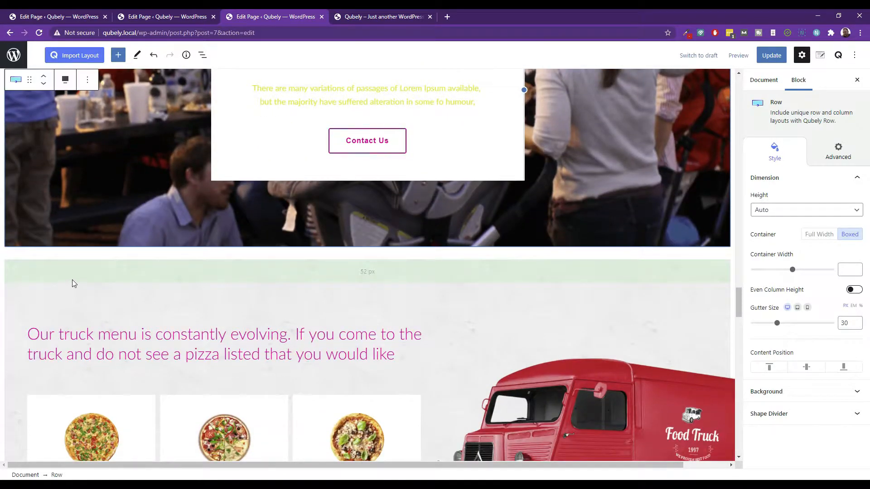
click(72, 279)
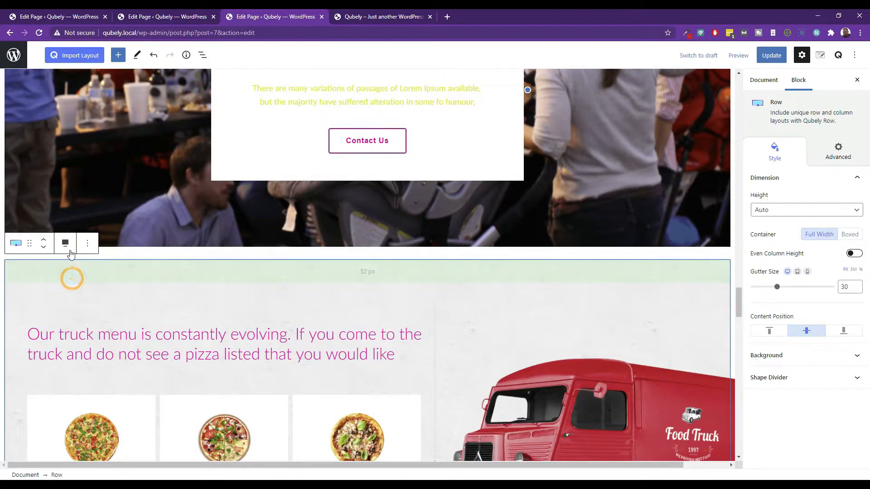
click(87, 243)
click(104, 428)
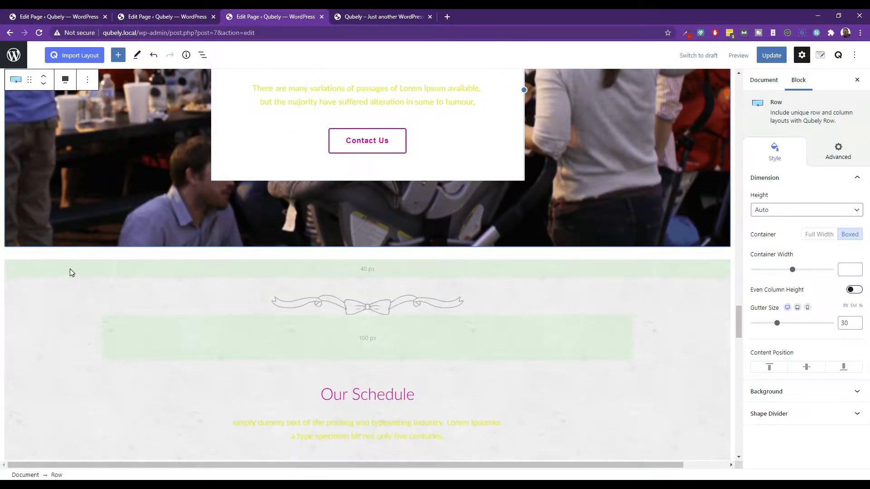
Step: Remove the repeated Our Schedule heading row and the row listing the dates and map links
click(70, 271)
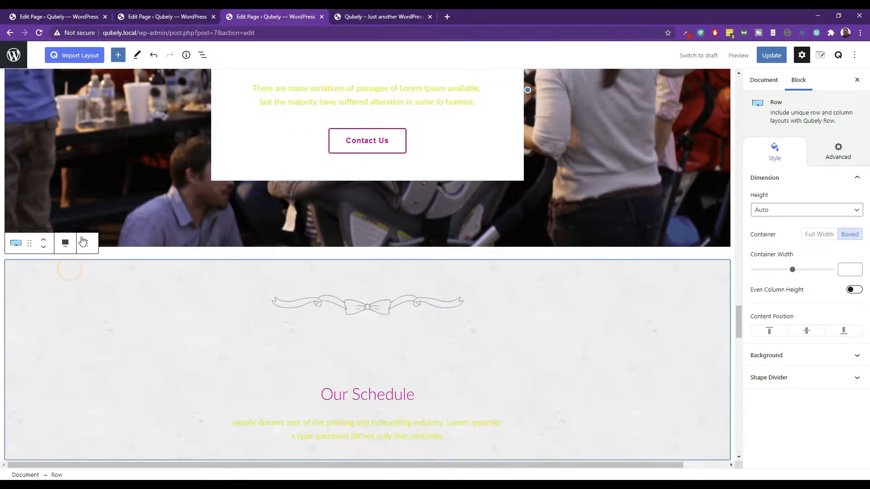
click(87, 243)
click(104, 427)
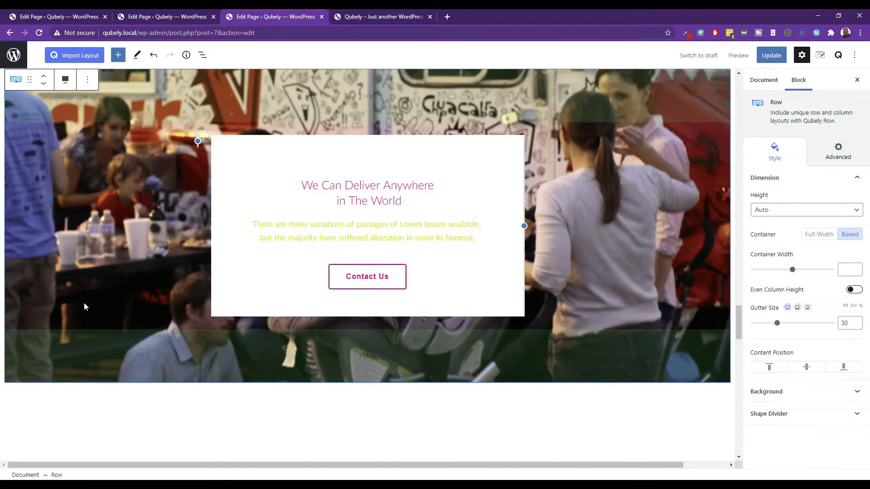
scroll(121, 293, down, 4)
click(46, 228)
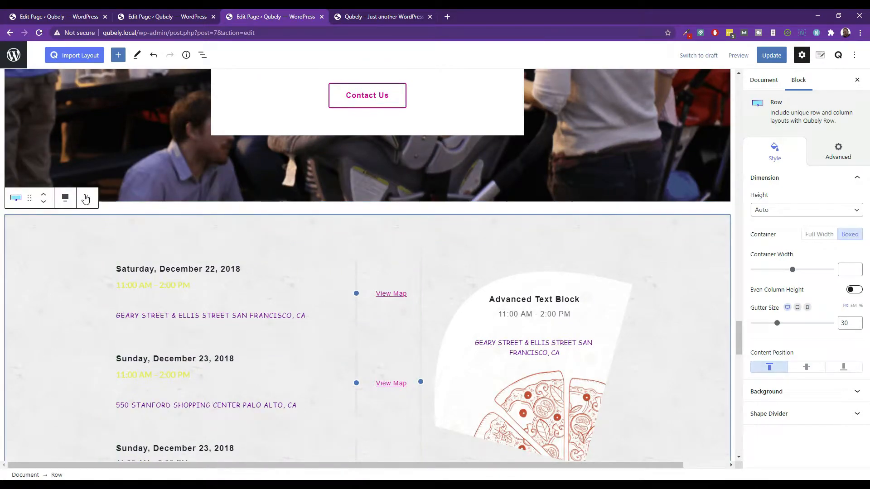
click(87, 197)
click(102, 380)
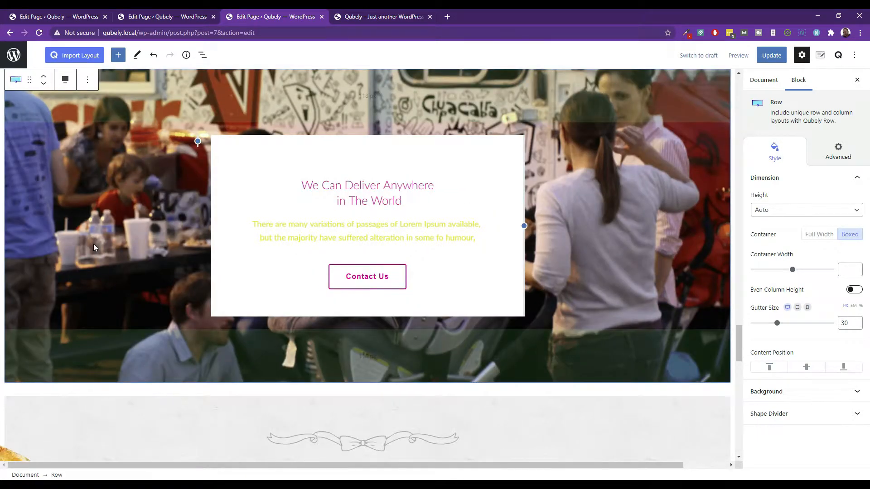
Step: Remove the repeated See how we Behave with Strange People row and the second We Can Deliver Anywhere in The World row
click(88, 197)
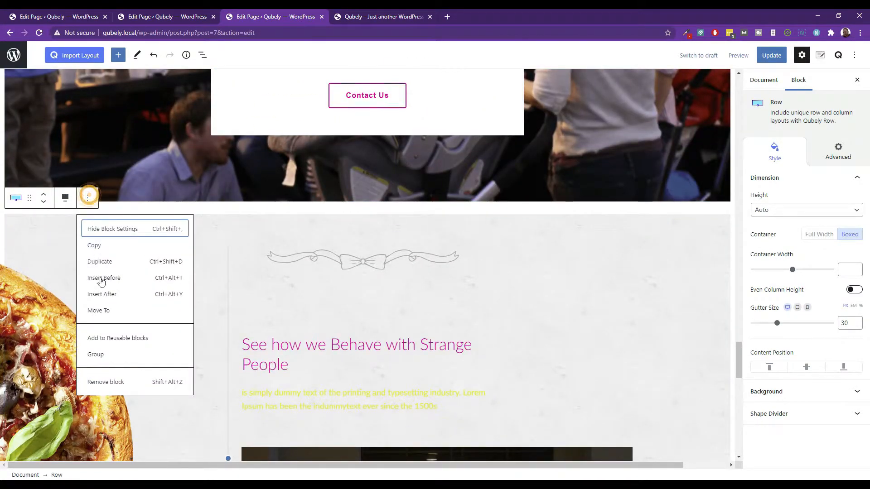
click(95, 380)
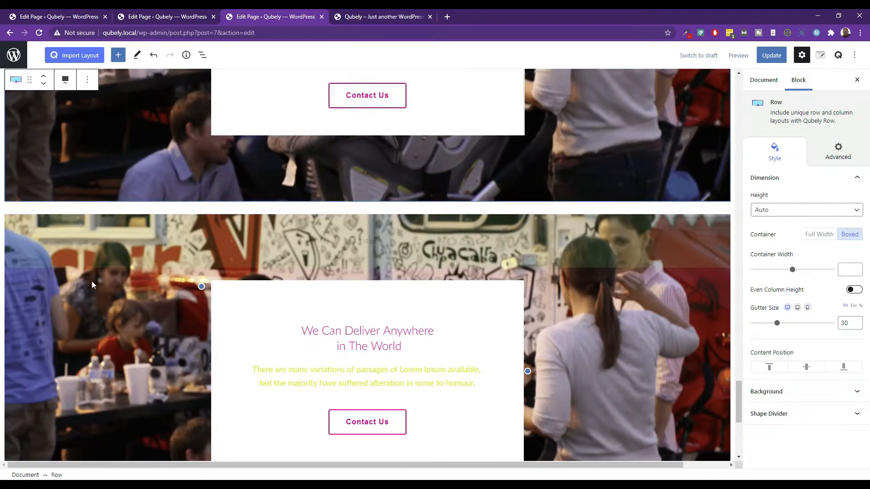
click(87, 195)
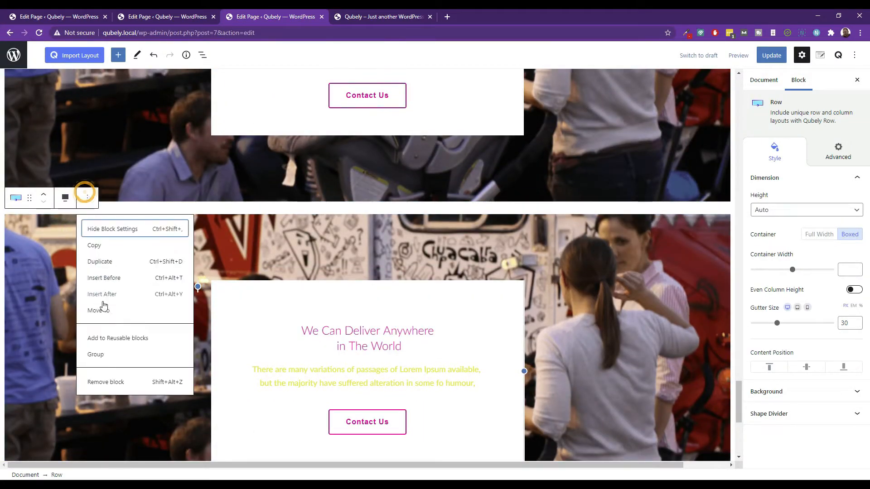
click(107, 382)
scroll(105, 262, down, 3)
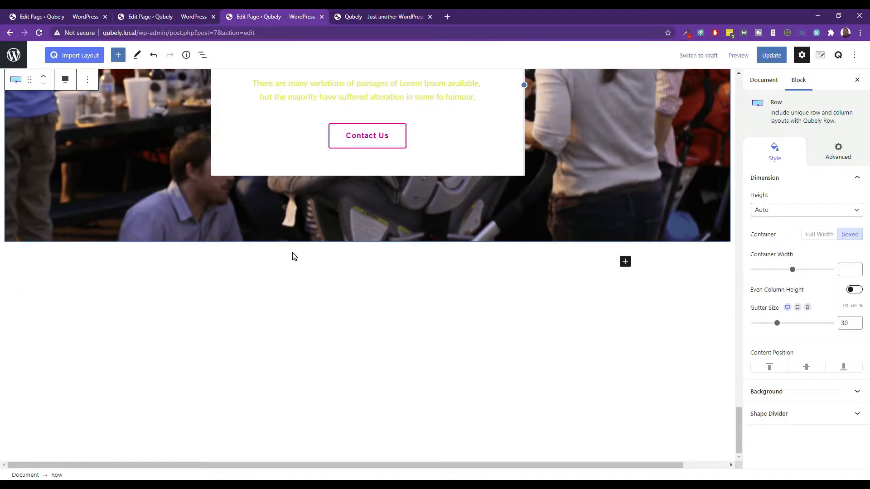
Step: Select the hero row at the start of the page and examine its spacing, animation and advanced settings
scroll(292, 256, up, 15)
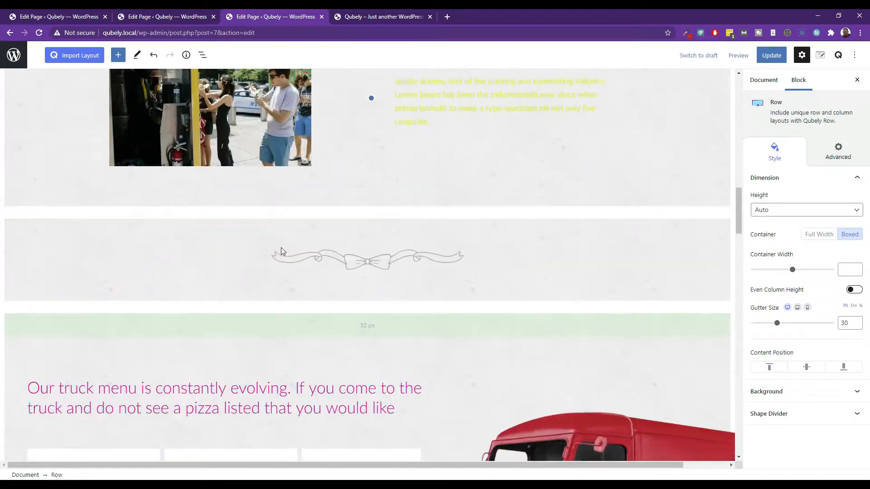
scroll(282, 251, up, 15)
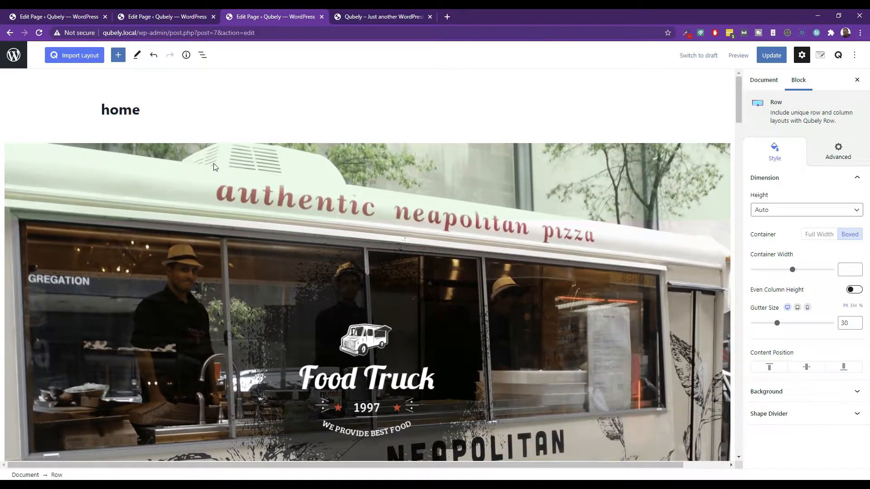
click(212, 162)
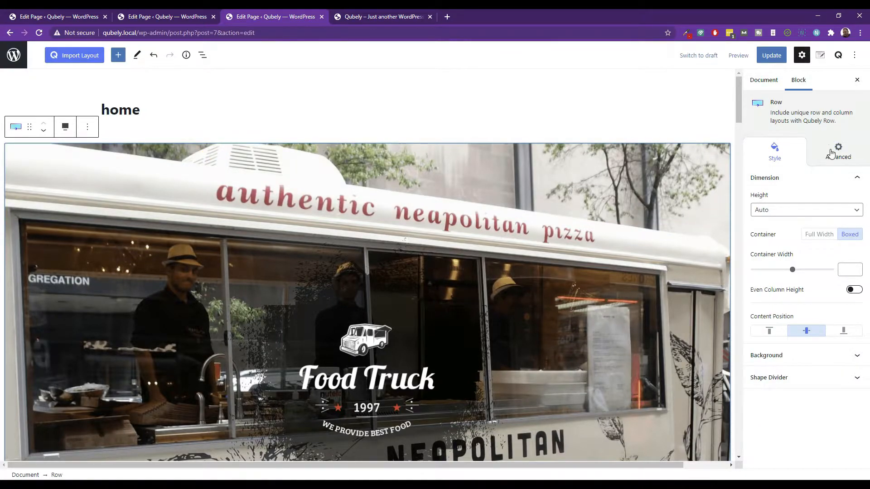
click(838, 149)
scroll(722, 223, down, 6)
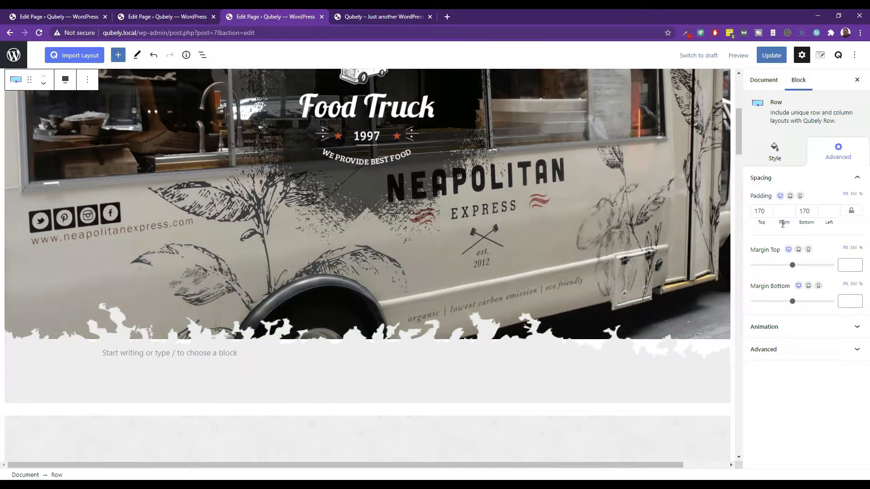
click(776, 333)
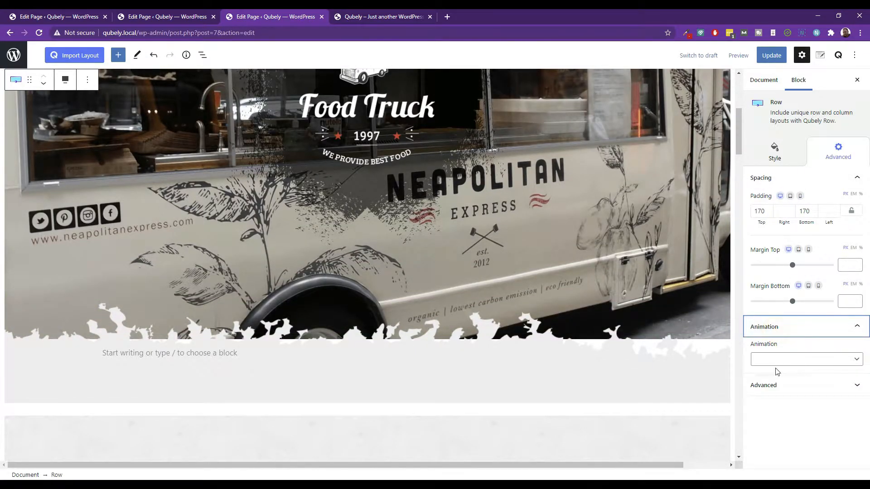
click(765, 384)
scroll(688, 325, down, 5)
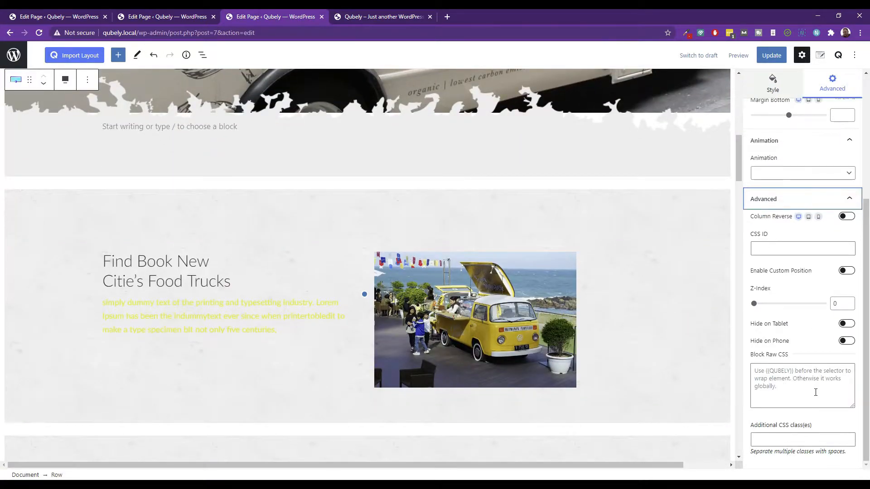
scroll(789, 367, up, 4)
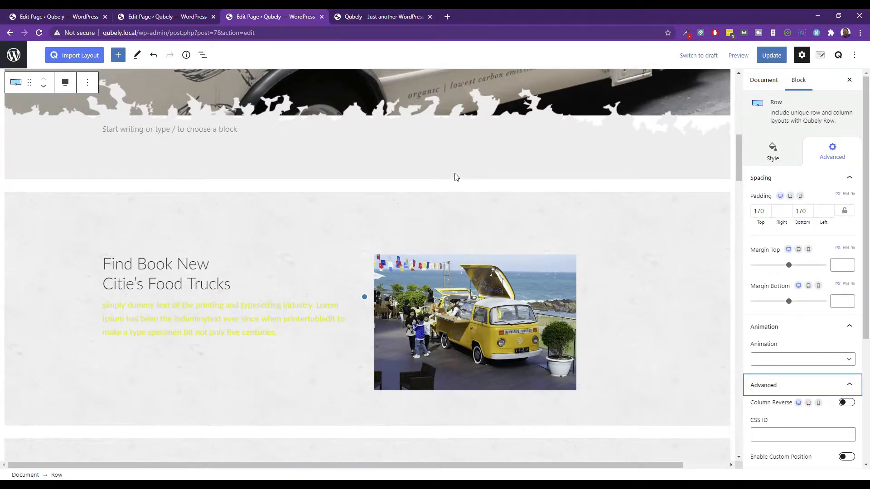
Step: Select the Food Truck logo image in the hero row and examine its style, caption and advanced settings
scroll(452, 173, up, 10)
click(367, 294)
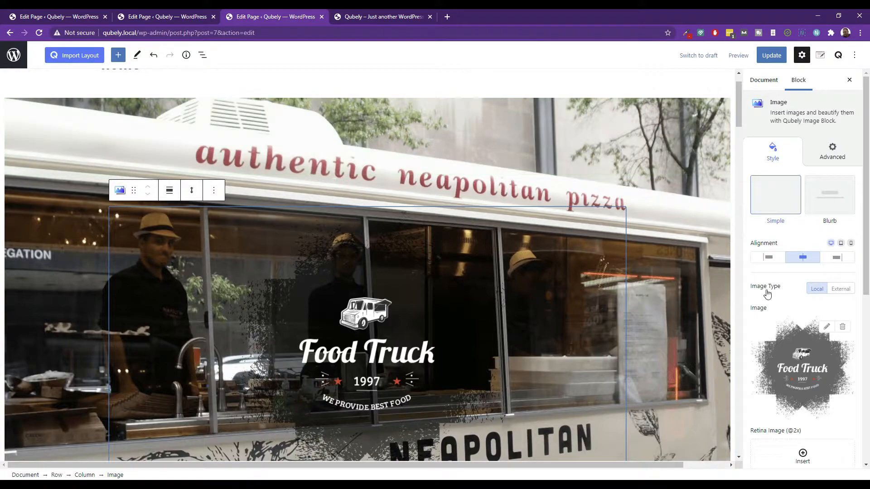
scroll(806, 344, down, 2)
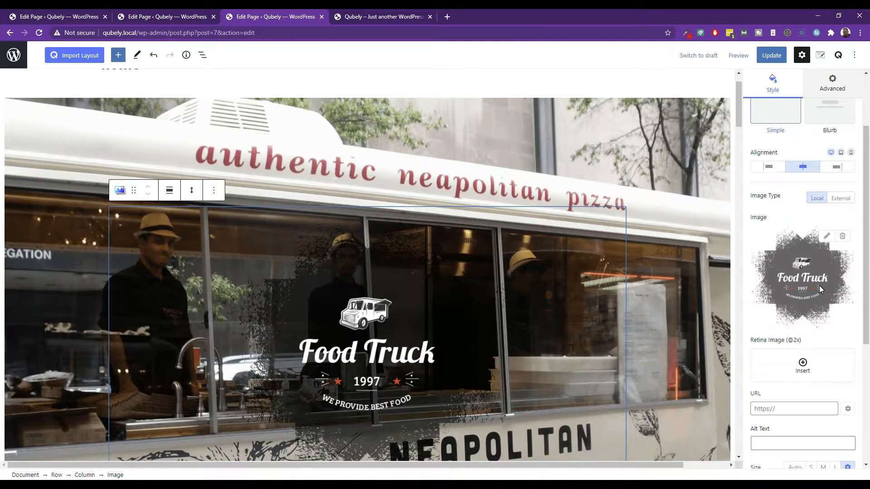
scroll(801, 334, down, 5)
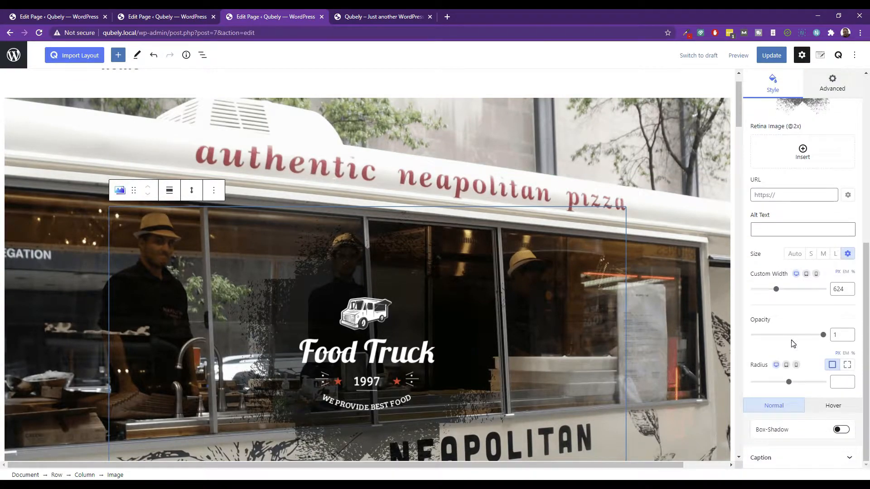
scroll(474, 322, down, 2)
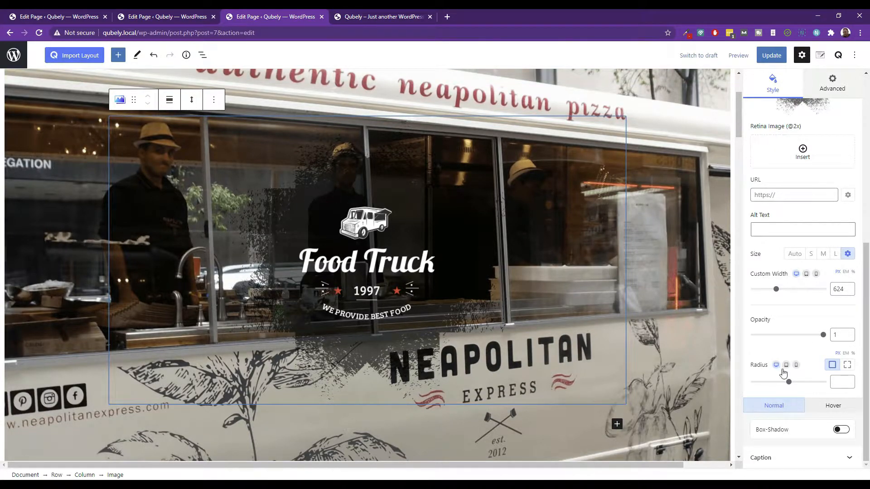
click(783, 459)
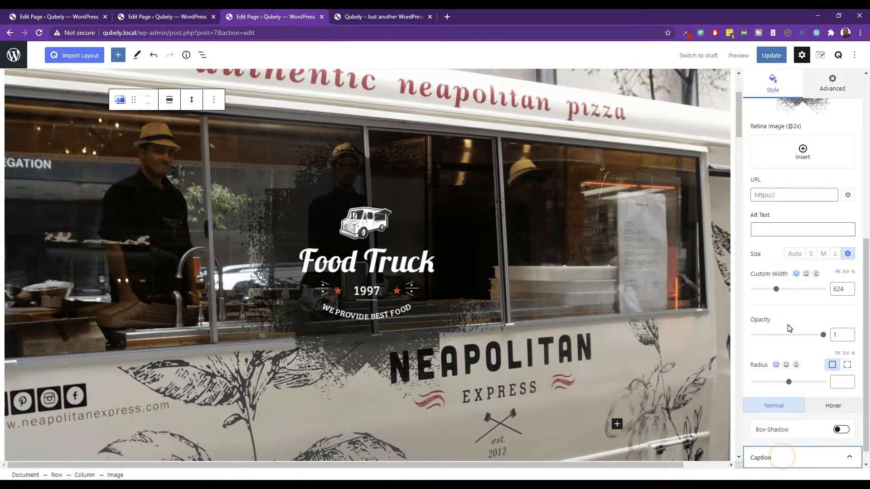
scroll(789, 330, down, 1)
scroll(802, 359, up, 7)
click(832, 148)
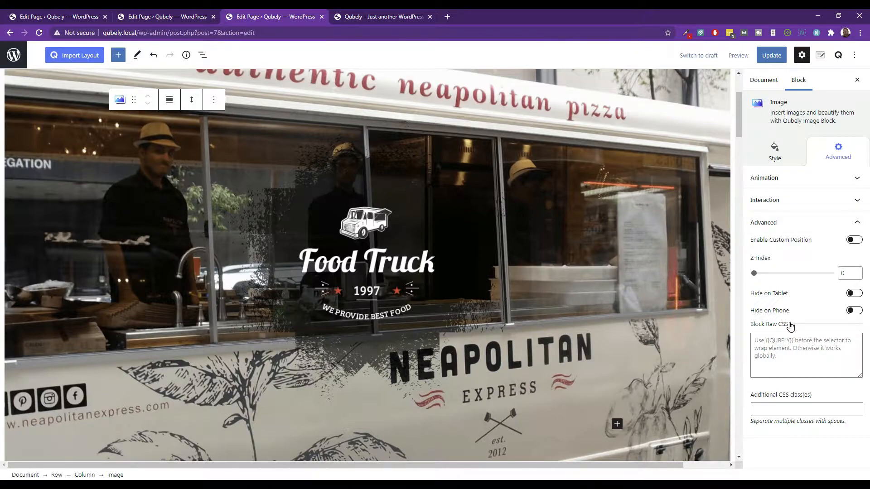
click(775, 152)
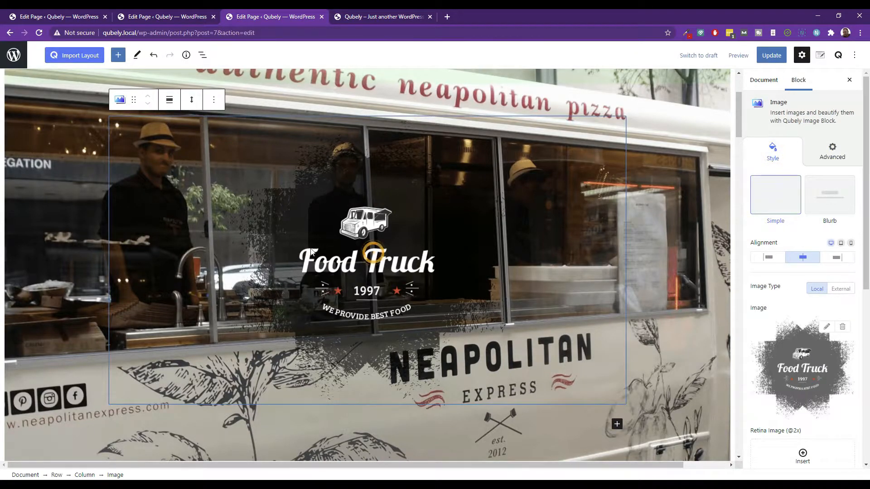
Step: Try the left and right alignments on the Food Truck logo image and return it to centre alignment
scroll(136, 209, up, 2)
click(69, 209)
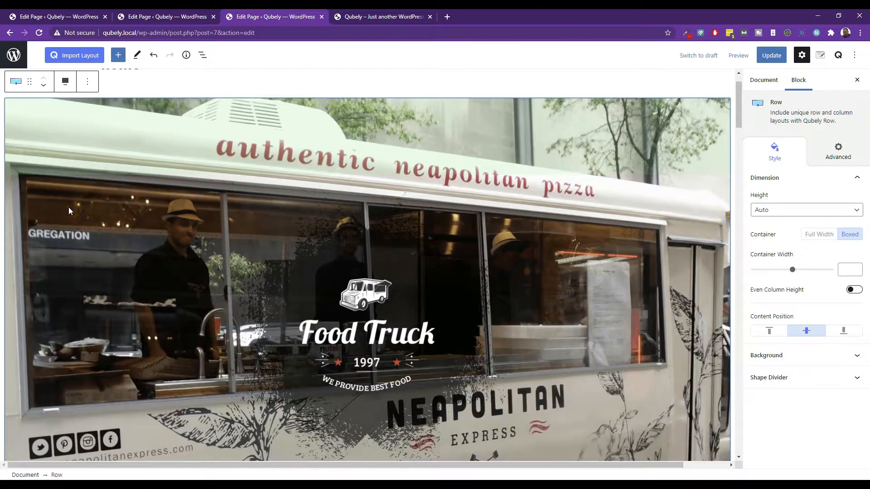
click(369, 343)
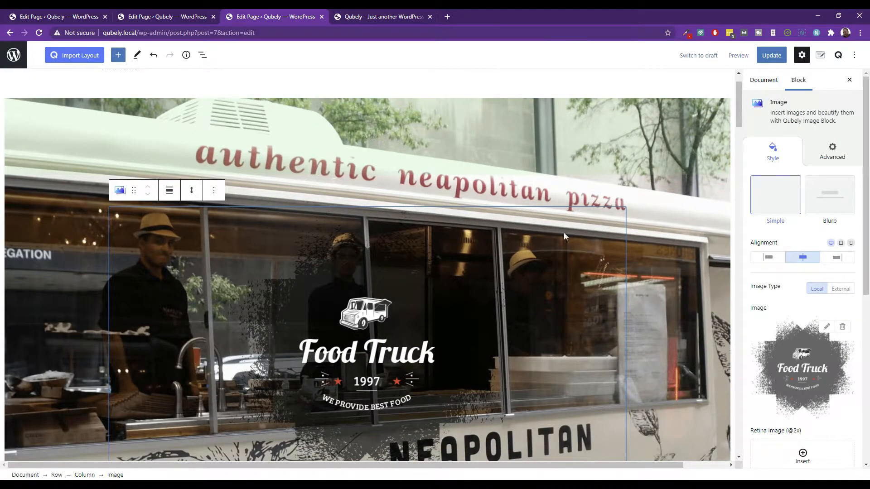
click(770, 257)
click(804, 257)
click(833, 256)
click(801, 258)
click(769, 258)
click(802, 258)
Step: Select the torn-edge row below the hero and examine its top and bottom shape divider settings
scroll(528, 262, down, 5)
scroll(531, 258, down, 3)
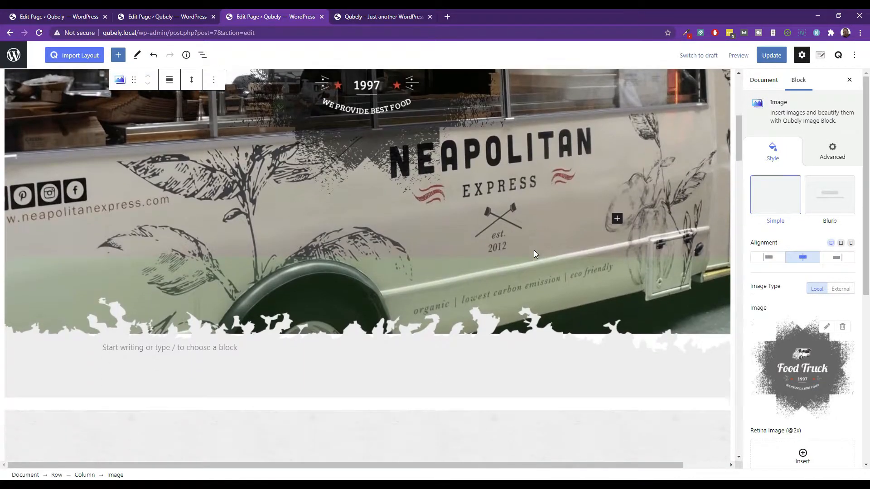
click(367, 354)
scroll(363, 352, down, 1)
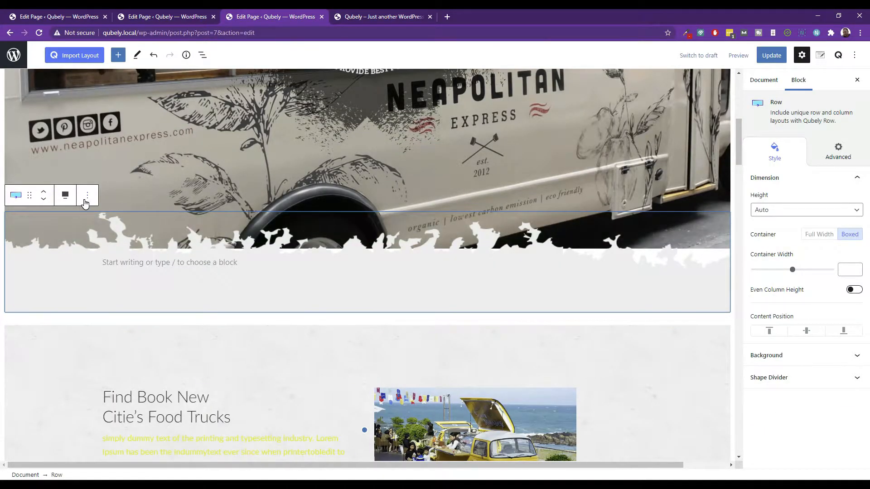
click(778, 377)
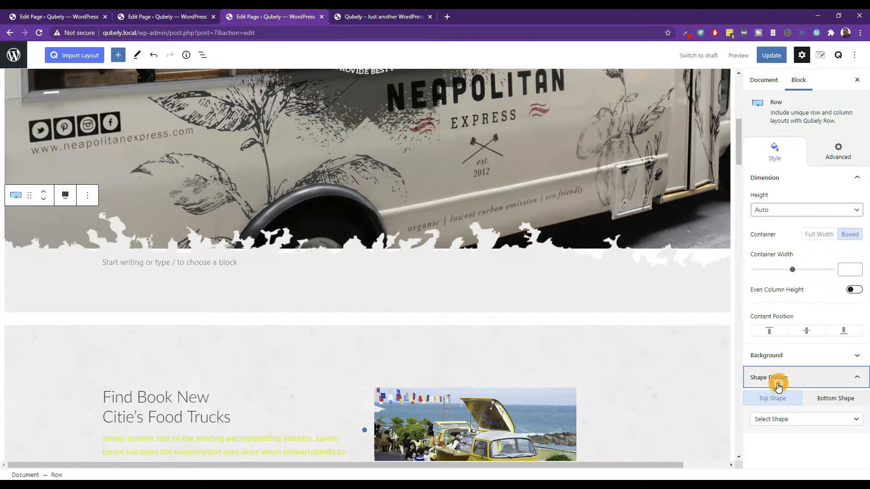
click(835, 397)
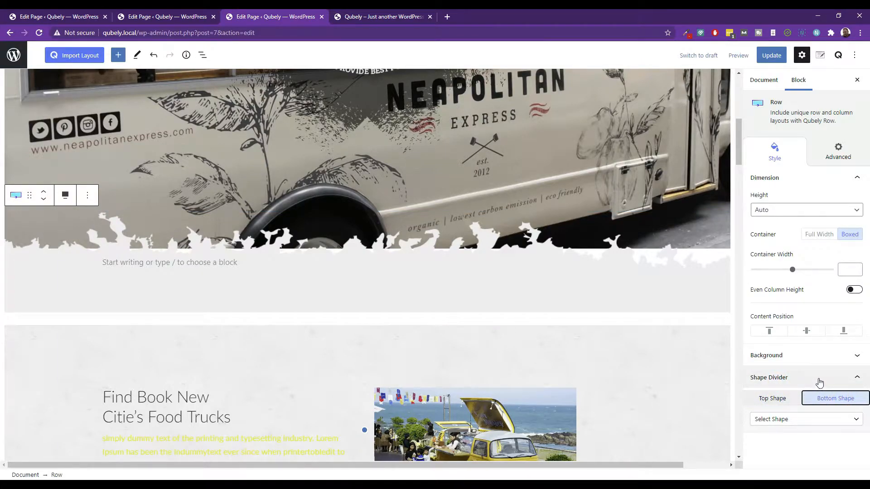
click(621, 293)
click(772, 399)
click(833, 399)
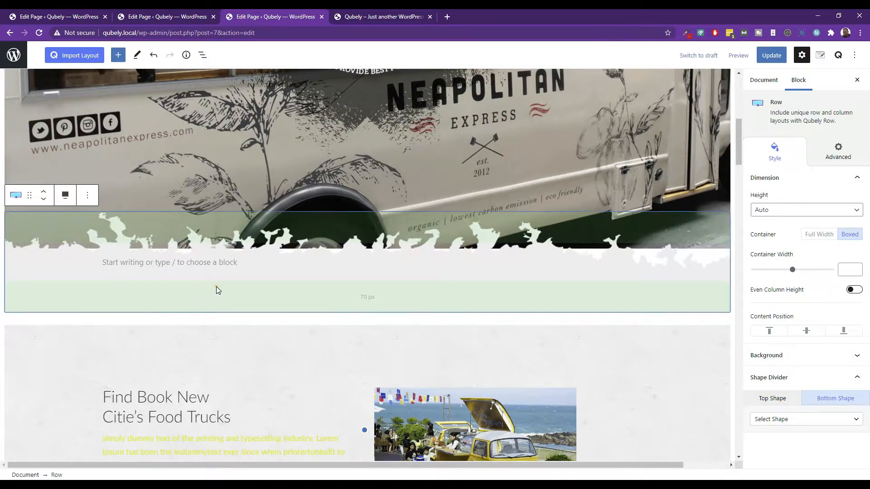
Step: Try converting the torn-edge row below the hero into a Group block and undo the conversion
click(84, 192)
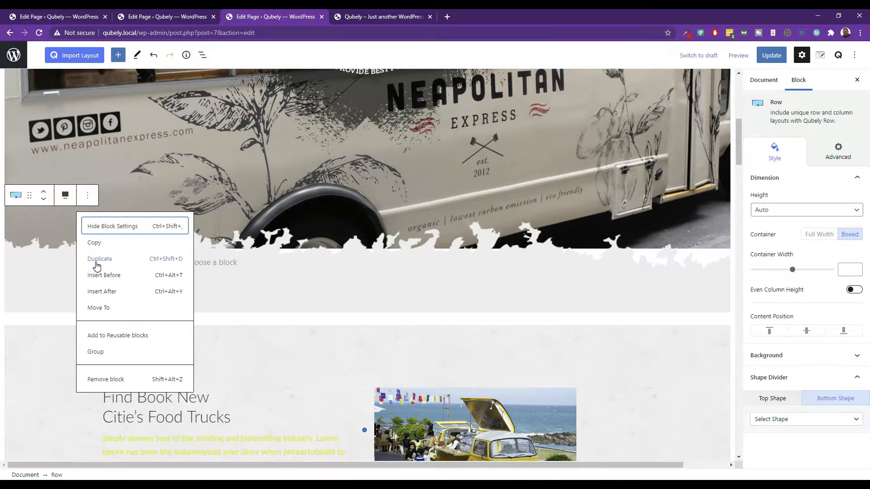
click(29, 194)
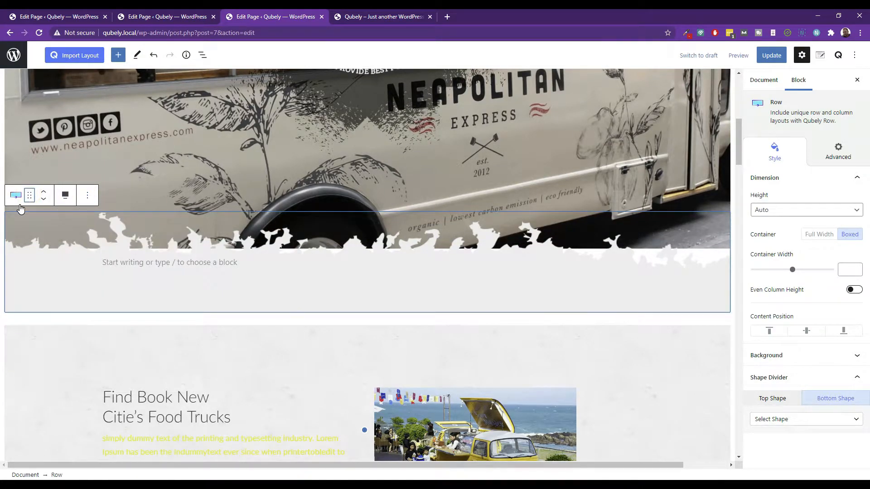
click(16, 194)
click(55, 247)
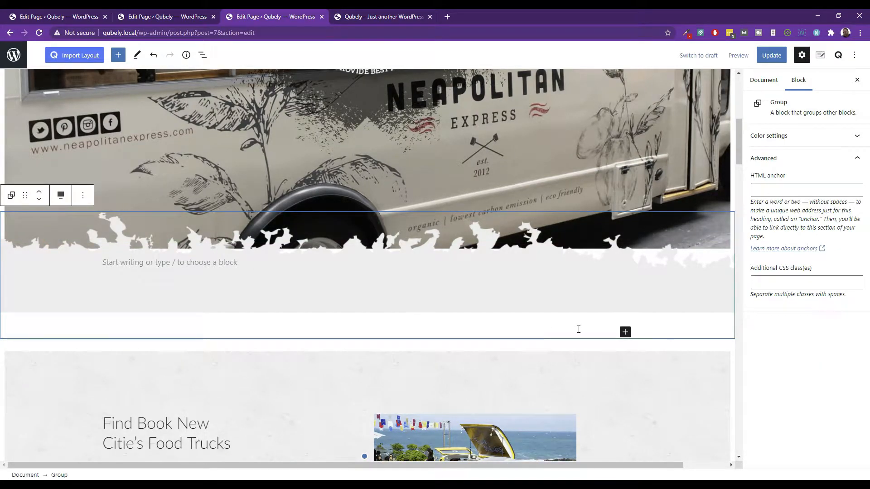
click(154, 55)
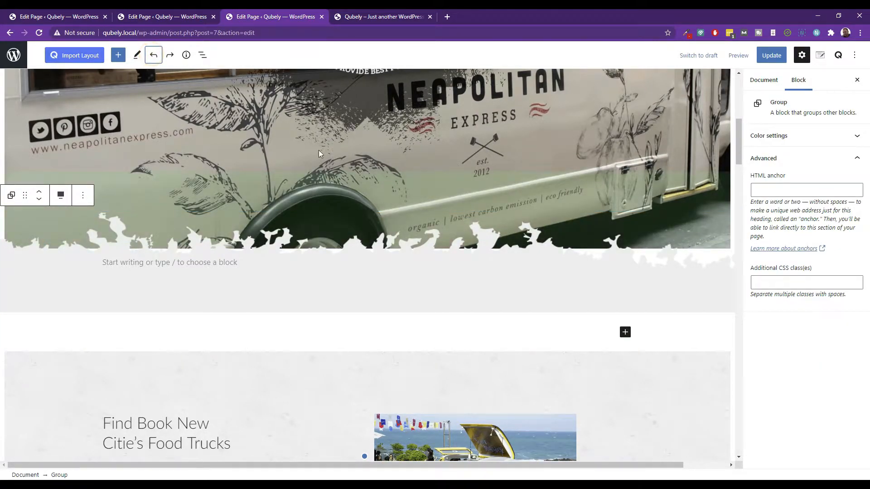
click(153, 55)
Step: Inspect the torn-edge row between the hero and the Find Book New section, including its empty paragraph
scroll(328, 208, down, 6)
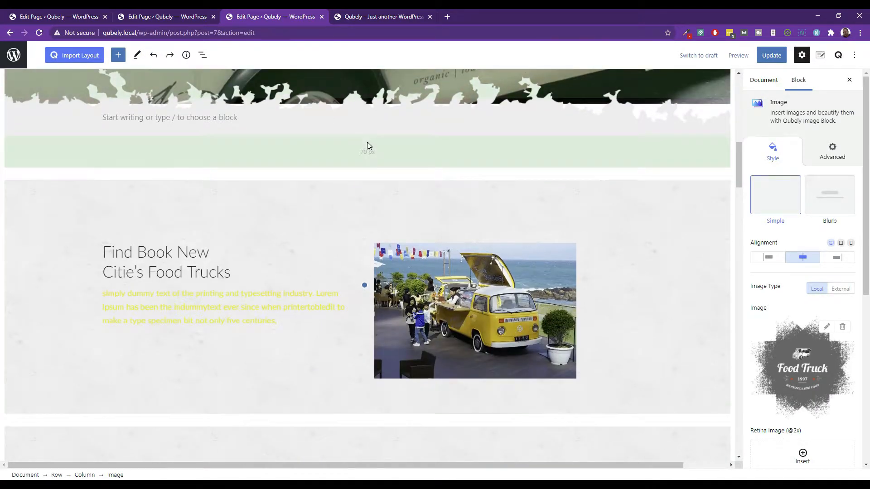
click(367, 142)
scroll(390, 200, up, 3)
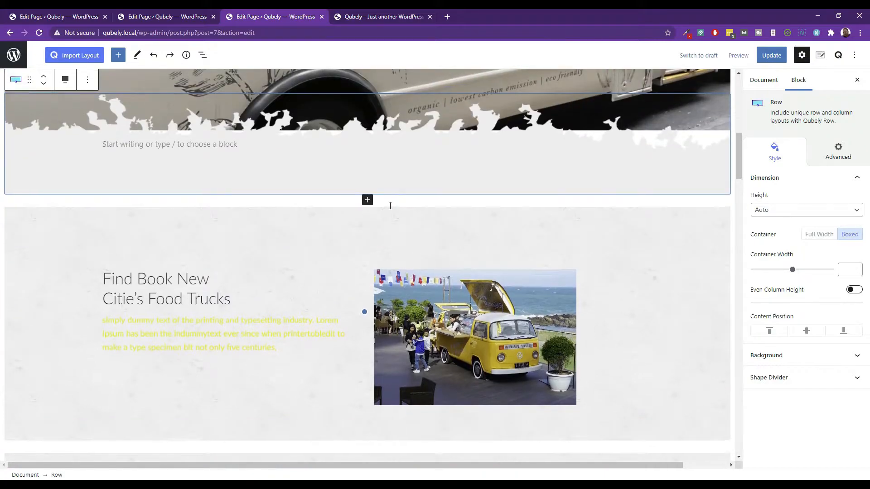
click(395, 140)
scroll(395, 140, up, 2)
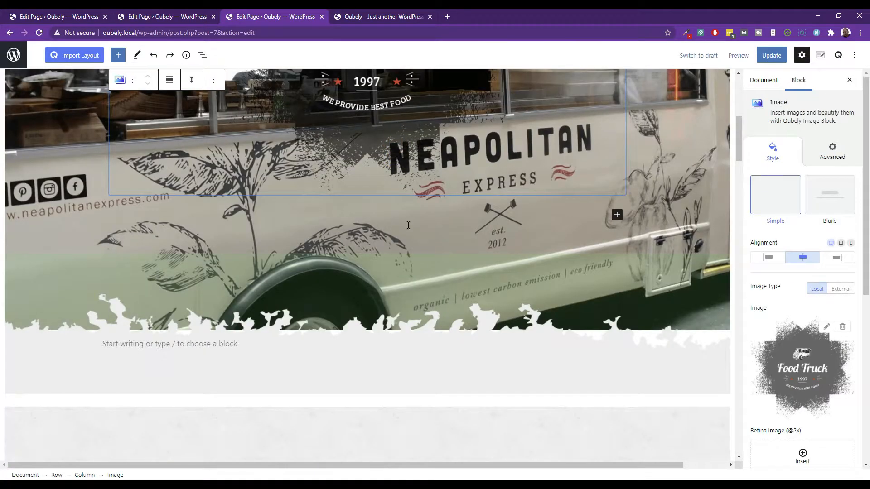
click(414, 340)
scroll(410, 349, down, 1)
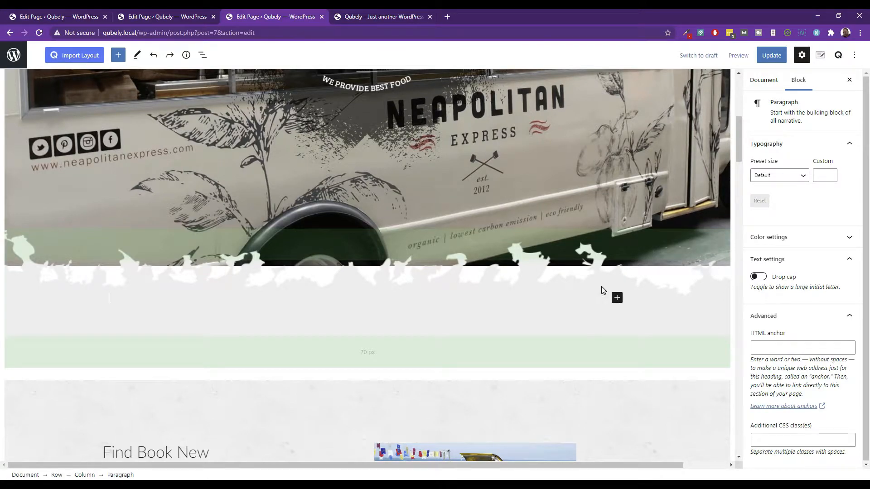
Step: Add a bottom shape divider to the hero row using the curling waves shape
scroll(570, 226, up, 6)
click(172, 175)
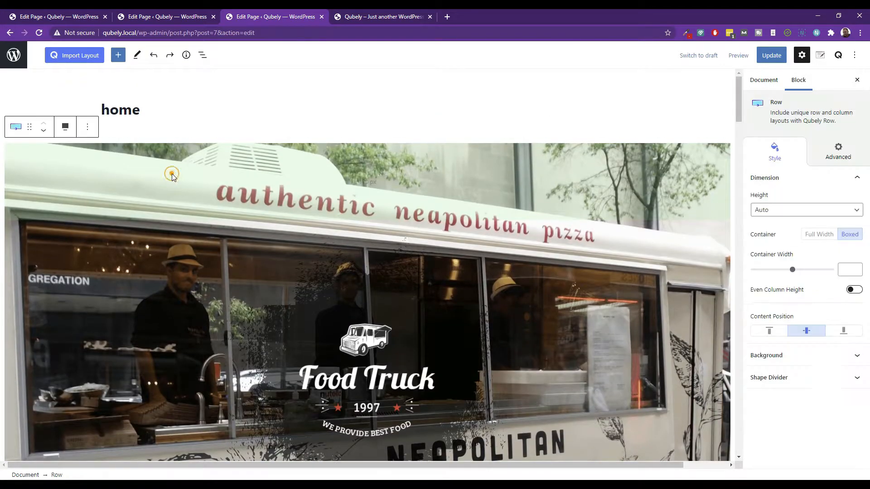
click(828, 377)
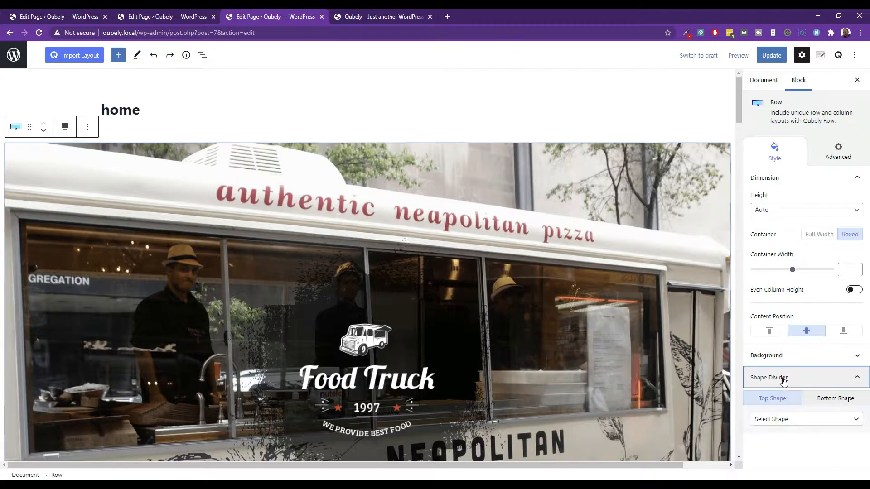
click(826, 399)
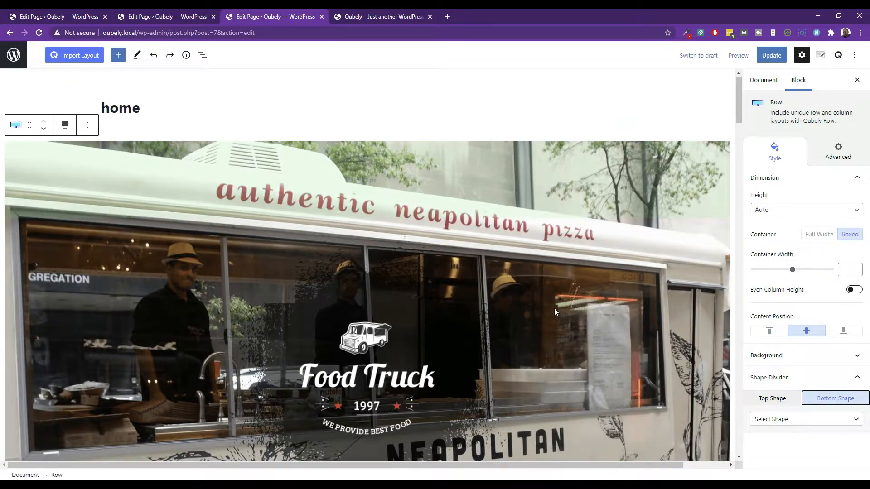
scroll(553, 307, down, 6)
click(797, 419)
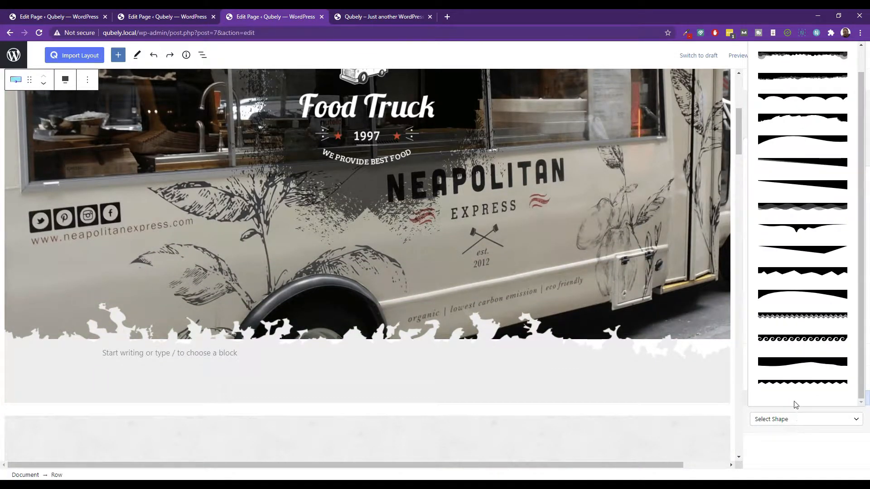
click(793, 339)
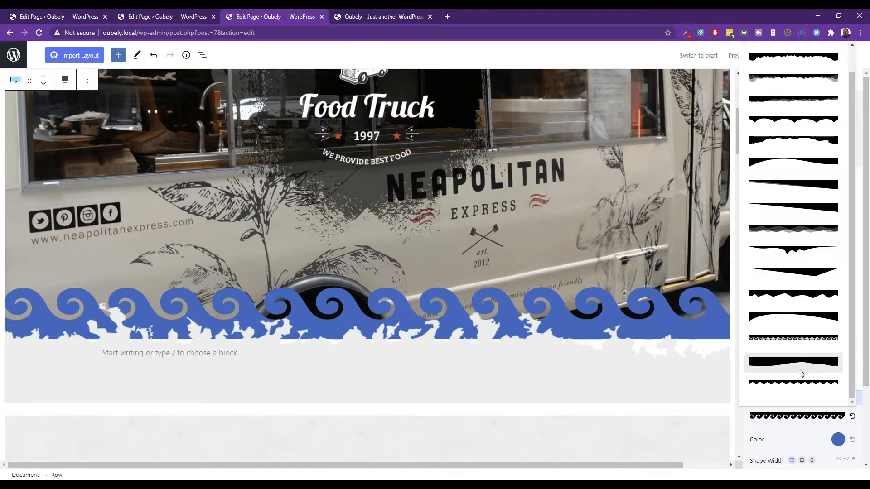
Step: Try the dripping, layered waves, single wave, brush-stroke and layered clouds shapes for the hero row's bottom divider
scroll(800, 374, up, 1)
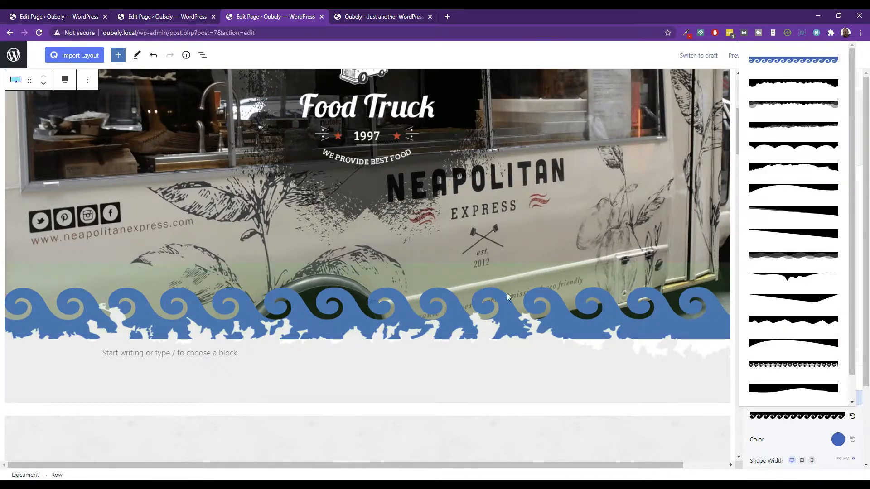
click(810, 277)
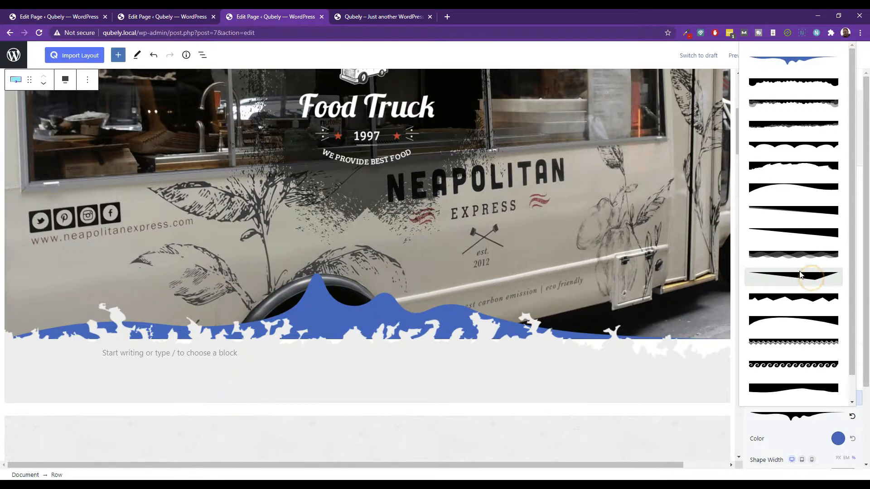
click(801, 255)
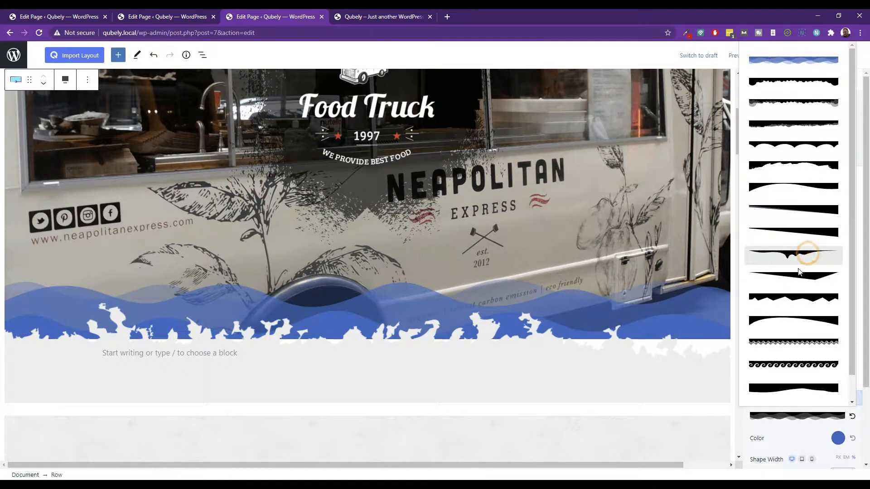
click(804, 387)
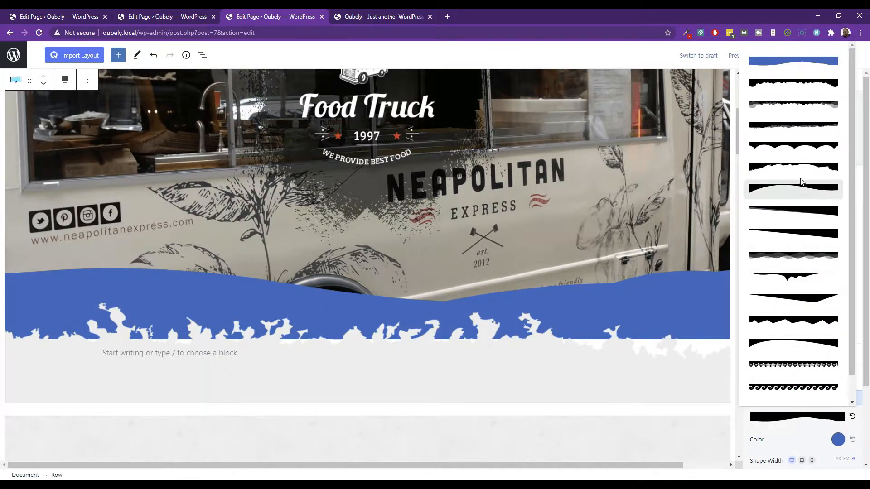
click(793, 162)
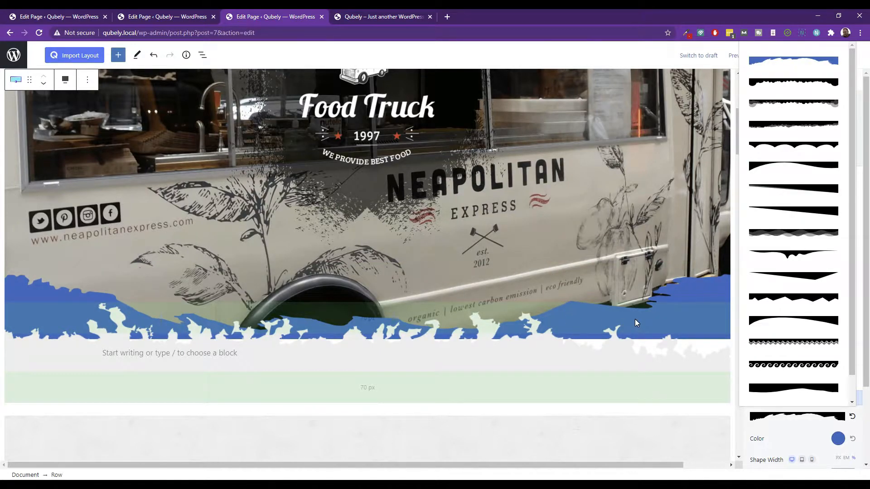
click(800, 114)
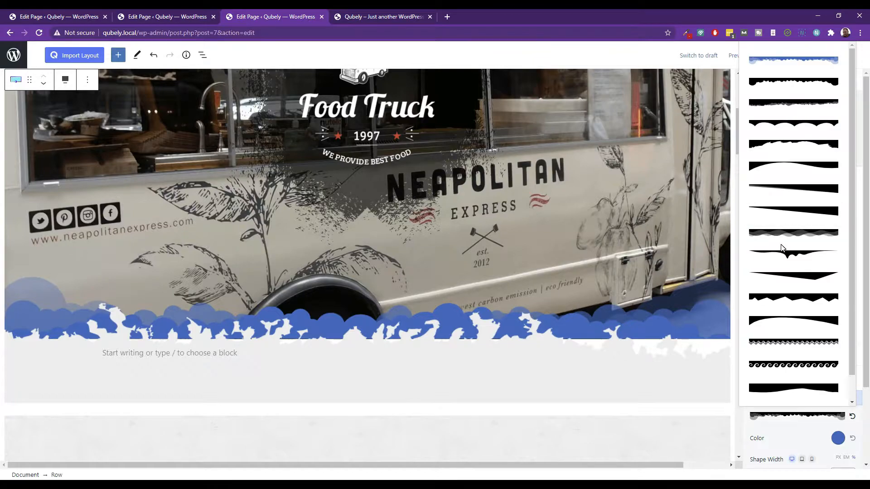
Step: Compare the solid clouds shape with the rough brush-stroke shape and apply the brush-stroke one to the hero row's bottom divider
click(794, 145)
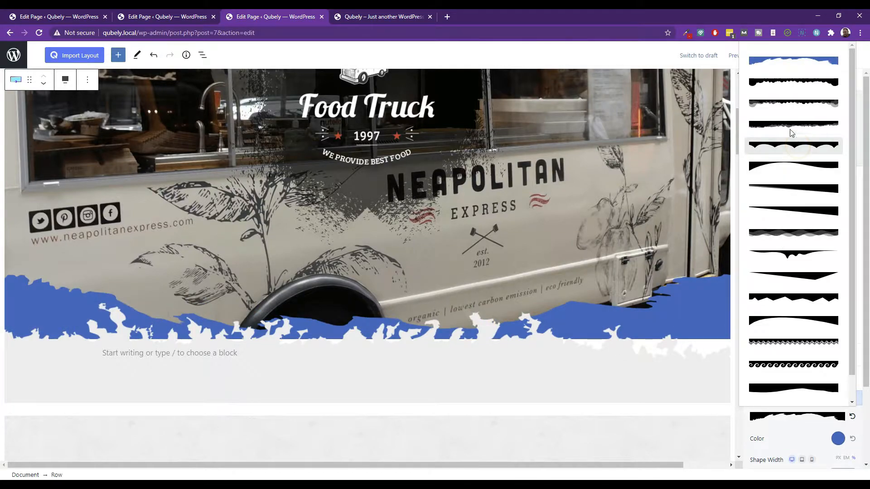
click(805, 101)
scroll(805, 306, down, 1)
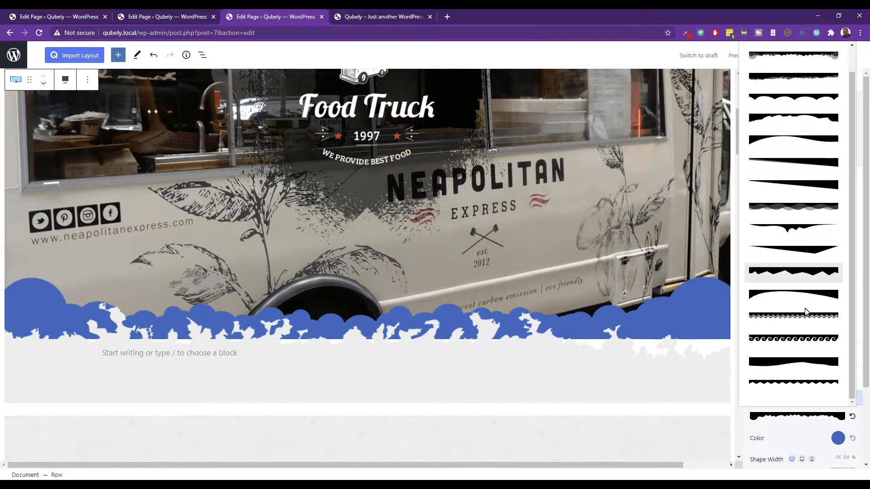
scroll(805, 269, up, 1)
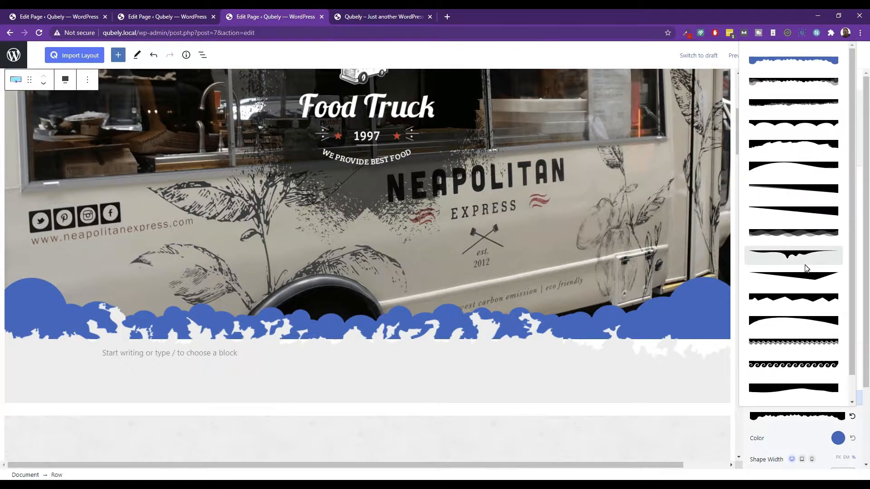
click(787, 148)
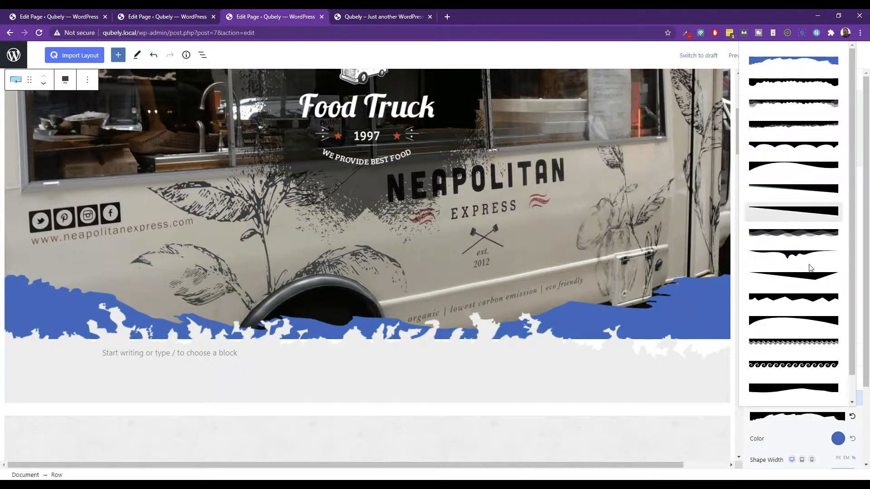
Step: Sample the light grey of the torn-edge row below the hero and set the hero's bottom divider color to #eeeeee
click(838, 438)
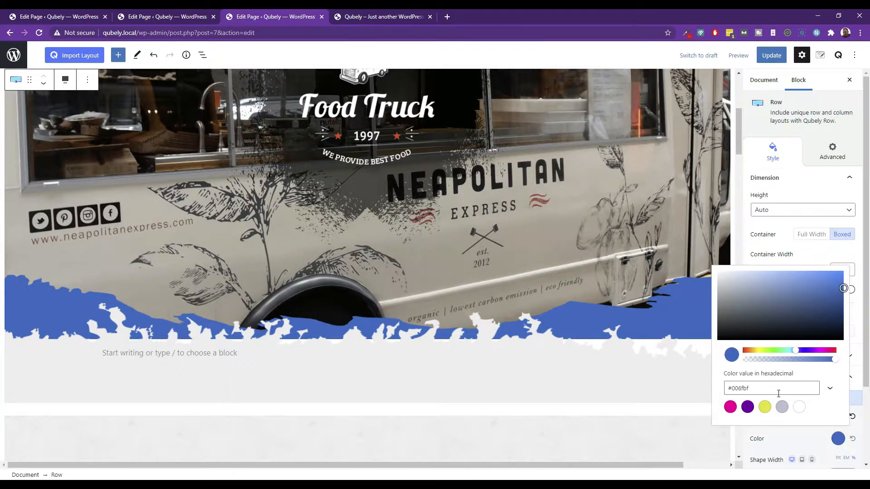
click(686, 33)
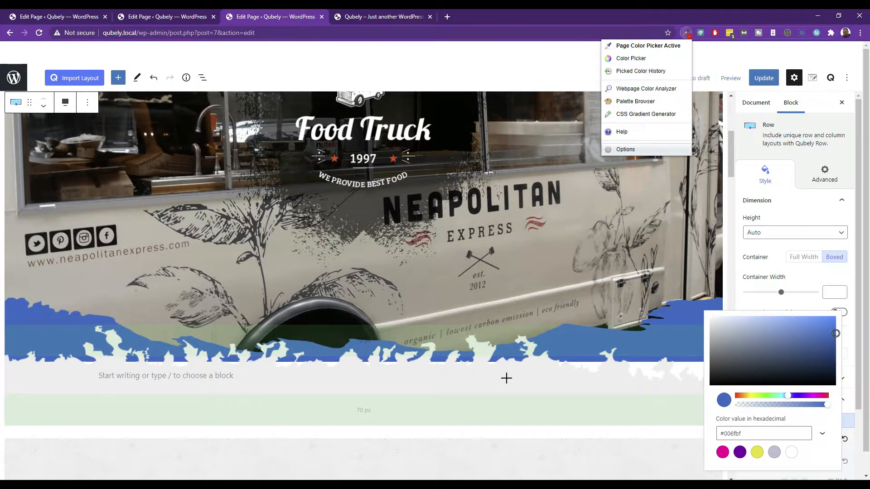
click(506, 378)
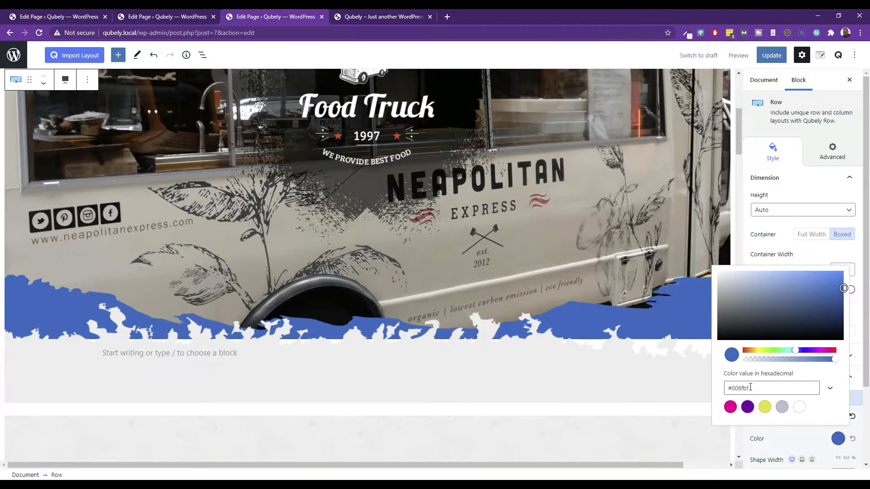
drag(747, 431, 724, 433)
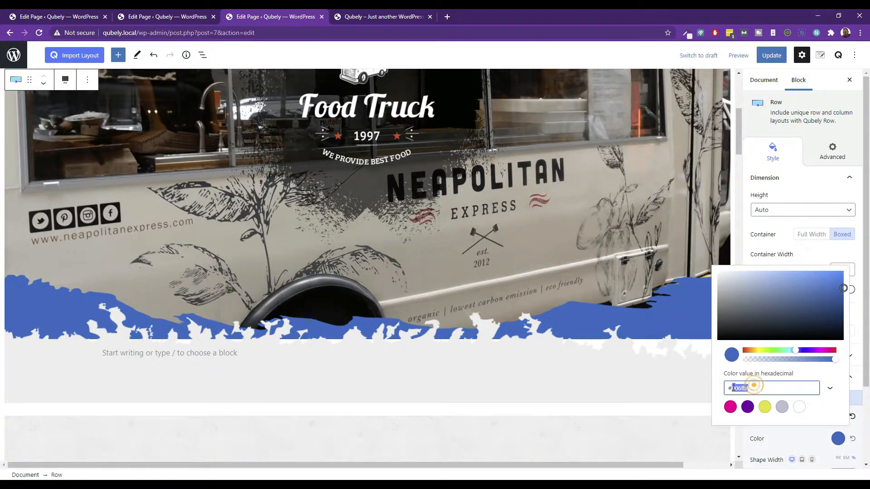
text(eeeeee)
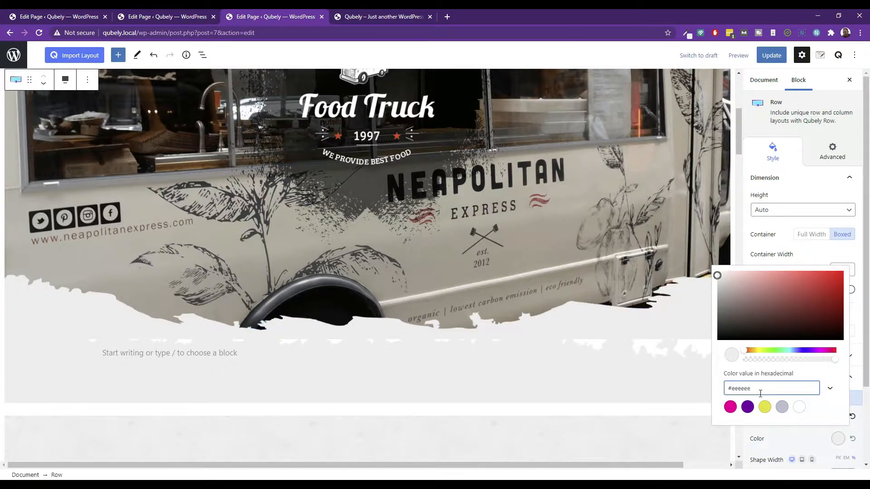
Step: Remove the torn-edge row between the hero and the Find Book New section
click(570, 375)
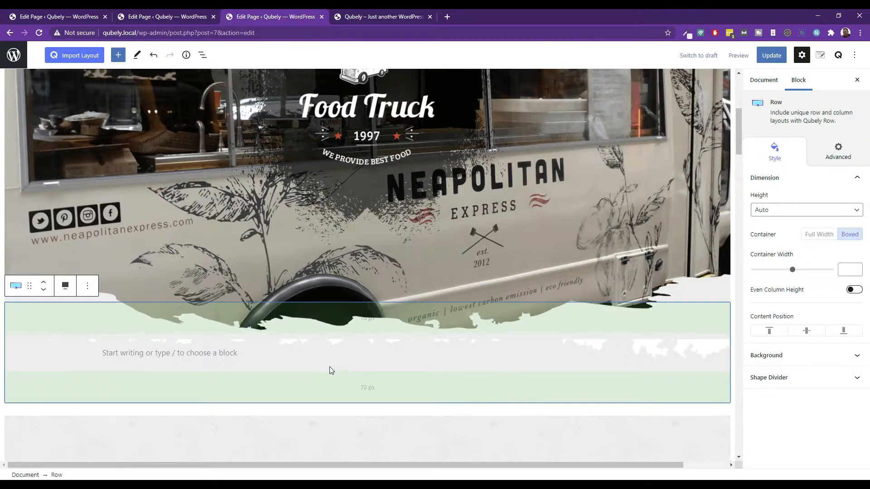
click(87, 285)
click(103, 256)
scroll(345, 262, down, 3)
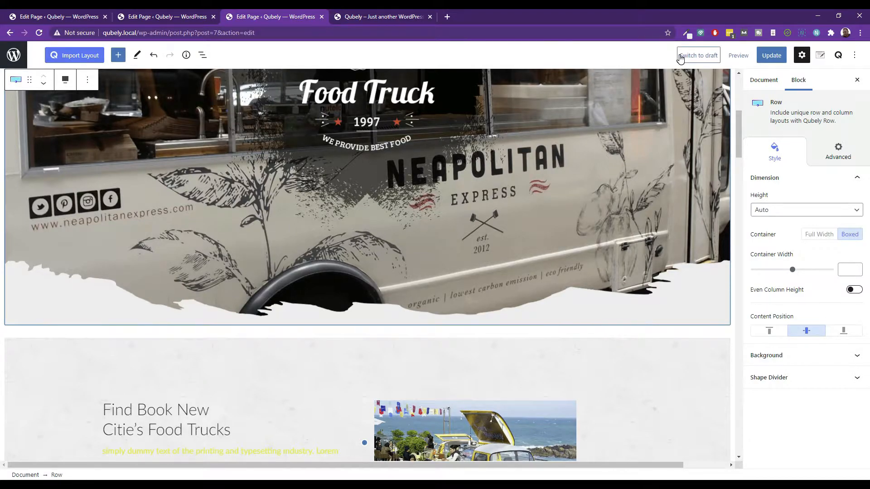
Step: Update the page and open its preview in a new tab
click(762, 56)
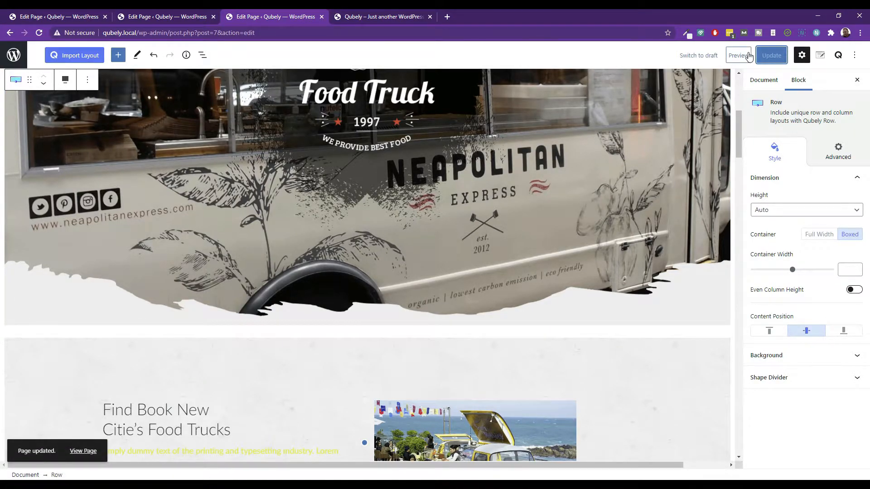
click(739, 55)
click(691, 140)
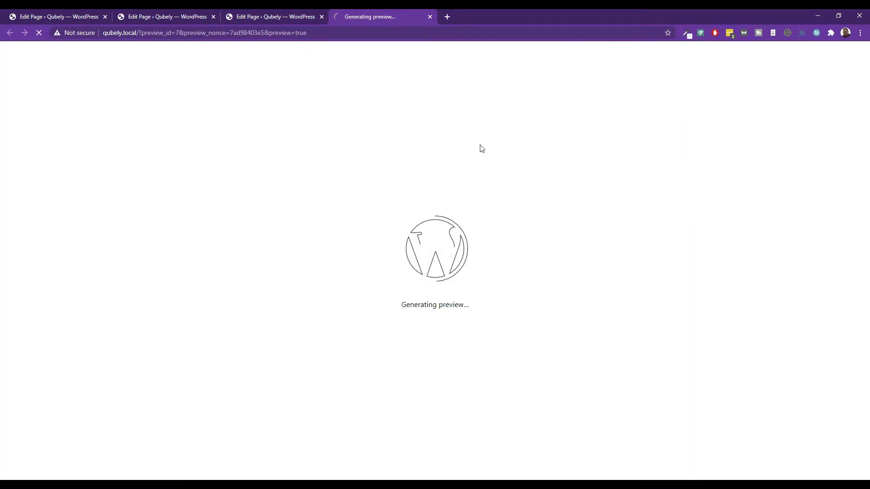
Step: Examine the previewed page, focusing on the hero's bottom divider and its transition into the sections down to the pizza menu
scroll(444, 185, down, 6)
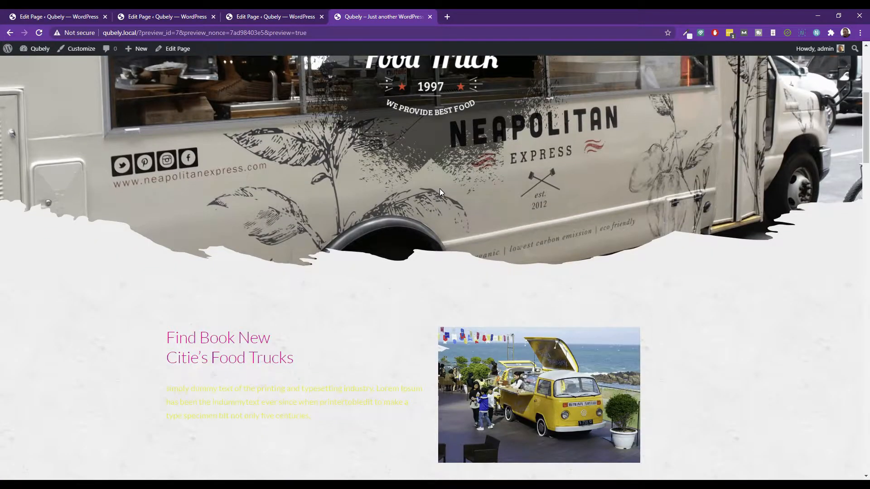
scroll(506, 227, up, 2)
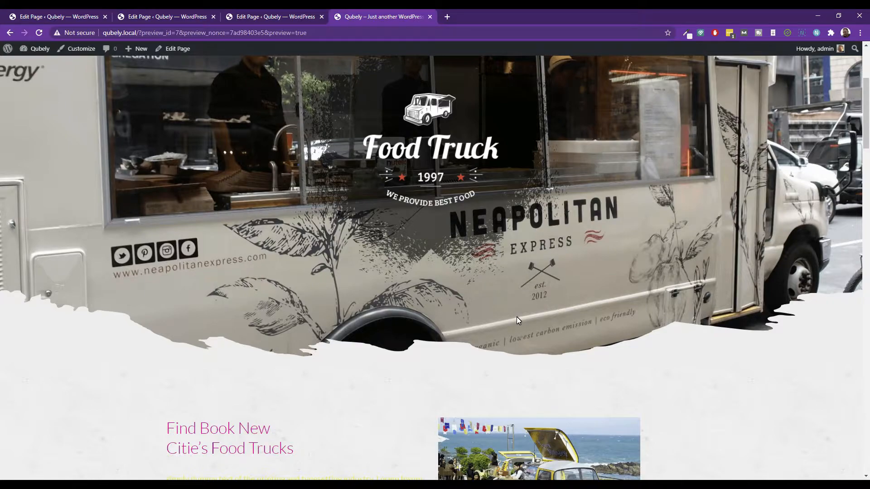
scroll(341, 333, up, 3)
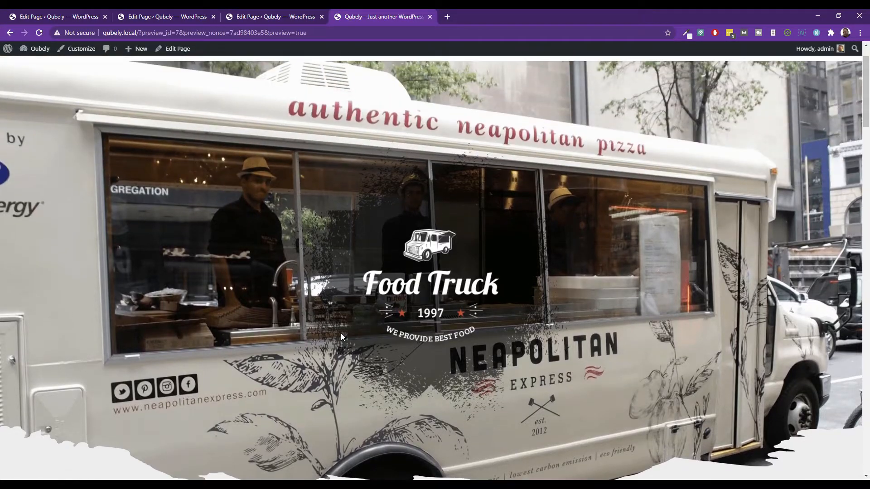
scroll(341, 333, down, 4)
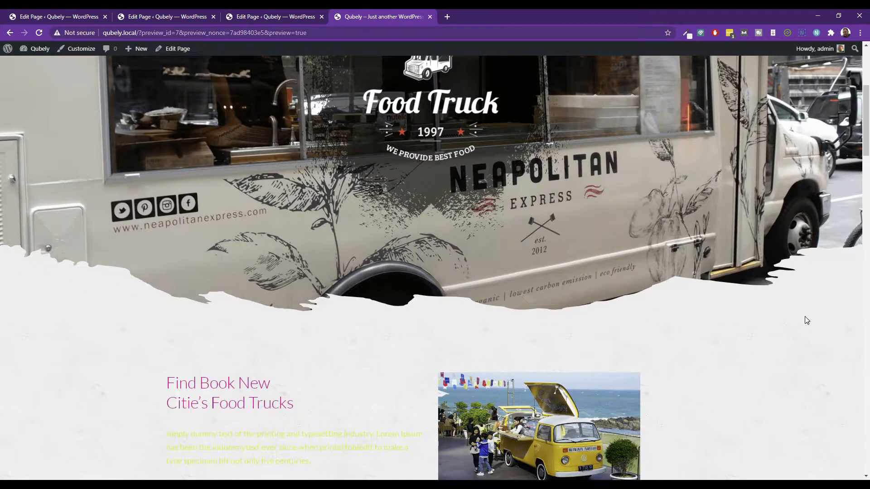
scroll(771, 324, up, 5)
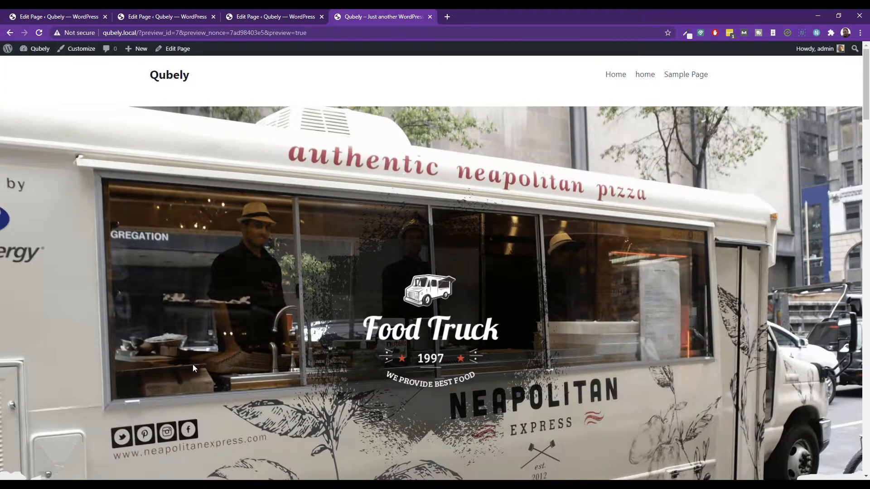
scroll(150, 363, down, 4)
scroll(127, 345, down, 3)
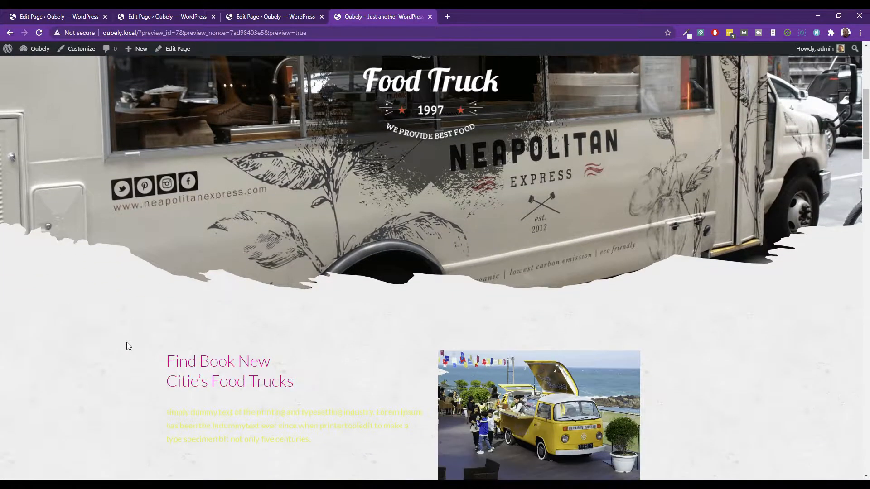
scroll(386, 234, up, 1)
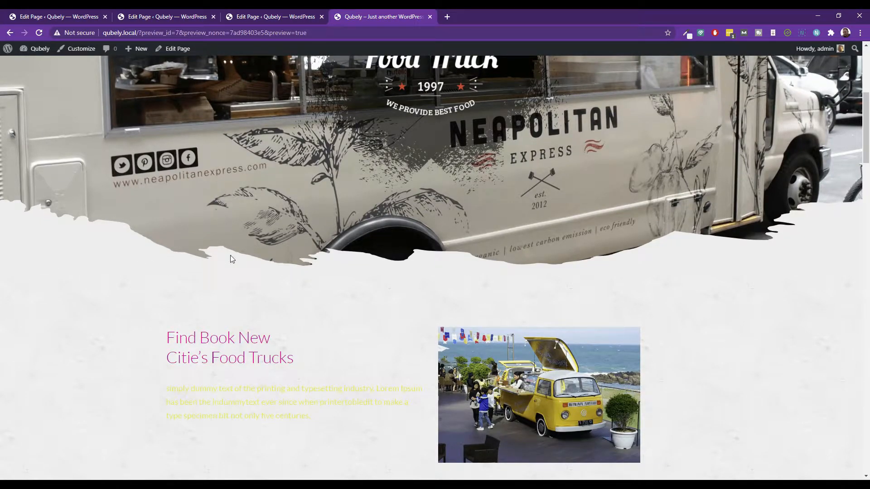
scroll(223, 262, down, 2)
scroll(191, 243, up, 1)
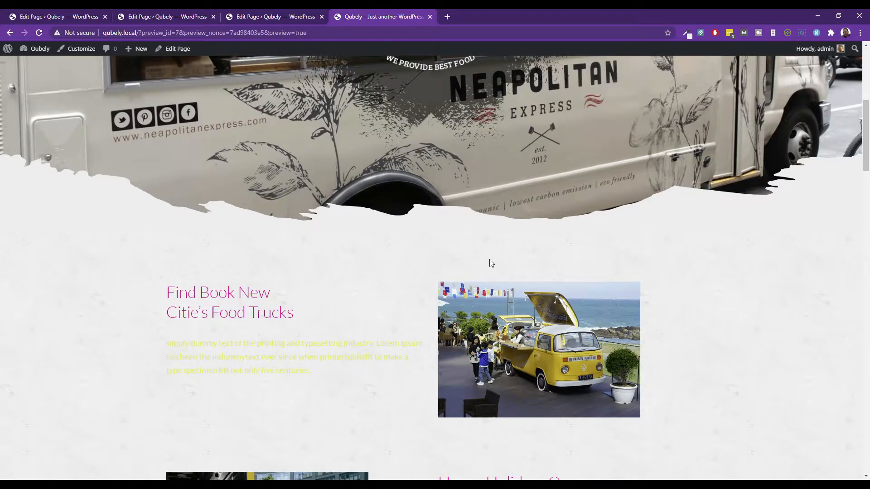
scroll(386, 290, down, 3)
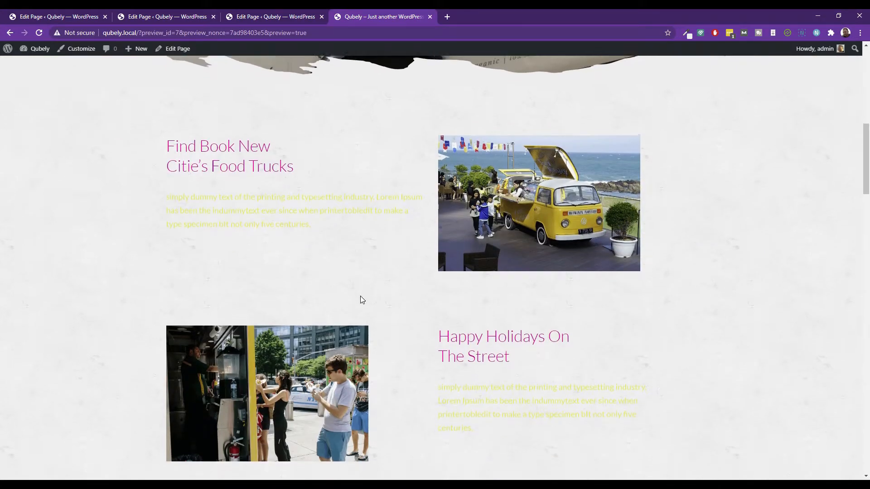
scroll(360, 299, down, 5)
scroll(362, 299, down, 5)
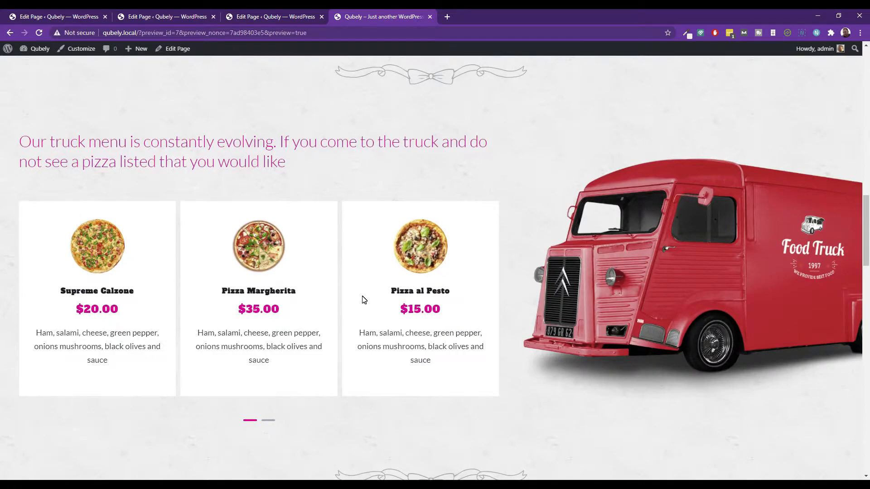
scroll(363, 299, up, 13)
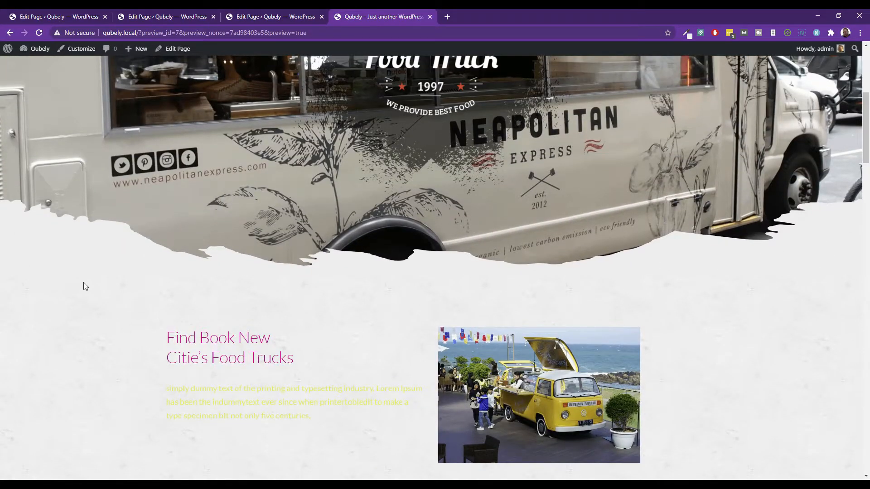
Step: Return to the page editor and inspect the Find Book New row's spacing and background settings, including its background color
click(248, 17)
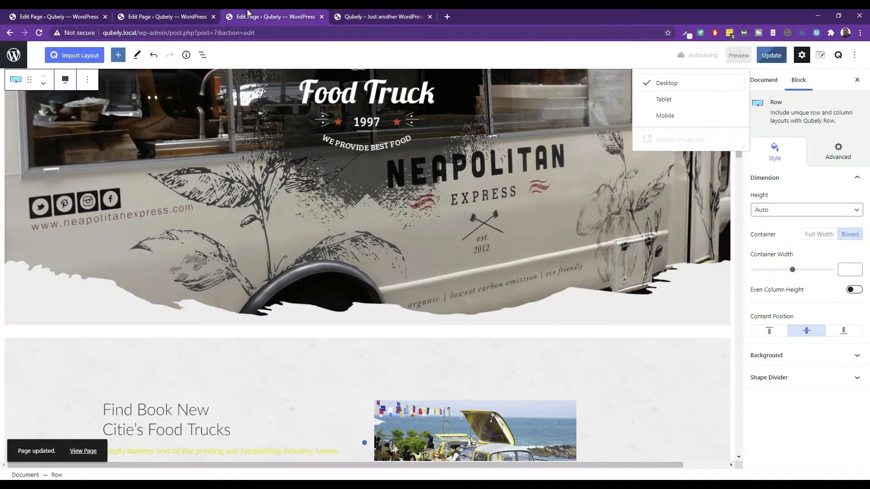
scroll(388, 269, down, 4)
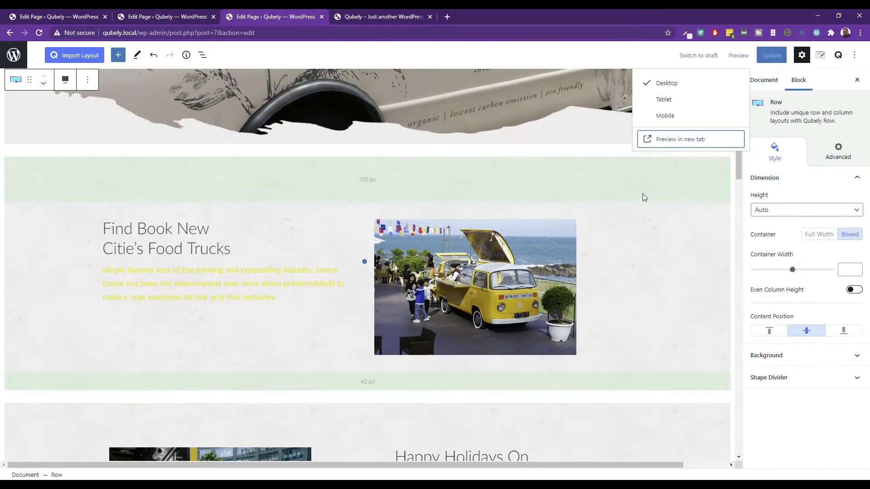
click(538, 190)
click(824, 158)
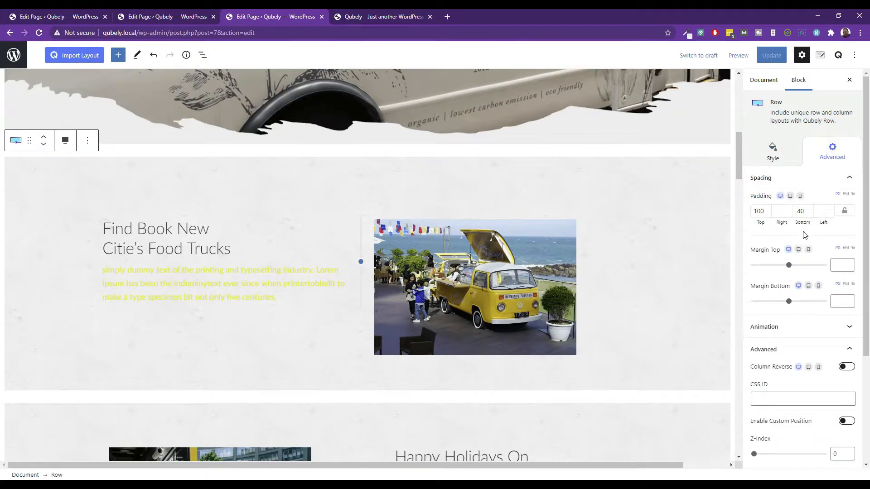
click(767, 161)
click(769, 397)
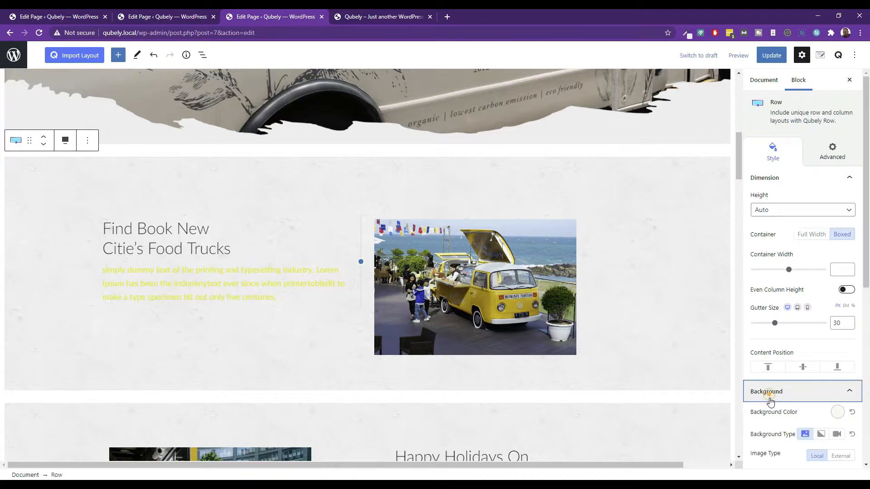
scroll(798, 328, down, 3)
click(839, 276)
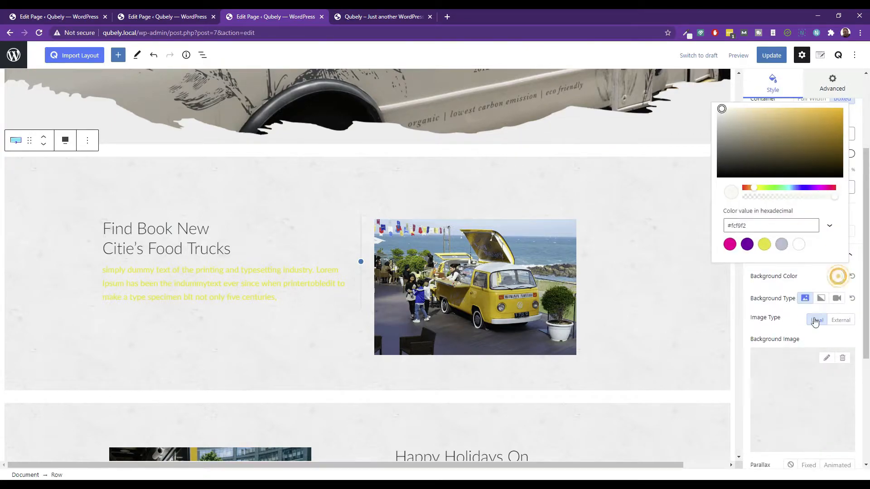
Step: Set the Find Book New row's background color to #eeeeee and remove its background image
double_click(736, 225)
text(eeeeee)
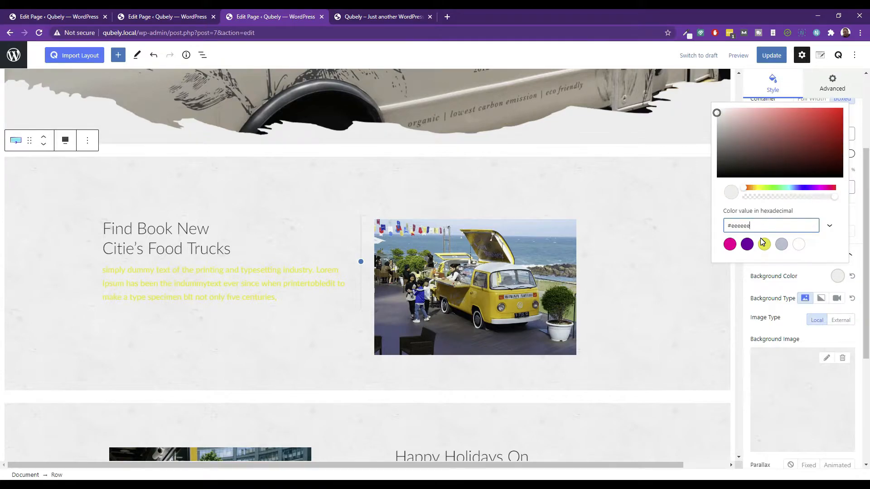
click(842, 361)
Step: Update the page and open a fresh preview of it in a new tab
click(771, 55)
click(733, 56)
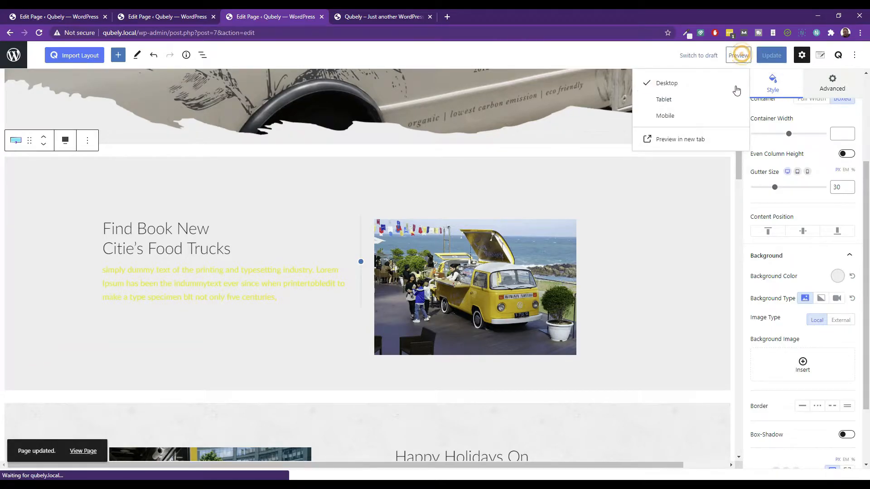
click(702, 140)
Step: Examine the previewed page, comparing the Find Book New row's plain background with the hero's torn edge and the textured sections below
scroll(388, 147, down, 9)
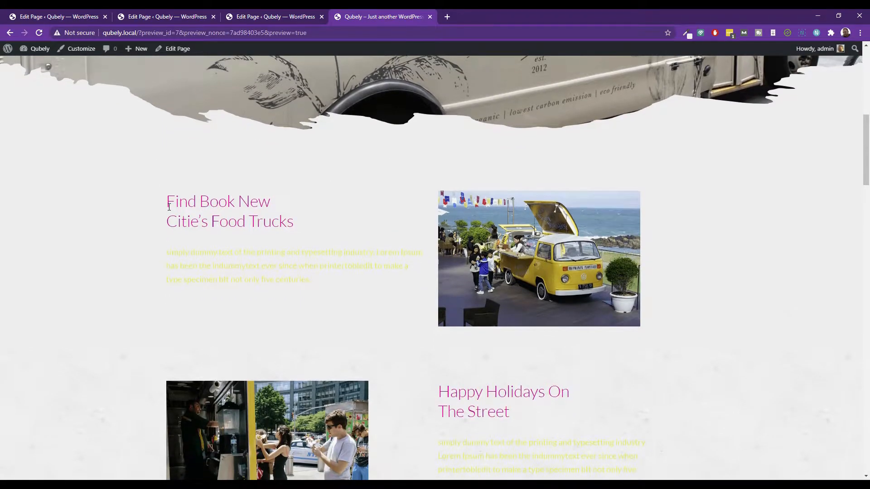
scroll(126, 123, down, 2)
scroll(120, 209, up, 2)
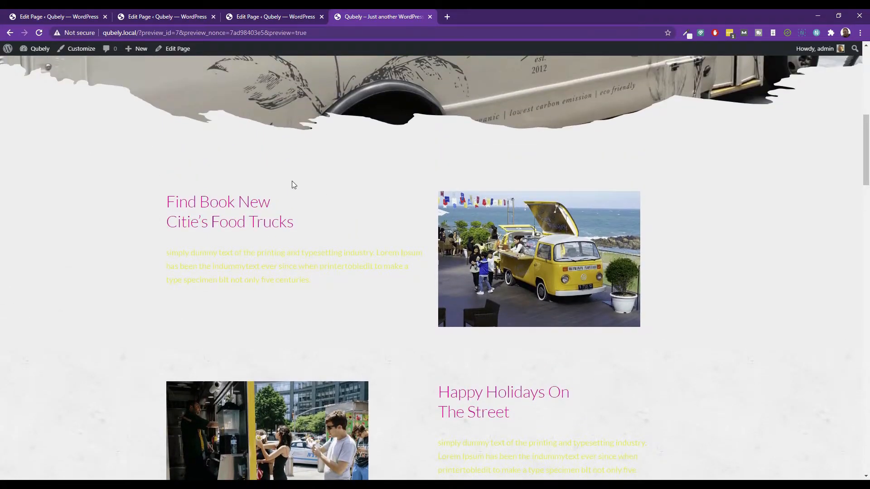
scroll(279, 186, up, 2)
scroll(436, 203, down, 1)
scroll(118, 240, up, 2)
scroll(108, 286, down, 3)
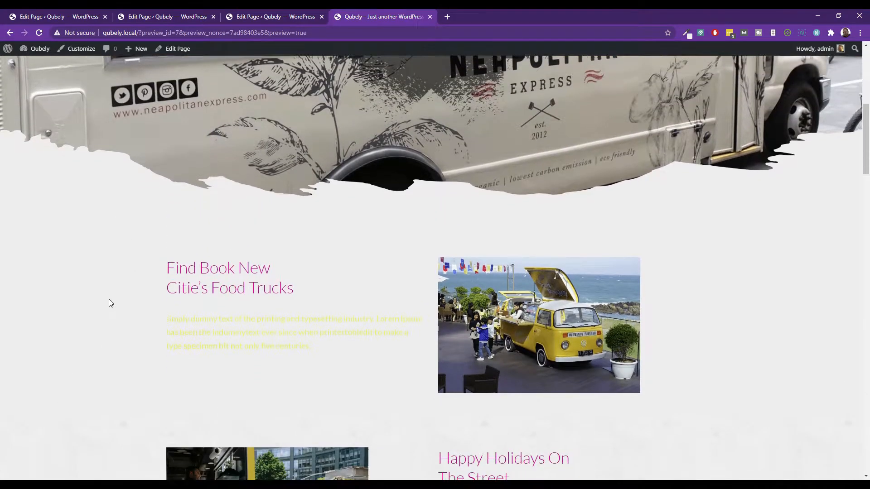
scroll(135, 294, down, 4)
scroll(114, 230, down, 20)
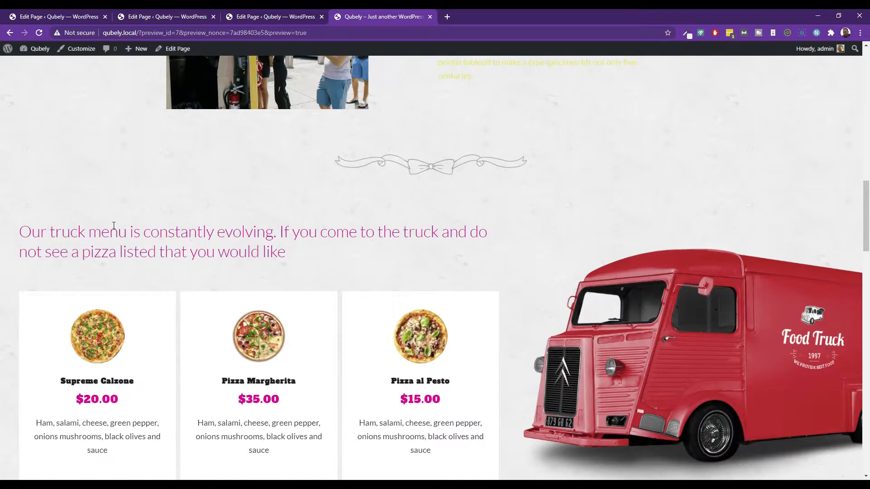
scroll(176, 240, down, 14)
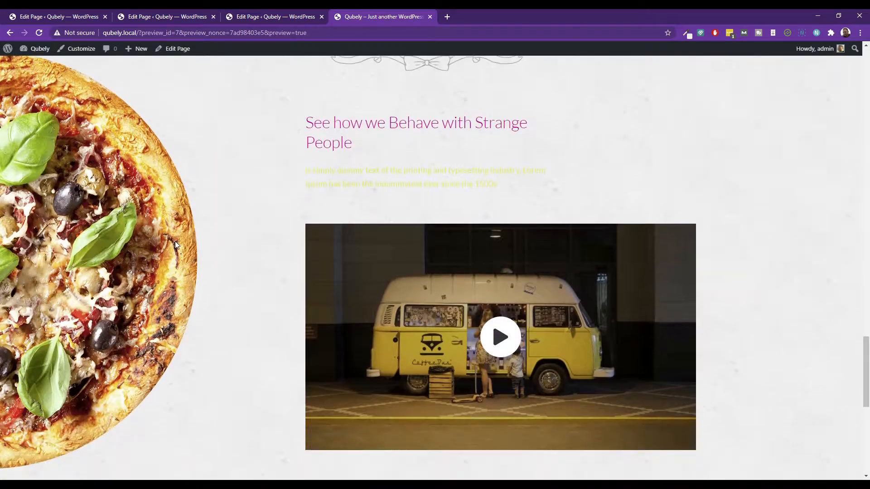
scroll(200, 108, up, 5)
scroll(218, 118, up, 20)
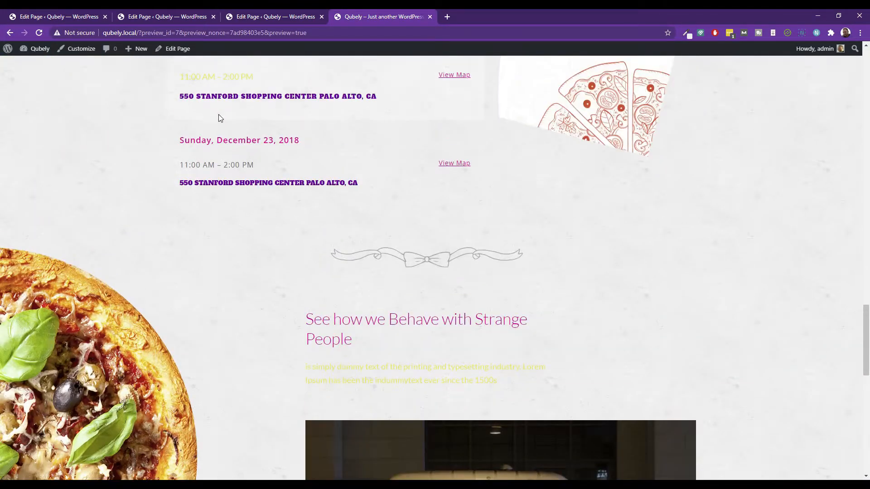
scroll(209, 171, up, 8)
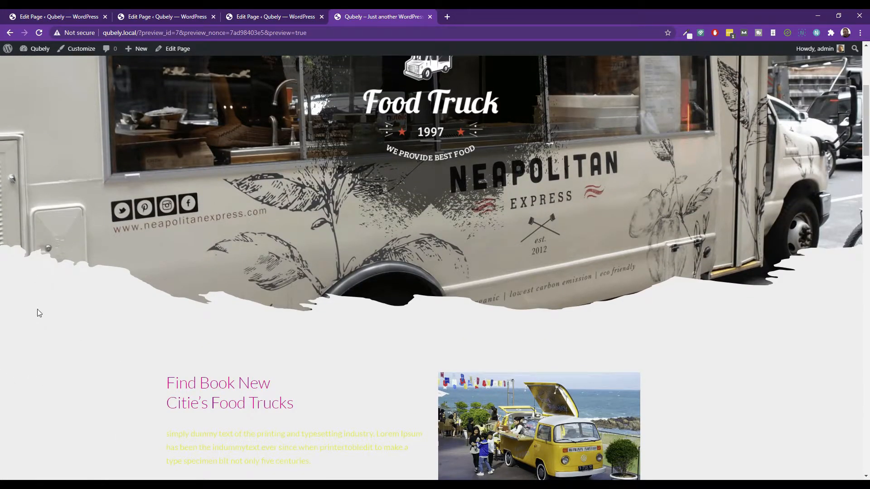
scroll(219, 330, up, 5)
scroll(248, 323, down, 6)
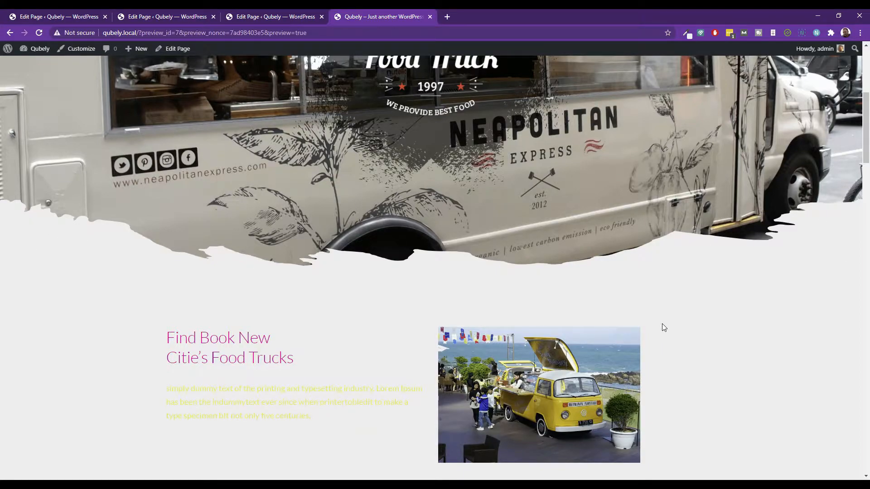
scroll(177, 400, down, 4)
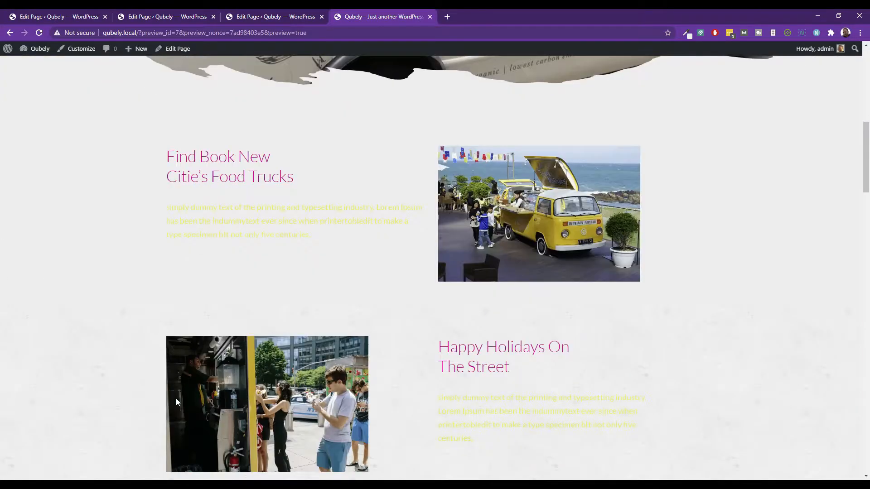
Step: Return to the page editor, set the Happy Holidays row's background color to #eeeeee and remove its background image
click(265, 15)
scroll(542, 246, down, 4)
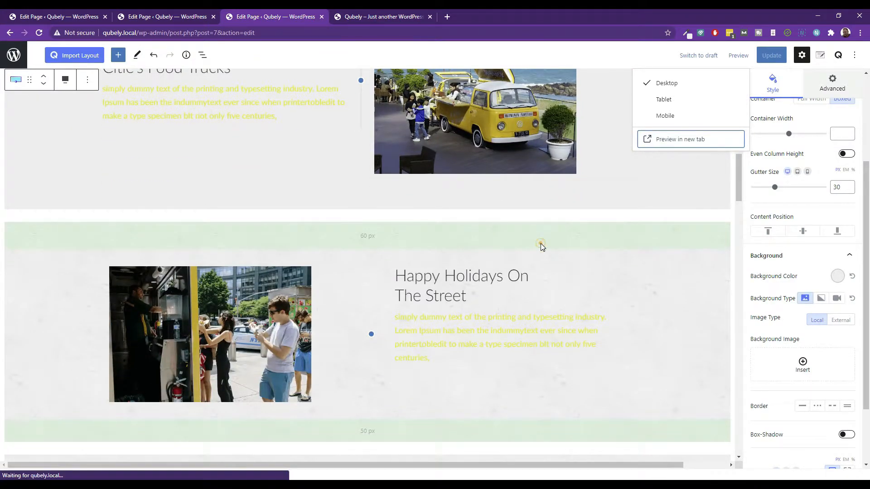
click(540, 243)
click(769, 388)
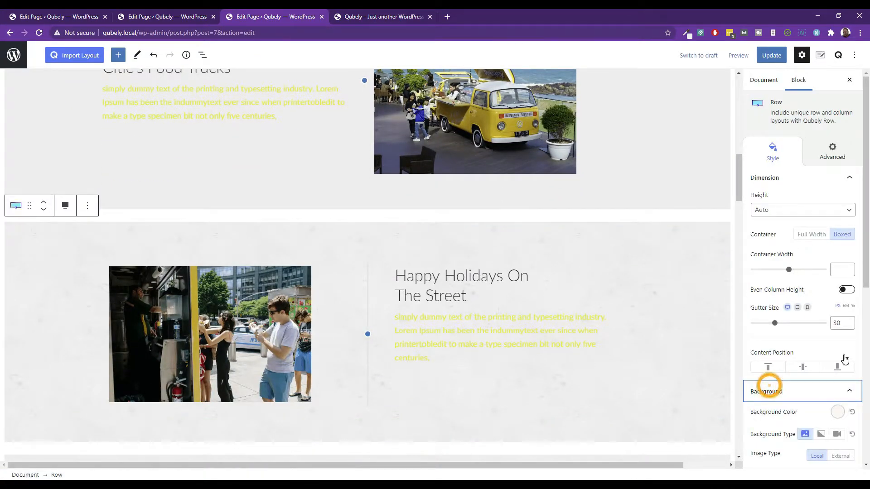
click(837, 412)
drag(750, 361, 729, 361)
text(#eeeeee)
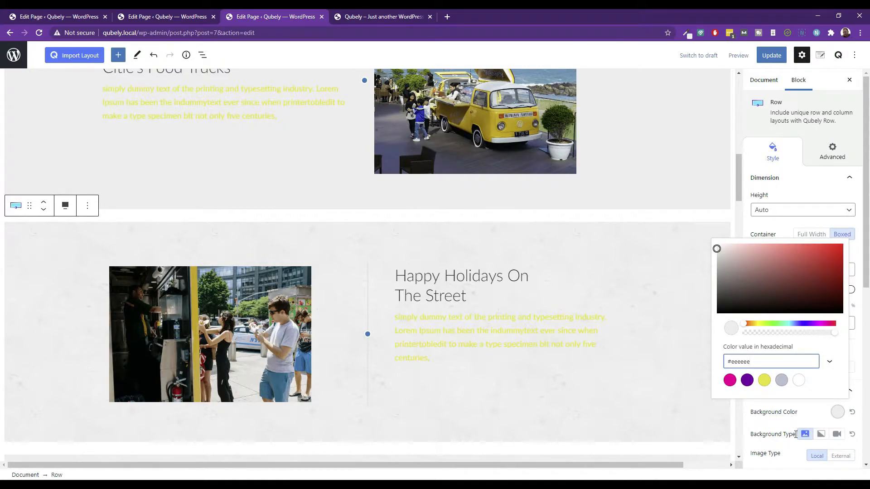
click(768, 434)
scroll(779, 393, down, 3)
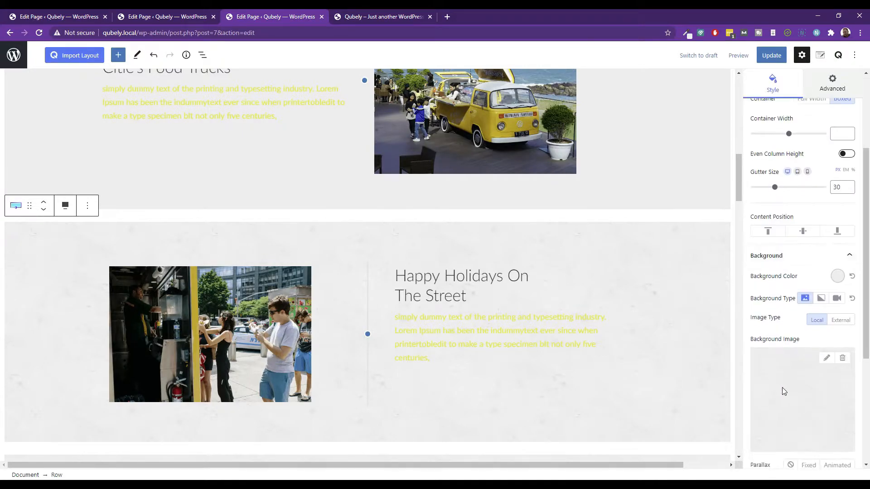
click(843, 358)
Step: Inspect the style and advanced settings of the ribbon image below the Happy Holidays row, looking for background options
scroll(530, 312, down, 5)
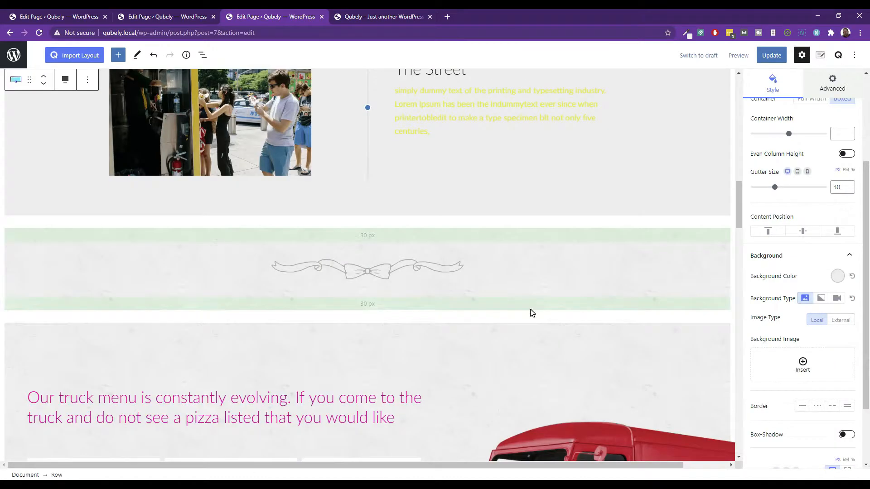
click(615, 266)
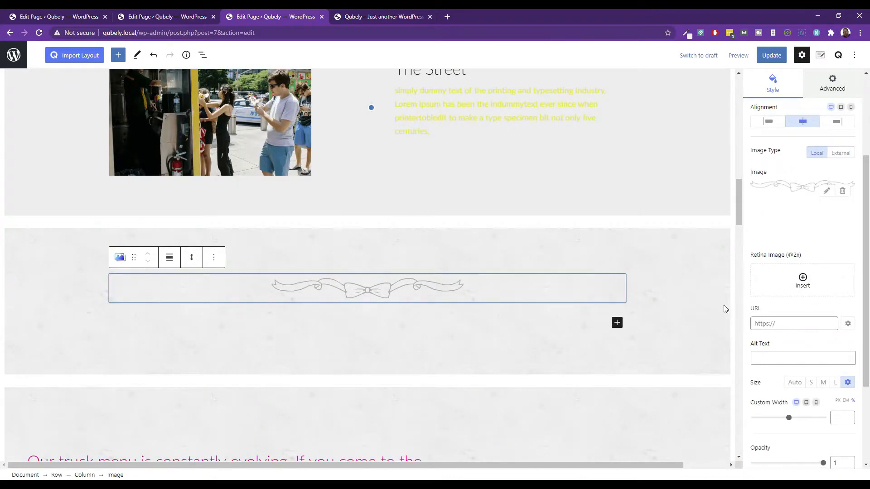
scroll(797, 325, down, 3)
scroll(794, 331, up, 4)
scroll(798, 335, down, 4)
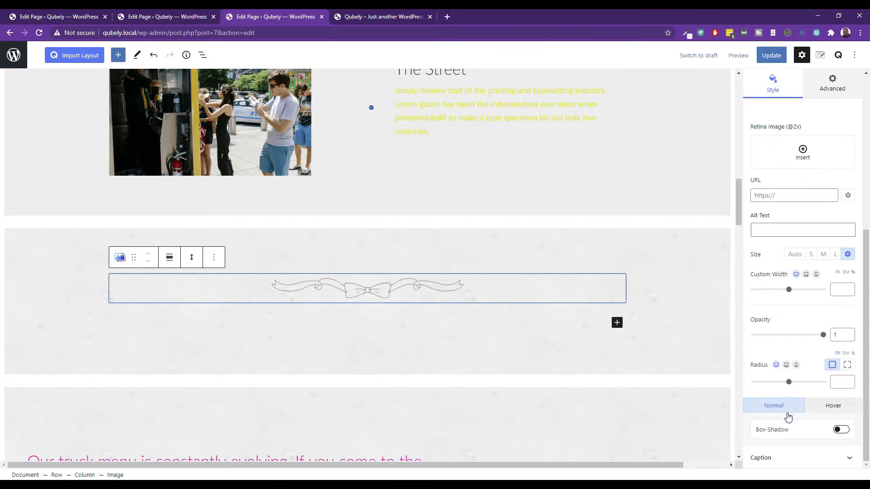
scroll(788, 399, up, 5)
scroll(754, 351, up, 1)
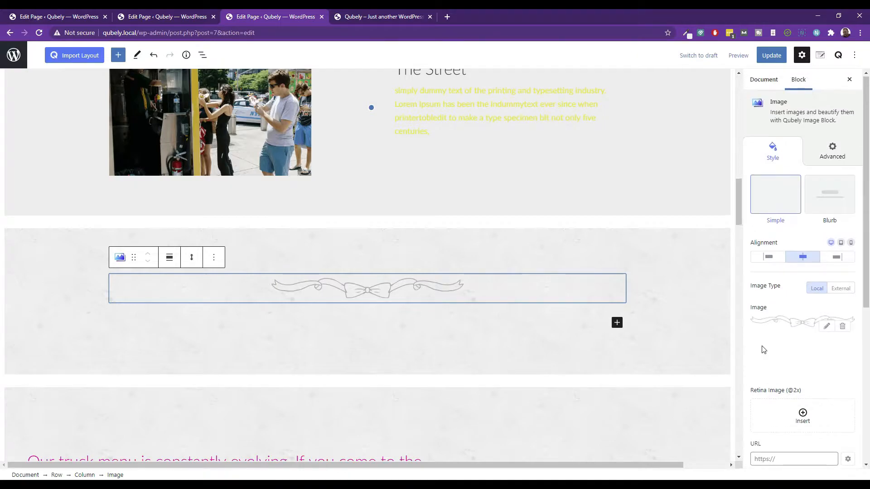
click(837, 151)
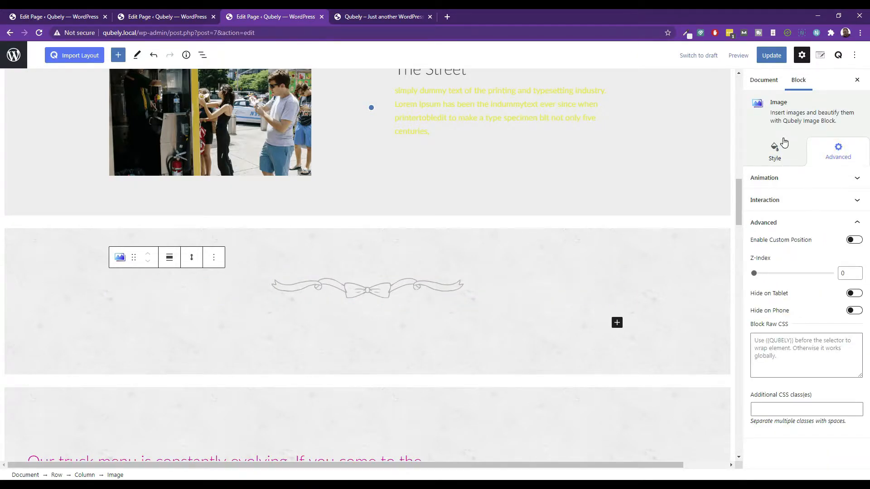
click(776, 149)
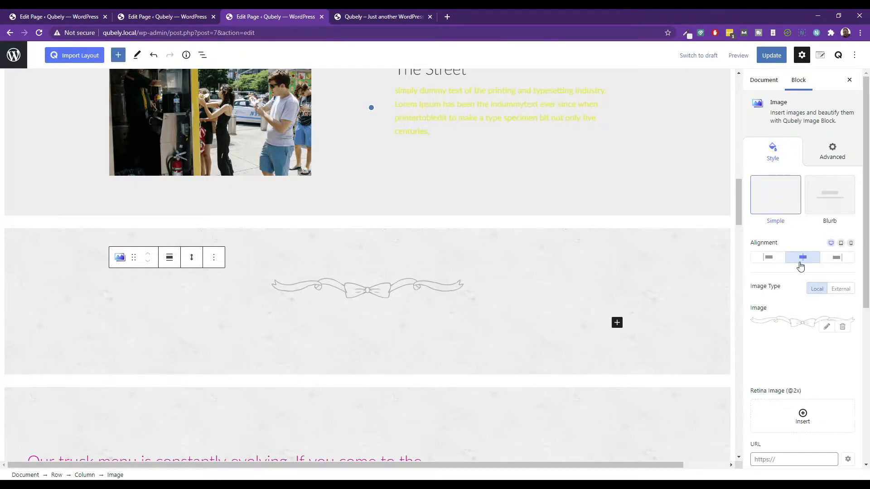
scroll(801, 263, down, 5)
click(539, 275)
Step: Set the background color of the row holding the first ribbon ornament to #eeeeee and remove its background image
click(218, 240)
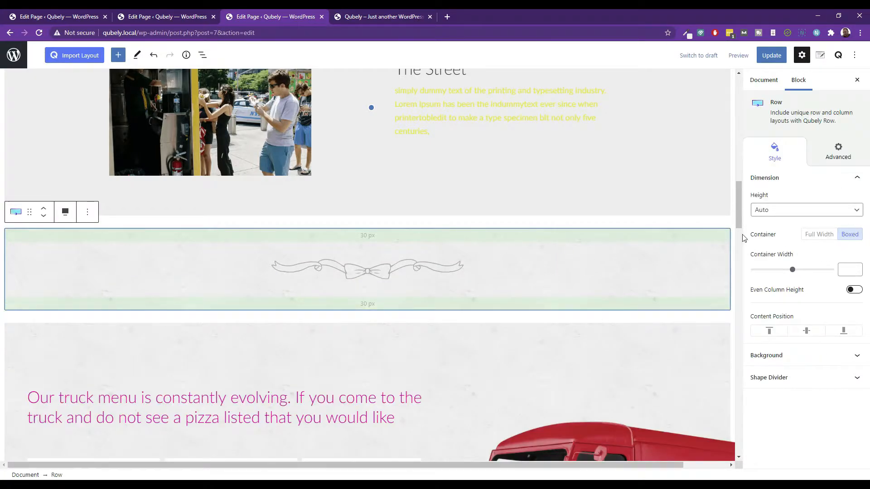
click(776, 358)
scroll(824, 369, down, 2)
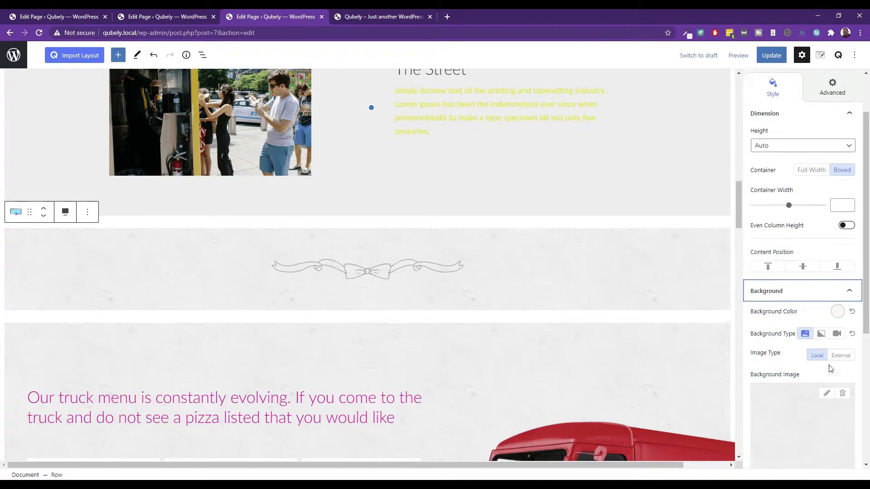
click(837, 285)
double_click(752, 234)
text(eeee)
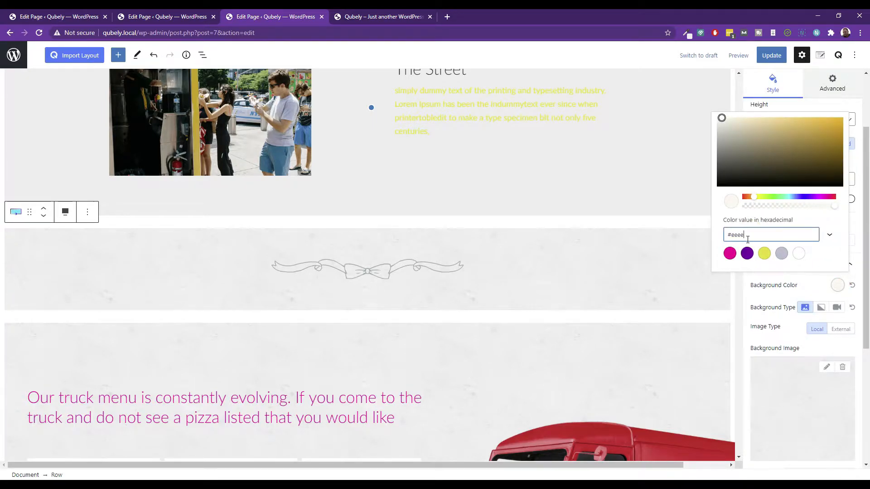
text(ee)
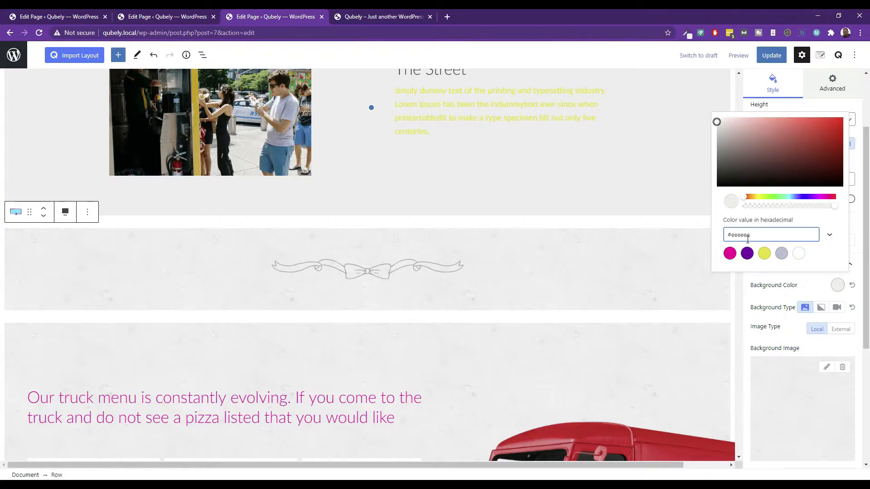
click(837, 253)
click(841, 368)
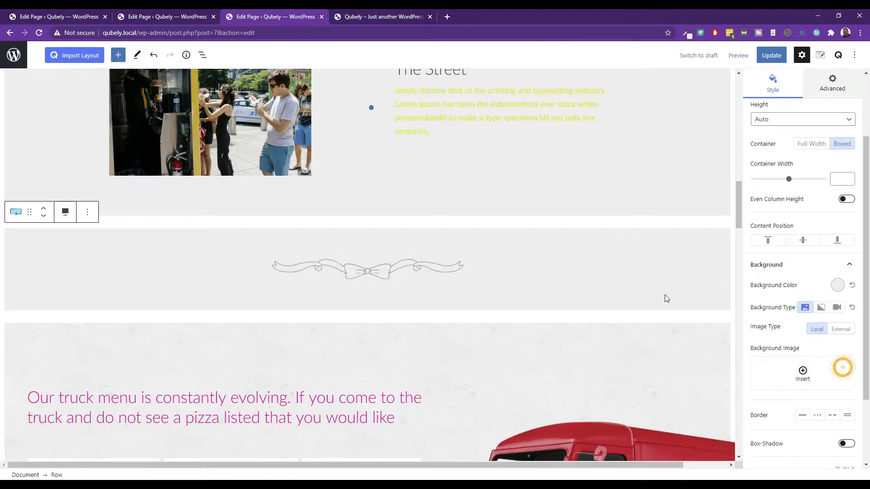
Step: Set the pizza menu row's background color to #eeeeee and remove its background image
scroll(512, 261, down, 3)
click(588, 203)
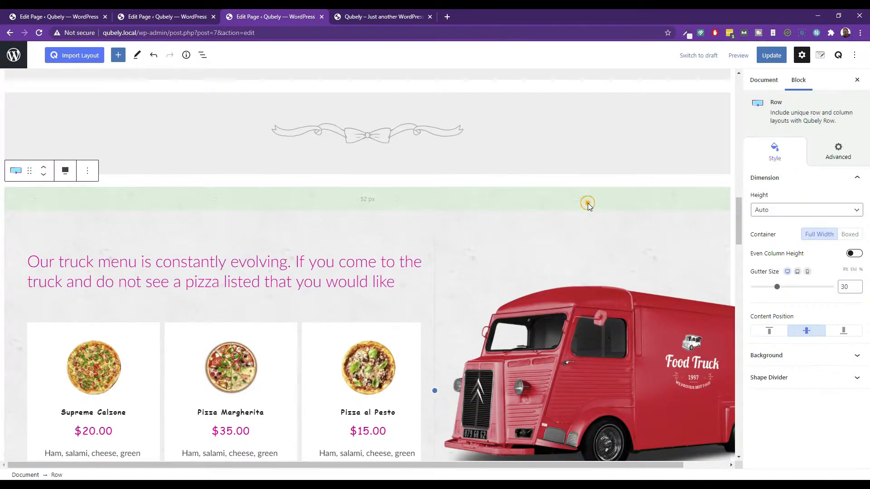
click(781, 356)
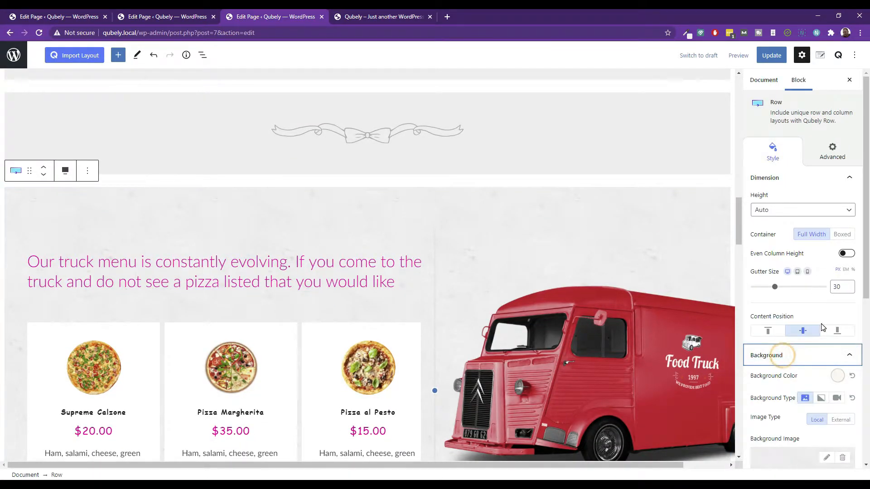
click(837, 375)
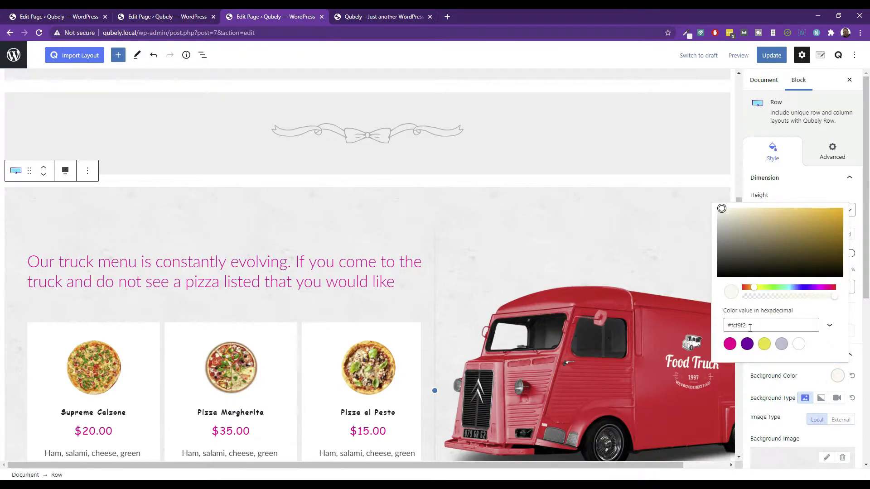
drag(750, 327, 733, 327)
text(eeeeee)
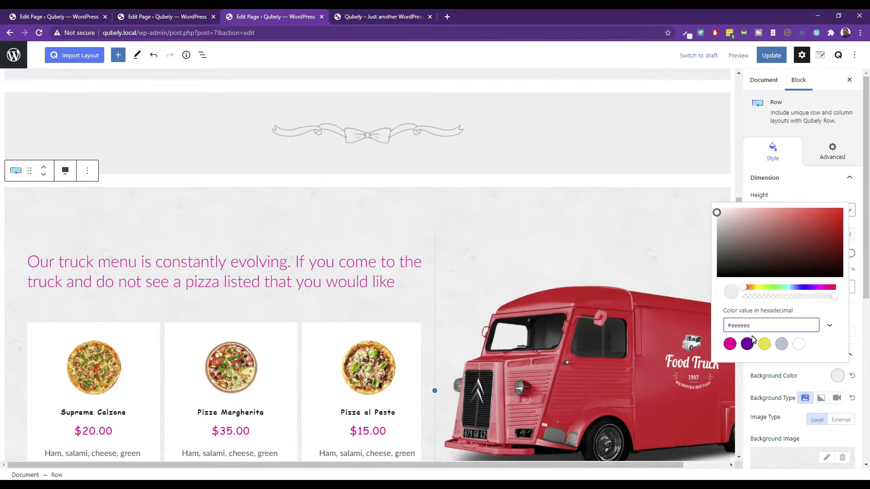
click(836, 356)
click(796, 378)
scroll(793, 372, down, 3)
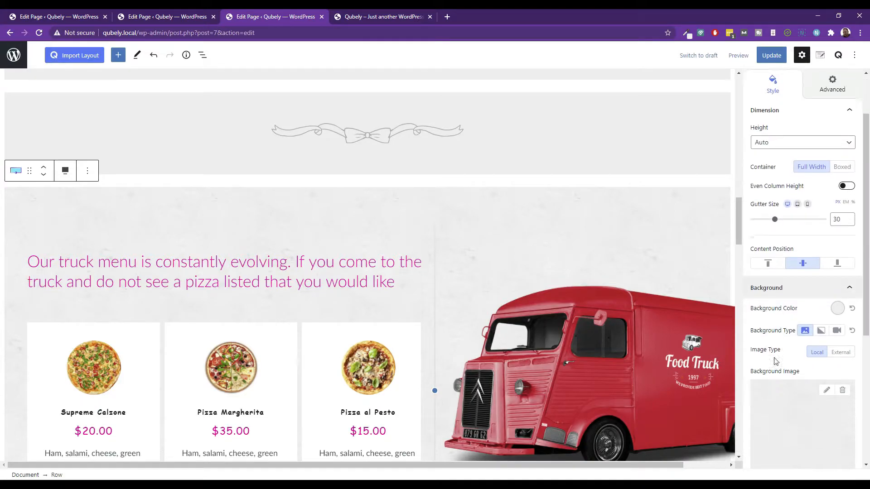
scroll(426, 267, down, 8)
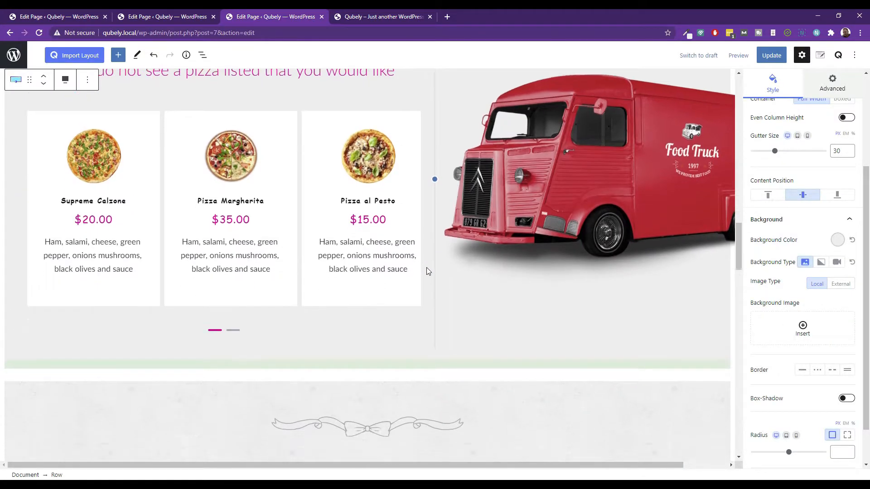
Step: Set the background color of the Our Schedule heading row to #eeeeee and remove its background image
scroll(566, 280, down, 3)
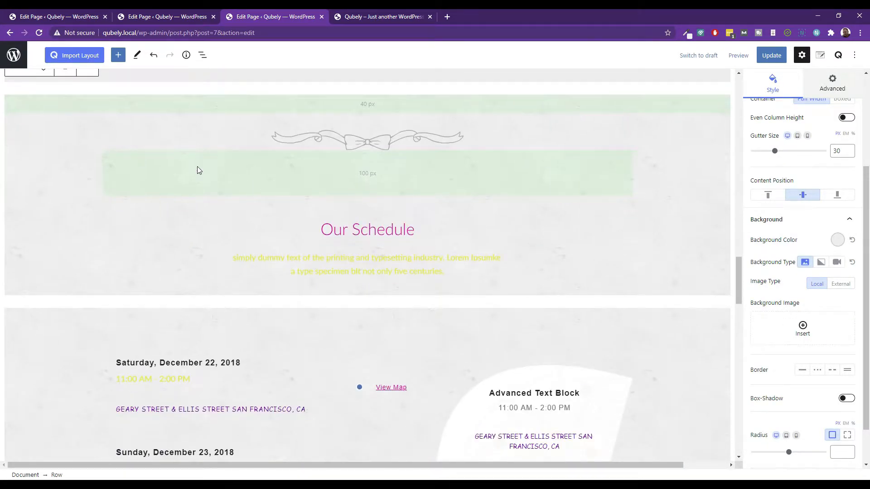
scroll(106, 206, up, 2)
click(89, 194)
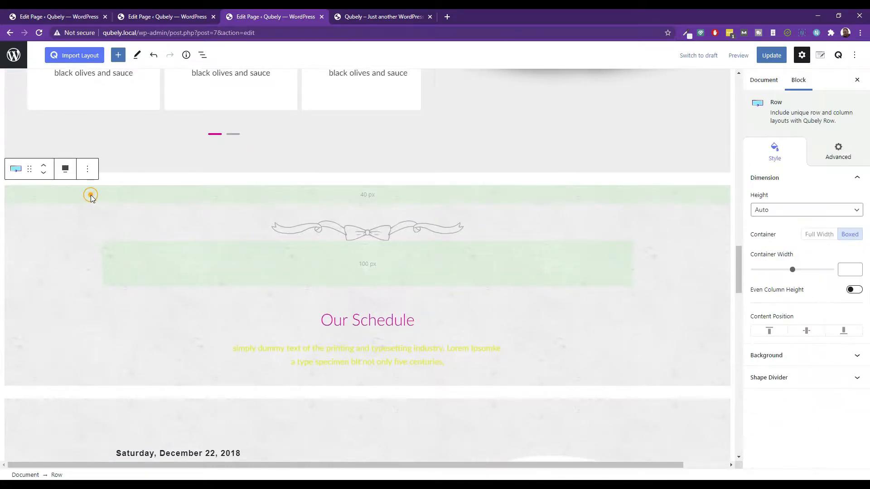
click(775, 362)
scroll(774, 363, down, 1)
click(841, 328)
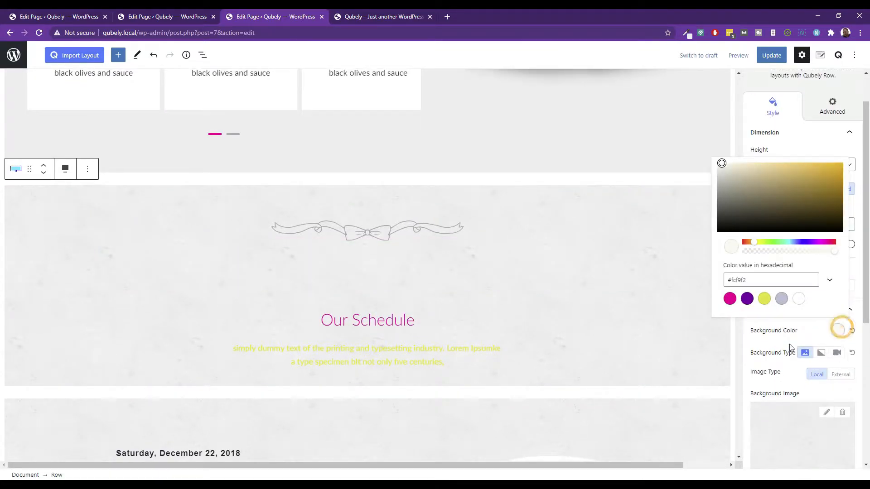
double_click(769, 280)
text(e)
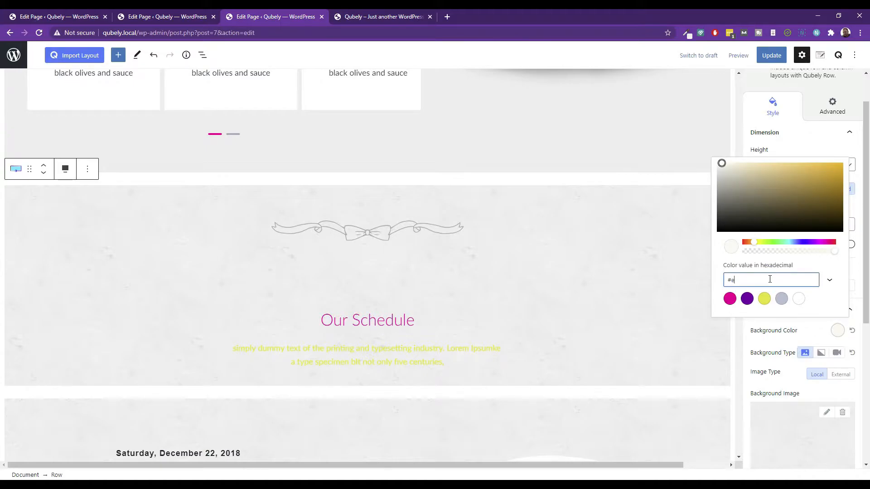
text(eeeee)
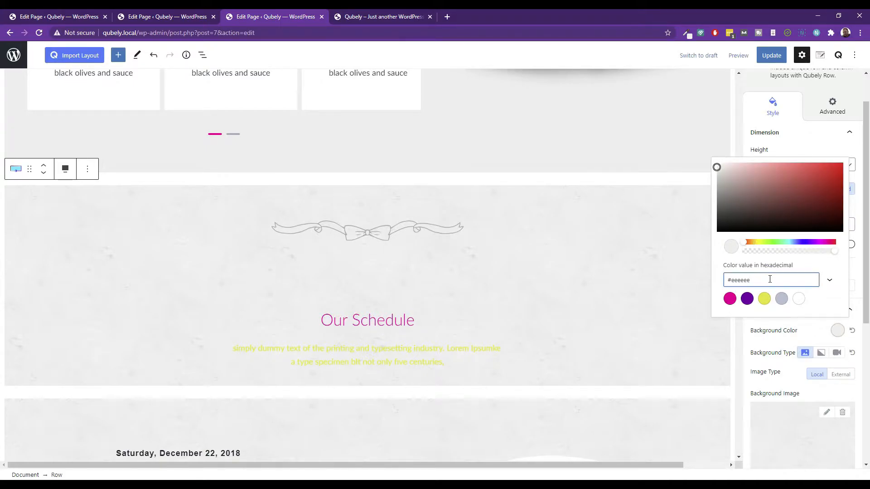
click(838, 416)
Step: Set the background color of the row listing the schedule dates to #eeeeee and remove its background image
scroll(510, 323, down, 4)
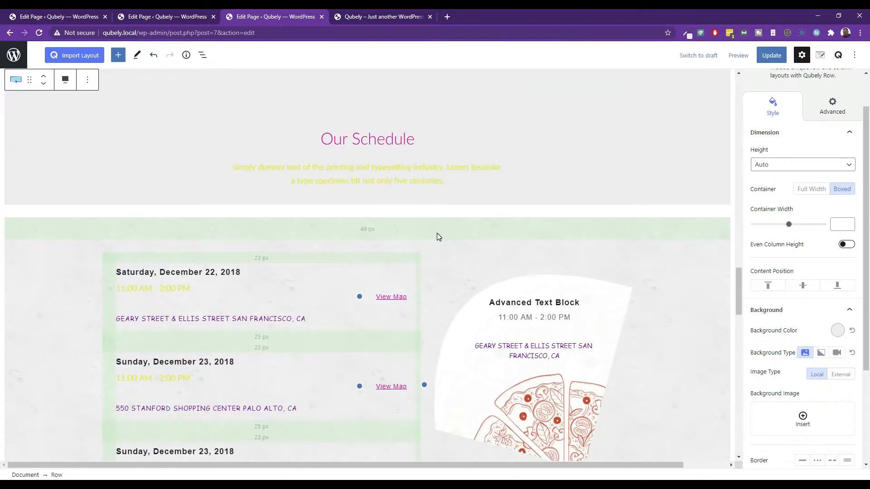
click(437, 236)
click(769, 367)
click(781, 393)
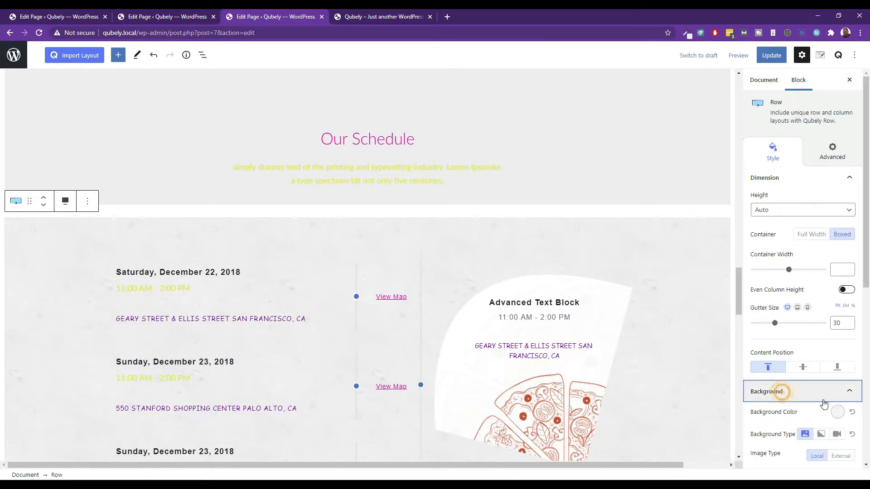
click(838, 276)
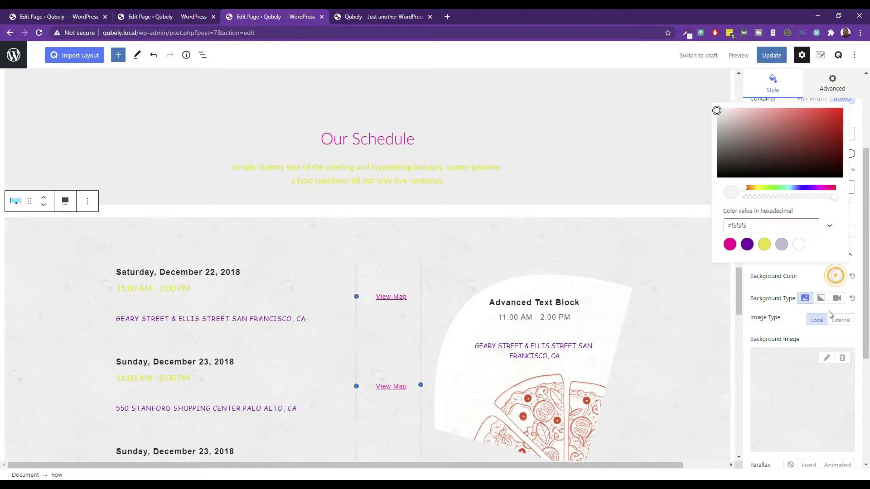
triple_click(760, 226)
text(#eee)
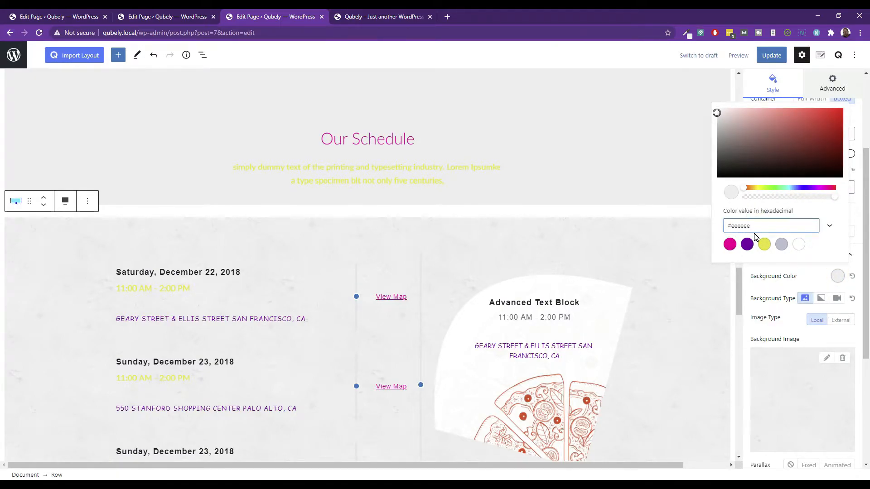
click(842, 359)
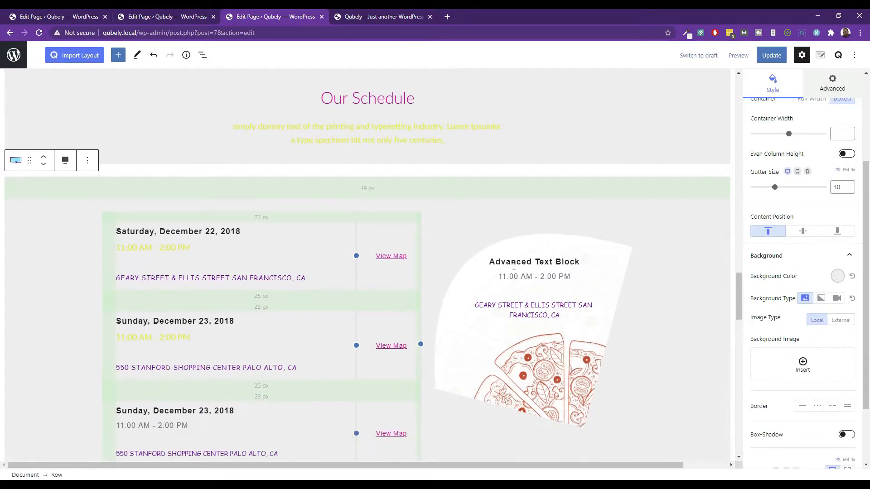
Step: Set the "See how we Behave with Strange People" row's background color to #eeeeee and remove its background image
scroll(515, 264, down, 6)
click(436, 210)
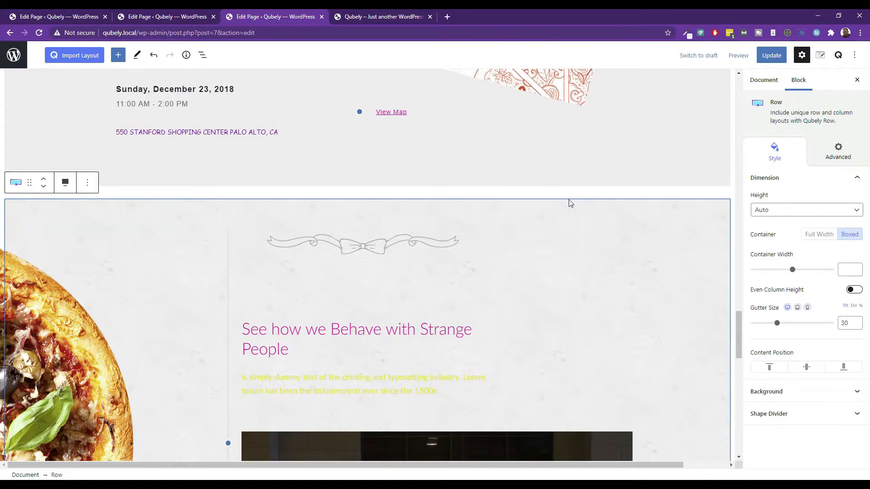
click(792, 386)
scroll(793, 385, down, 5)
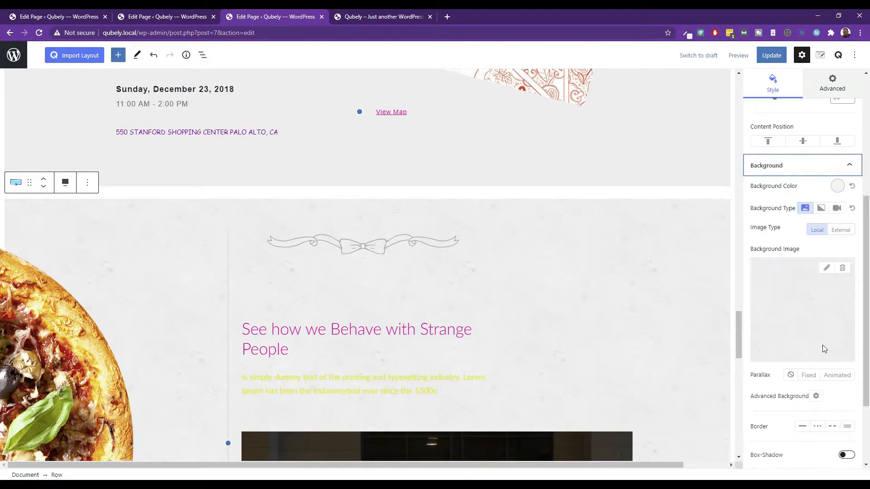
click(839, 186)
click(752, 321)
double_click(745, 321)
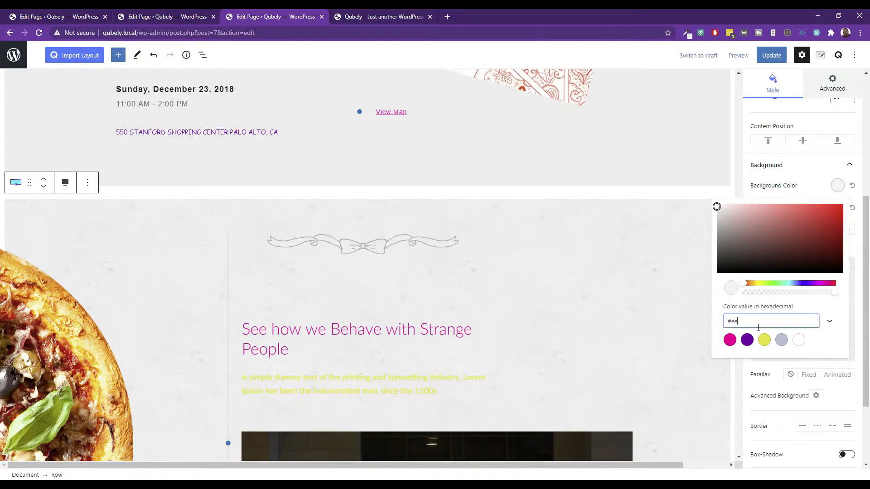
text(eeeeee)
click(836, 400)
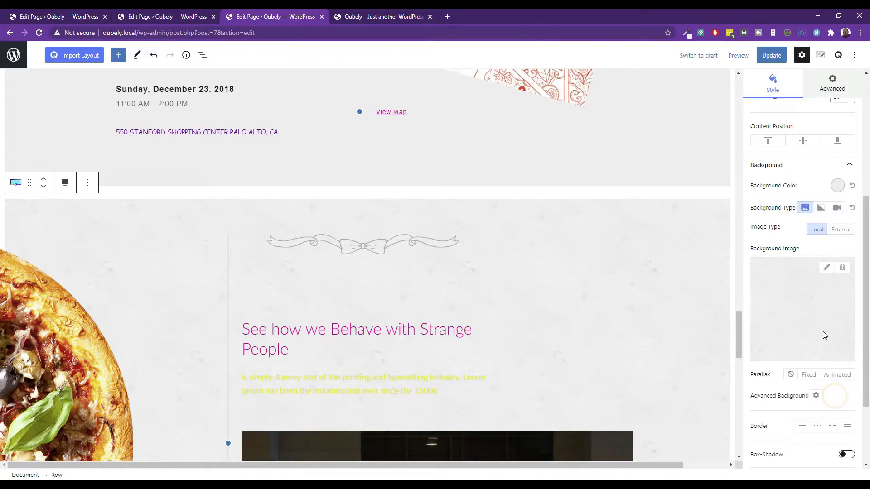
click(843, 268)
Step: Look through the whole page in the editor to check that all row backgrounds match the hero's shape divider
scroll(531, 298, down, 6)
scroll(521, 296, down, 10)
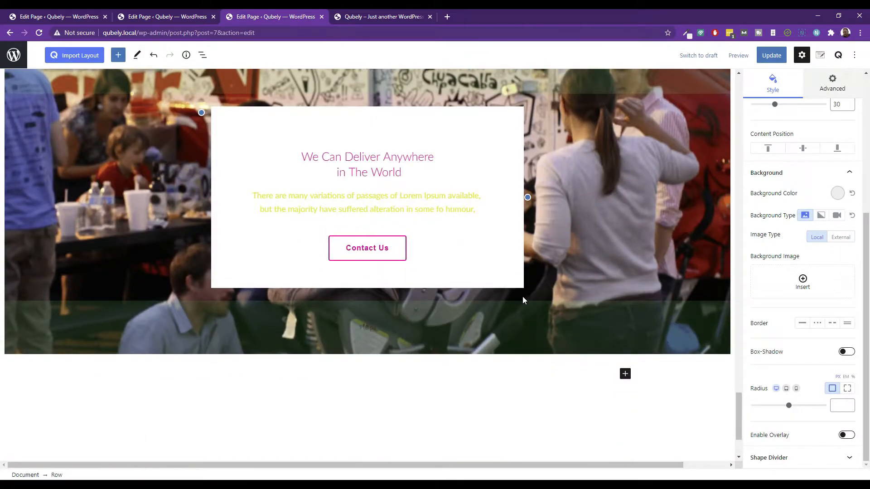
scroll(521, 296, up, 10)
scroll(517, 302, up, 20)
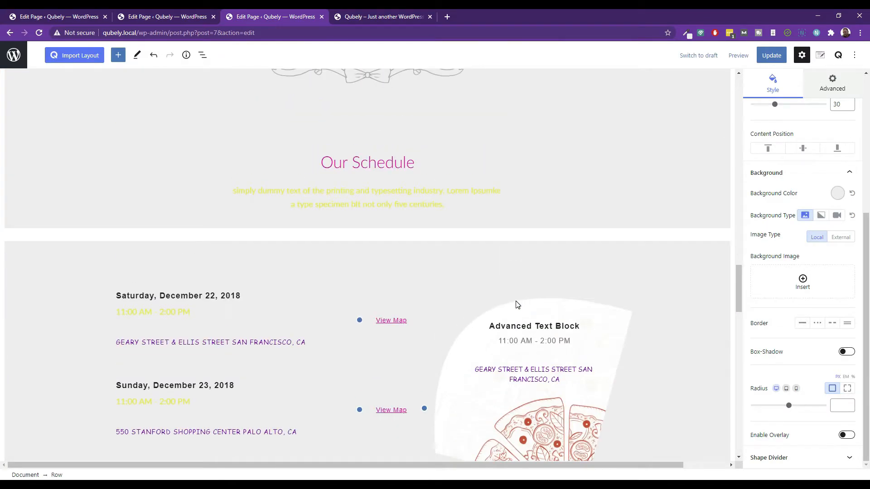
scroll(517, 301, up, 10)
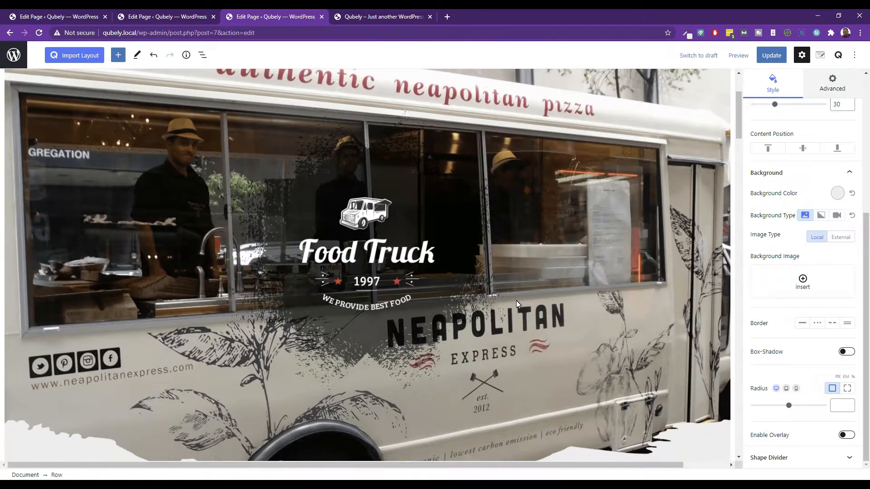
scroll(517, 302, down, 4)
scroll(517, 303, down, 12)
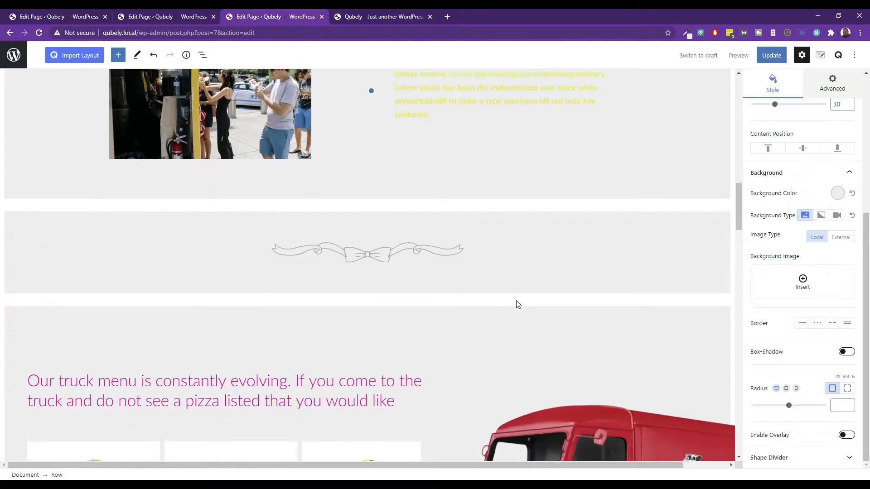
scroll(517, 302, up, 5)
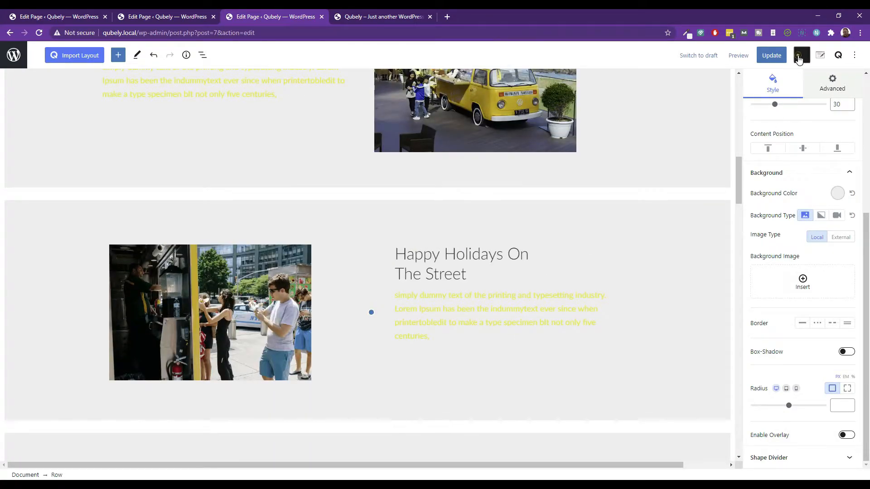
Step: Activate the Theme preset in Qubely's global settings so the page uses the theme's colors and typography
click(802, 54)
click(802, 55)
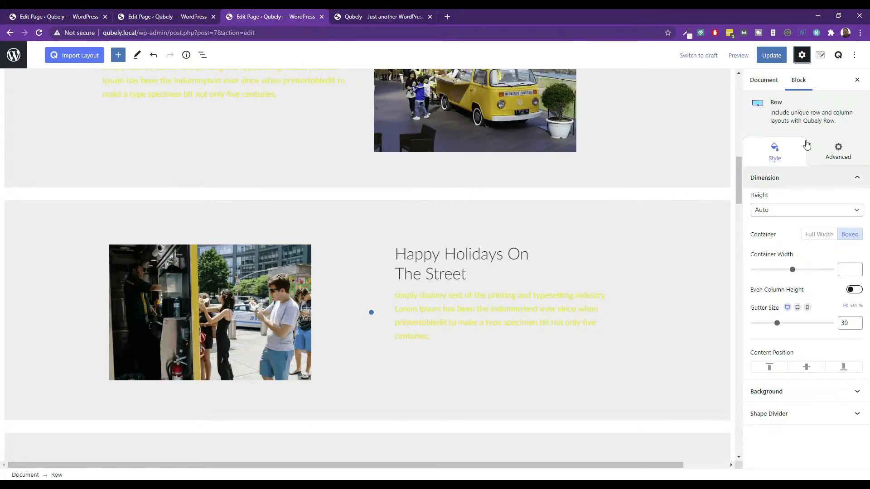
click(762, 80)
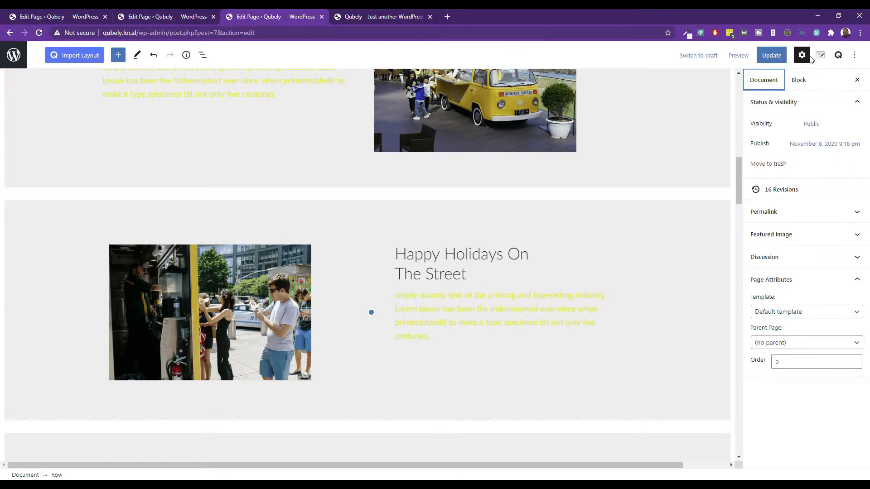
click(838, 55)
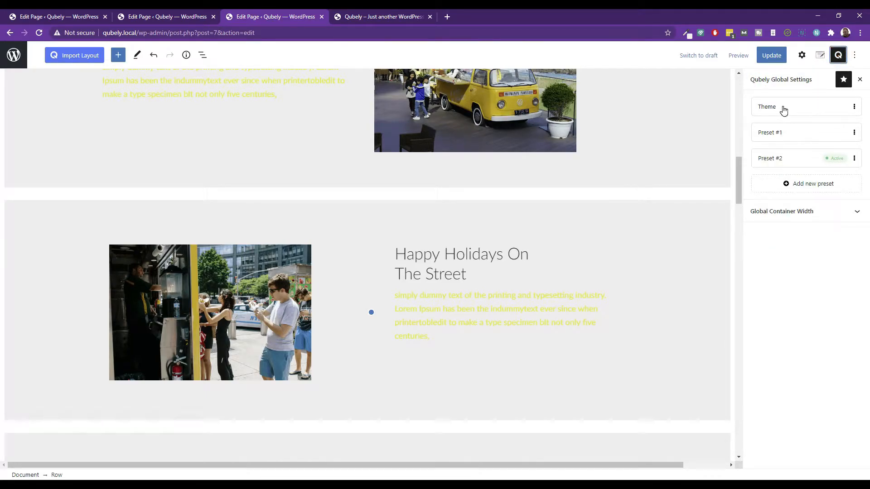
click(854, 108)
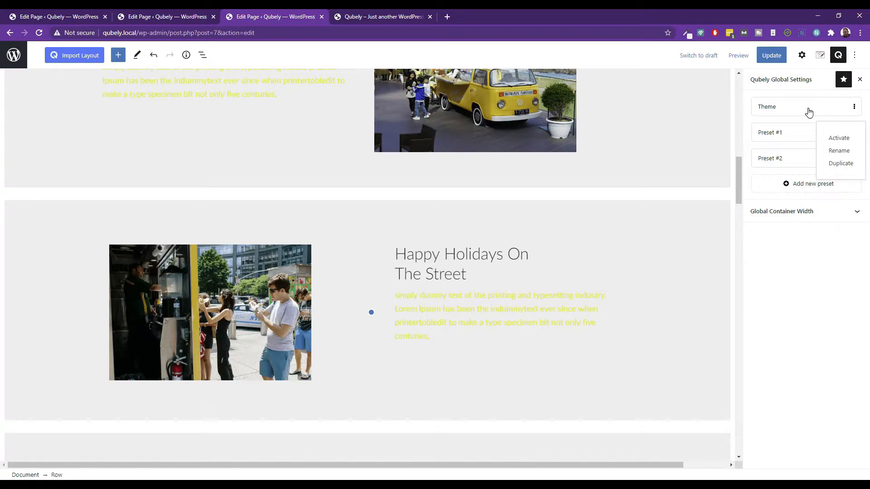
click(783, 109)
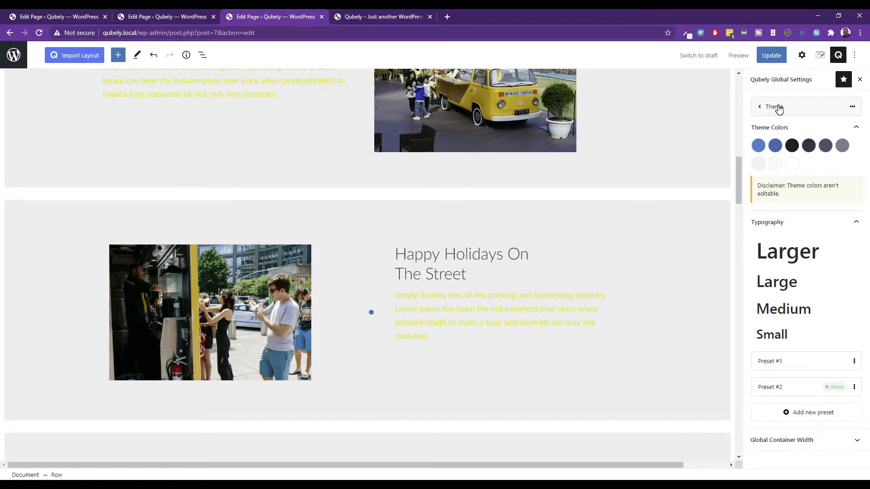
click(854, 107)
click(838, 137)
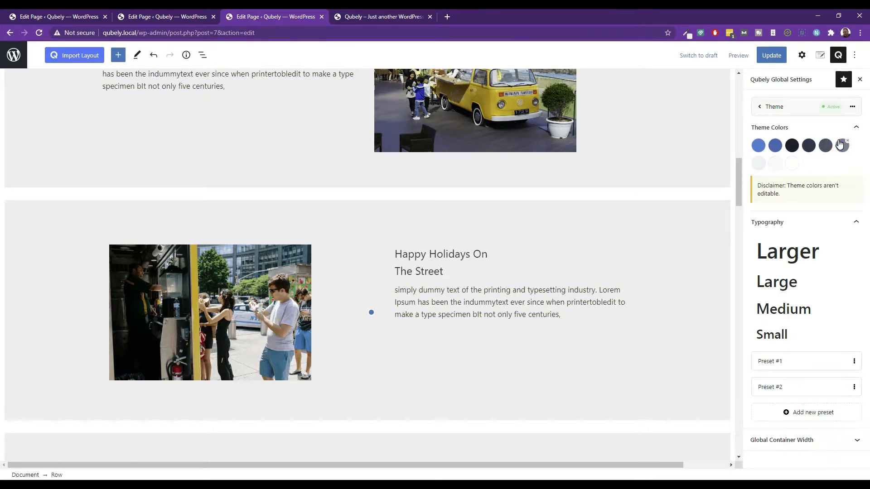
Step: Review the page's sections from the hero to the Contact Us block with the Theme preset's colors and fonts
scroll(480, 238, up, 15)
scroll(480, 242, down, 10)
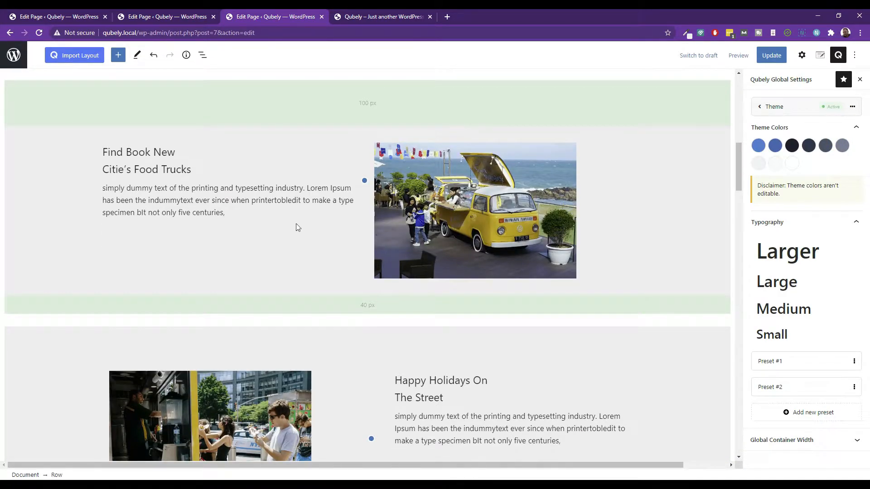
scroll(280, 224, down, 10)
scroll(316, 262, down, 12)
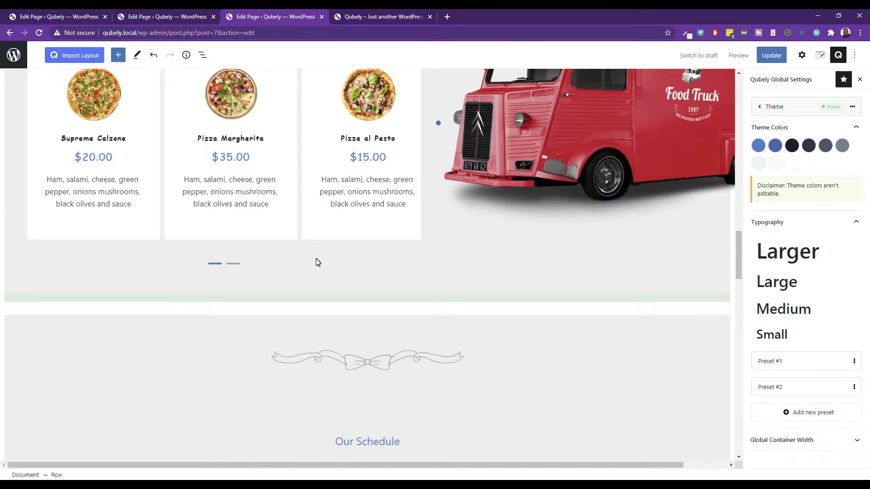
scroll(316, 262, down, 2)
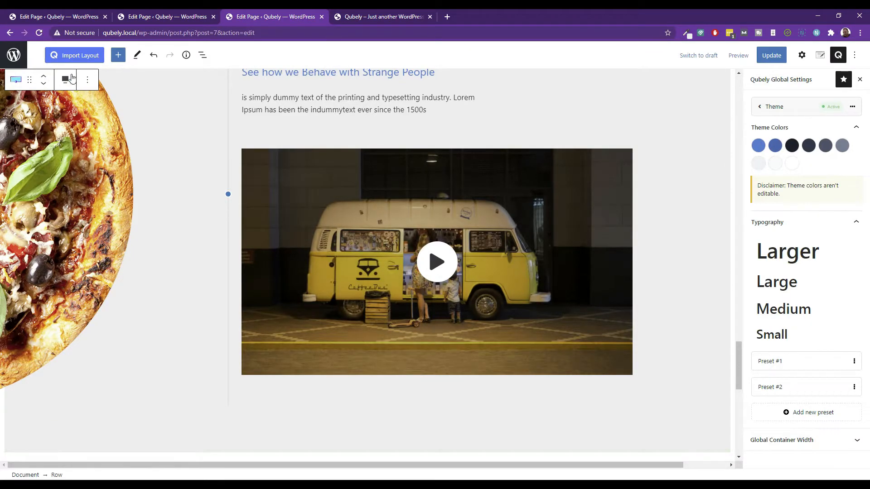
scroll(226, 200, down, 9)
scroll(228, 213, down, 2)
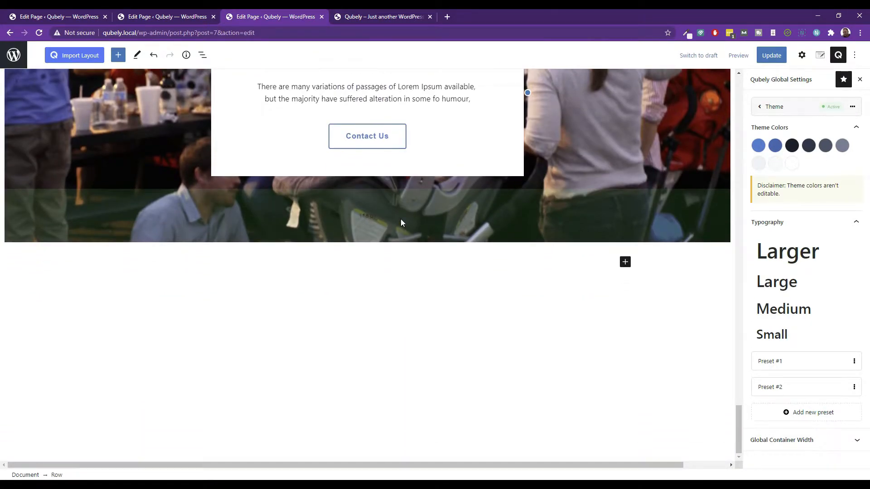
scroll(381, 218, up, 10)
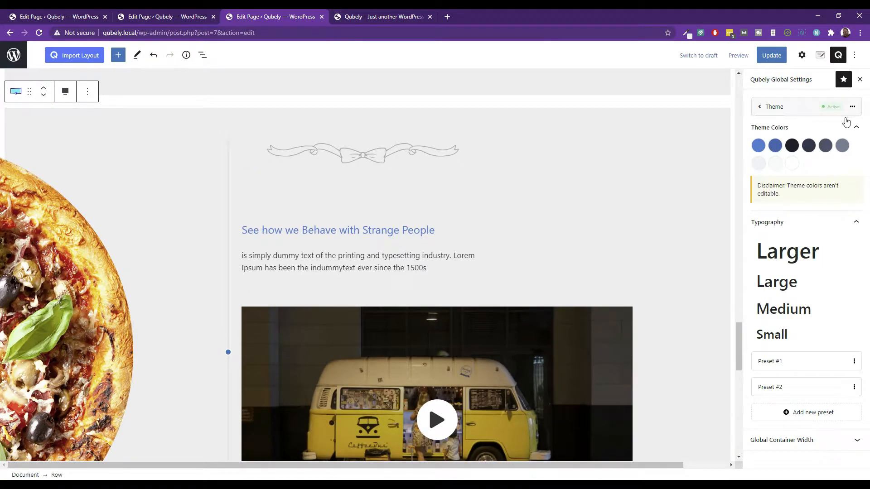
Step: Update the page and preview it in a new tab, checking its sections down to the delivery block
click(773, 62)
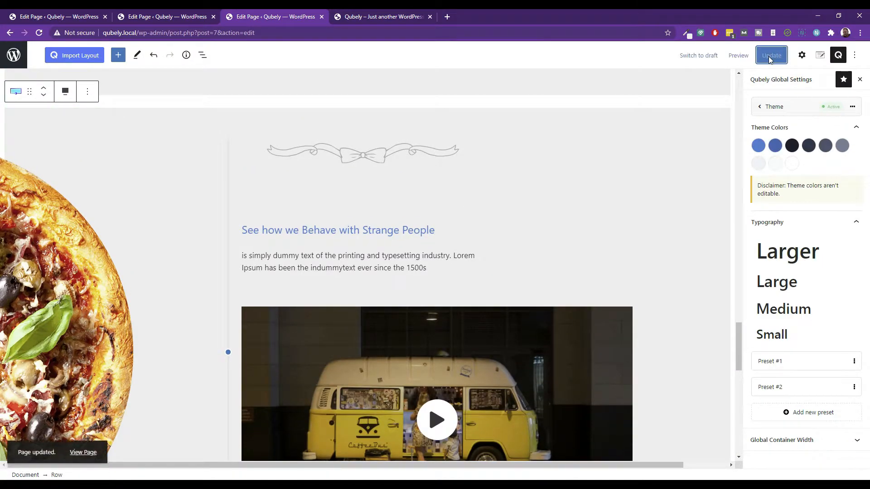
click(739, 62)
click(697, 138)
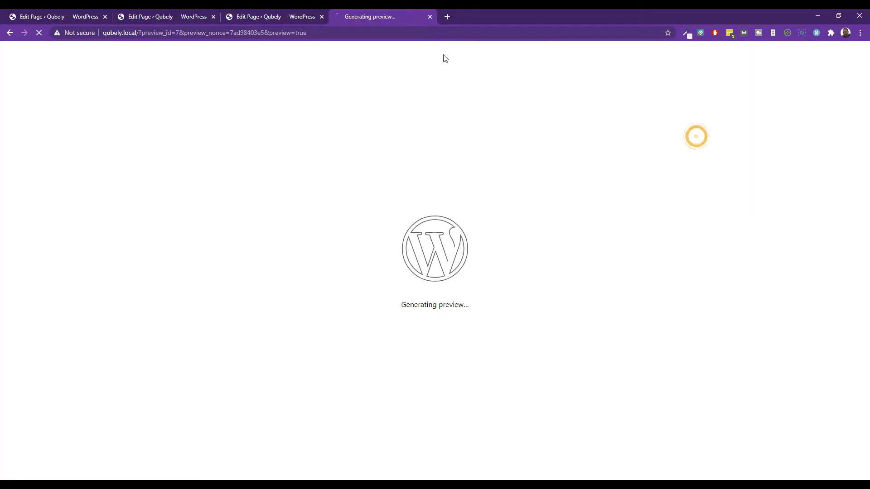
scroll(383, 113, down, 13)
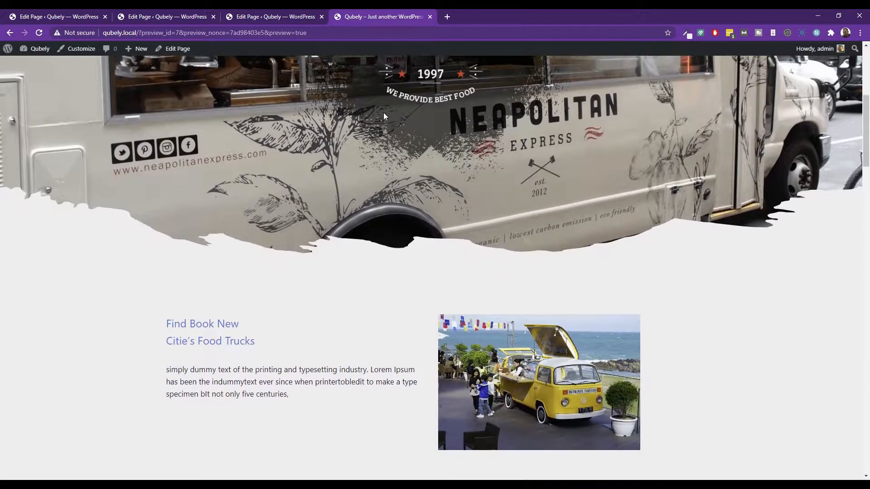
scroll(380, 121, down, 20)
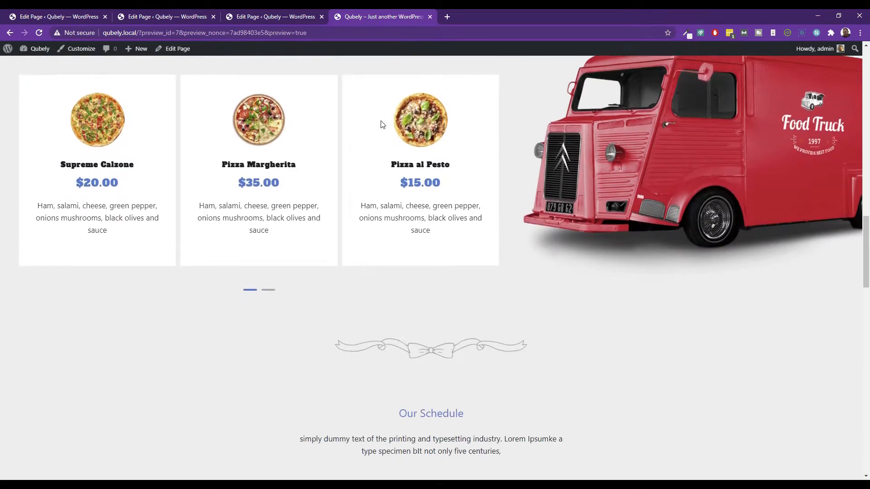
scroll(381, 120, down, 14)
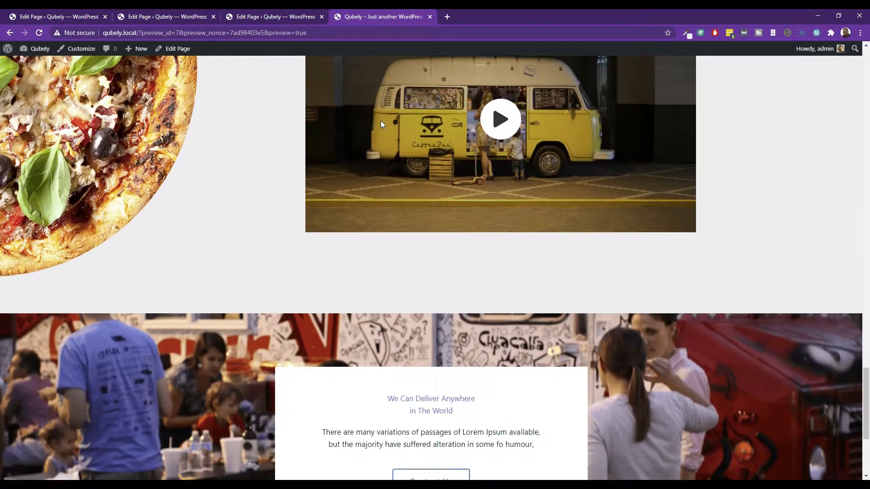
Step: Review the previewed page from the delivery block up through the schedule and pizza menu sections to the Food Truck hero
scroll(407, 133, up, 6)
scroll(412, 133, down, 6)
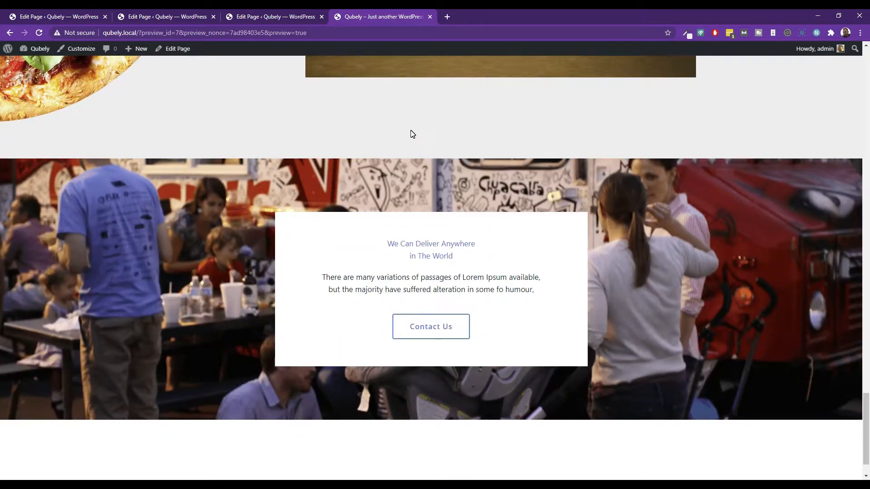
scroll(426, 149, up, 12)
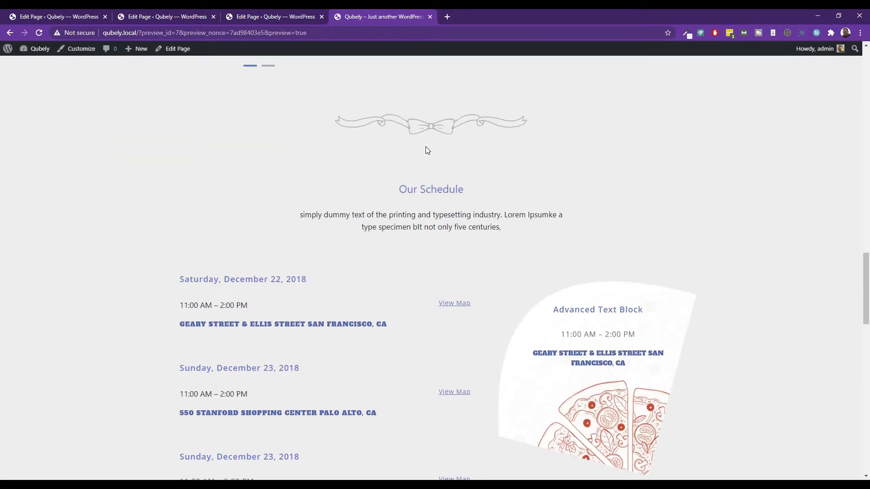
scroll(427, 150, down, 4)
scroll(426, 150, down, 2)
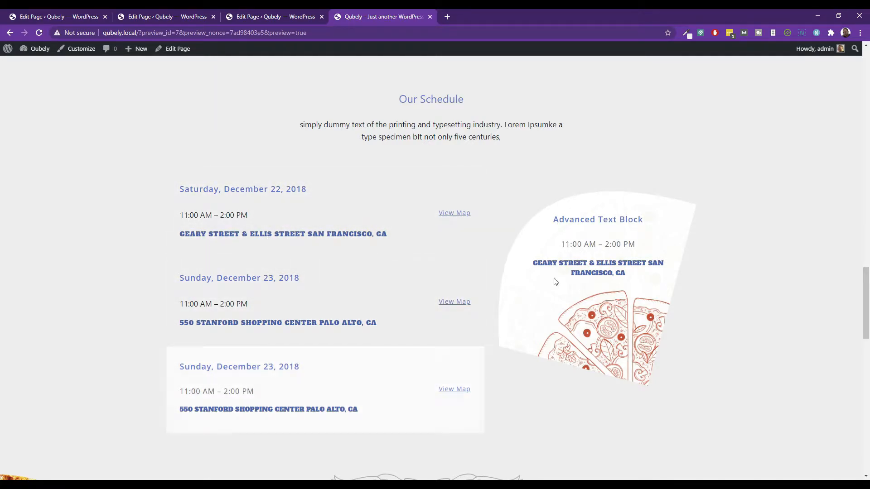
scroll(412, 150, up, 8)
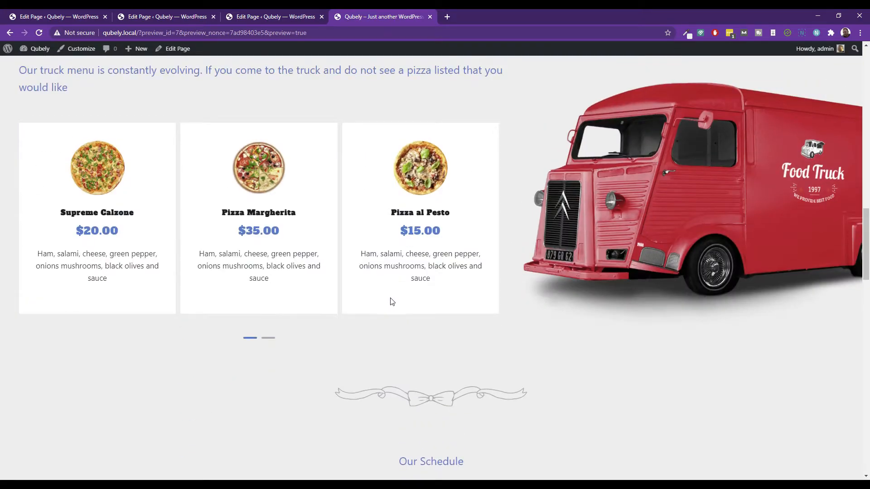
scroll(398, 295, up, 5)
scroll(608, 263, down, 4)
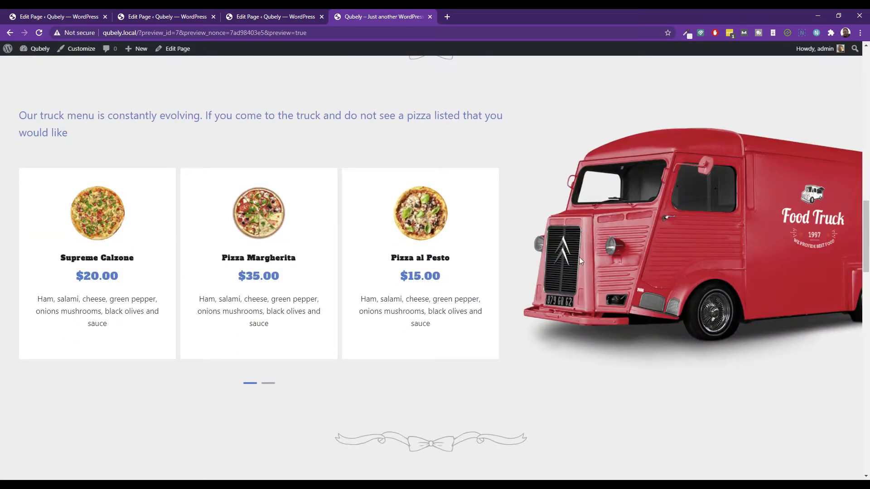
scroll(384, 159, up, 5)
scroll(235, 247, down, 4)
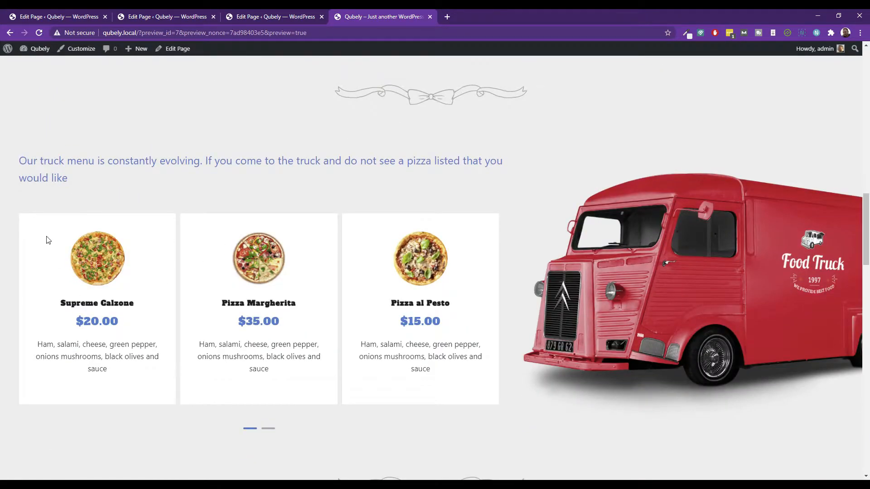
scroll(340, 211, up, 16)
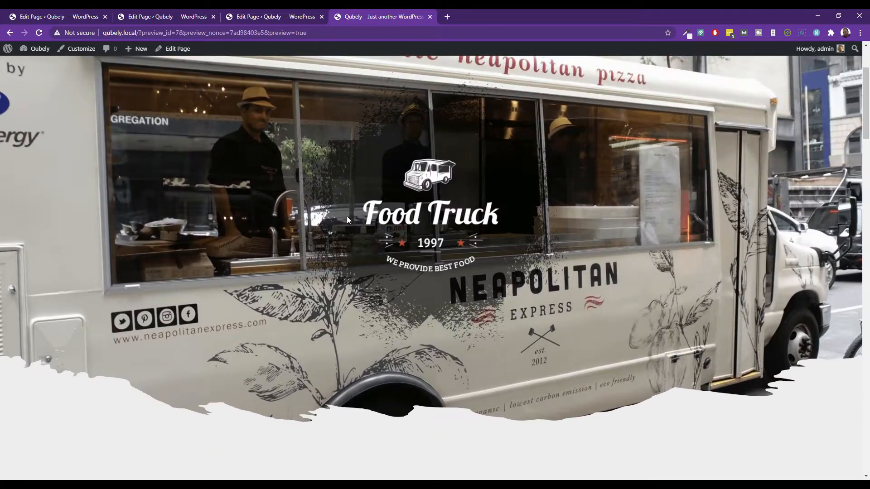
Step: Check the preview's theme-styled headings, text, prices and ribbon ornaments from the hero down to the footer and back up
scroll(349, 204, down, 2)
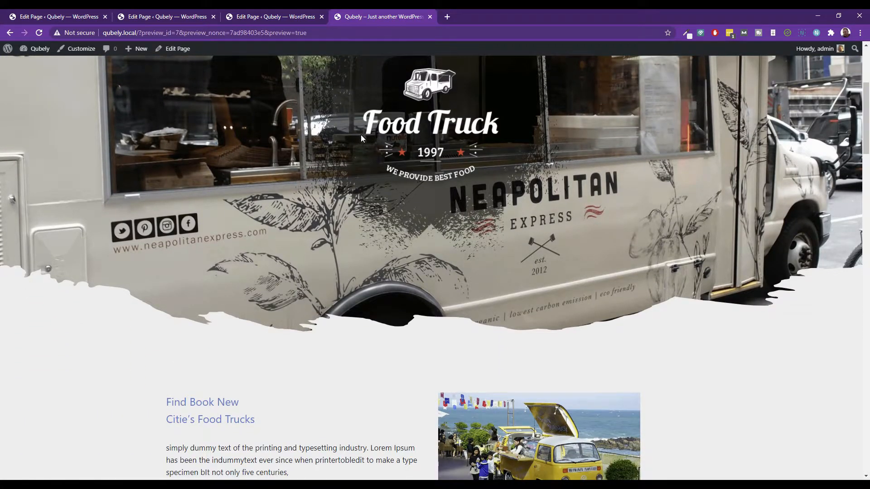
scroll(360, 135, up, 5)
scroll(363, 222, down, 7)
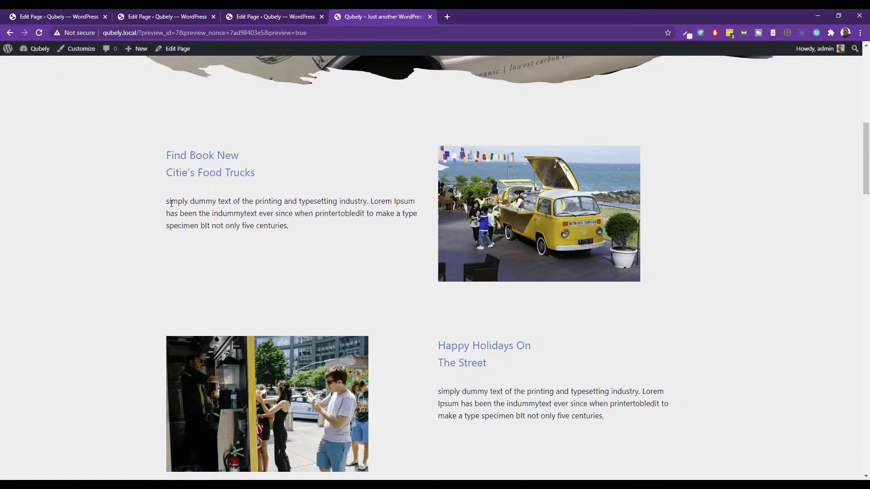
scroll(128, 130, down, 2)
scroll(136, 141, up, 5)
scroll(88, 192, down, 10)
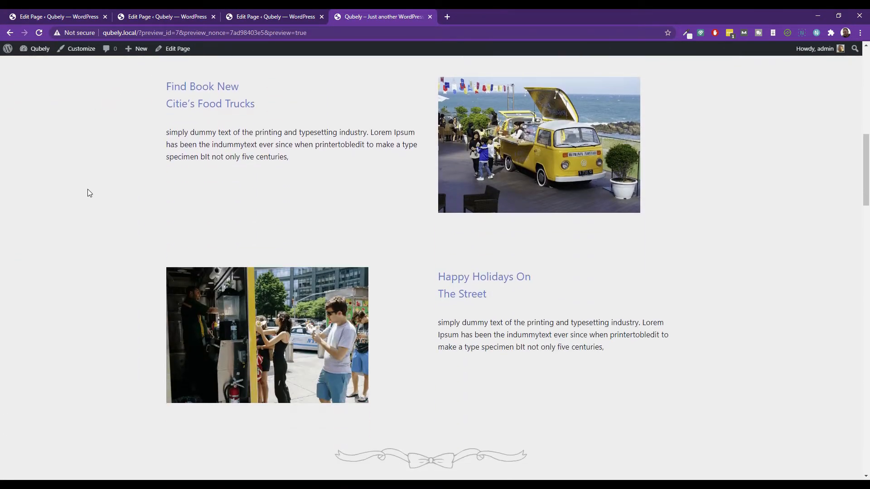
scroll(91, 189, down, 5)
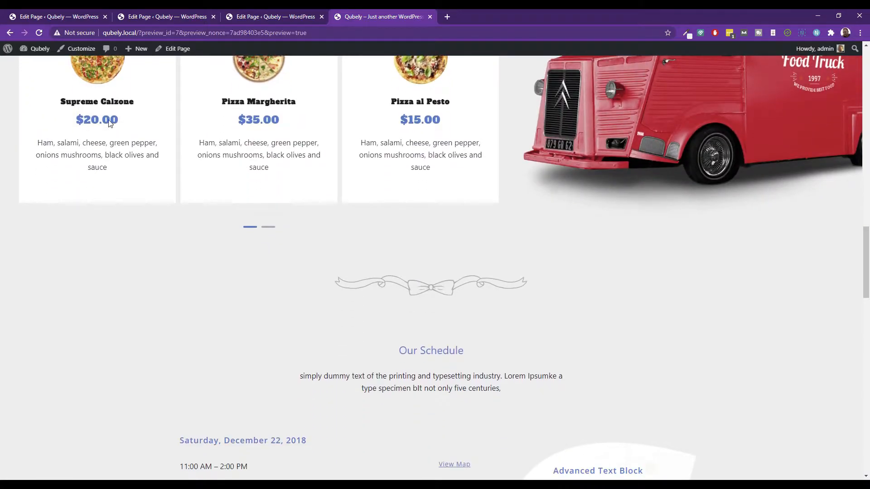
scroll(108, 131, up, 2)
scroll(317, 194, down, 20)
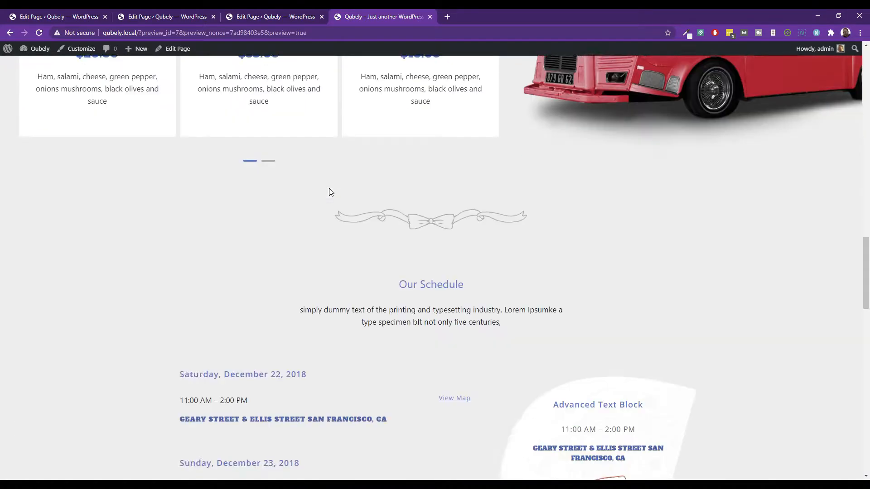
scroll(304, 194, down, 4)
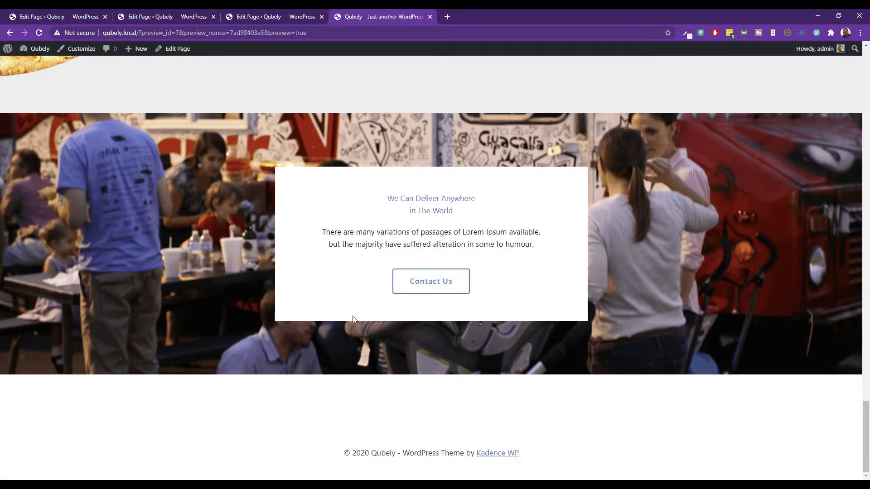
scroll(344, 290, up, 20)
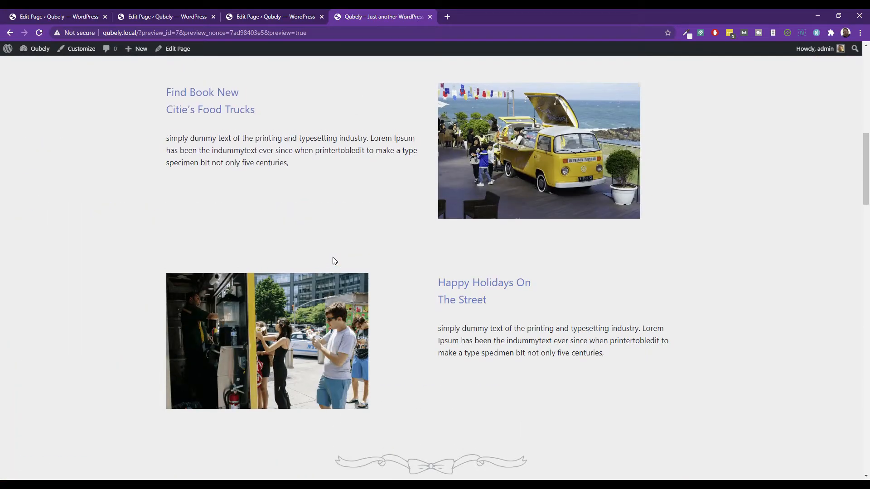
scroll(333, 257, up, 10)
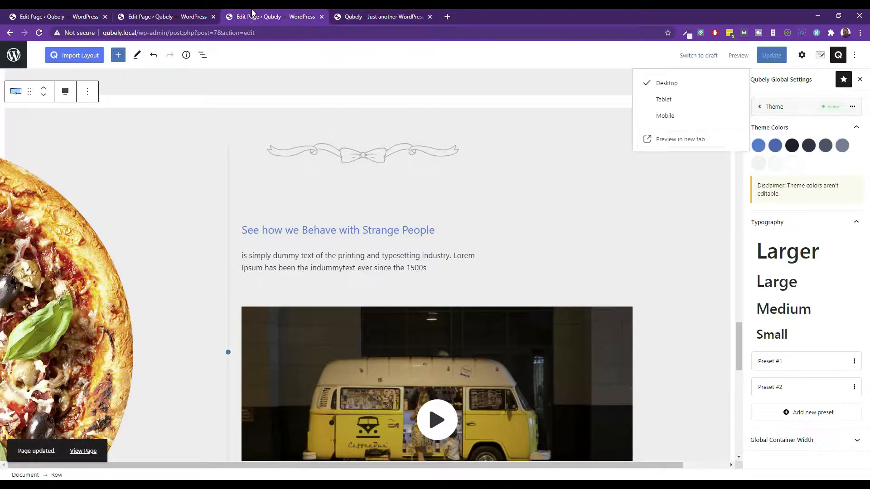
Step: Return to the page editor and remove the ribbon ornament image above the "See how we Behave with Strange People" heading
click(251, 16)
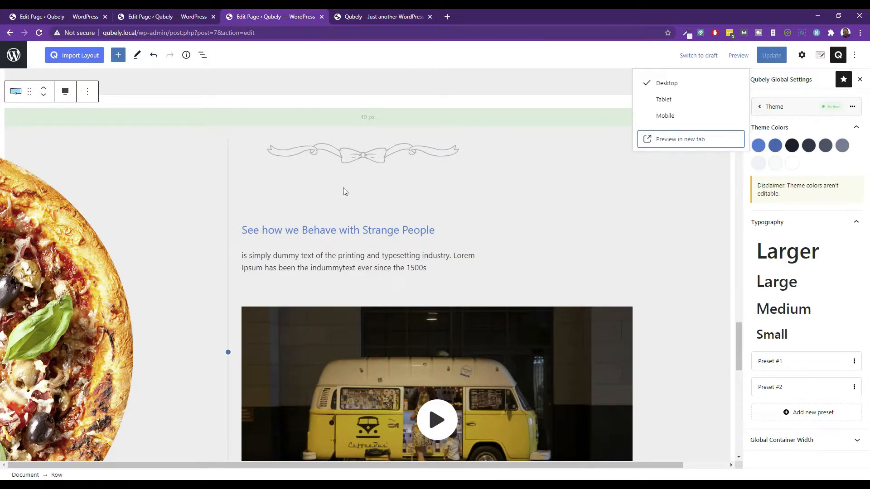
scroll(496, 182, up, 3)
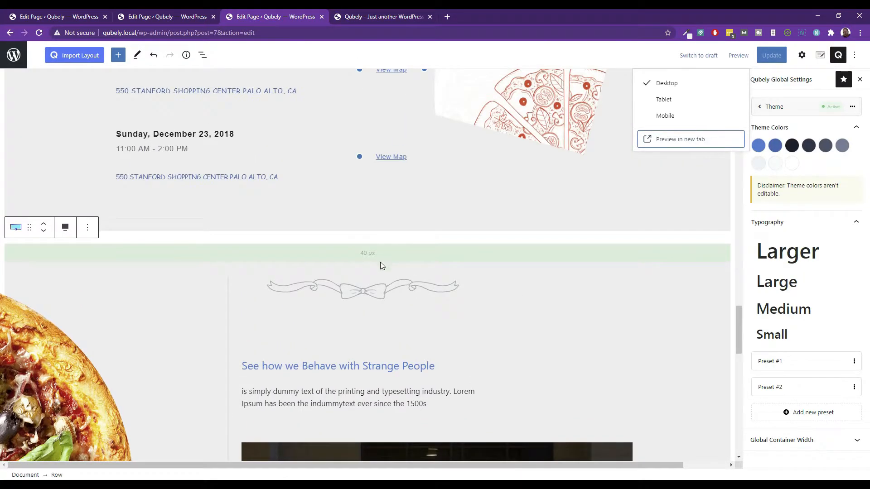
click(370, 297)
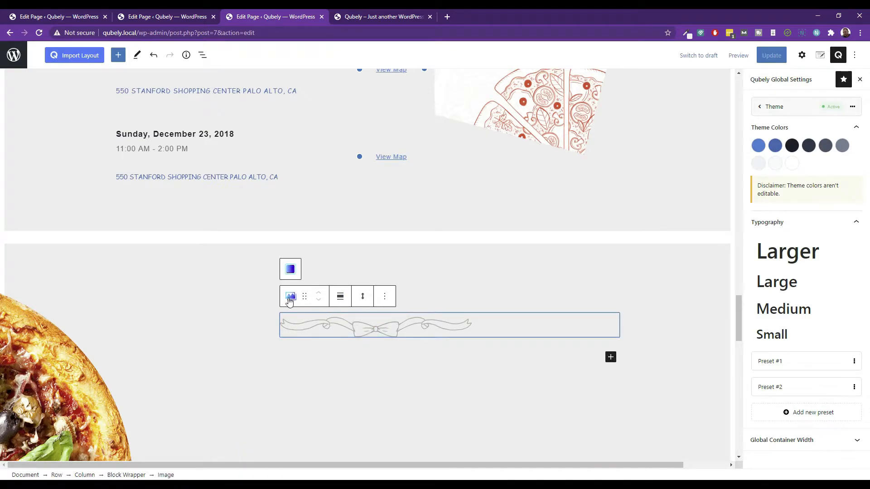
click(384, 297)
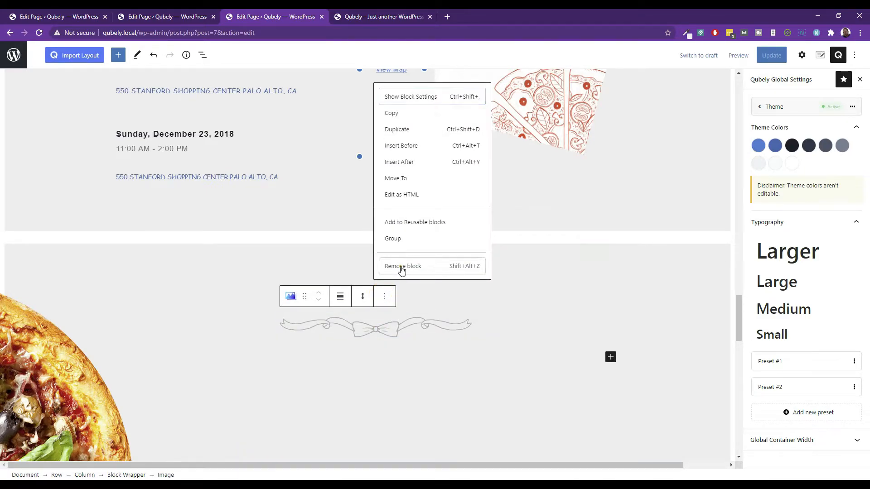
click(399, 267)
click(326, 287)
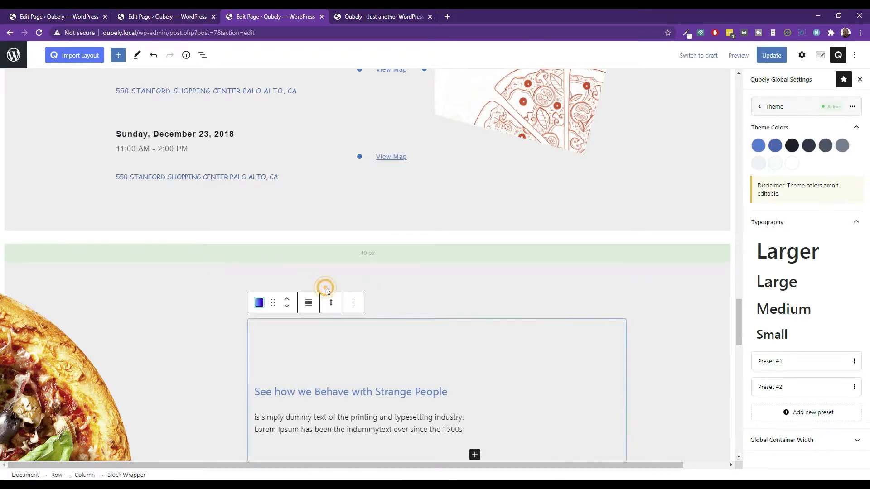
click(384, 271)
Step: Remove the ribbon ornament image above the "Our Schedule" heading
scroll(345, 191, up, 12)
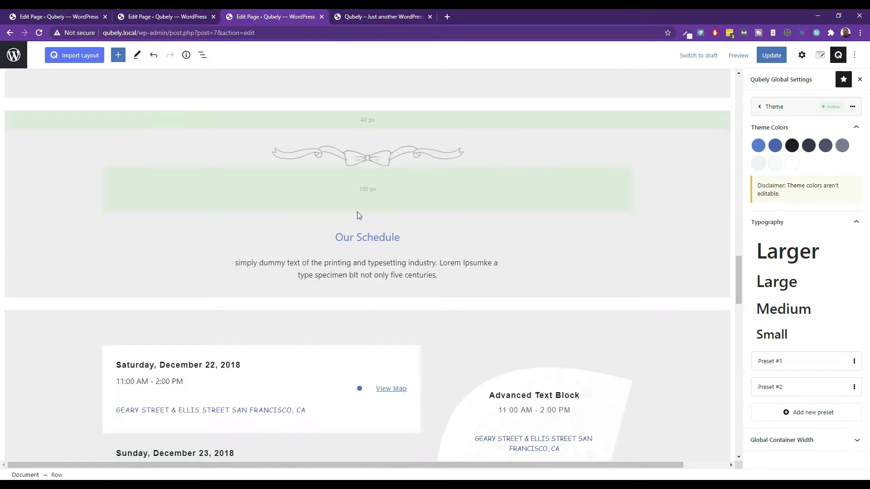
click(362, 302)
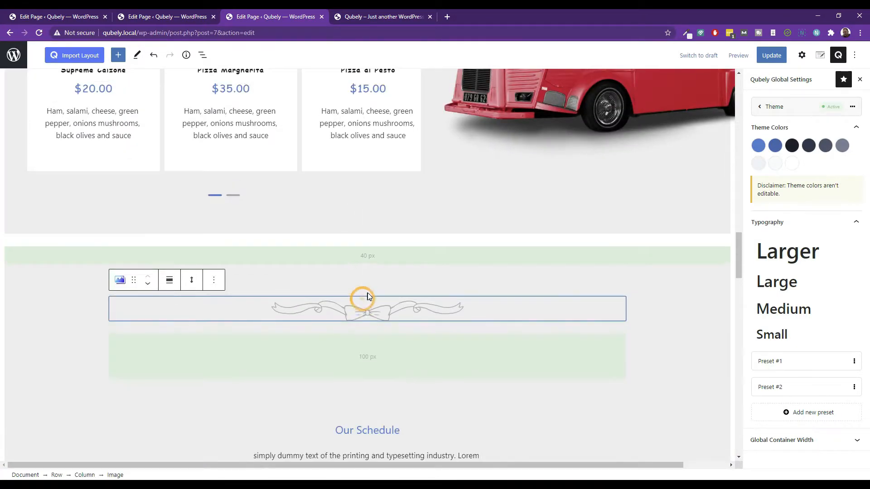
click(213, 280)
click(239, 251)
Step: Set the top padding of the outer row containing the "Our Schedule" heading to 0
scroll(337, 253, up, 5)
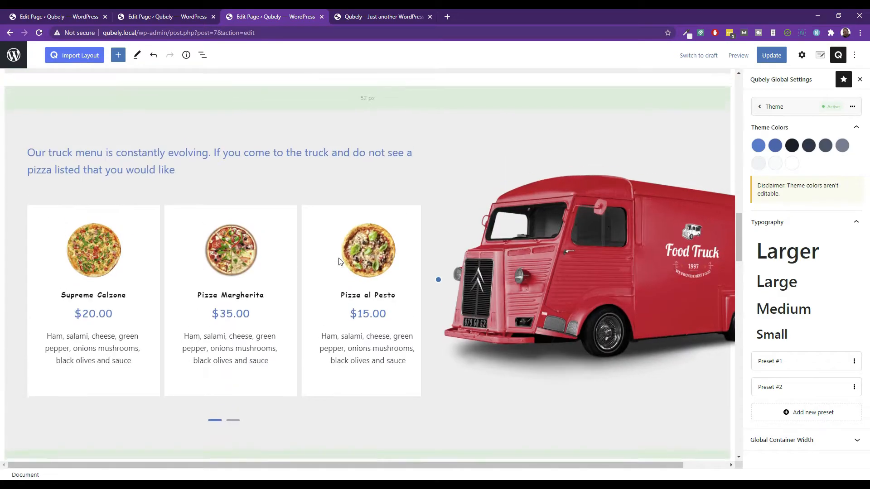
scroll(345, 281, down, 4)
click(347, 347)
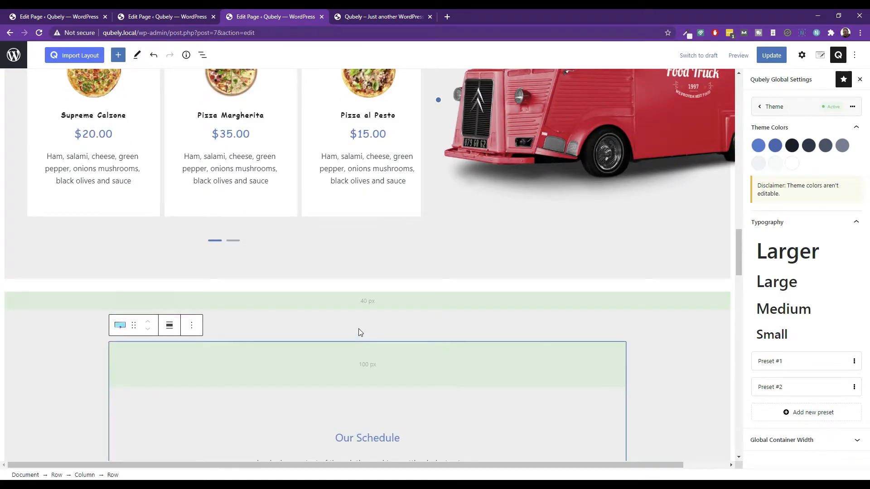
click(360, 317)
scroll(363, 320, down, 3)
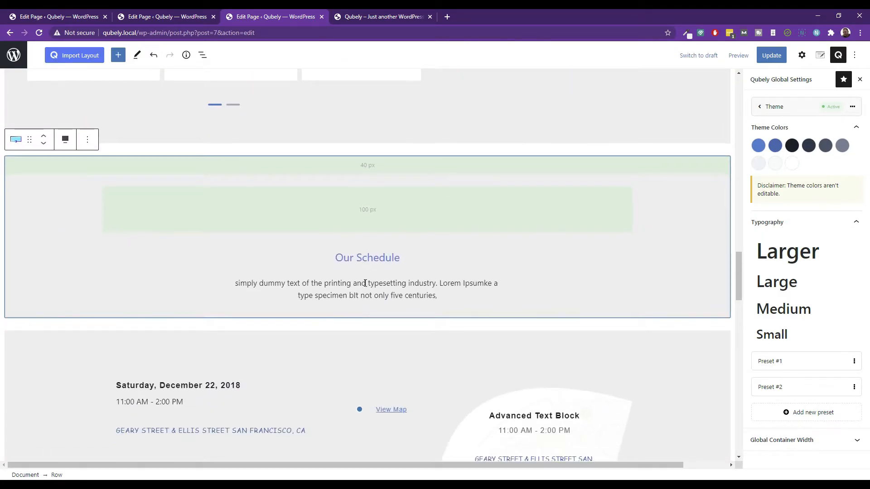
click(348, 209)
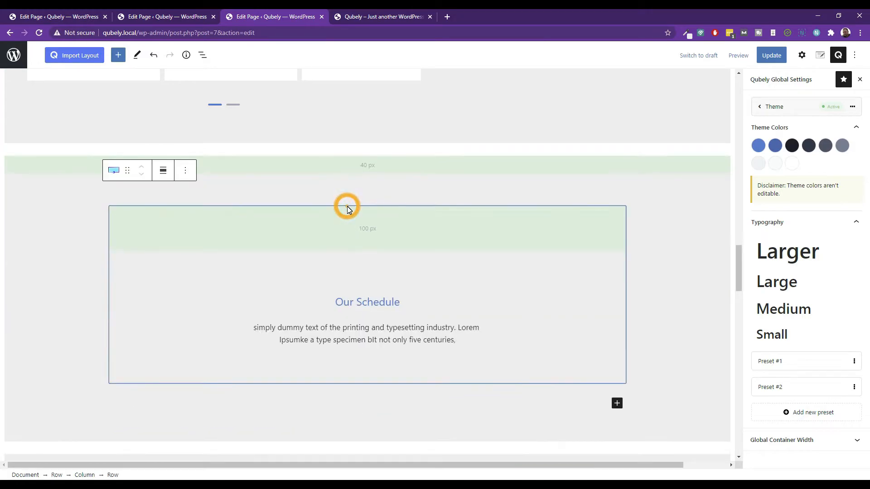
click(368, 167)
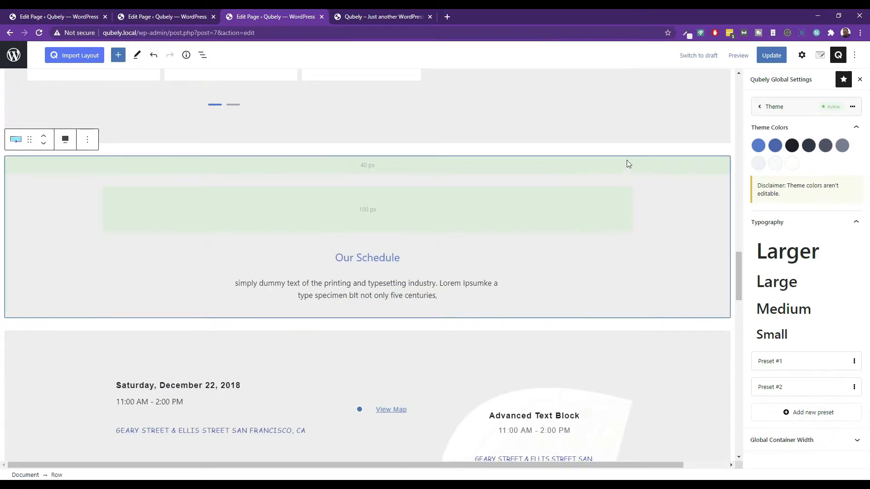
click(802, 55)
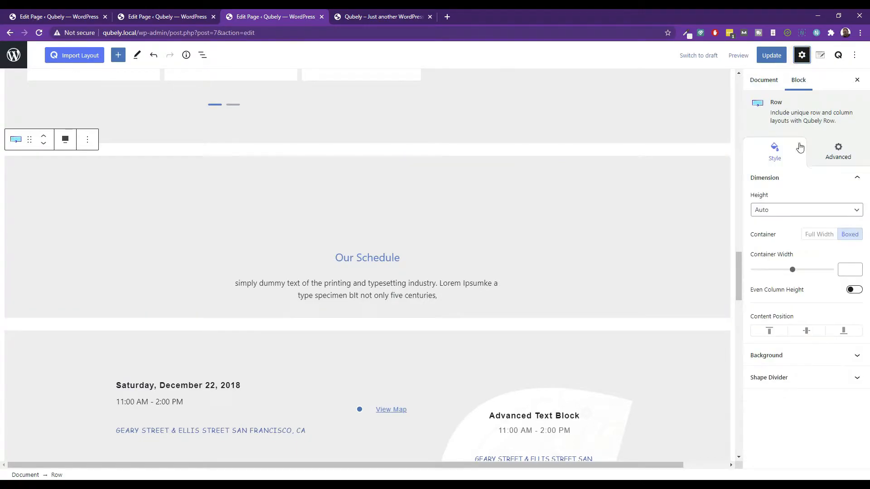
click(837, 157)
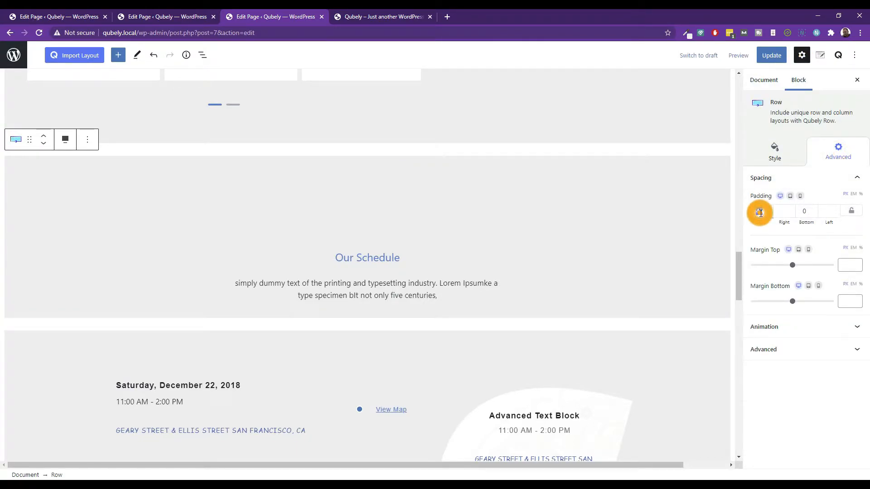
text(0)
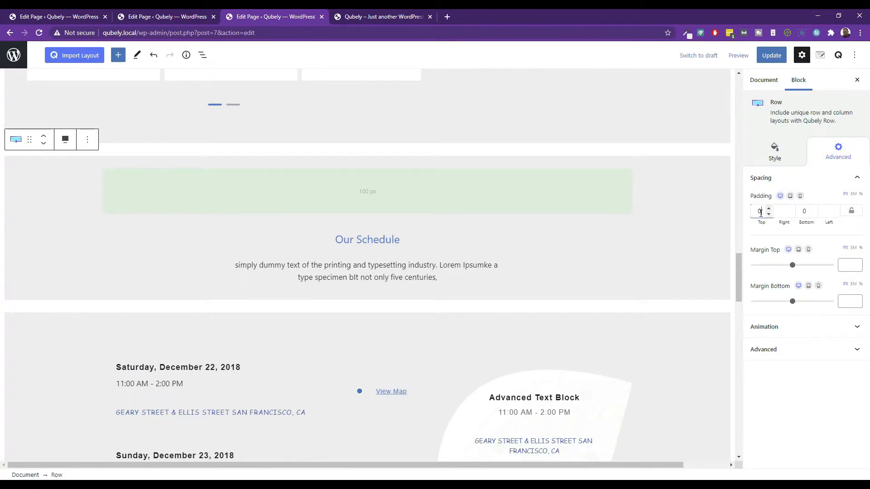
Step: Set the top padding of the inner row around the "Our Schedule" heading and text to 0
click(345, 210)
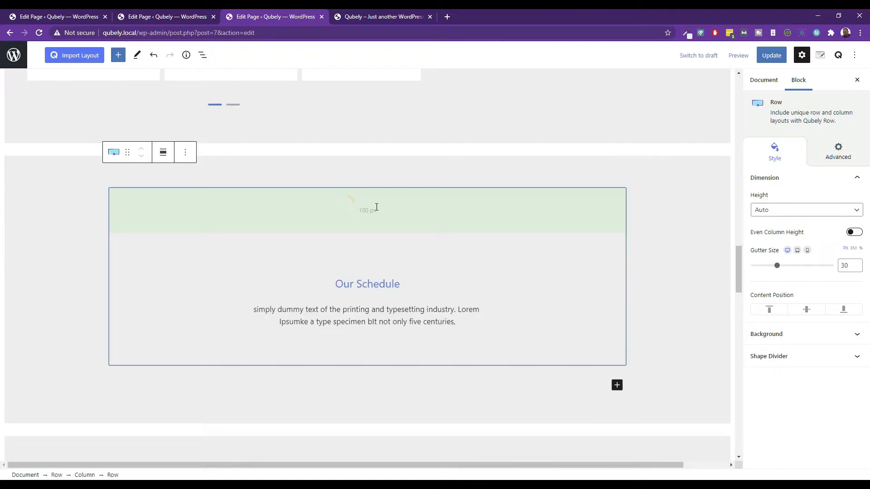
click(838, 152)
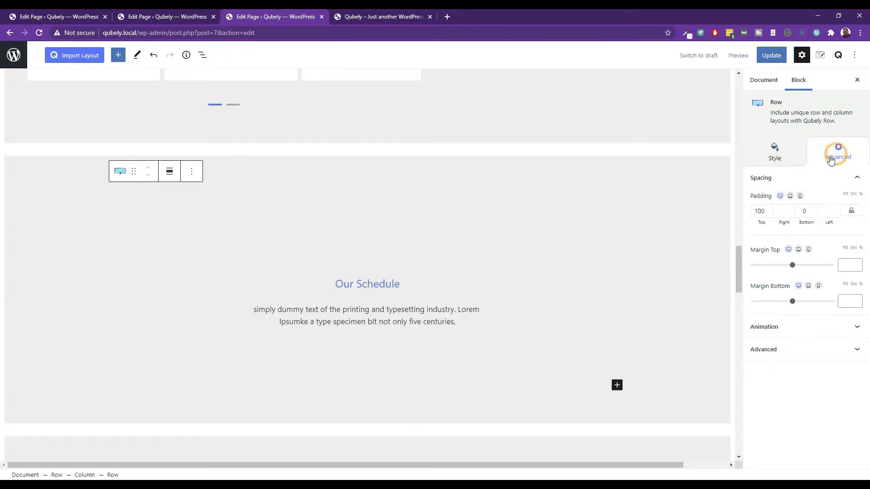
double_click(760, 211)
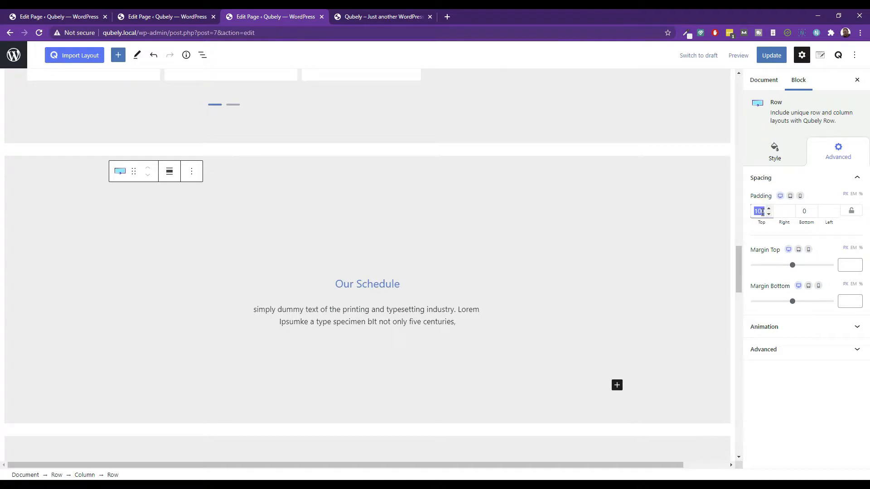
text(0)
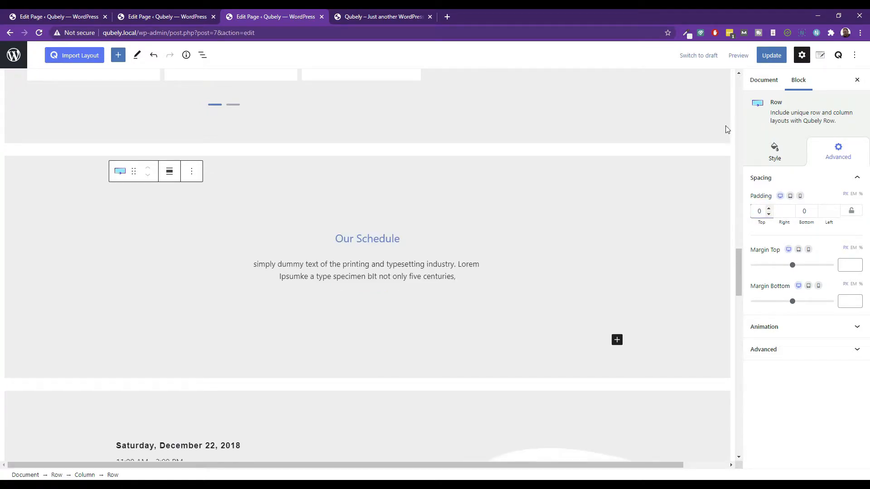
click(384, 212)
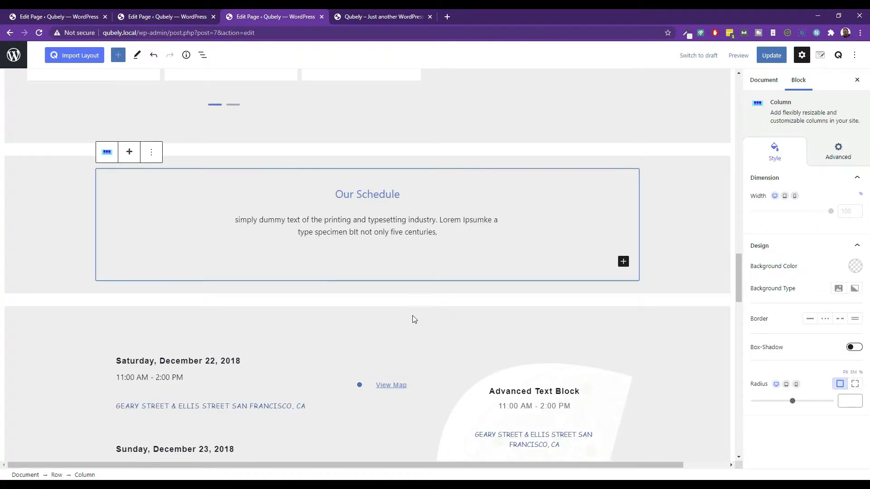
Step: Set the top and bottom padding of the pizza menu row with the food truck image to 25 each
scroll(412, 323, up, 5)
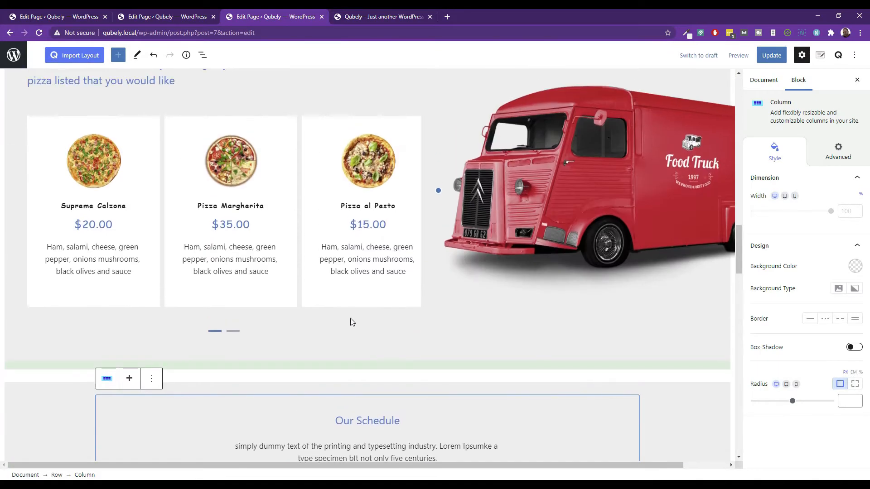
click(390, 342)
scroll(377, 261, up, 4)
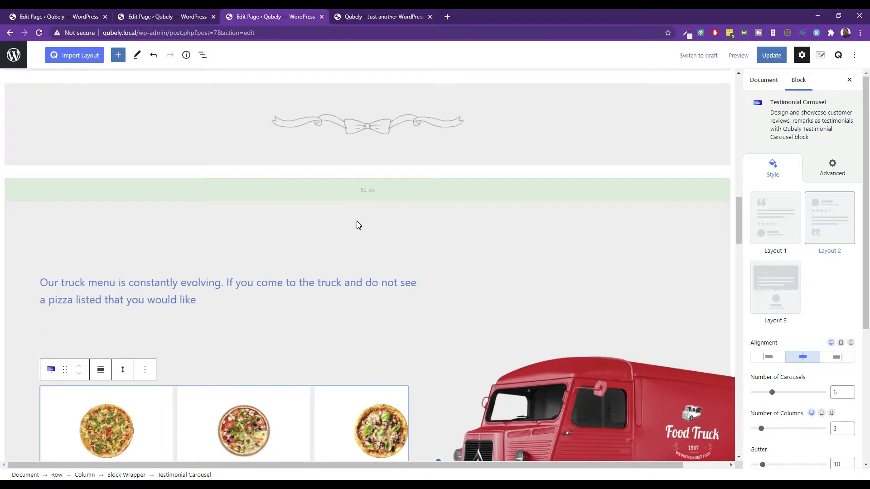
click(379, 273)
scroll(383, 300, down, 5)
click(381, 364)
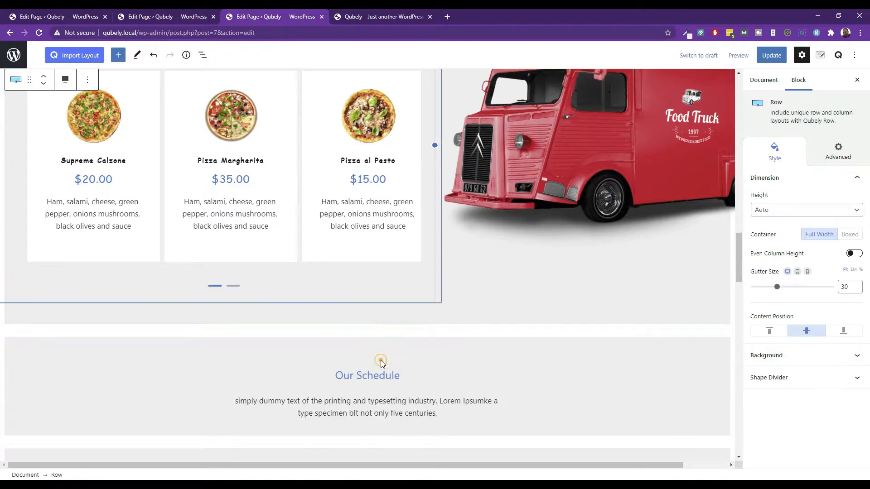
click(836, 154)
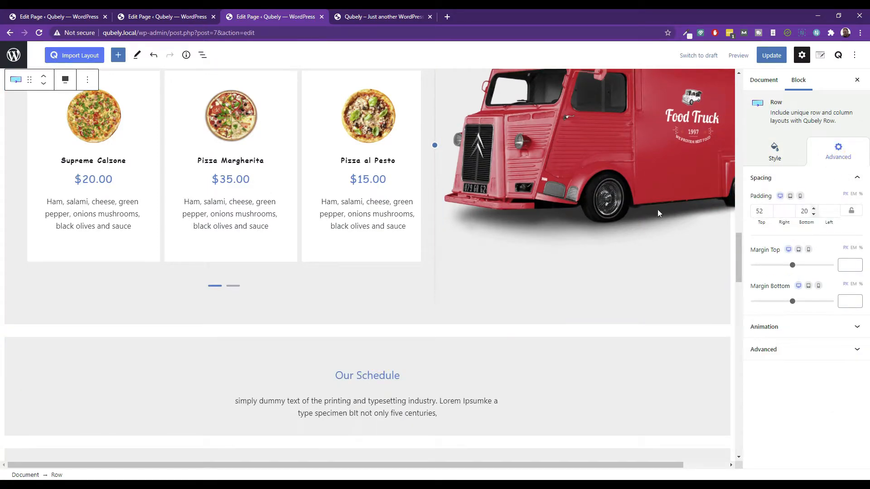
click(759, 211)
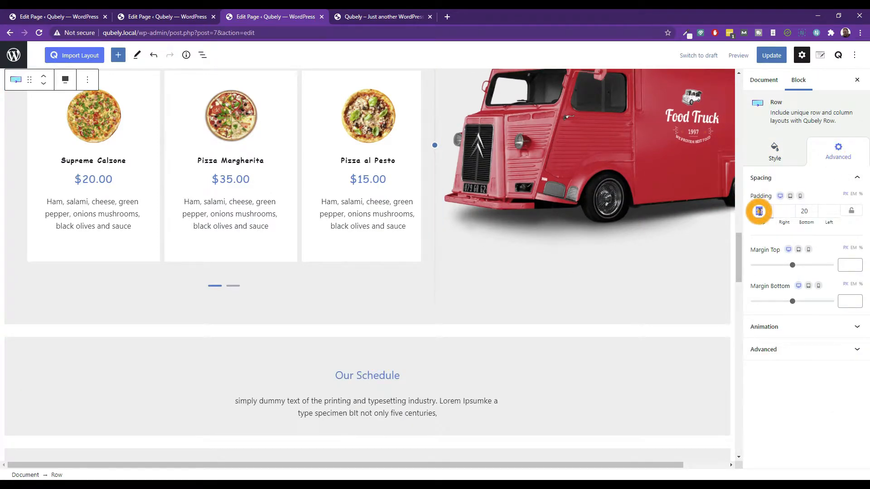
text(20)
double_click(806, 211)
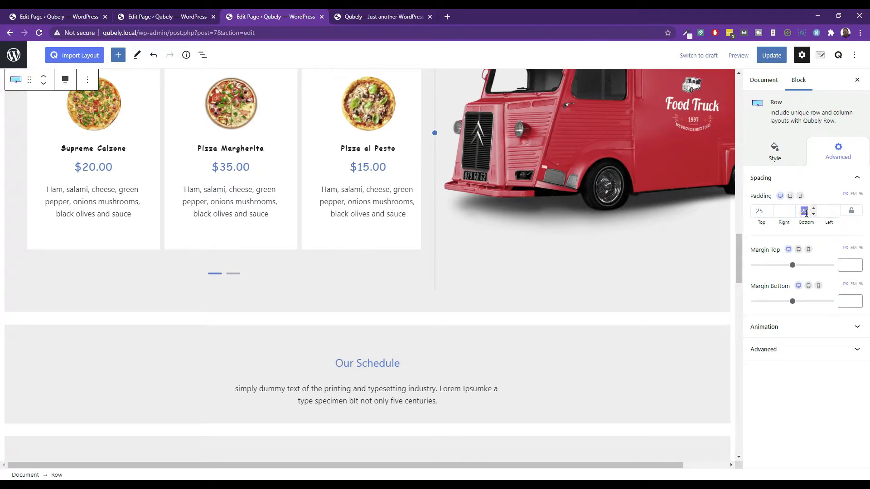
text(25)
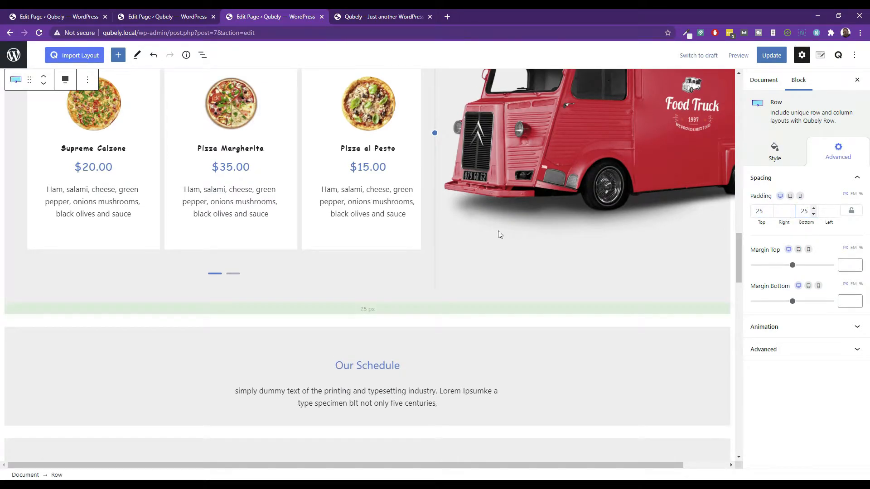
Step: Set the top padding of the "Happy Holidays On The Street" row to 50
scroll(514, 234, up, 10)
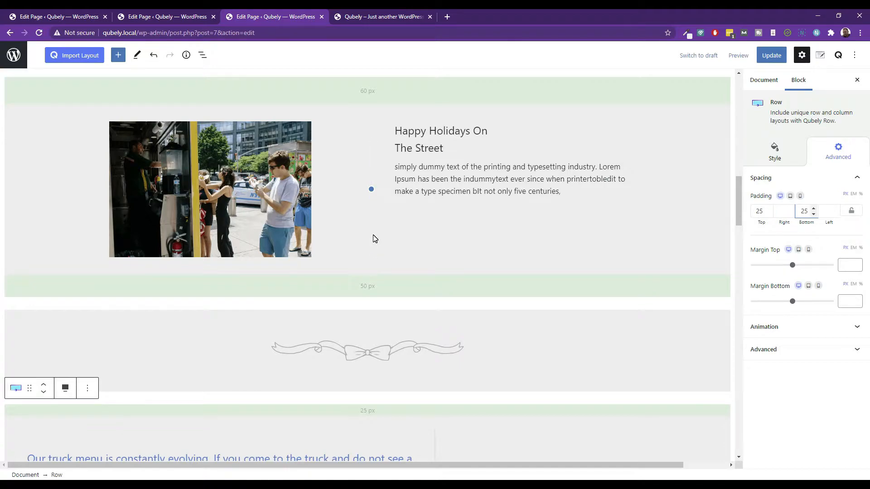
click(406, 92)
click(819, 149)
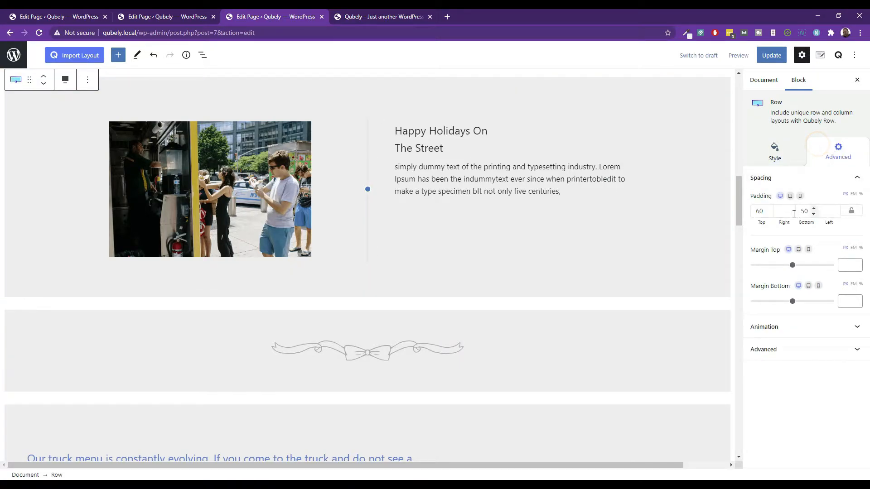
text(50)
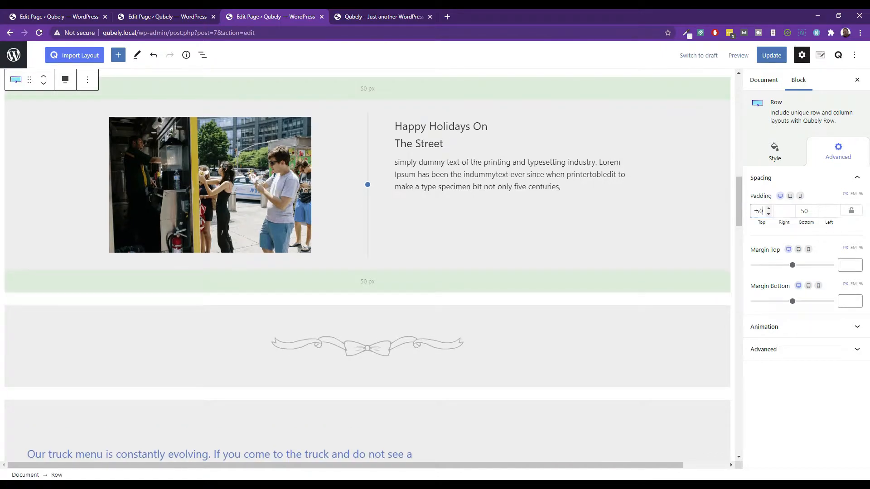
Step: Remove the row containing the ribbon ornament below the "Happy Holidays On The Street" section
click(383, 350)
click(184, 319)
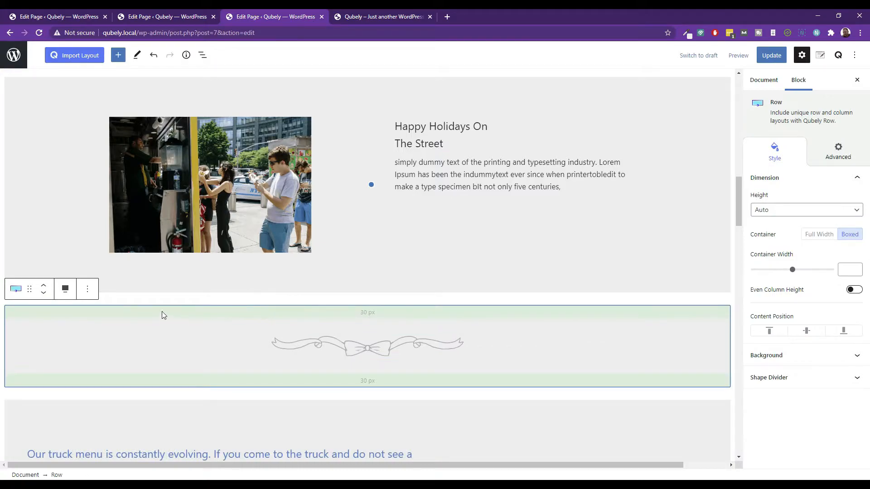
click(91, 295)
click(120, 259)
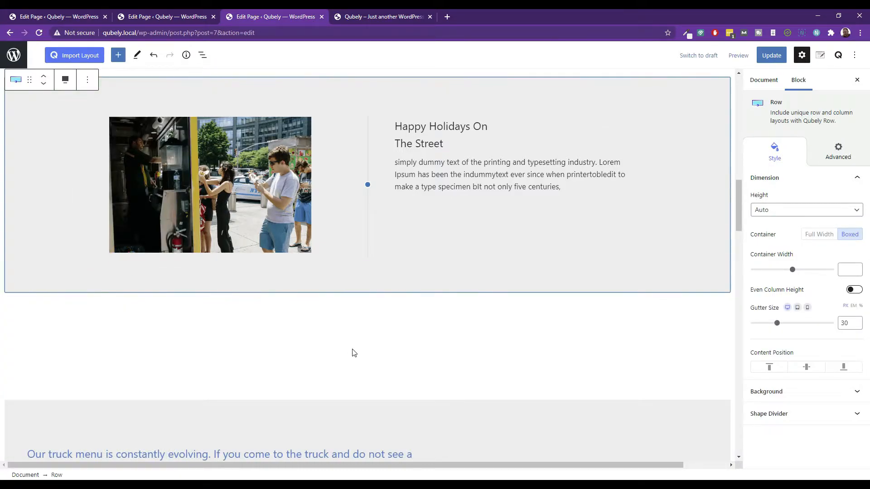
Step: Change the background color of the outer "Our Schedule" row to the darker blue from the theme palette
scroll(406, 358, down, 9)
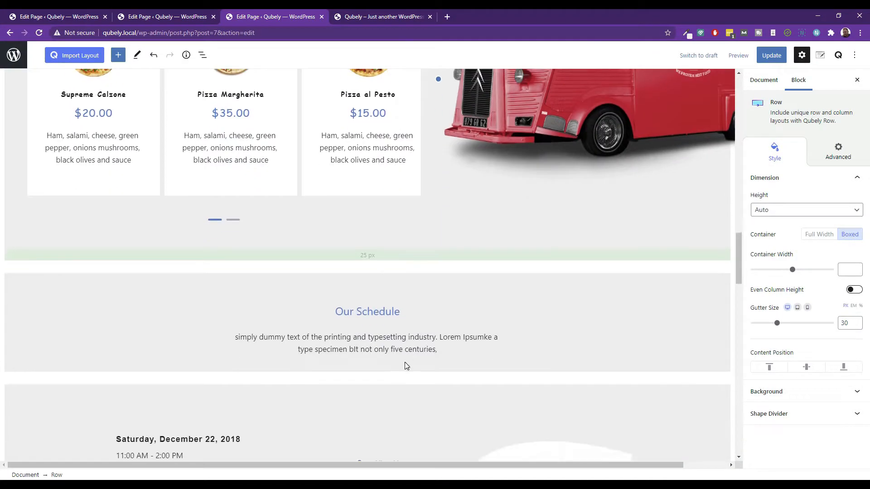
scroll(394, 317, down, 3)
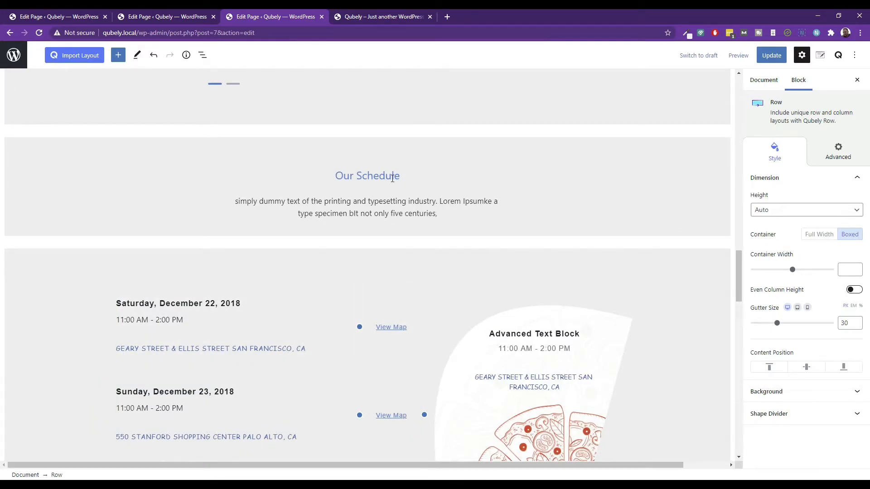
click(135, 158)
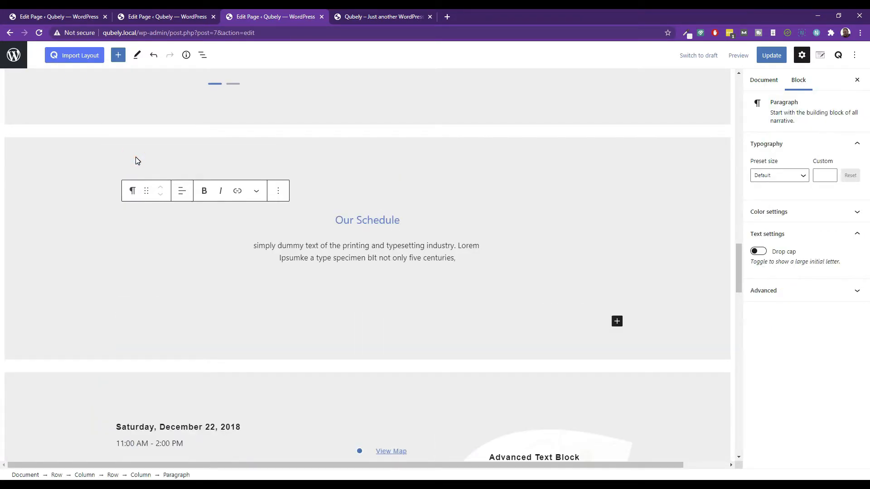
click(63, 151)
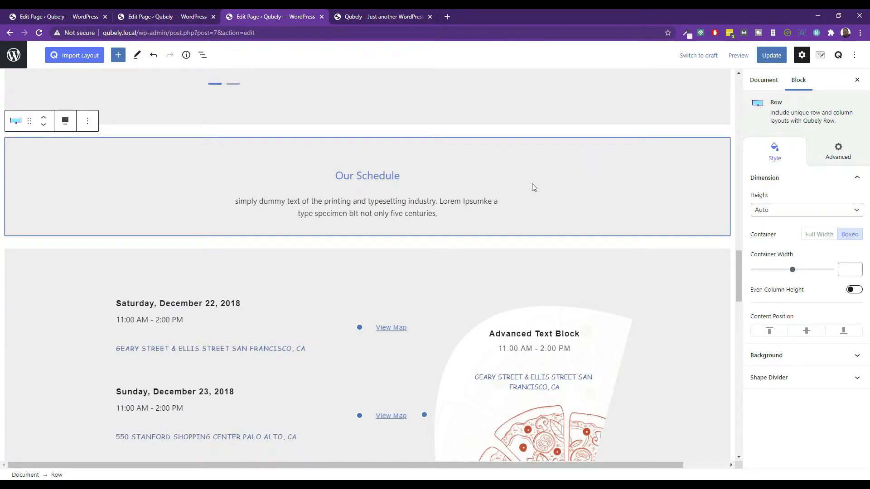
click(787, 360)
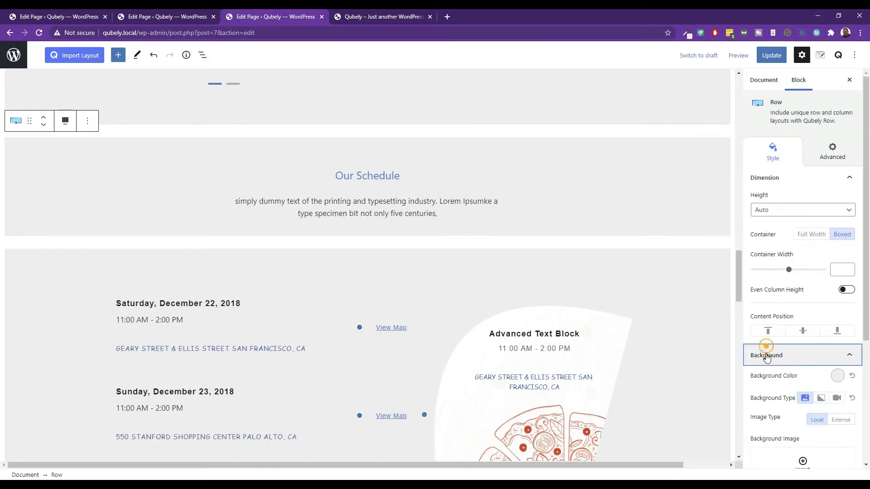
click(838, 375)
click(749, 330)
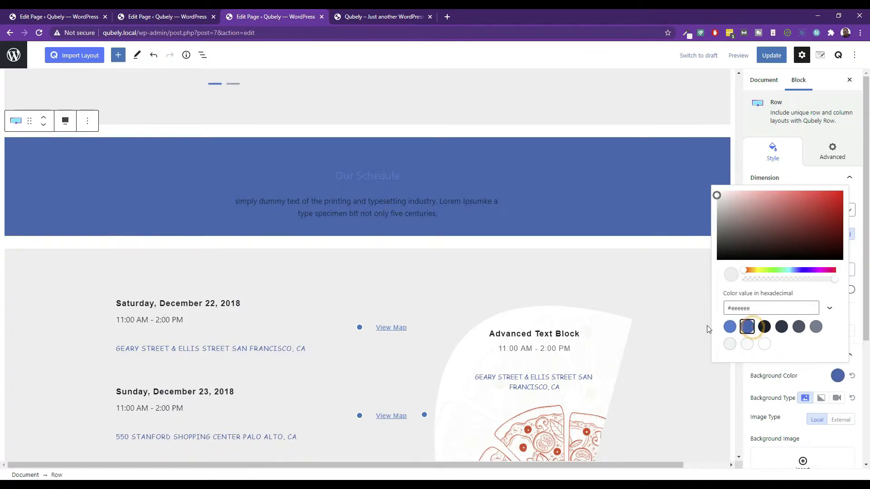
Step: Change the "Our Schedule" heading's text color to white from the theme palette
click(353, 177)
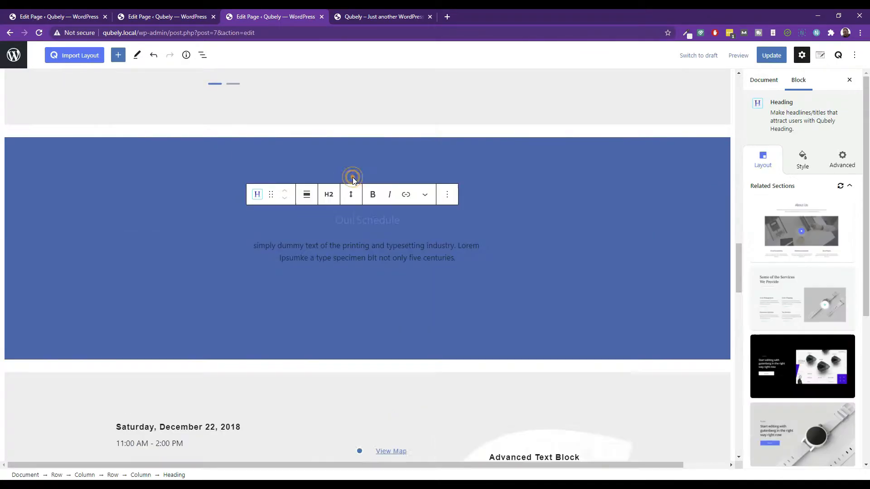
triple_click(360, 219)
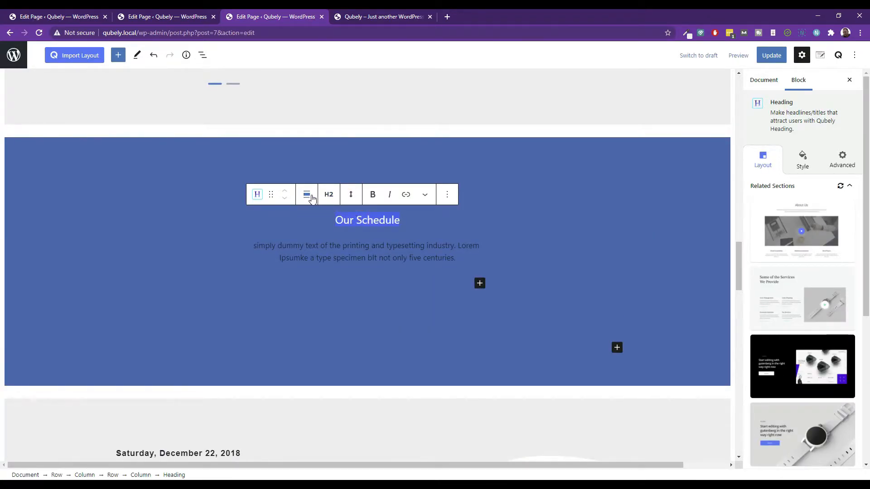
click(800, 162)
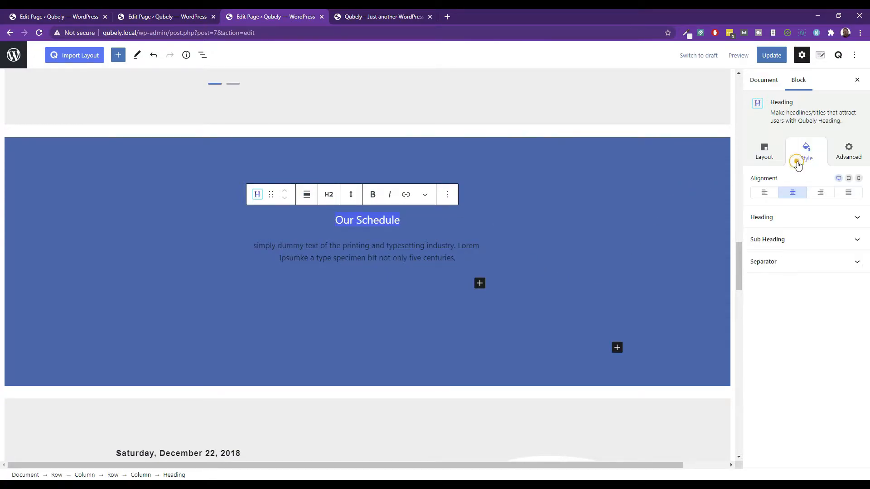
click(776, 217)
click(843, 240)
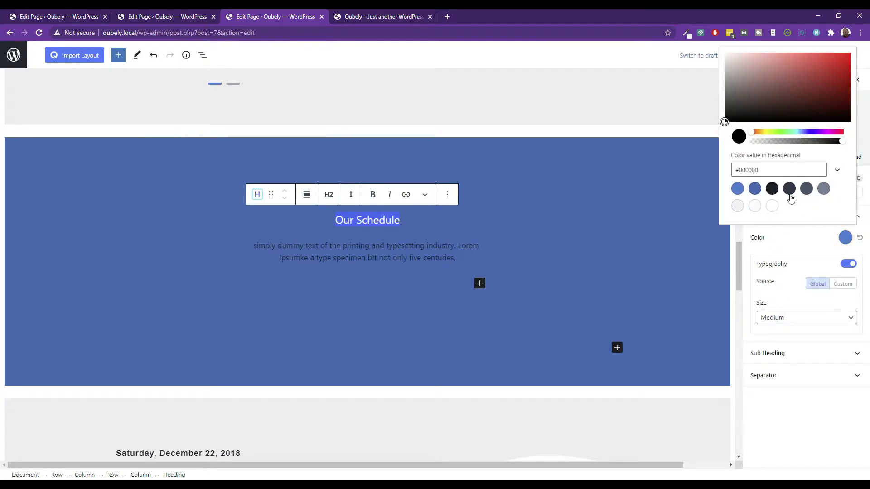
click(773, 205)
Step: Change the color of the sub heading text under "Our Schedule" to the medium gray from the theme palette
click(369, 254)
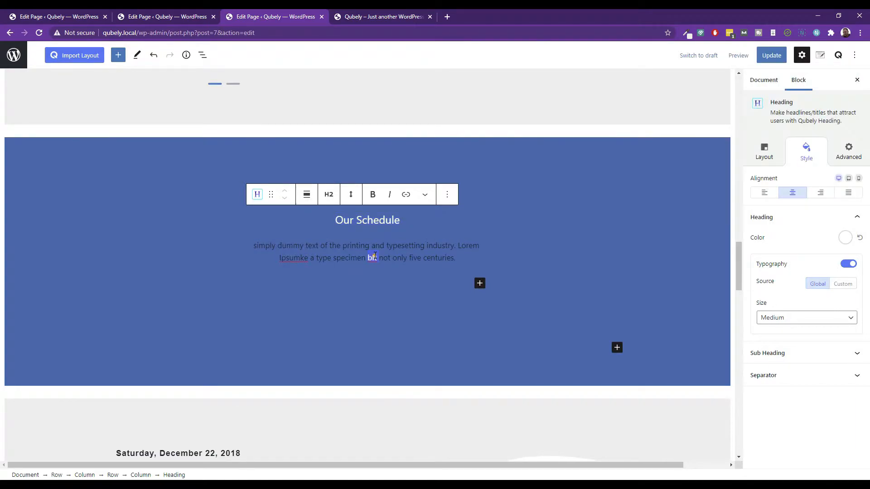
triple_click(369, 254)
click(781, 349)
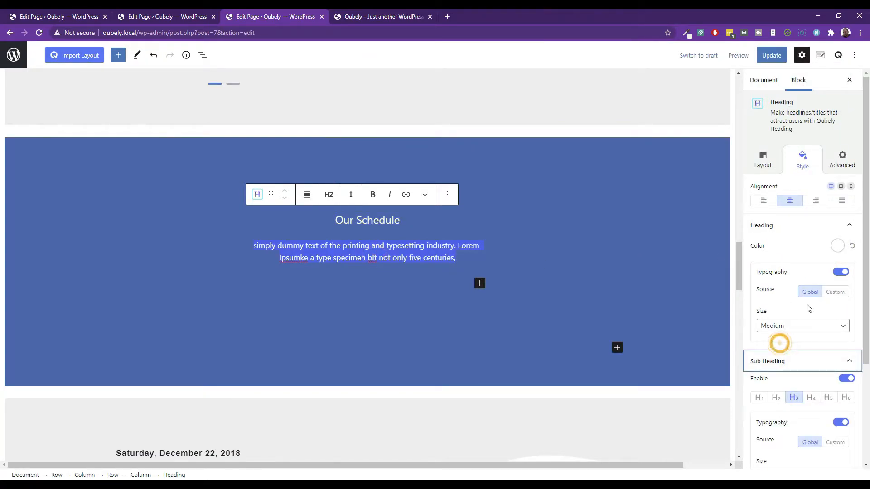
scroll(822, 372, down, 3)
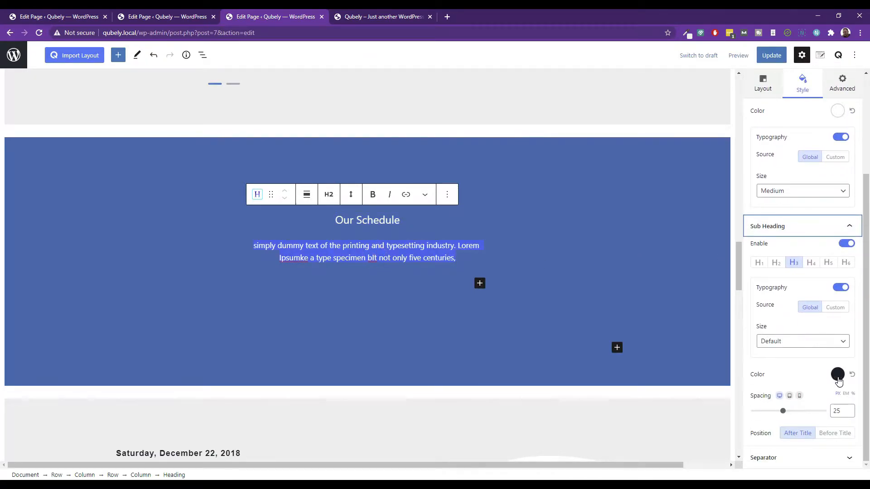
click(837, 375)
click(815, 326)
click(403, 291)
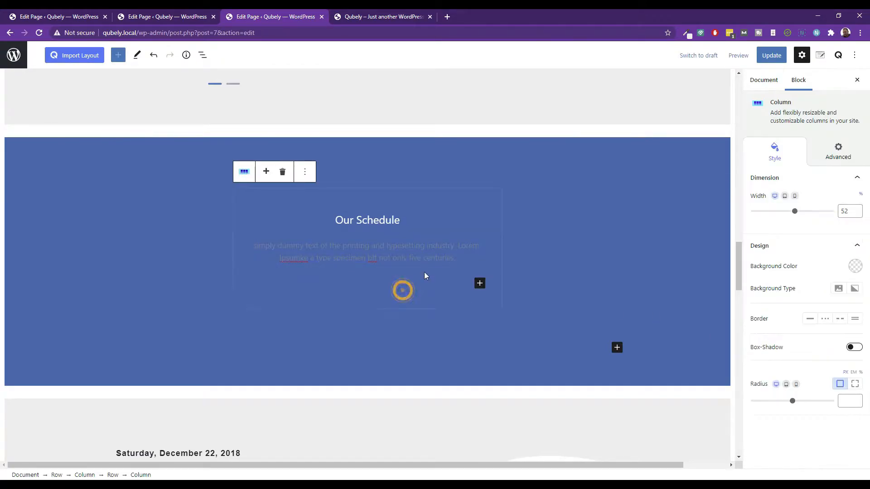
Step: Open the sub heading style settings for the text under "Our Schedule"
triple_click(432, 248)
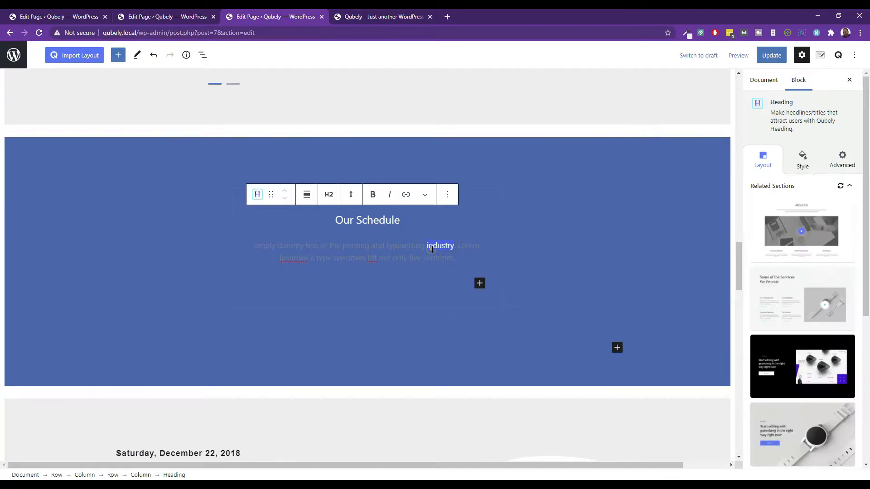
click(803, 156)
click(779, 240)
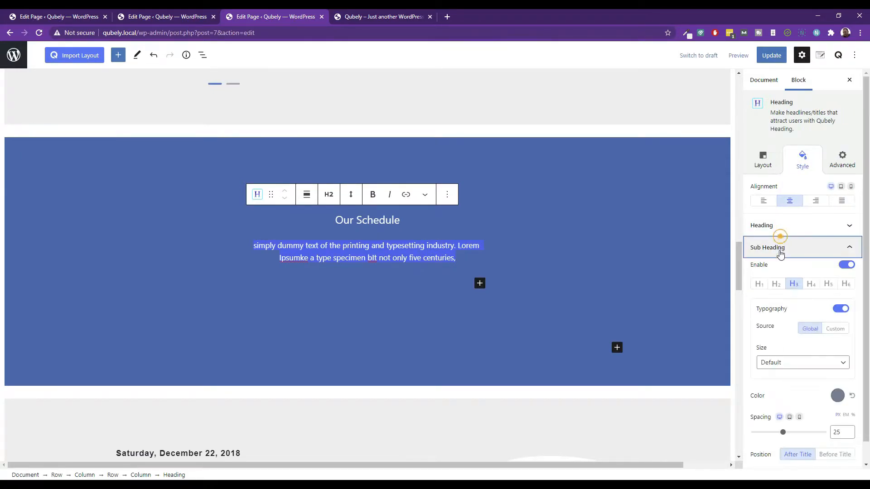
Step: Set the sub heading color of the Our Schedule heading to the off-white preset swatch
scroll(838, 399, down, 1)
click(837, 375)
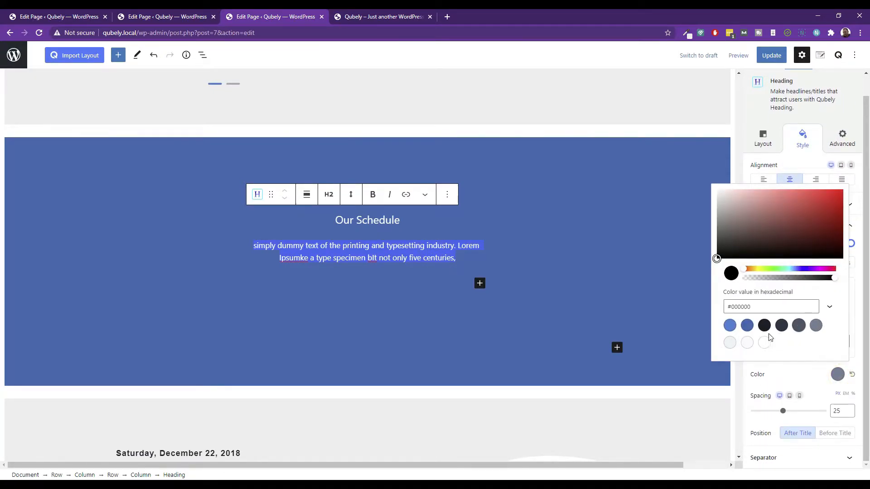
click(748, 345)
click(492, 209)
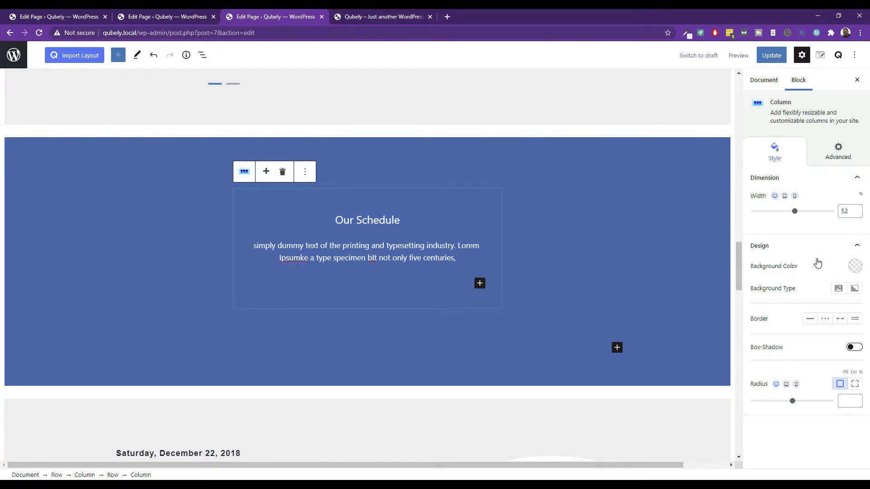
Step: Select the Our Schedule heading block again and open its separator style settings
click(366, 247)
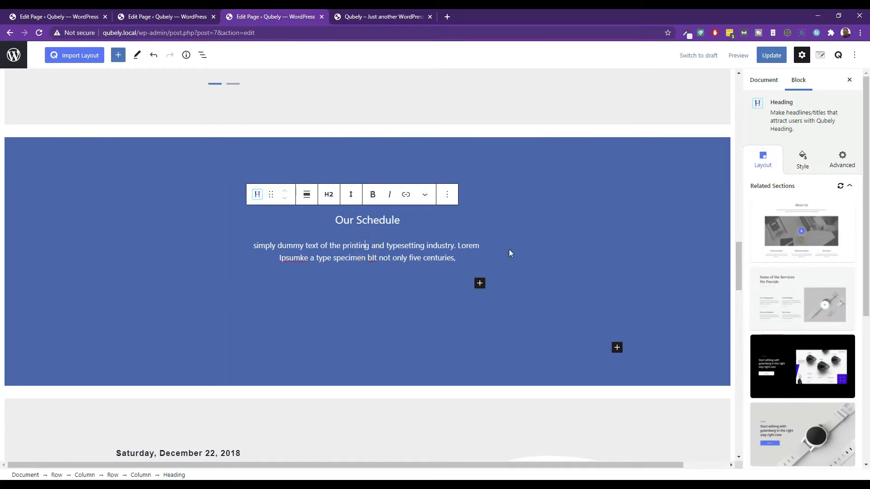
click(800, 161)
click(794, 265)
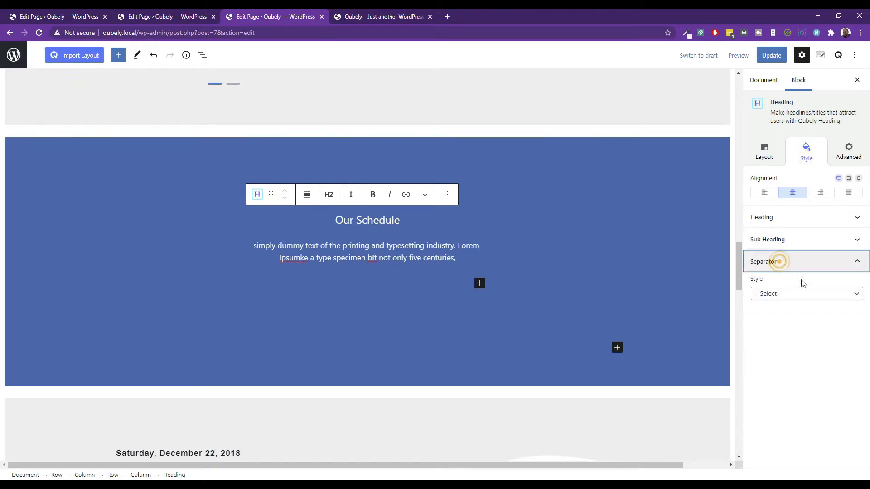
Step: Try the Line, Pin Filled and Zigzag separator styles on the Our Schedule heading
click(806, 292)
click(787, 315)
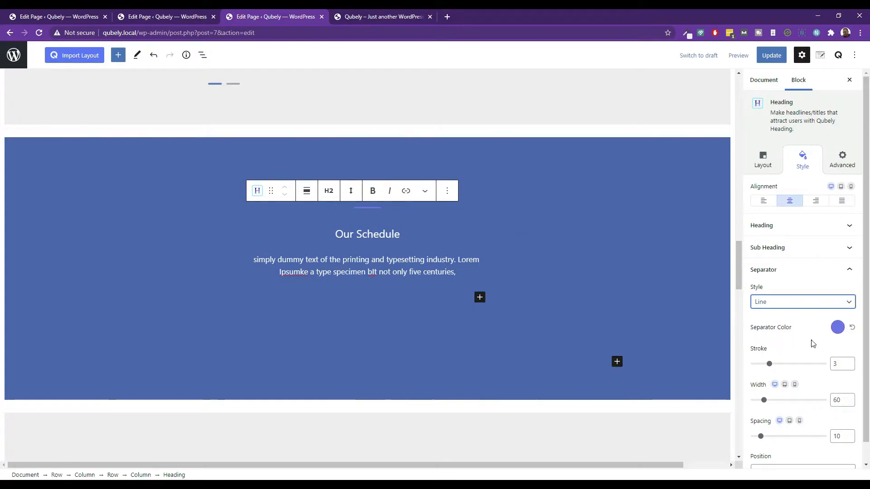
click(770, 302)
click(775, 368)
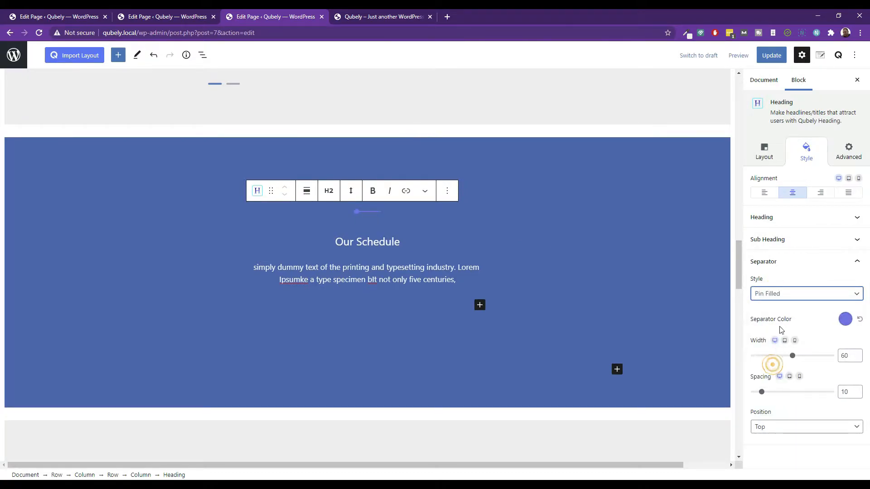
click(775, 293)
click(781, 371)
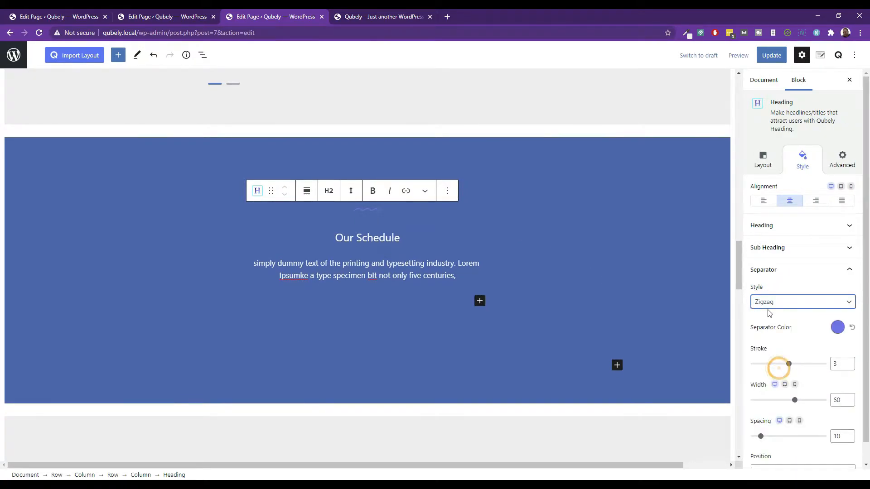
Step: Try the Zigzag Large, Pin, Dashed, Dotted and Line Doubled separator styles, then reset the separator style to unselected
click(793, 303)
click(780, 385)
click(786, 304)
click(779, 359)
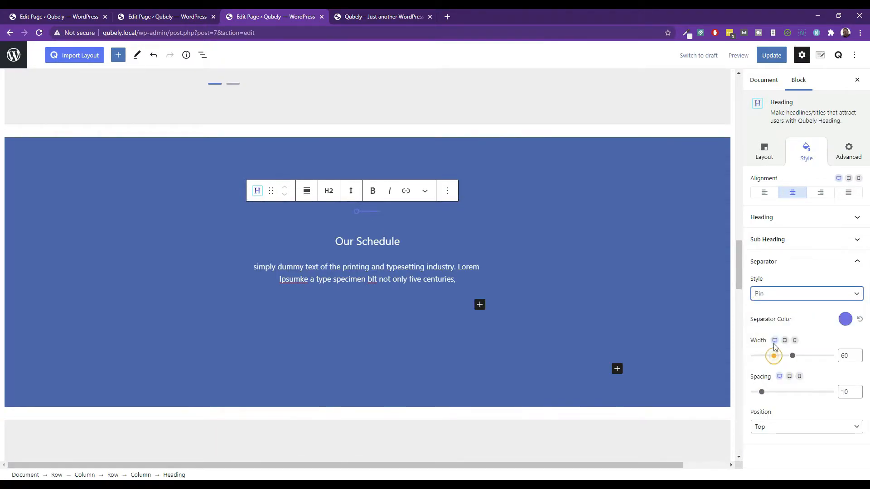
click(773, 293)
click(777, 333)
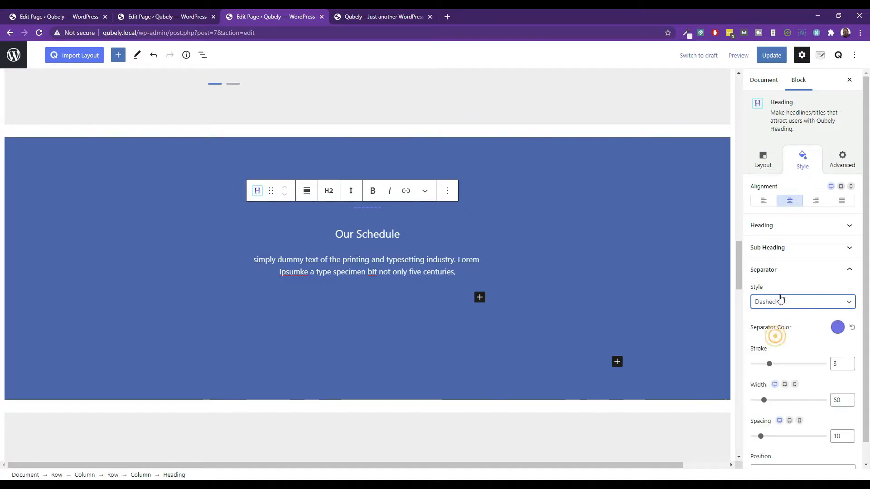
click(787, 302)
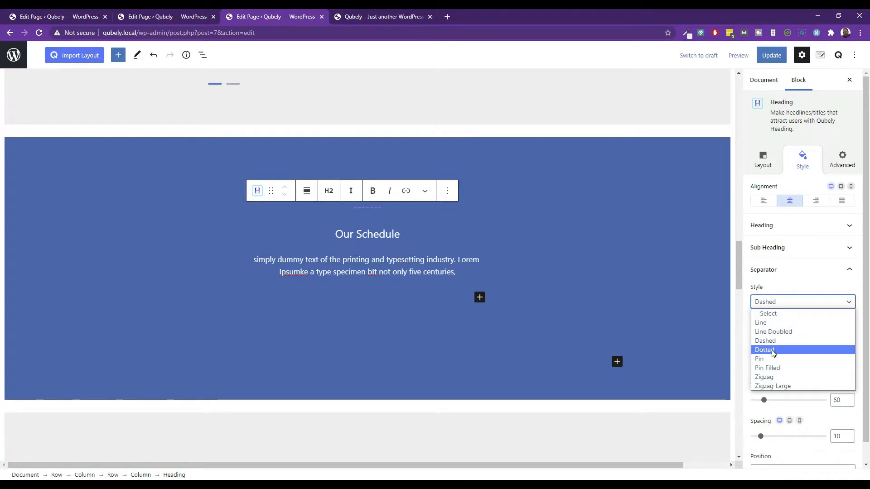
click(772, 349)
click(770, 301)
click(771, 331)
click(784, 302)
click(769, 314)
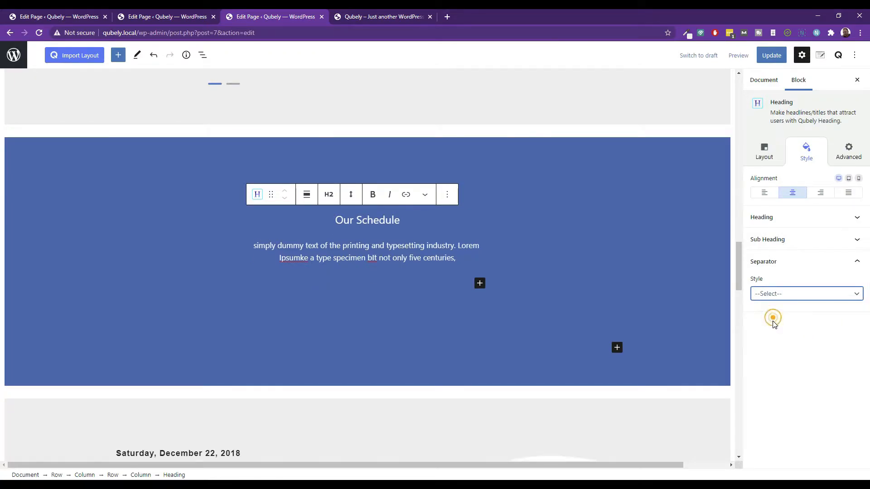
Step: Add a Zigzag separator to the Our Schedule heading and color it with the white preset
click(776, 294)
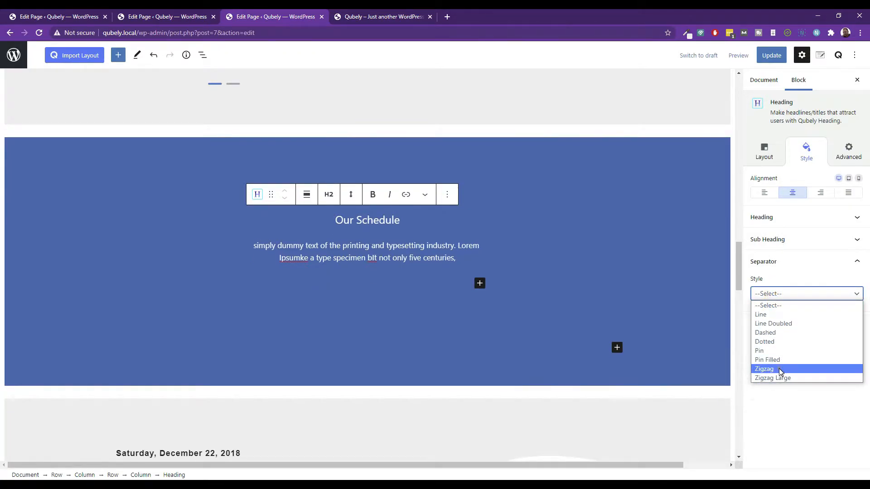
click(783, 369)
click(838, 327)
click(765, 295)
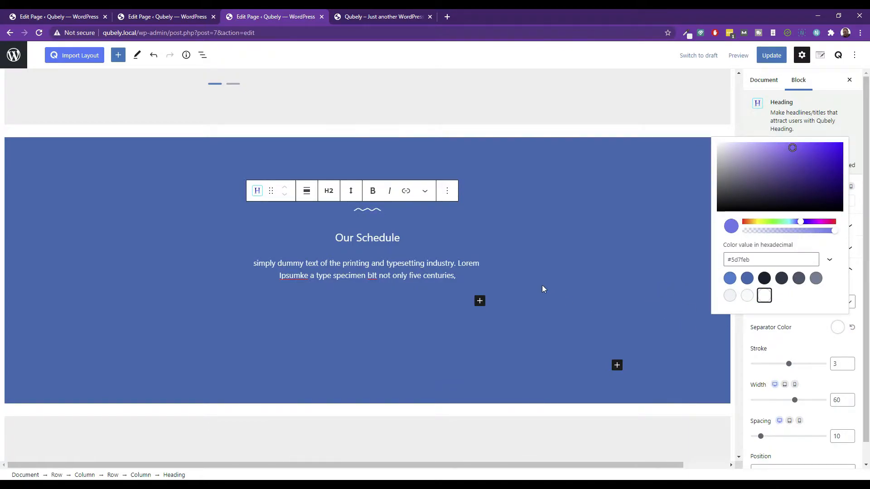
click(804, 342)
Step: Set the heading separator's position to Bottom so it sits between the title and sub heading
scroll(803, 344, down, 1)
click(790, 452)
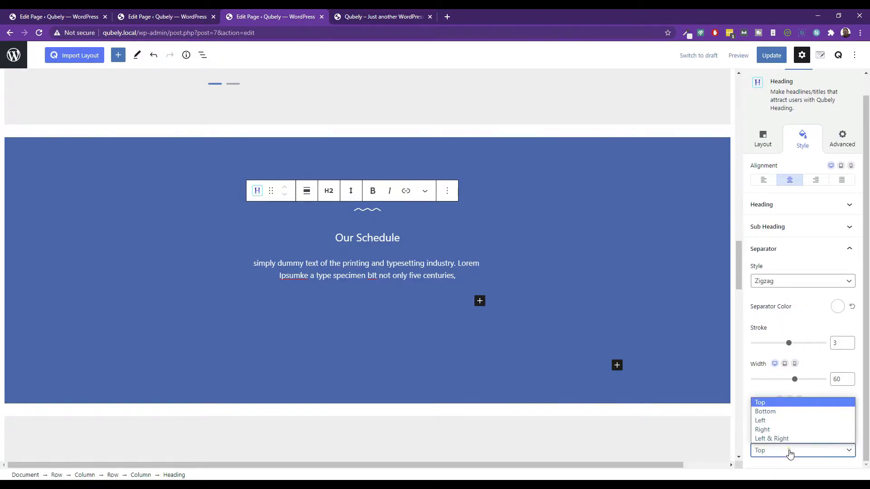
click(771, 413)
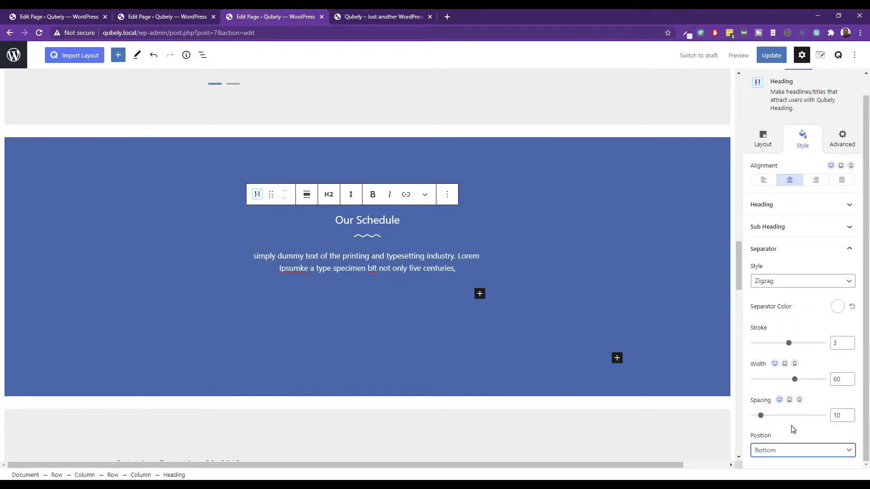
Step: Try the Left, Right and Left & Right separator positions, then set the position back to Bottom
click(783, 451)
click(769, 420)
click(793, 450)
click(768, 429)
click(784, 450)
click(780, 438)
click(780, 449)
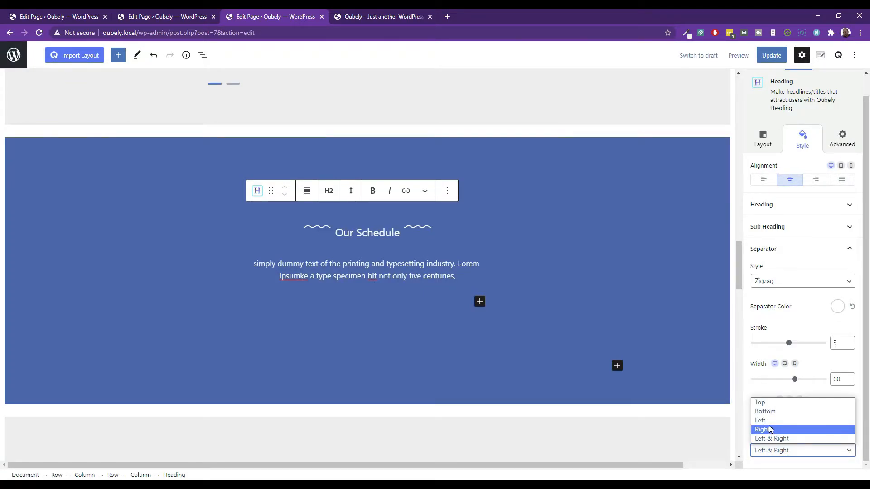
click(766, 411)
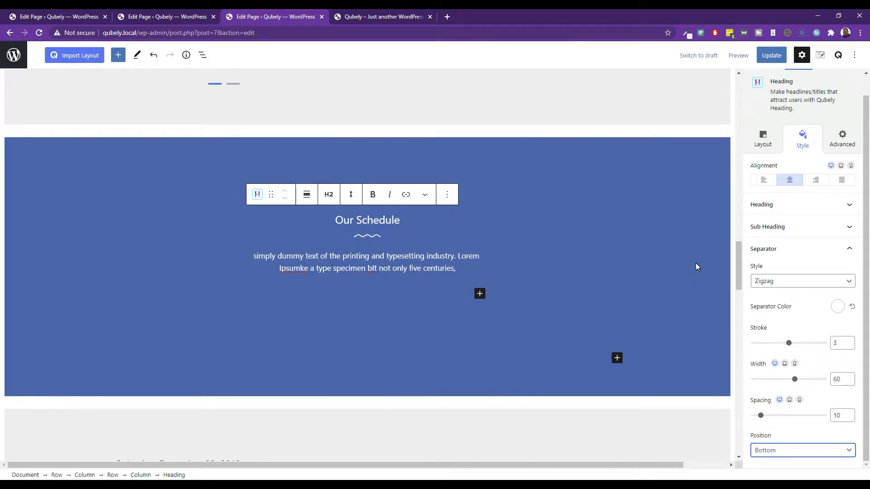
Step: Change the separator style to Line, trying a stroke of 1 before setting it to 2
click(801, 282)
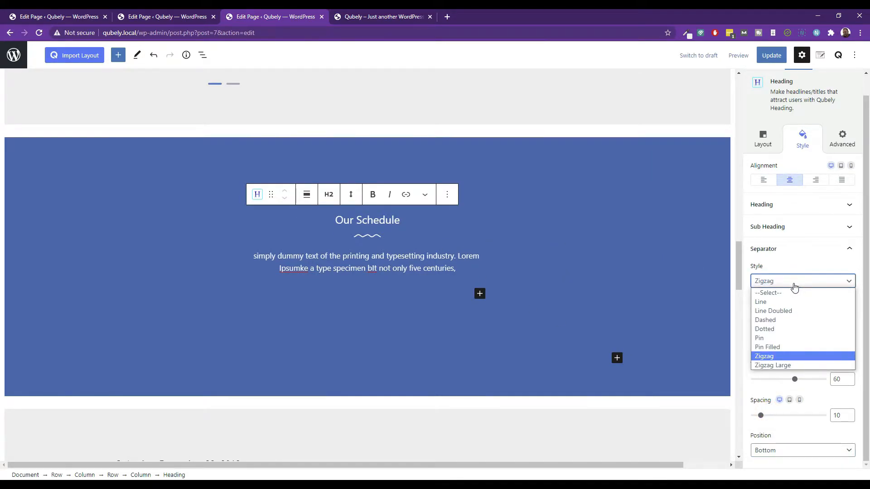
click(779, 302)
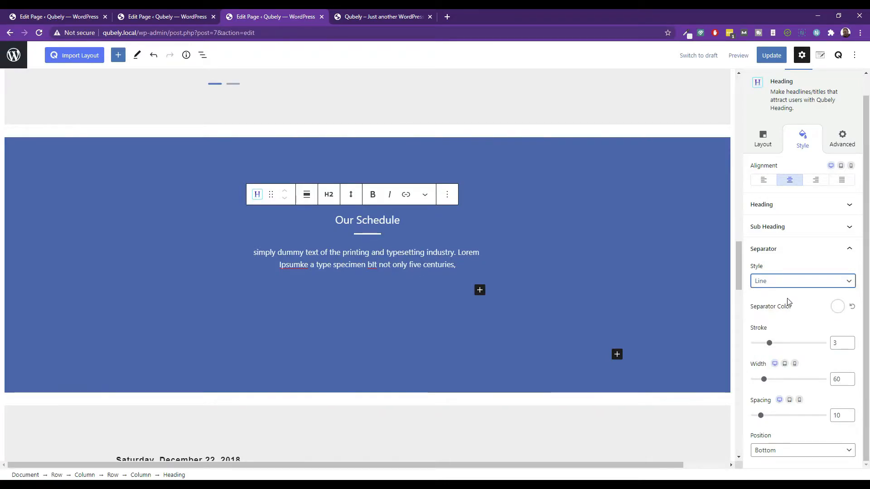
double_click(838, 342)
text(1)
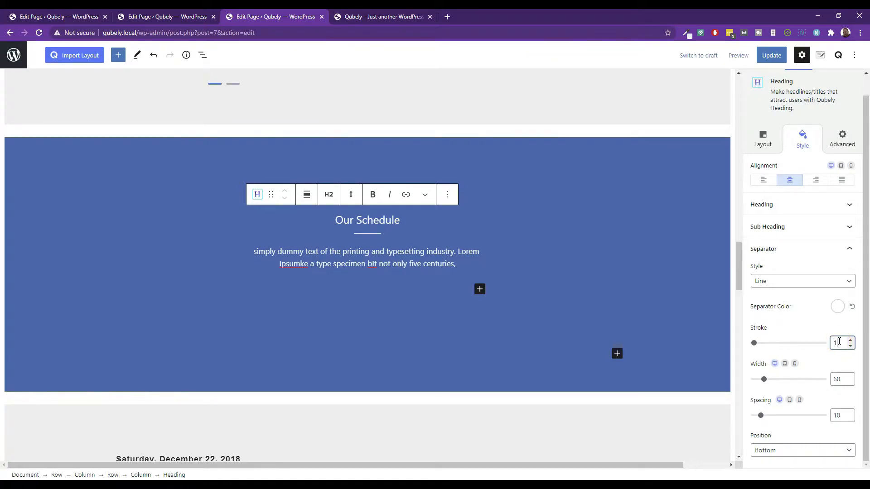
double_click(838, 342)
text(2)
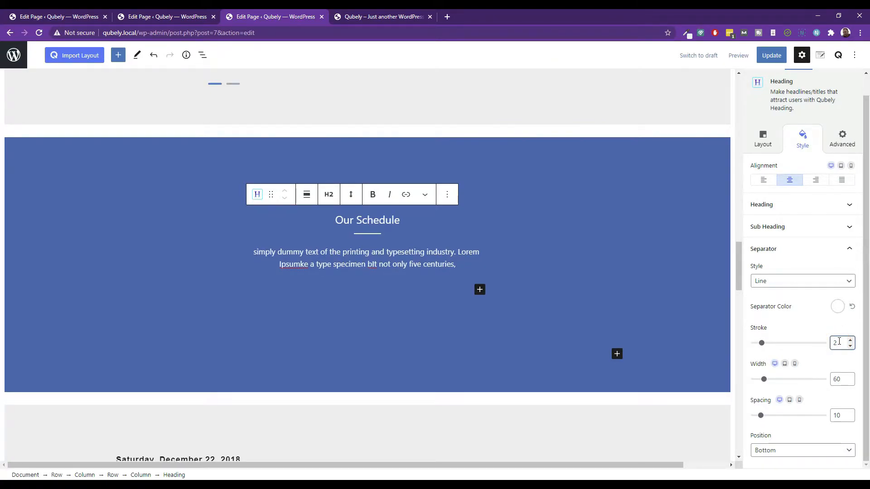
Step: Change the Our Schedule heading's separator style to Line Doubled
click(776, 287)
click(779, 312)
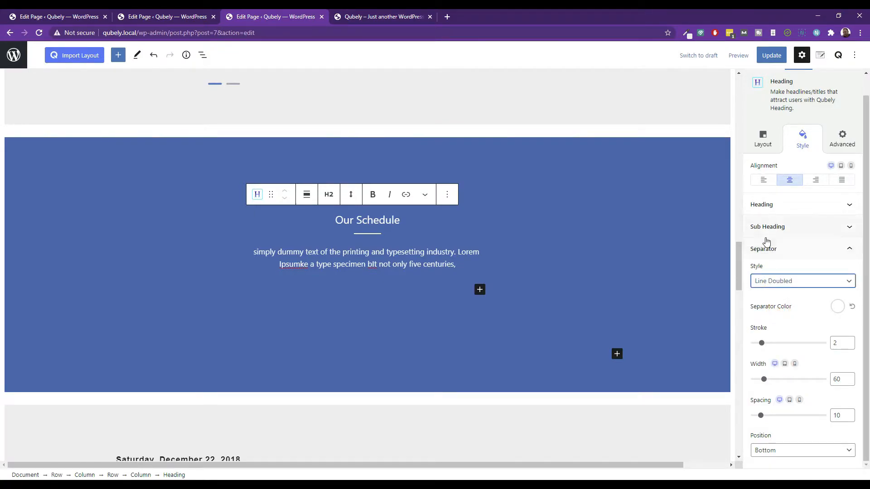
click(788, 286)
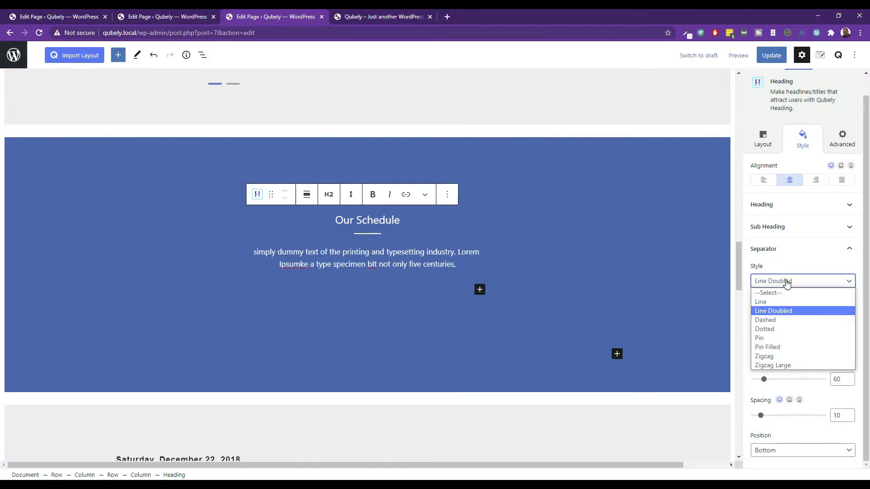
click(782, 310)
click(799, 313)
click(371, 233)
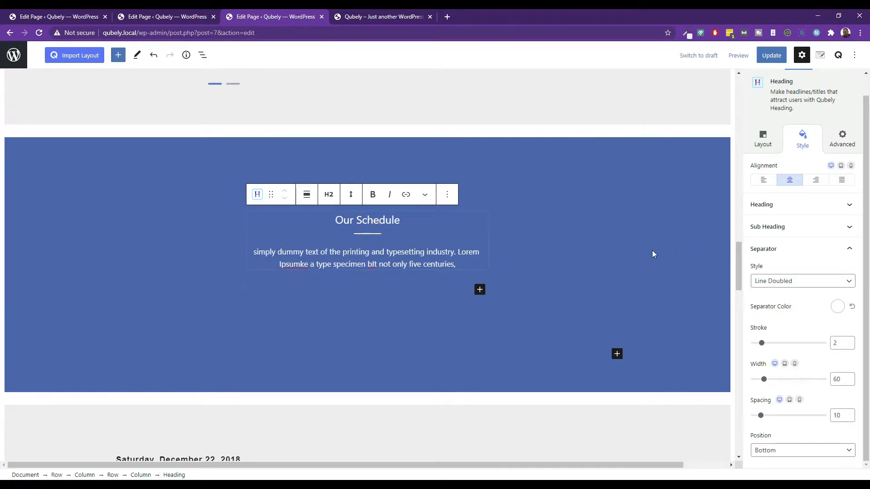
click(784, 280)
click(780, 278)
Step: Update the page and check the Our Schedule section in a new-tab preview
click(773, 55)
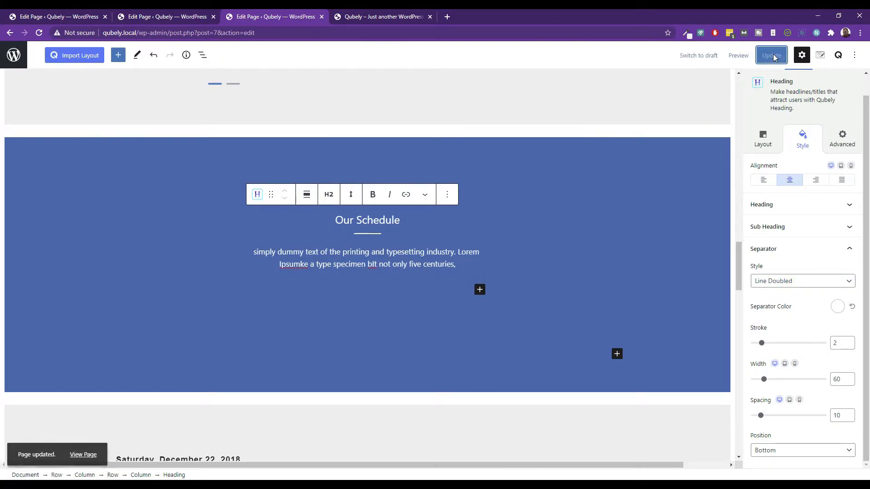
click(729, 54)
click(699, 135)
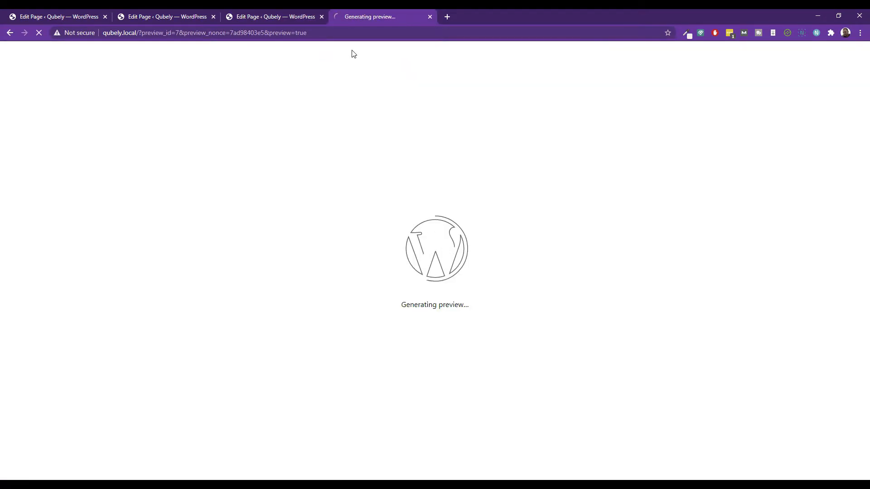
scroll(444, 193, down, 10)
scroll(443, 196, down, 10)
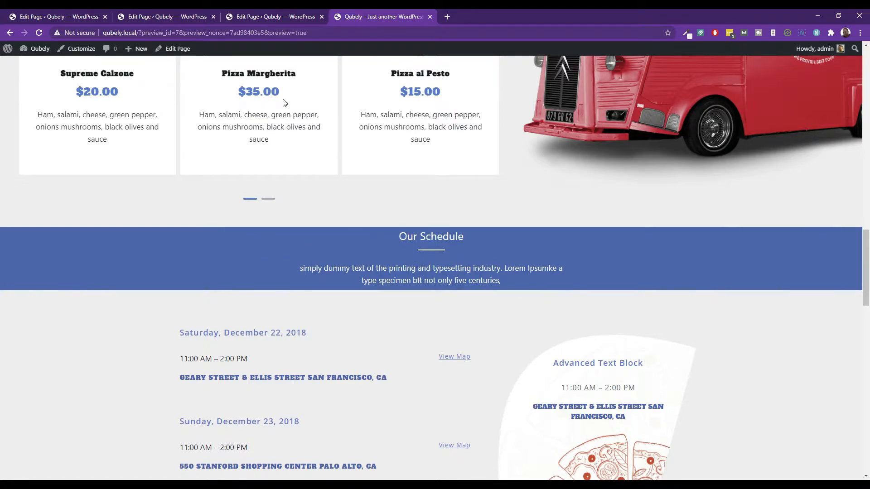
Step: Back in the page editor, set the top and bottom padding of the blue Our Schedule row to 50 px
click(271, 13)
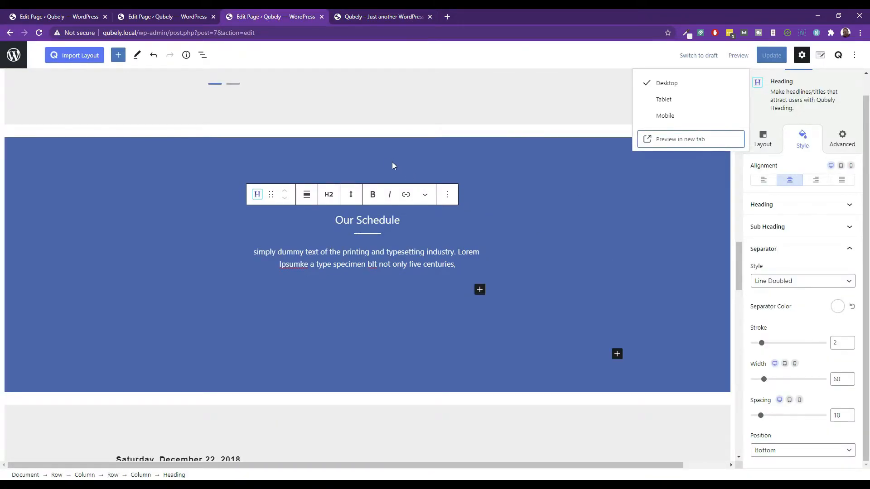
click(391, 162)
click(74, 161)
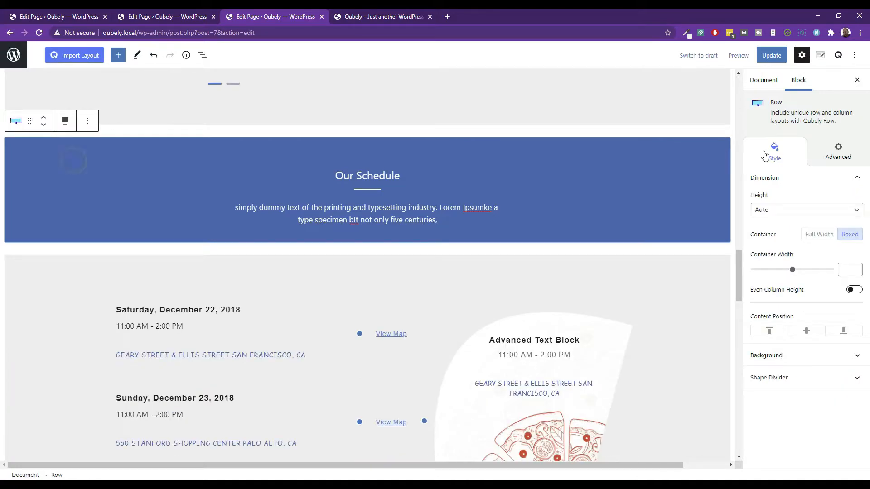
click(66, 160)
click(146, 156)
click(443, 159)
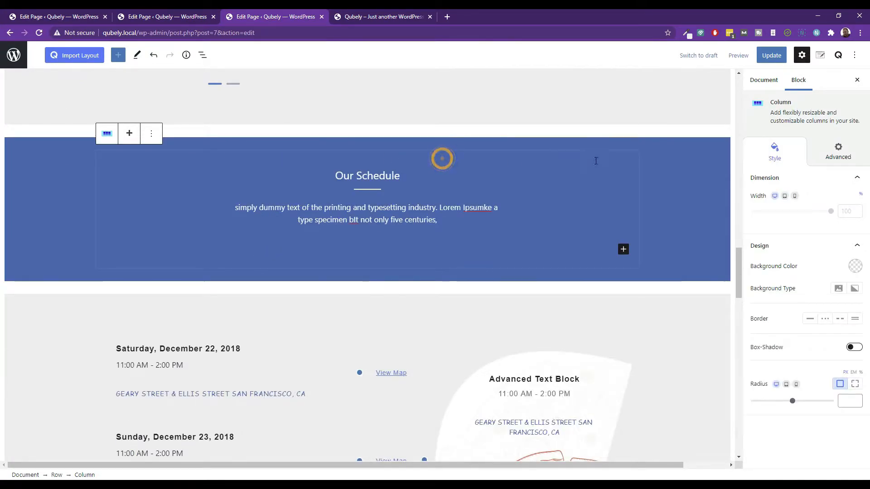
click(711, 158)
click(839, 154)
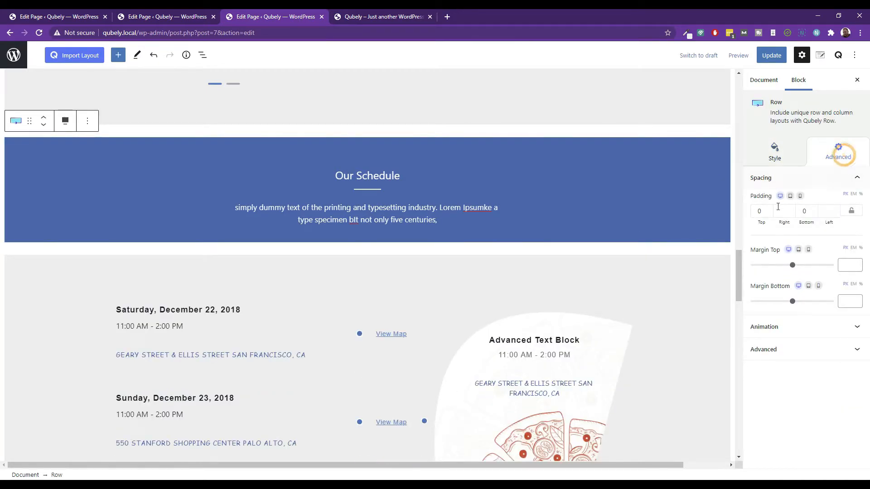
drag(762, 212, 755, 207)
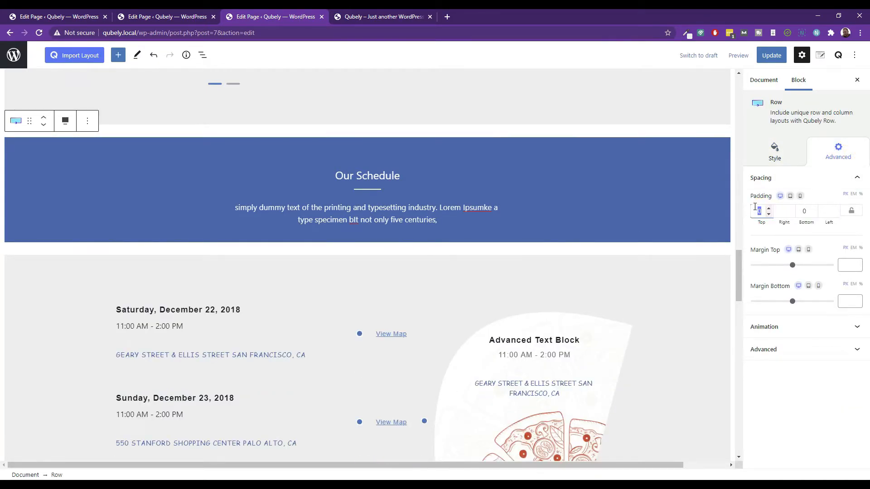
text(50)
key(Tab)
key(Tab)
text(50)
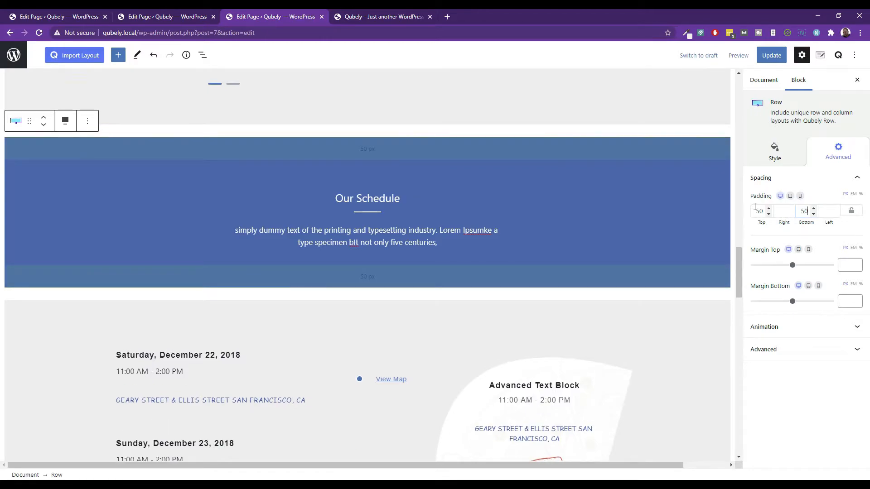
Step: Update the page with the new row padding and preview it in a new tab
click(771, 55)
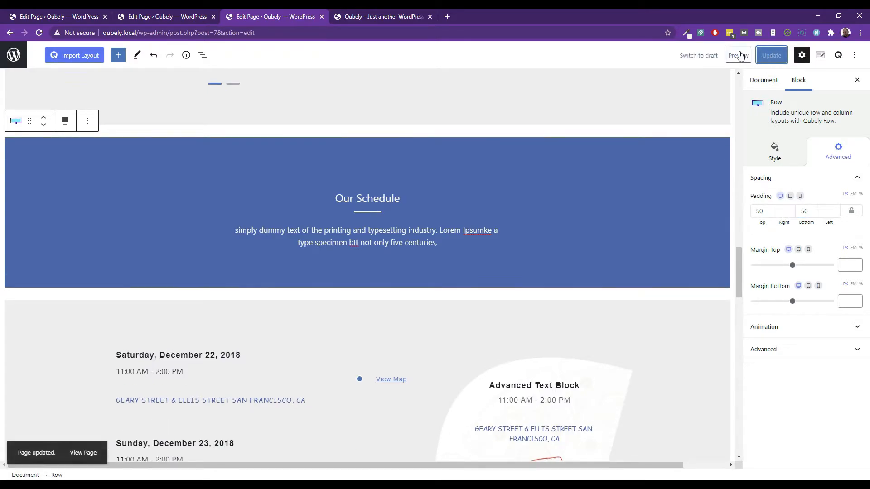
click(738, 55)
click(708, 138)
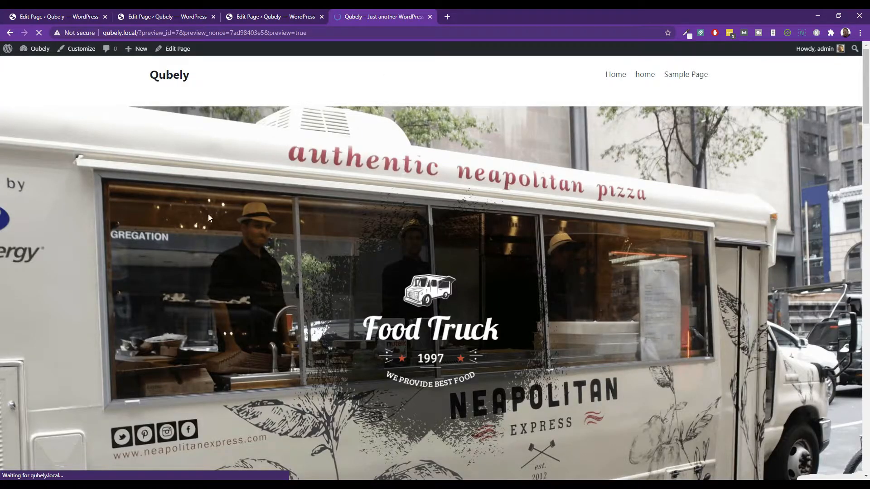
Step: Examine the previewed page from the Our Schedule section down to the video and back up to the pizza menu cards
scroll(439, 233, down, 20)
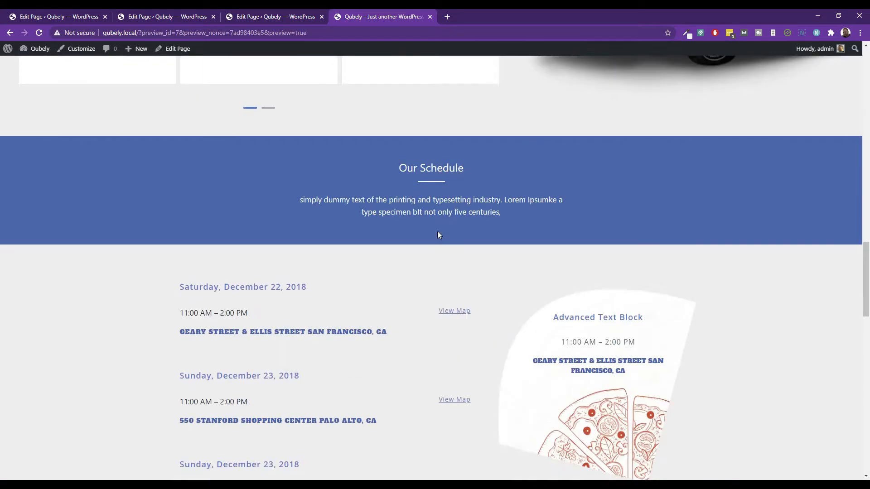
scroll(426, 220, up, 3)
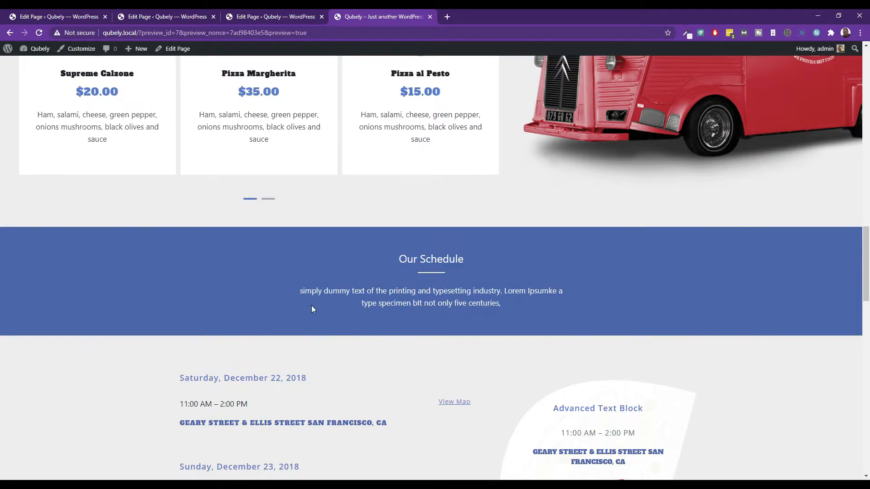
scroll(482, 323, down, 20)
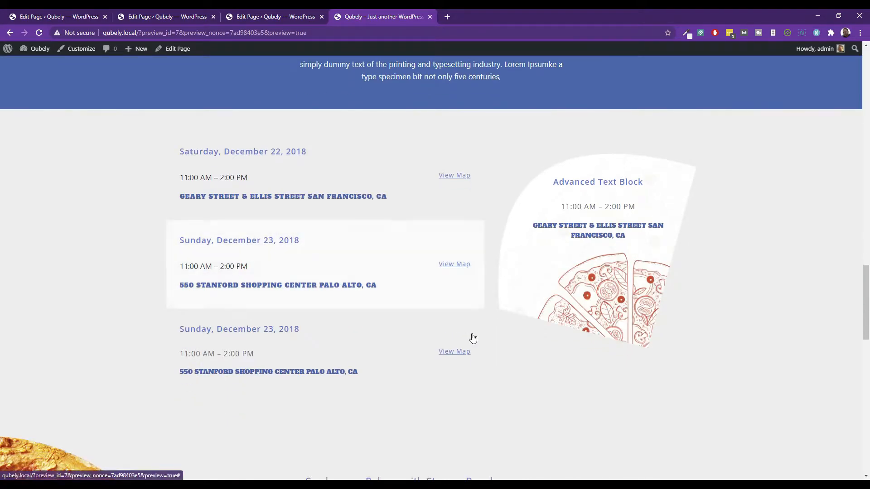
scroll(472, 339, up, 20)
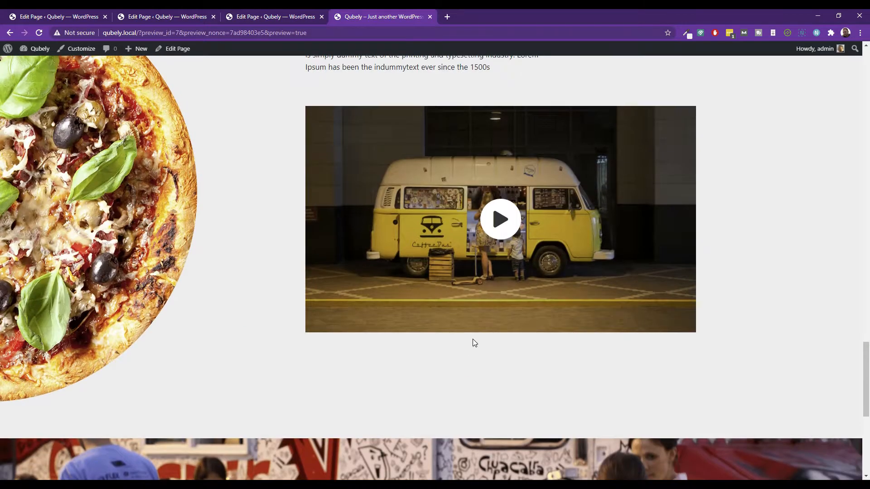
scroll(466, 328, up, 14)
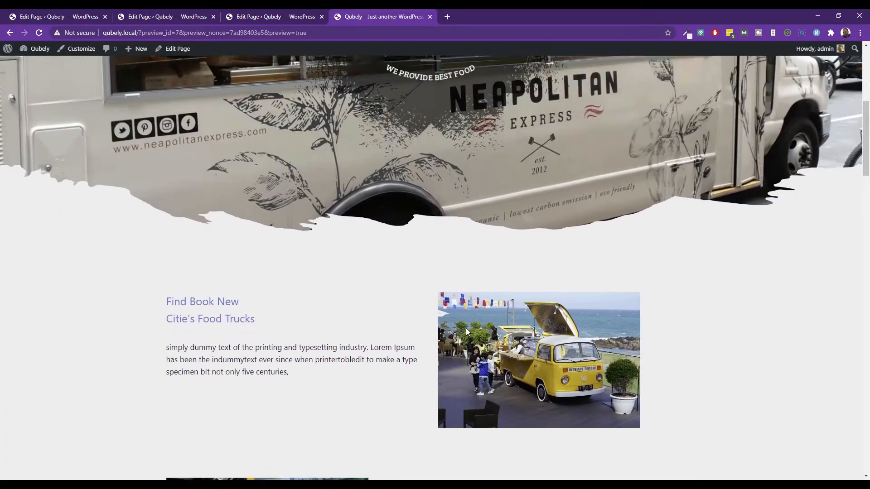
scroll(466, 328, down, 12)
scroll(466, 328, down, 4)
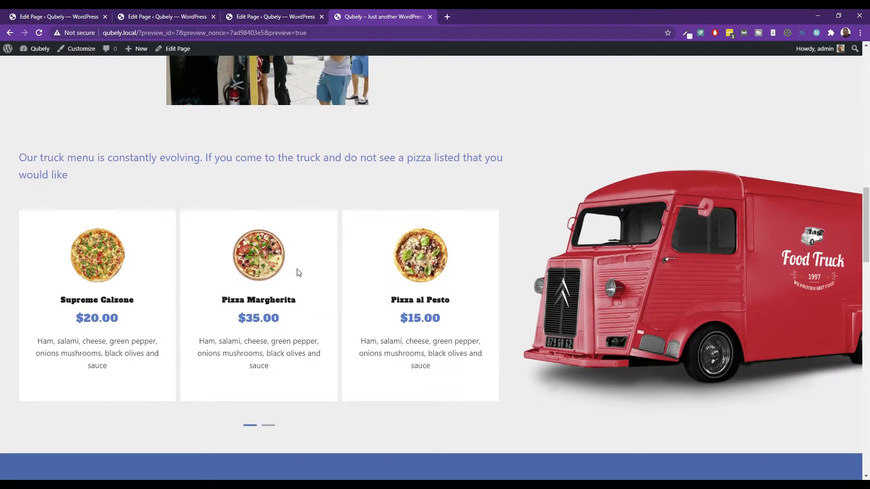
Step: Back in the page editor, select the Testimonial Carousel block that holds the pizza menu cards
click(267, 13)
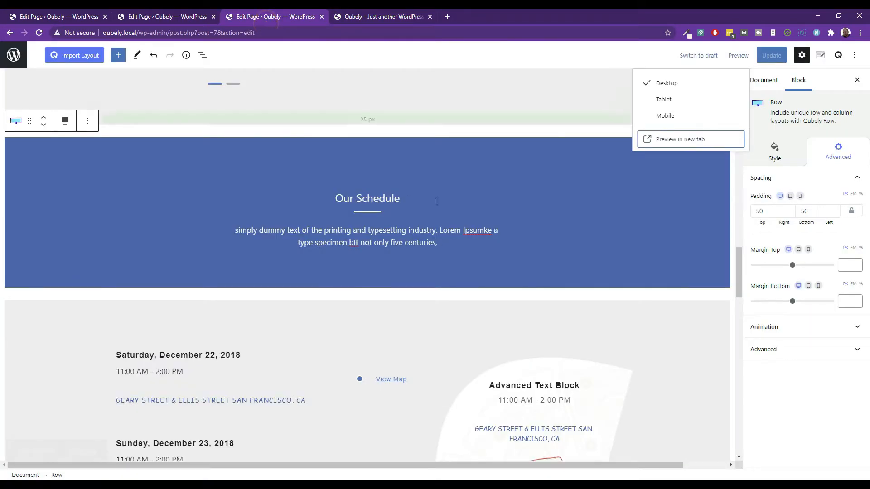
scroll(282, 192, up, 10)
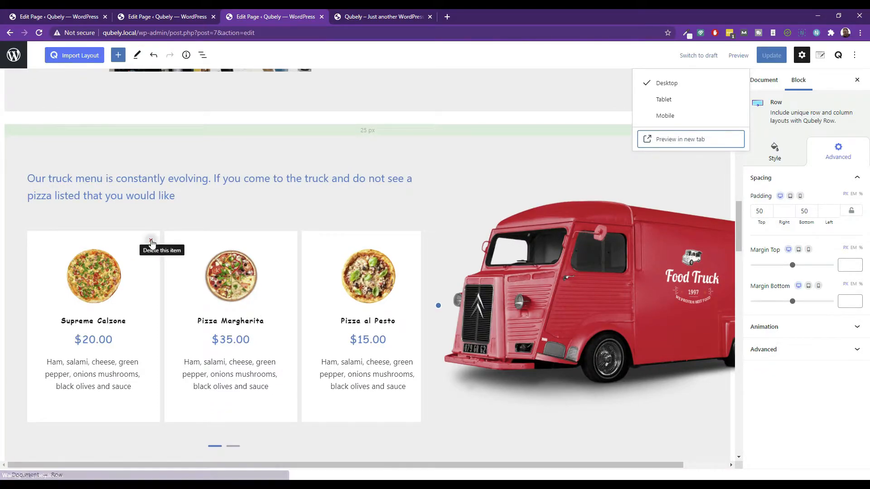
click(42, 251)
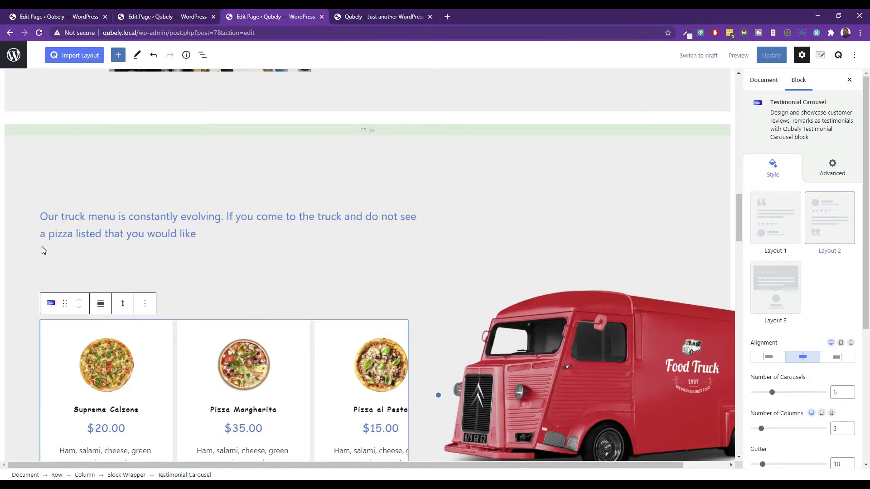
scroll(171, 242, down, 3)
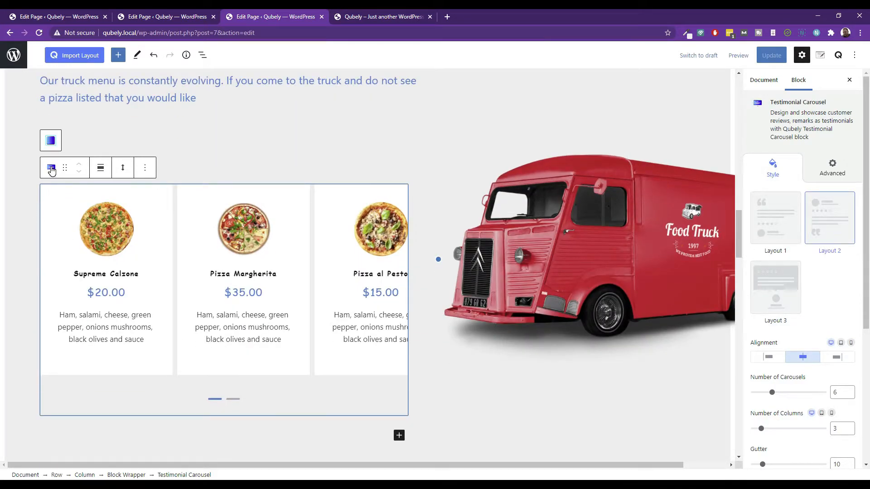
click(51, 169)
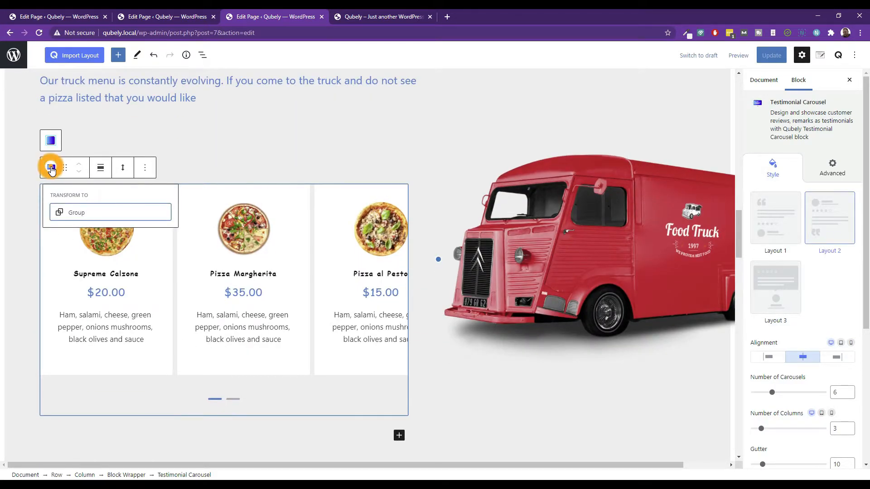
click(64, 168)
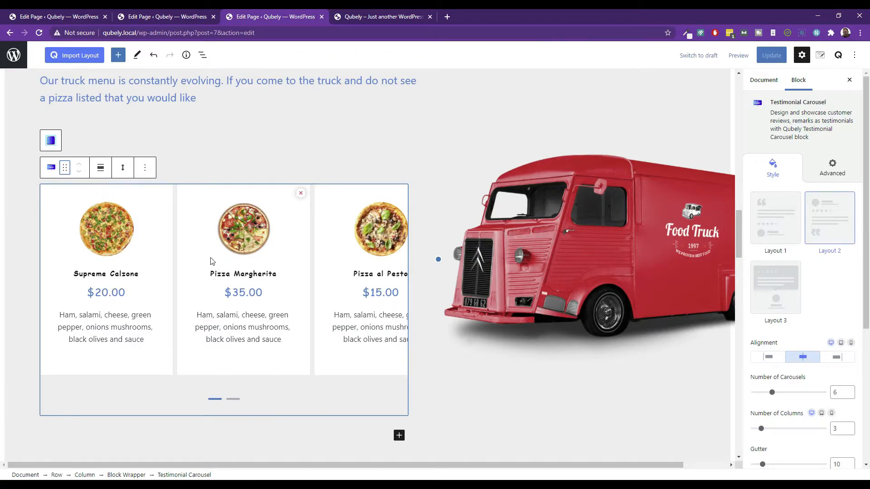
Step: Turn on arrow navigation in the pizza carousel's settings
scroll(795, 313, down, 5)
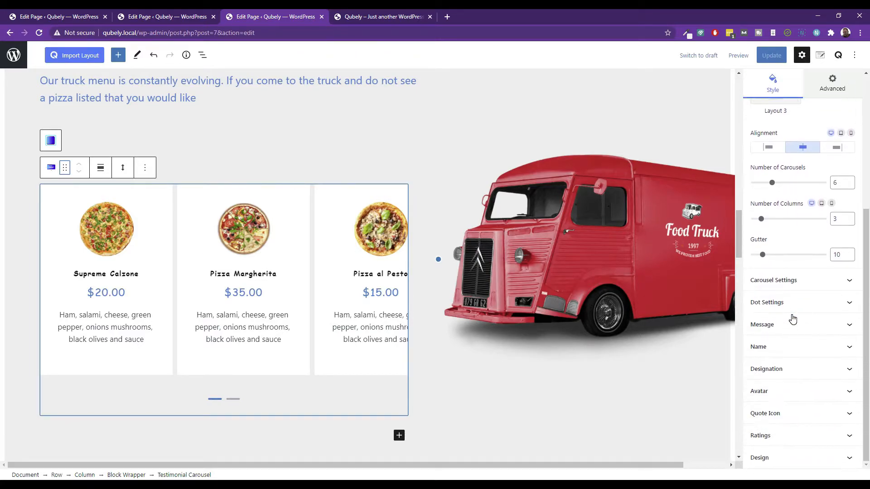
click(784, 280)
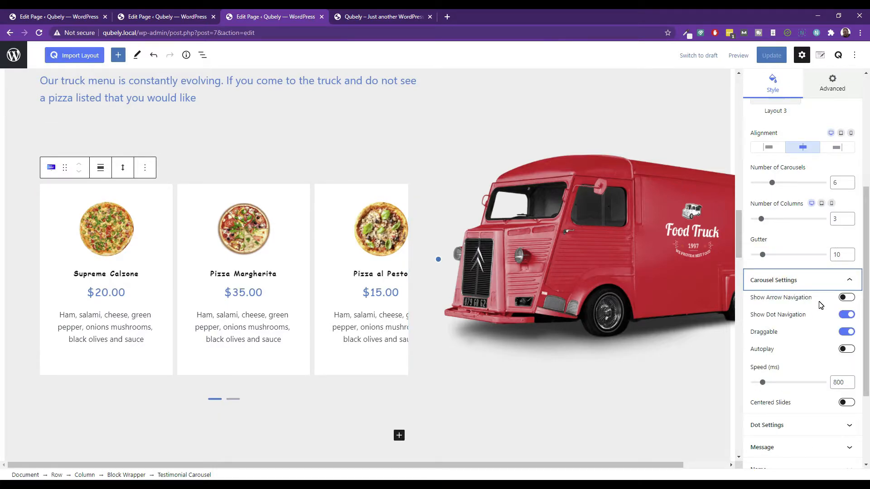
click(847, 299)
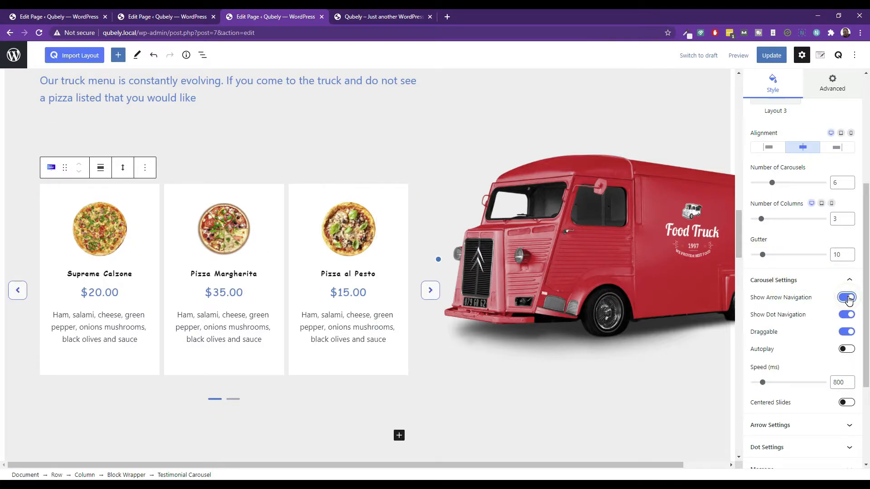
click(847, 298)
click(847, 298)
Step: Turn off the pizza carousel's dot navigation and leave Draggable enabled
click(847, 315)
click(847, 316)
click(847, 316)
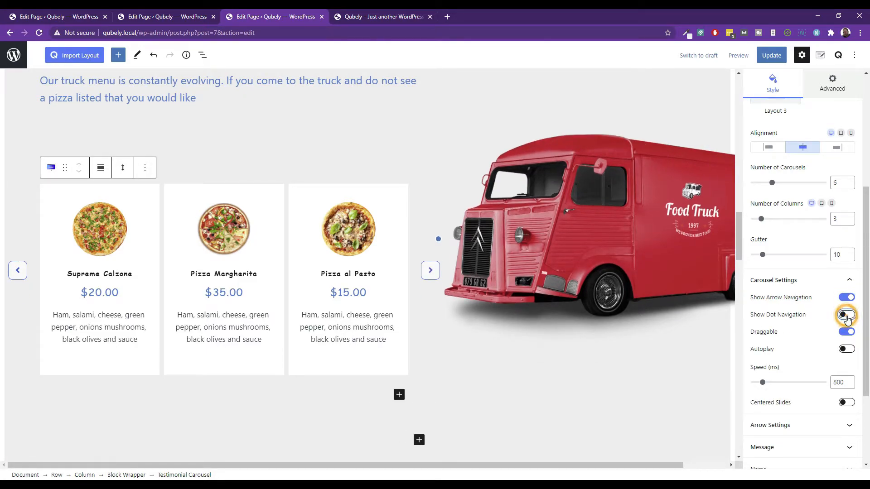
click(846, 334)
click(845, 333)
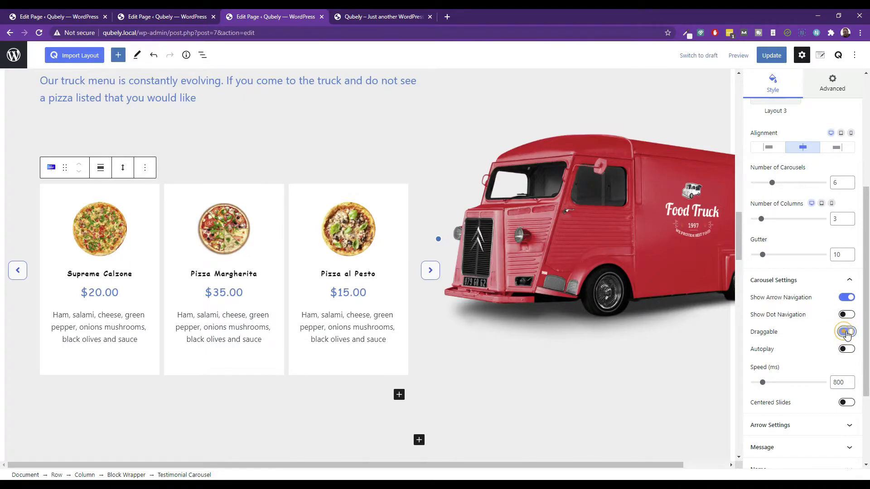
Step: Try the long arrow style for the carousel navigation and switch back to the chevron style
scroll(801, 391, down, 1)
click(799, 386)
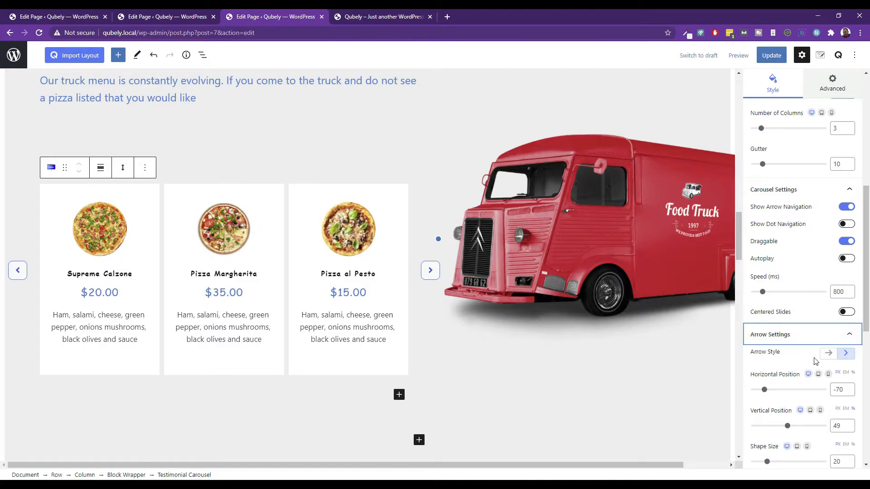
click(831, 357)
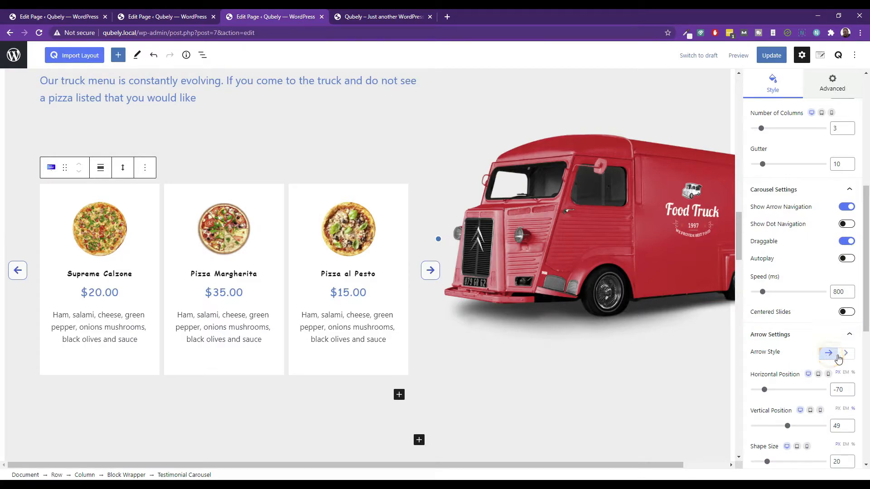
click(846, 356)
Step: Review the carousel's arrow position, size and colour options and its Message, Name, Designation and Avatar settings
scroll(800, 363, down, 3)
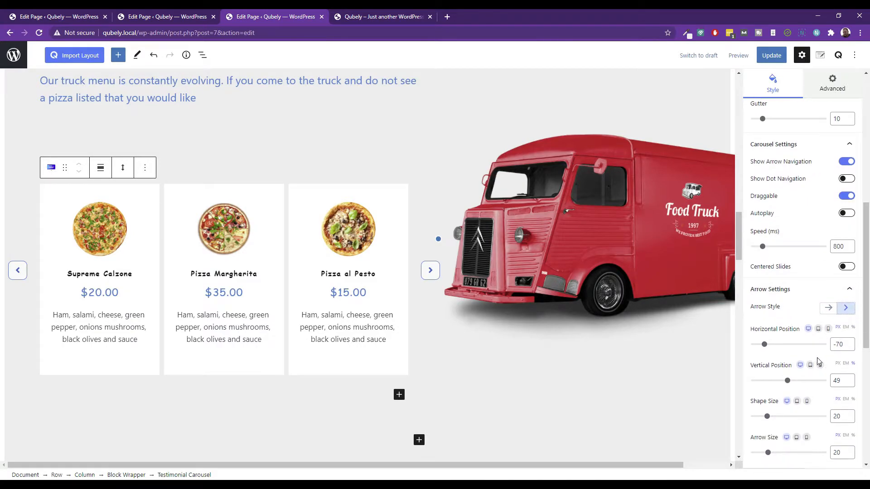
scroll(823, 390, down, 3)
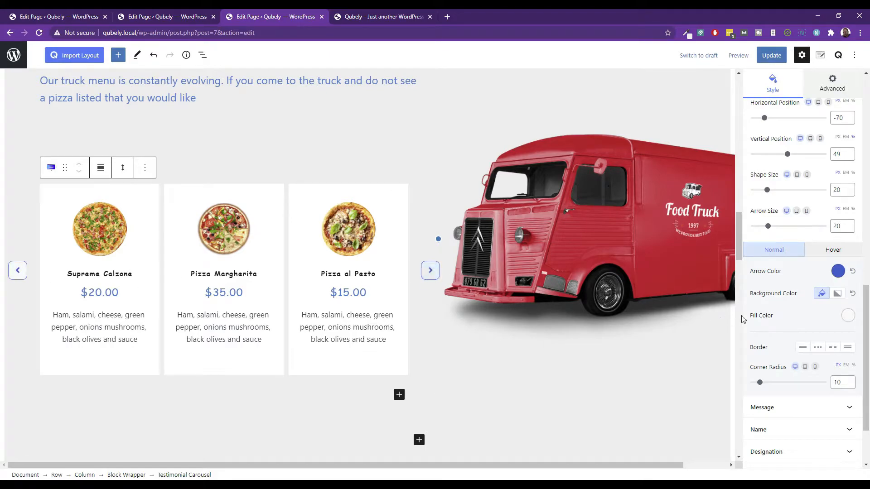
scroll(785, 348, down, 2)
click(773, 325)
scroll(782, 358, down, 3)
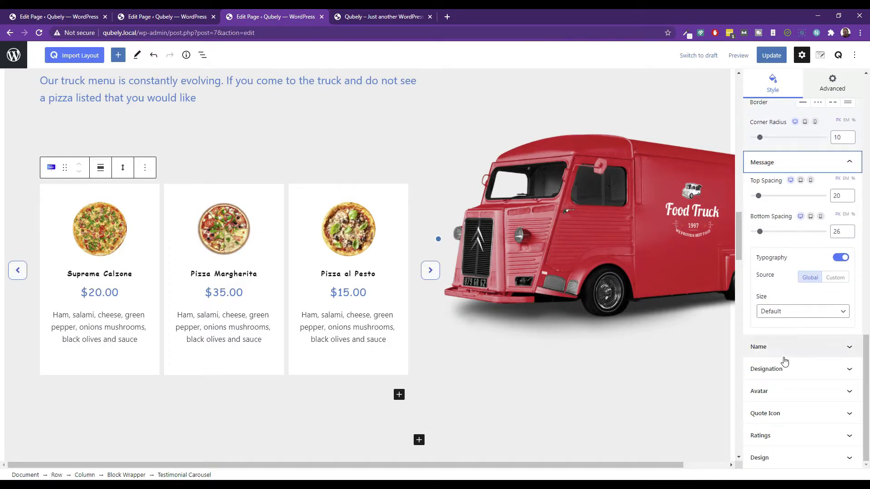
click(777, 348)
scroll(765, 365, down, 4)
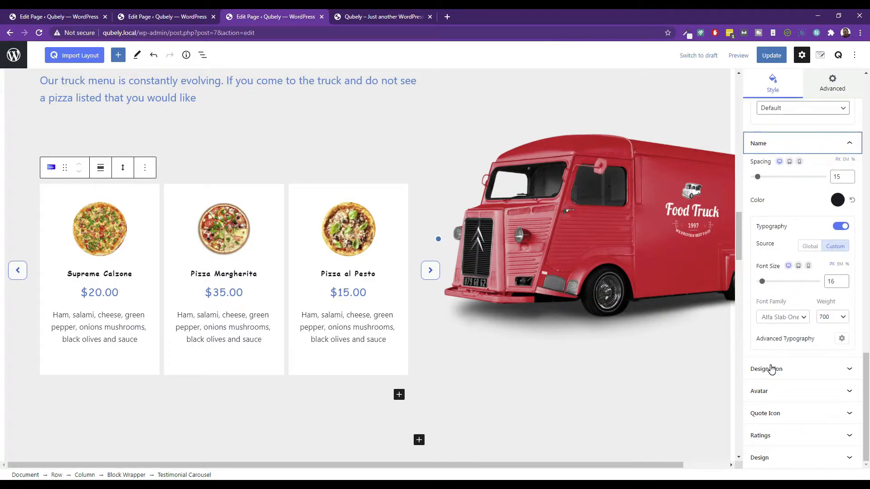
click(774, 367)
scroll(776, 369, down, 3)
click(766, 396)
scroll(779, 385, down, 5)
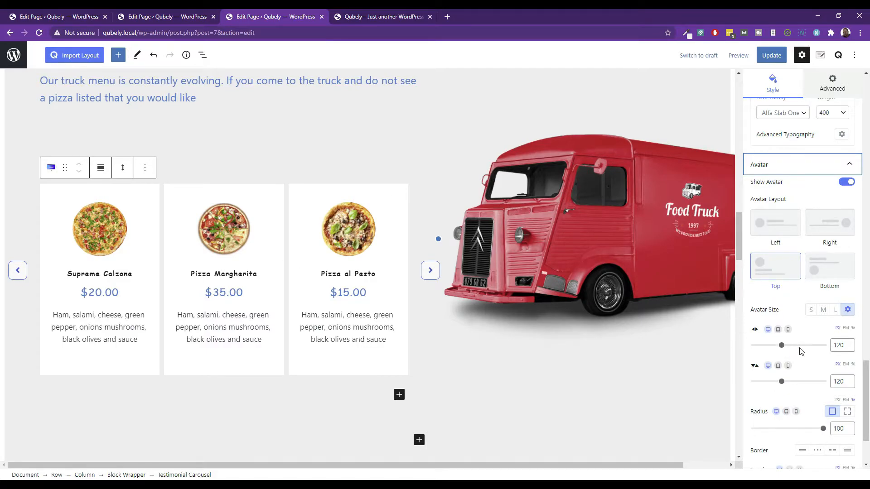
scroll(800, 350, down, 2)
Step: Try the Left, Right and Bottom avatar layouts on the pizza cards and return to the Top layout
scroll(788, 346, up, 4)
click(774, 313)
click(761, 351)
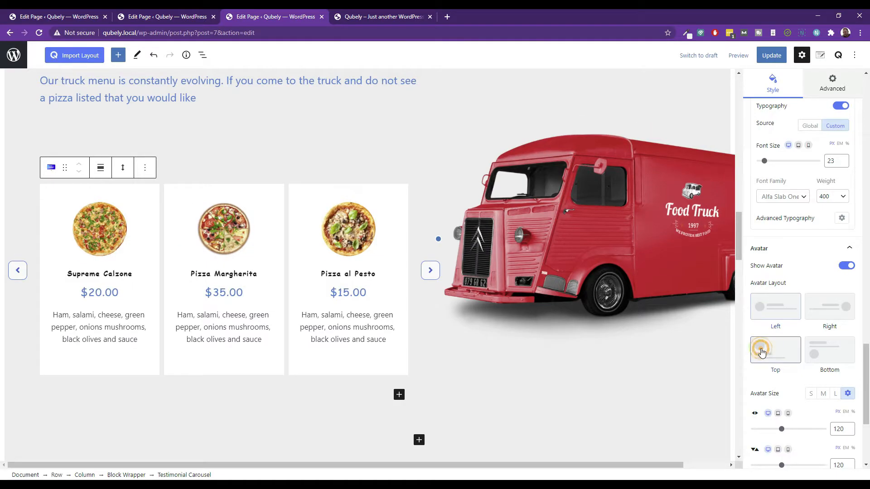
click(832, 312)
click(773, 349)
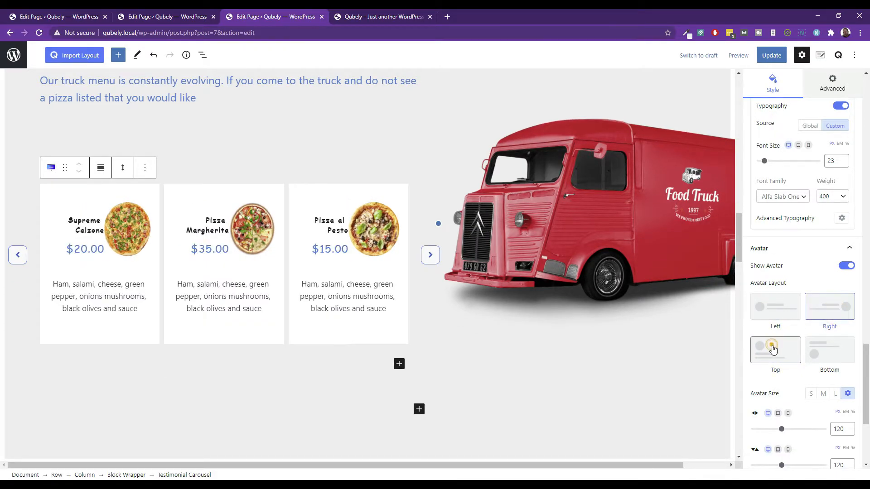
click(834, 354)
click(769, 353)
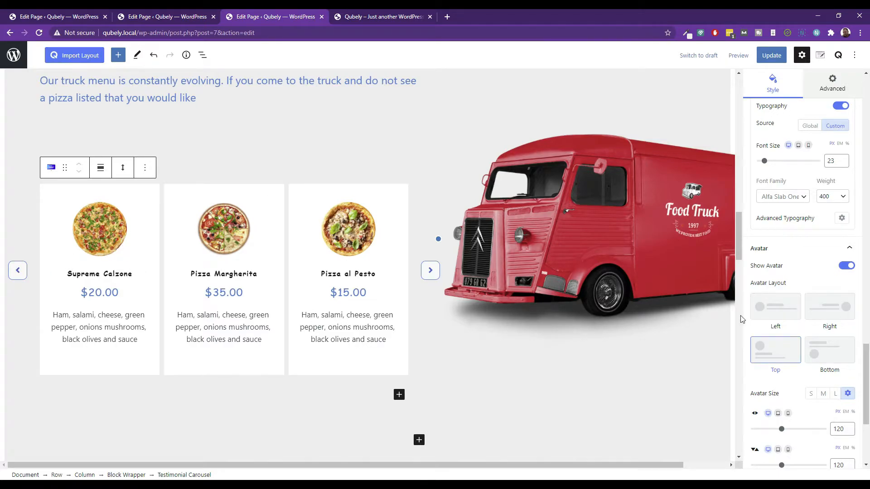
Step: Review the carousel's Quote Icon, Ratings and Design settings
scroll(823, 333, down, 4)
click(780, 412)
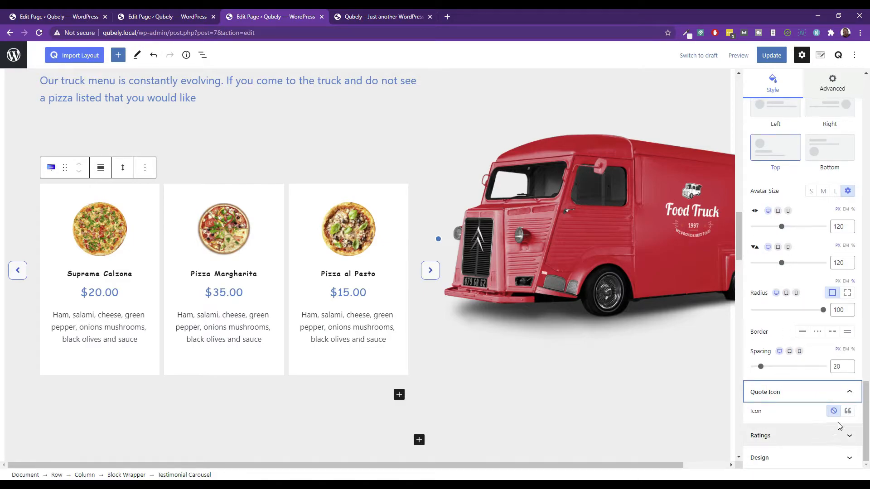
click(766, 436)
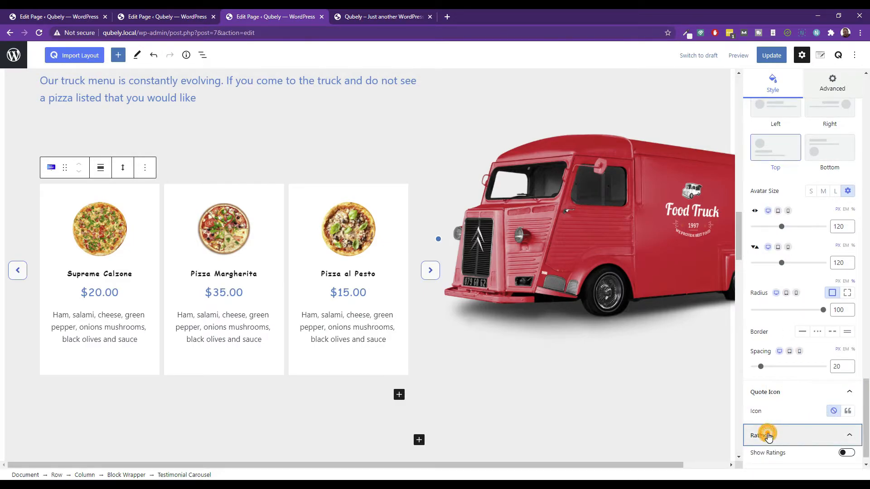
click(772, 459)
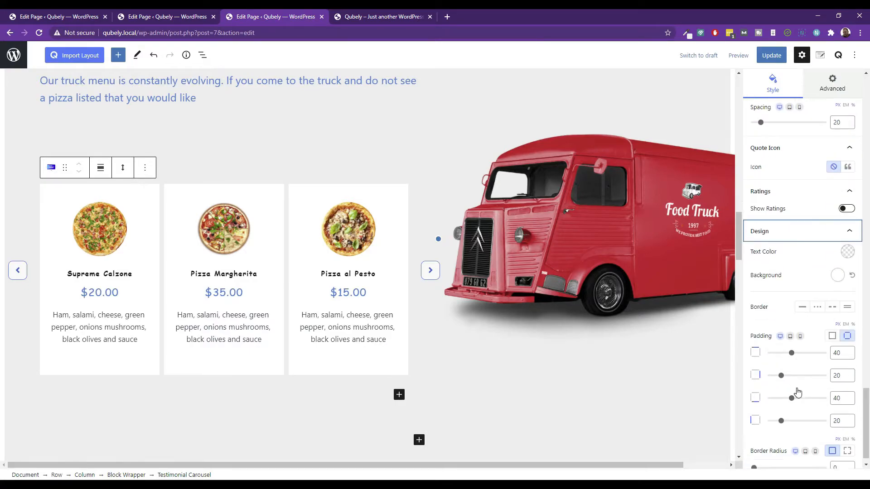
scroll(799, 396, down, 1)
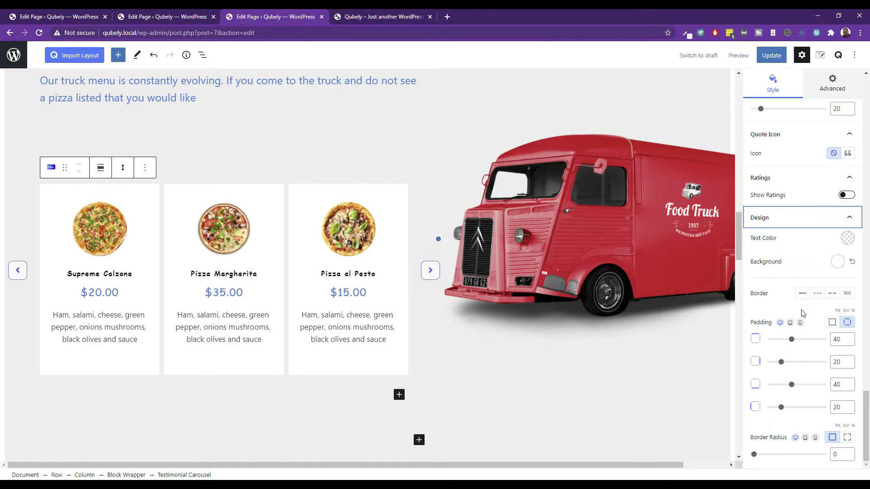
Step: Try different border styles on the pizza cards, including the solid one, and reset the border
click(815, 296)
click(822, 294)
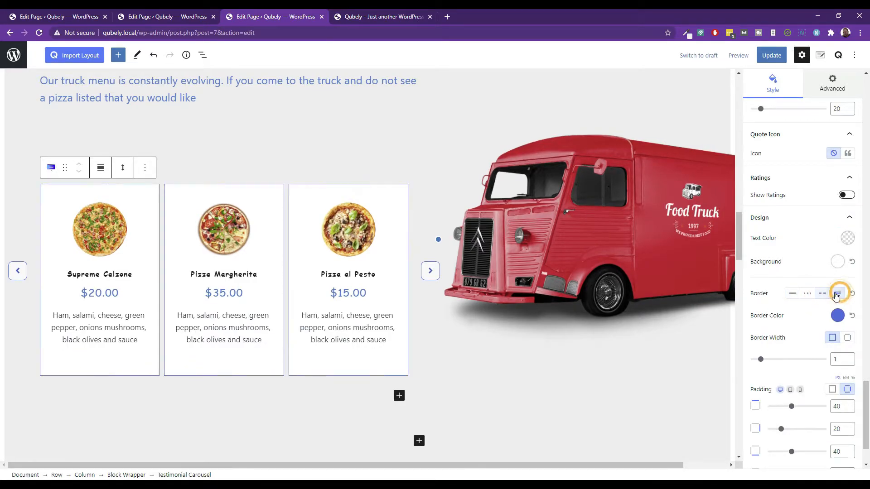
click(792, 294)
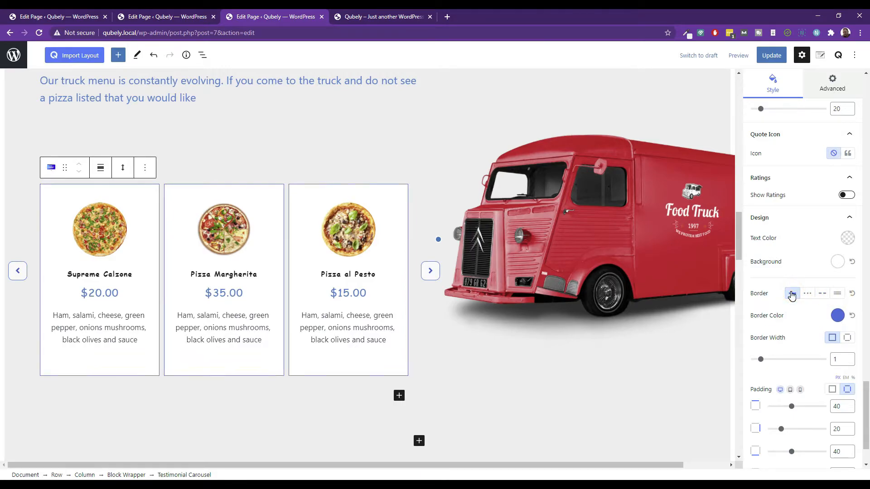
click(854, 294)
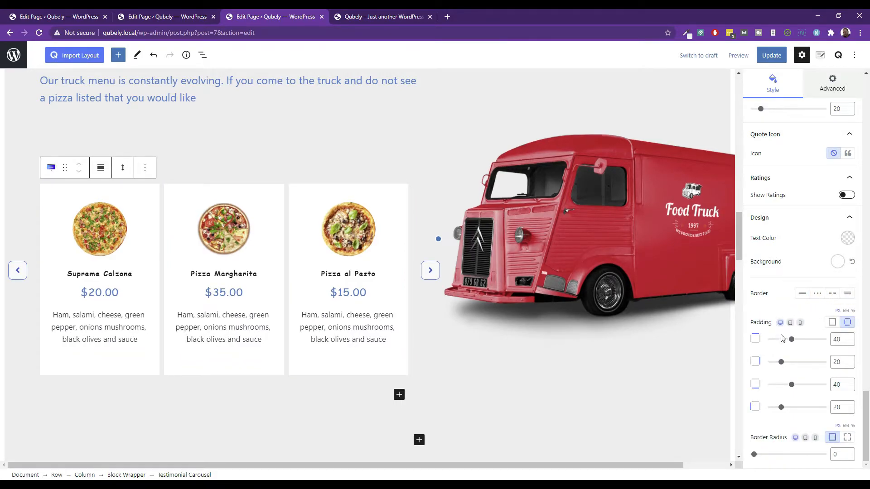
Step: Set the pizza cards' border radius to 25 px
mouse_move(756, 456)
mouse_down()
mouse_move(804, 454)
mouse_move(773, 456)
mouse_up()
double_click(837, 453)
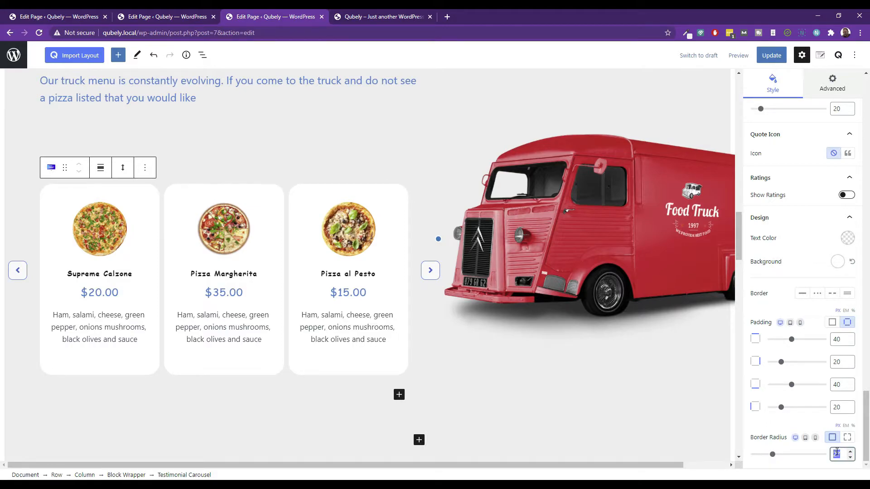
text(25)
Step: Browse the carousel forward and back to check the rounded corners on the pizza cards
click(430, 273)
click(430, 274)
click(430, 274)
click(430, 273)
click(18, 271)
click(17, 270)
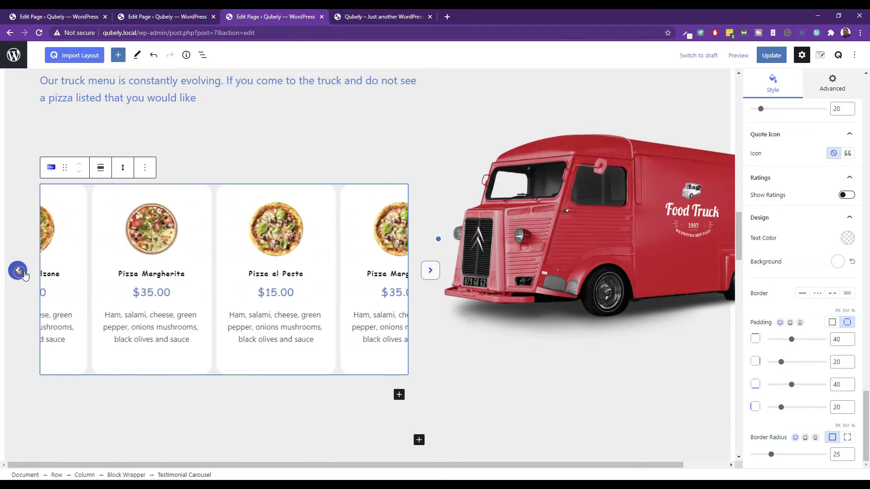
Step: View the carousel's Advanced options and the page's Document settings, and open a pizza image's media picker, closing it without selecting anything
click(145, 168)
click(845, 77)
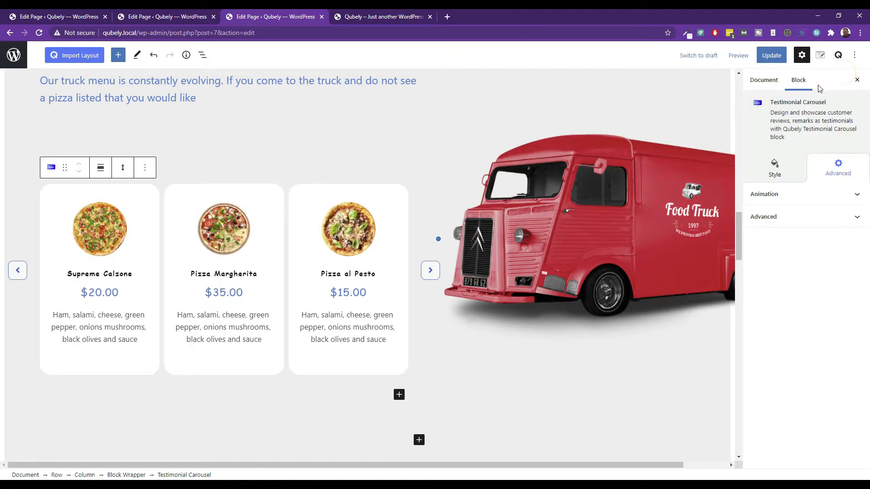
click(763, 80)
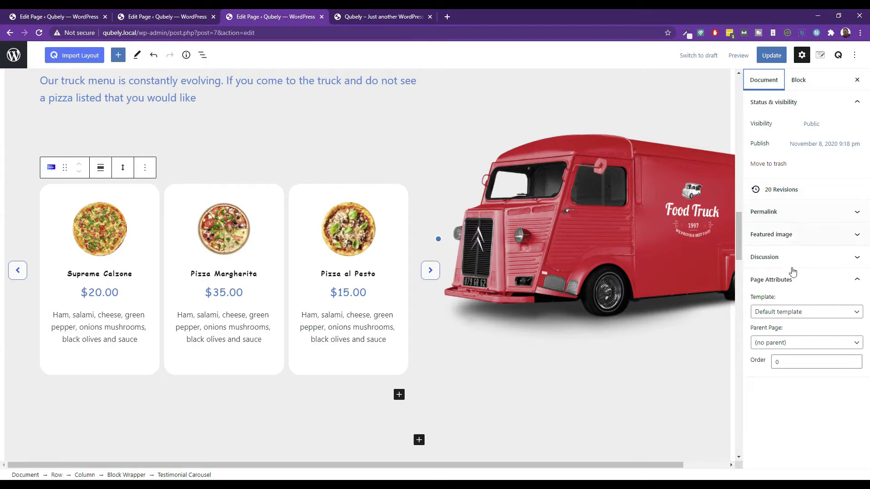
click(212, 244)
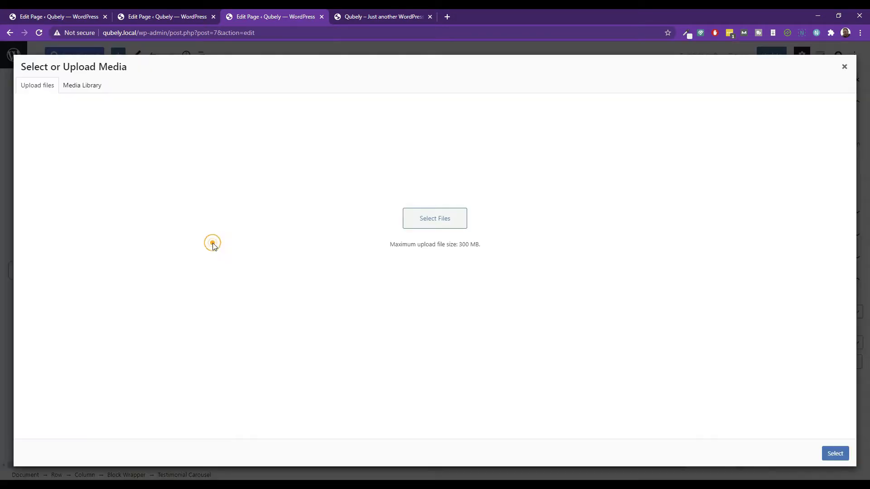
click(844, 67)
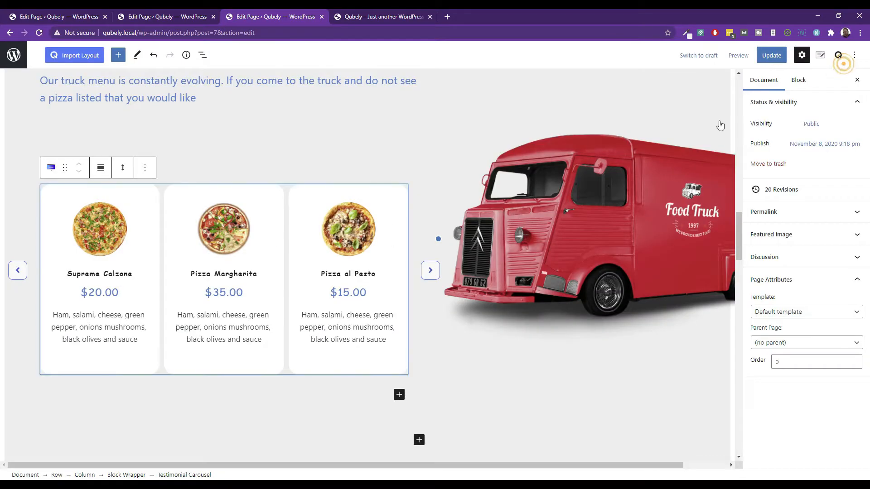
Step: Replace the description on the Supreme Calzone card with "This is a dog"
triple_click(214, 326)
triple_click(118, 322)
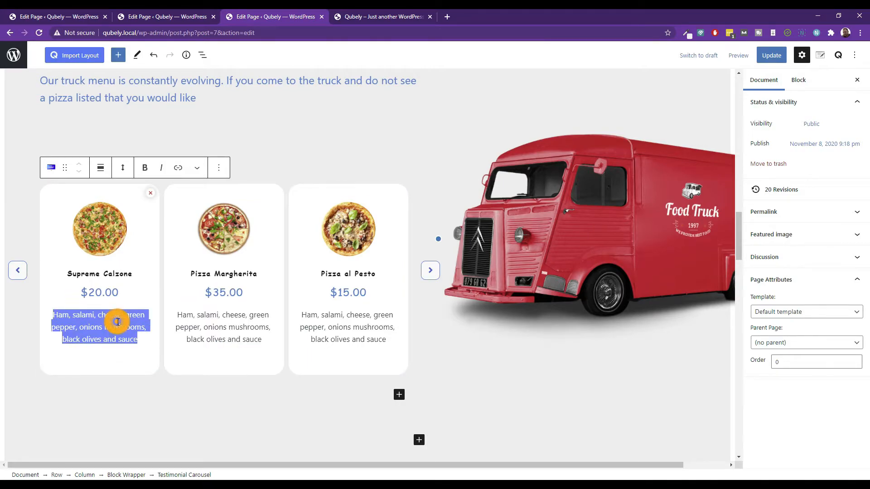
text(T)
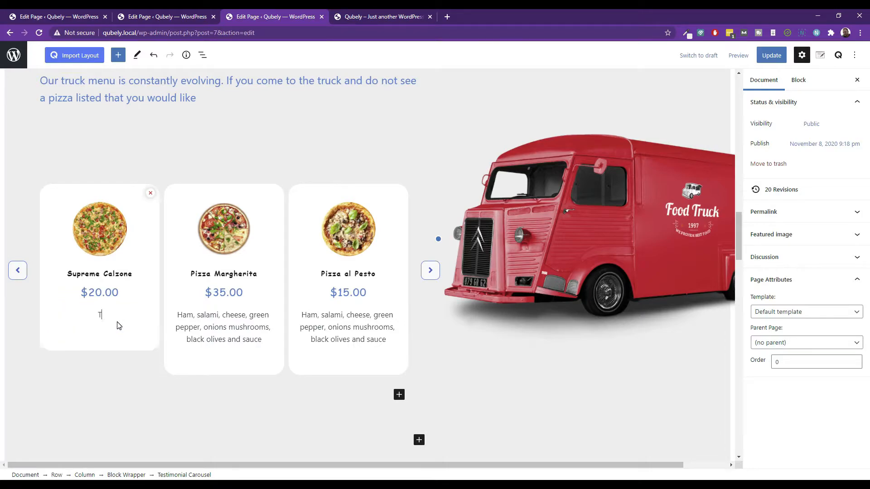
text(his is a dog)
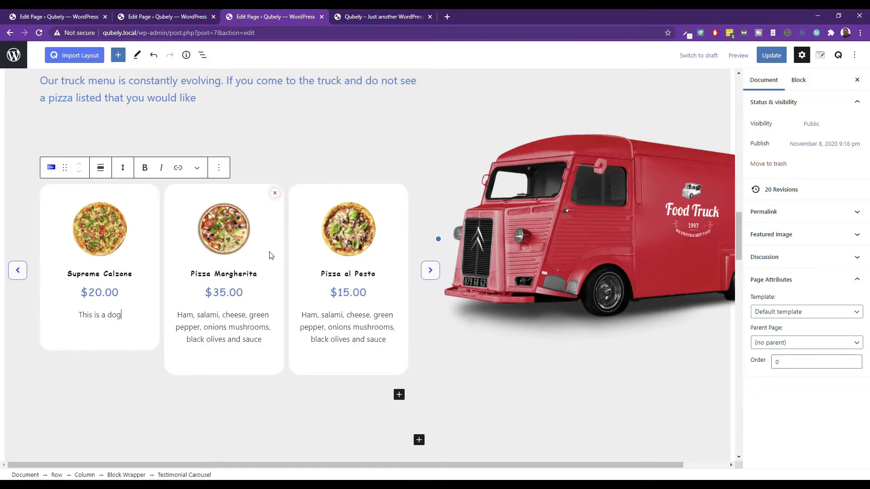
Step: Go to the other carousel slides and select the price and name text on the first card to check they are editable
click(18, 272)
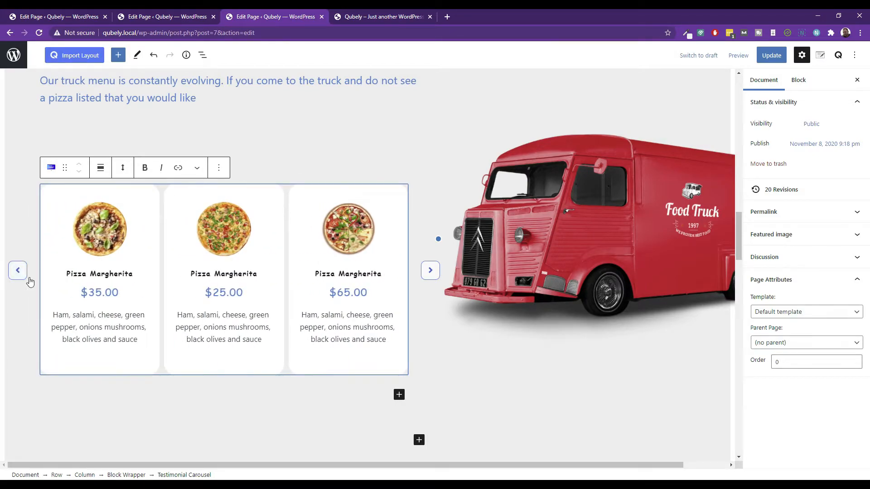
drag(119, 299, 81, 299)
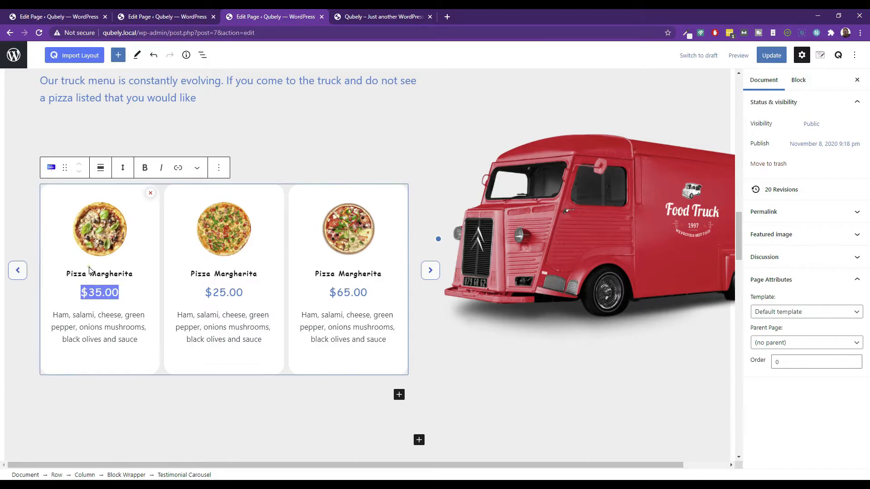
click(90, 274)
triple_click(89, 273)
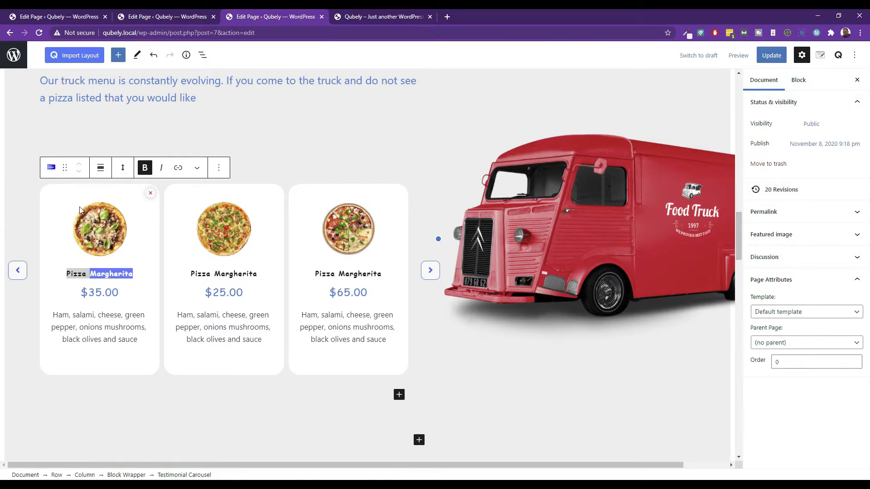
Step: Try transforming the testimonial carousel into a group and view the blocks that can be added inside it
click(52, 168)
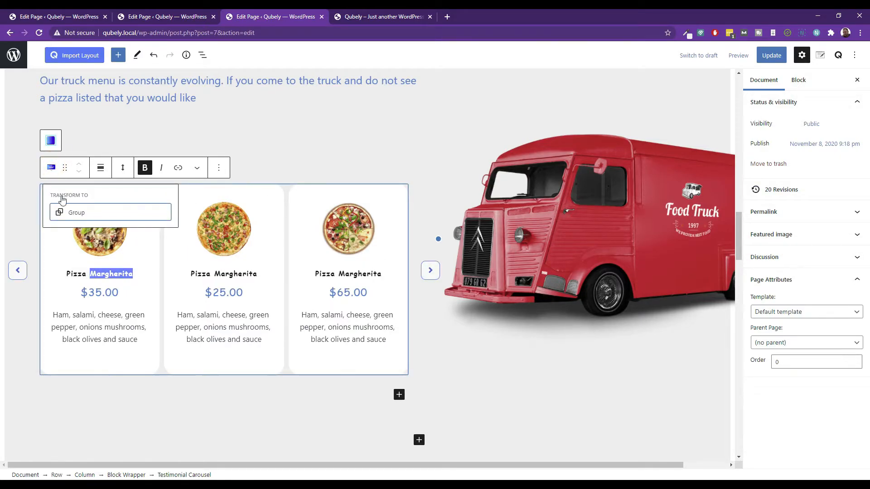
click(79, 216)
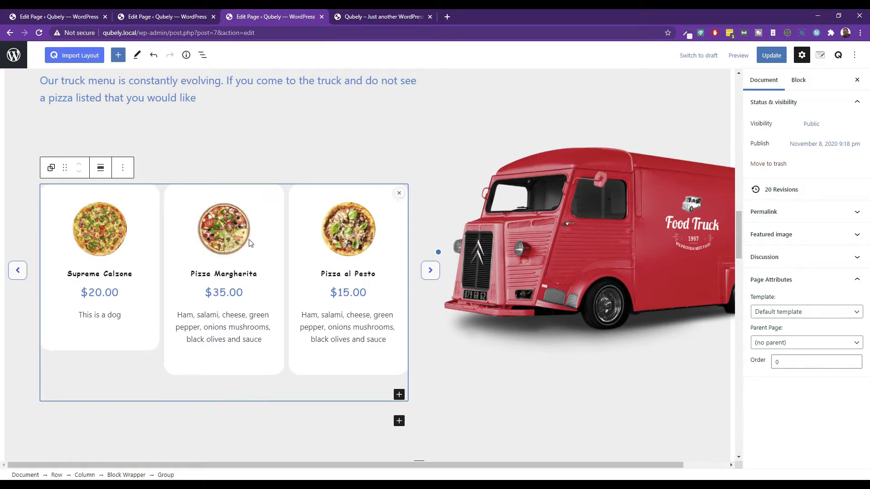
click(399, 395)
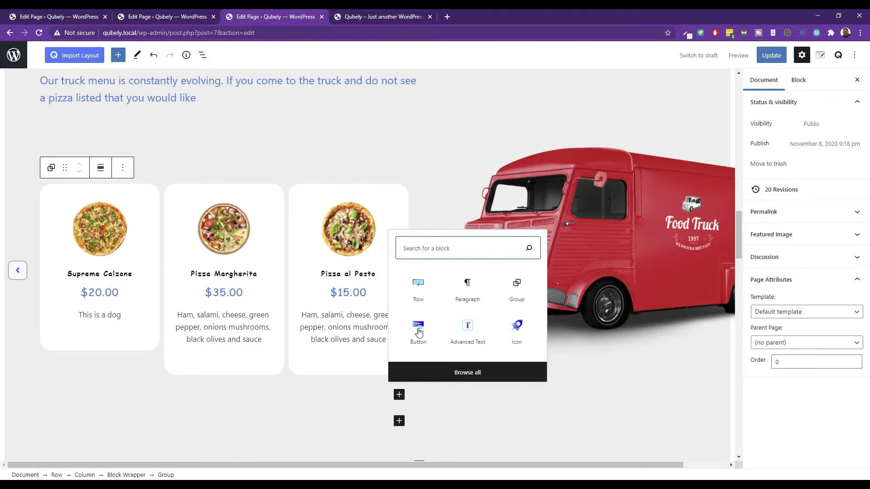
click(330, 209)
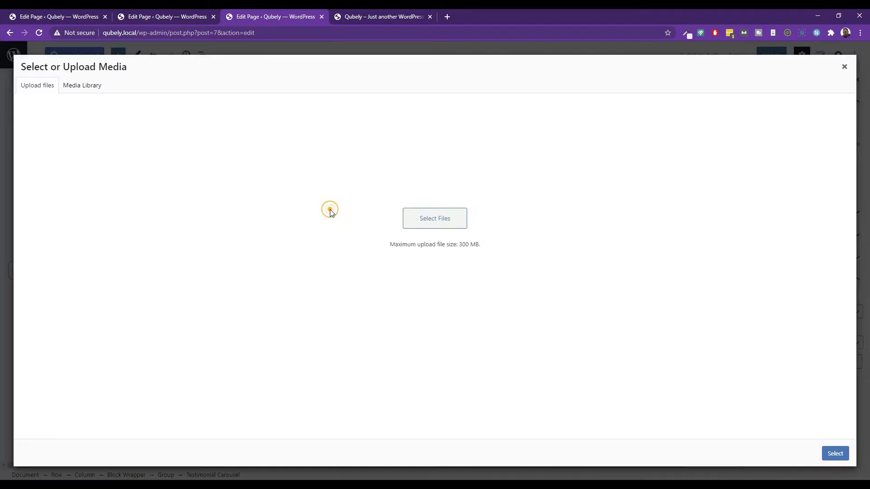
click(839, 75)
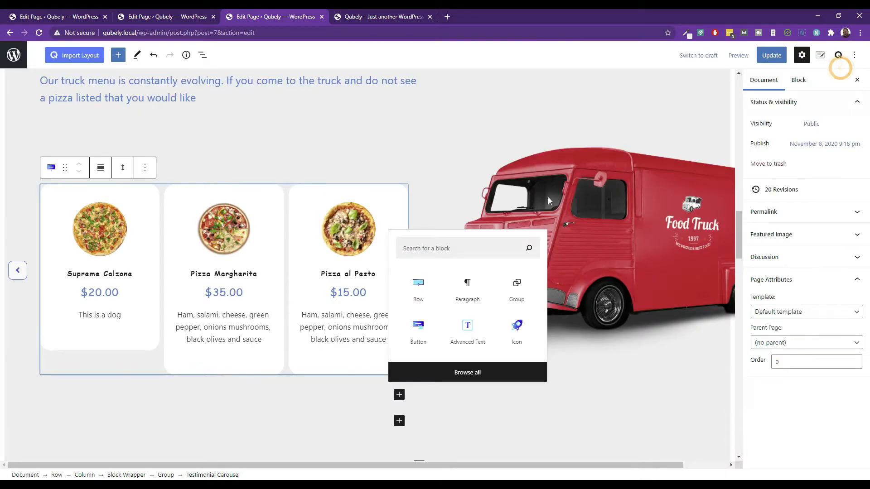
click(385, 136)
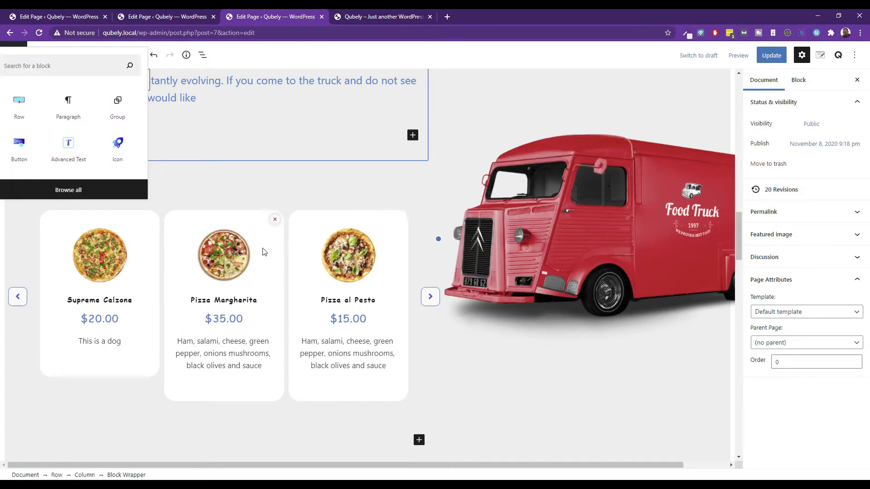
click(168, 269)
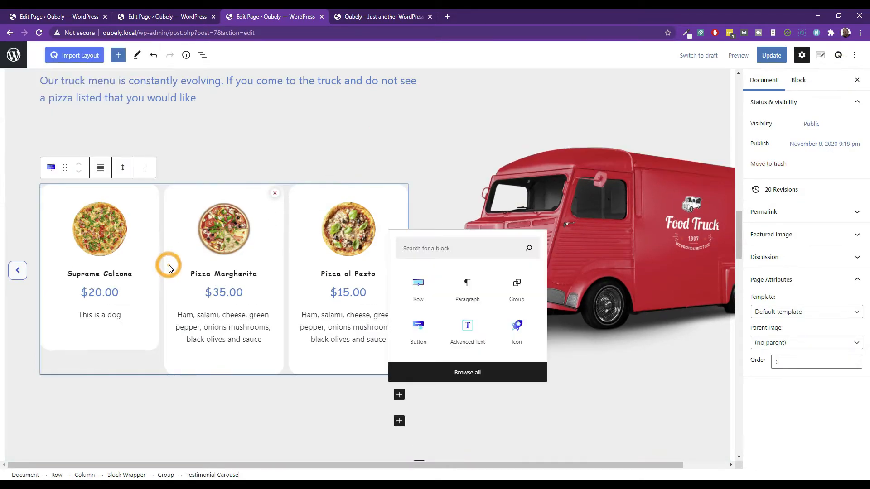
click(97, 233)
click(844, 67)
click(573, 414)
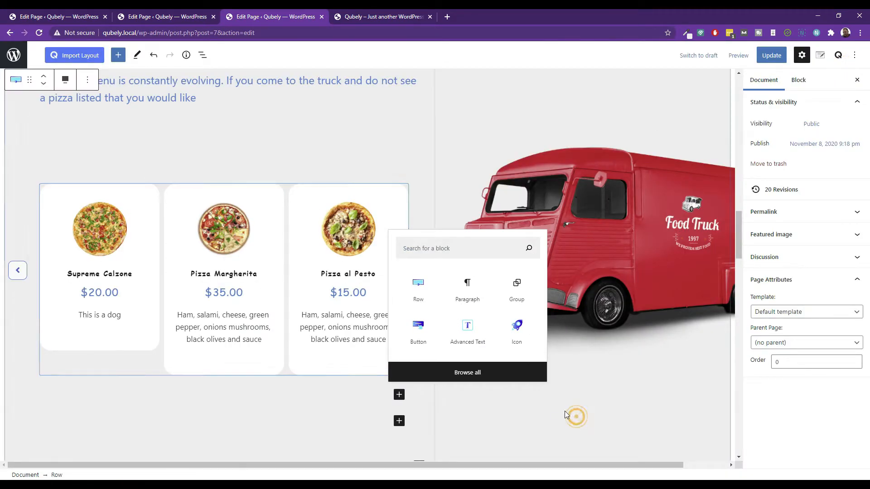
click(445, 183)
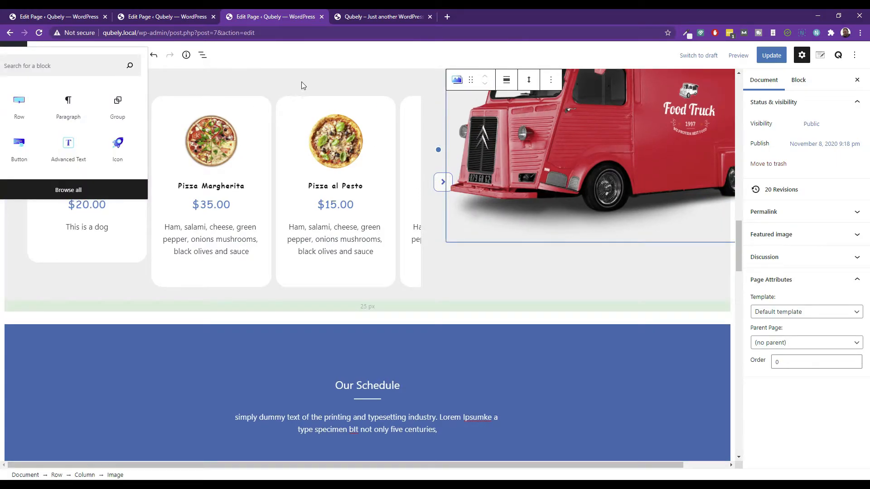
click(331, 81)
Step: Undo the carousel's grouping and the description change on the Supreme Calzone card
click(153, 57)
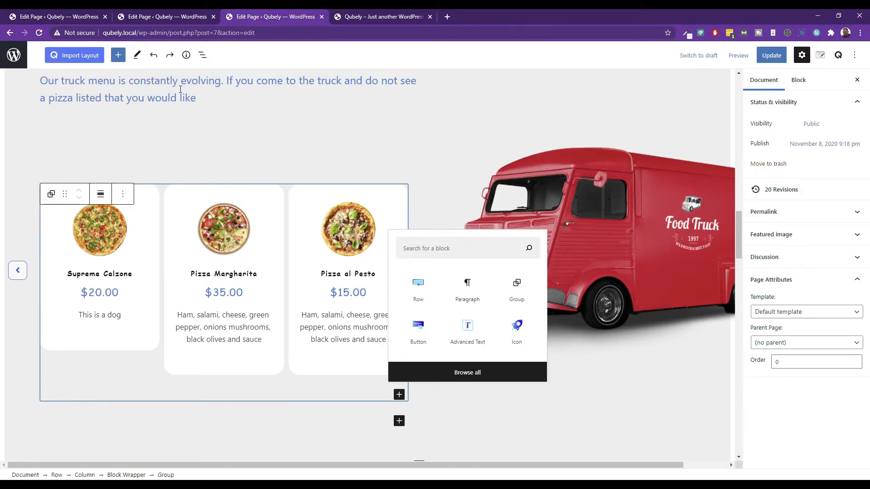
click(152, 57)
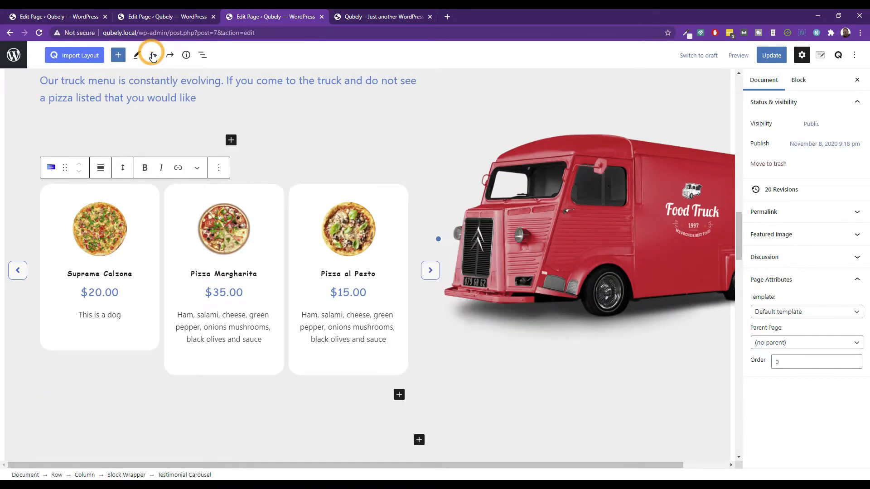
click(152, 56)
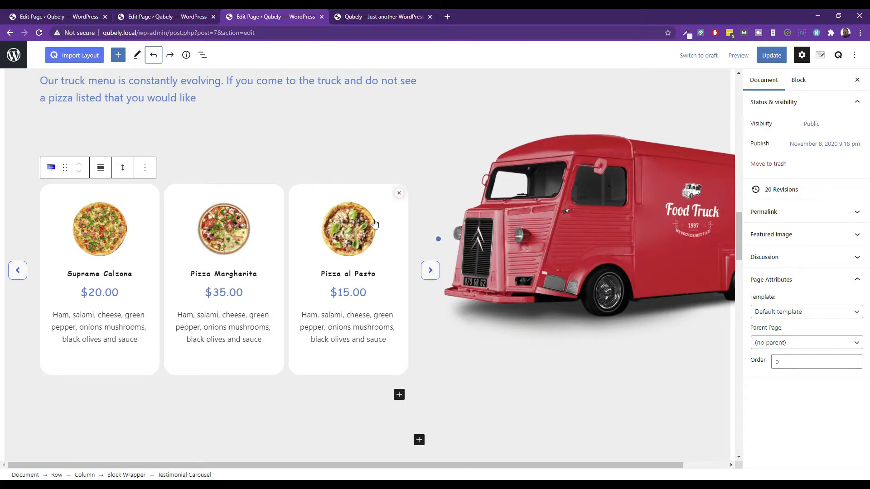
Step: Browse the pizza slides and select the Testimonial Carousel block in the page's block structure
click(431, 270)
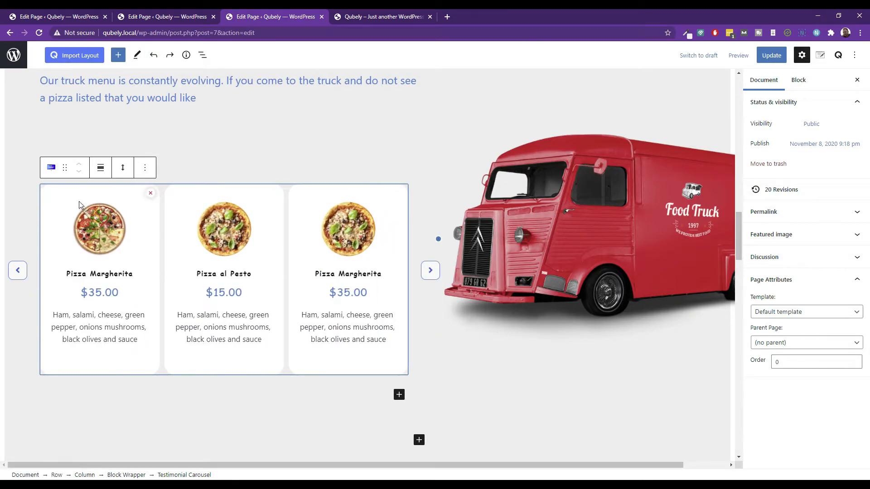
click(203, 55)
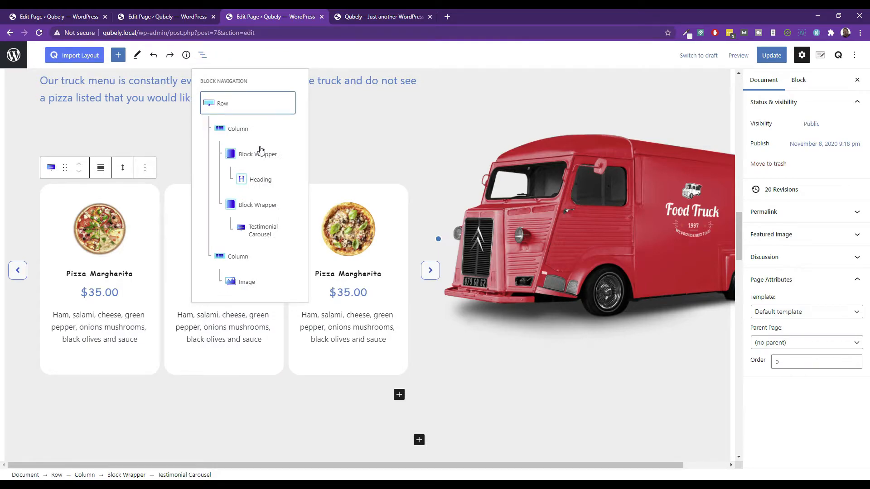
click(261, 238)
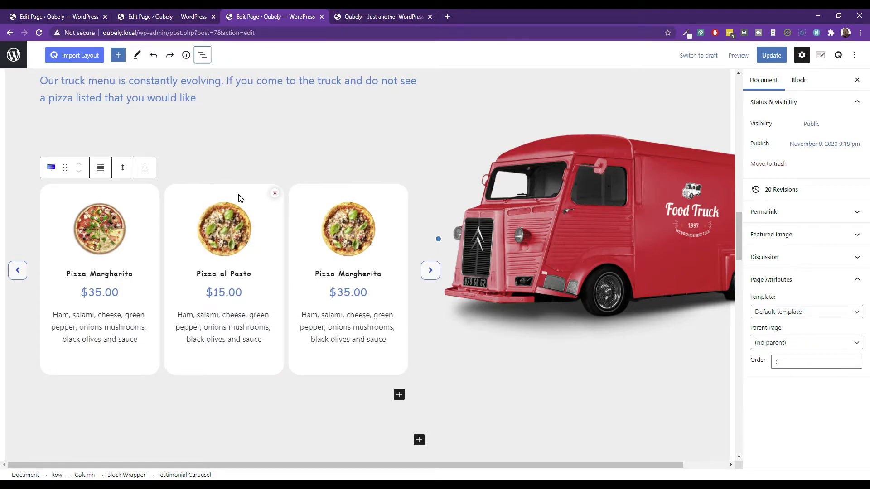
click(431, 270)
click(430, 270)
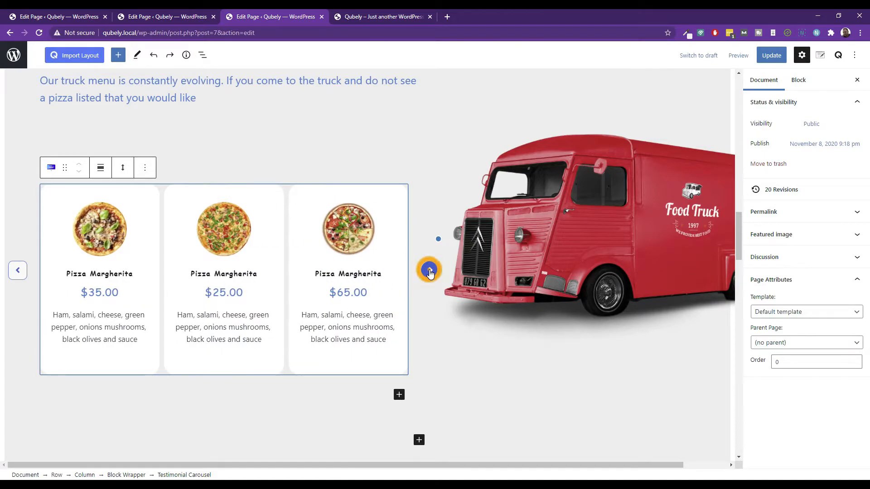
Step: Reduce the testimonial carousel's Number of Carousels to 5 and finally to 3
click(798, 80)
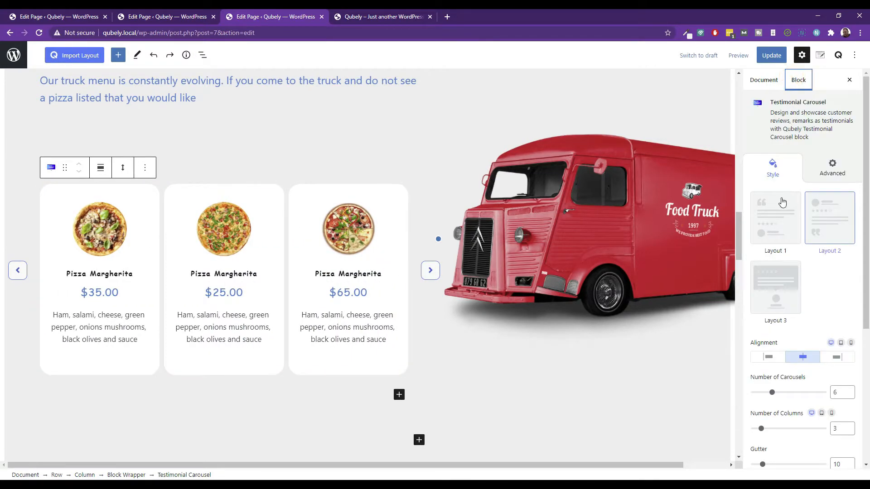
scroll(780, 213, down, 5)
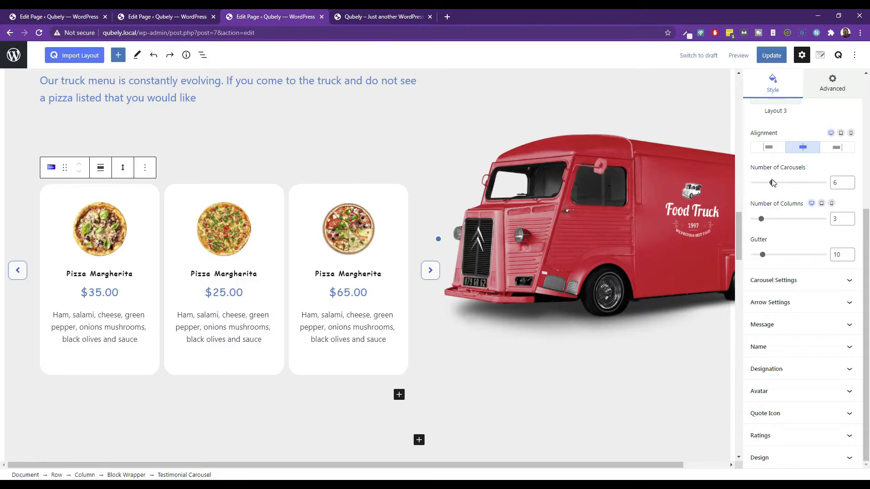
double_click(836, 182)
text(5)
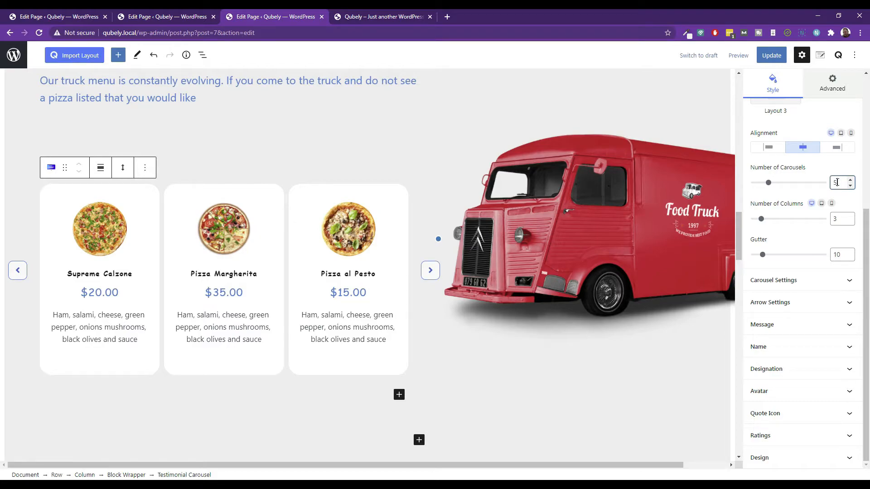
click(851, 186)
click(850, 186)
Step: Review the carousel's Carousel Settings, Message and Name options
click(794, 290)
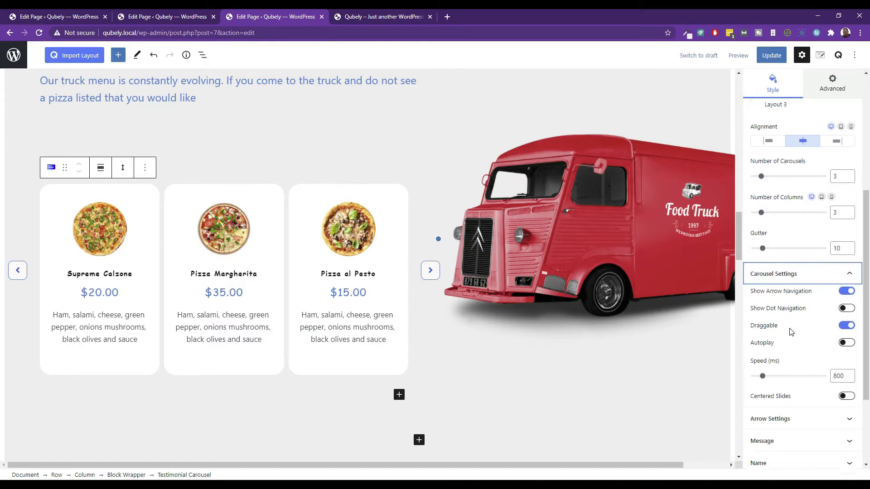
scroll(791, 333, down, 3)
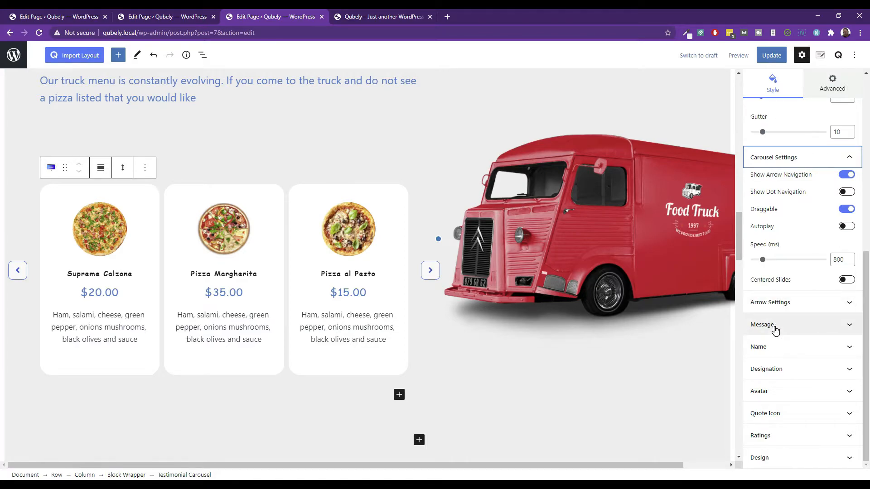
click(775, 330)
scroll(783, 336, down, 2)
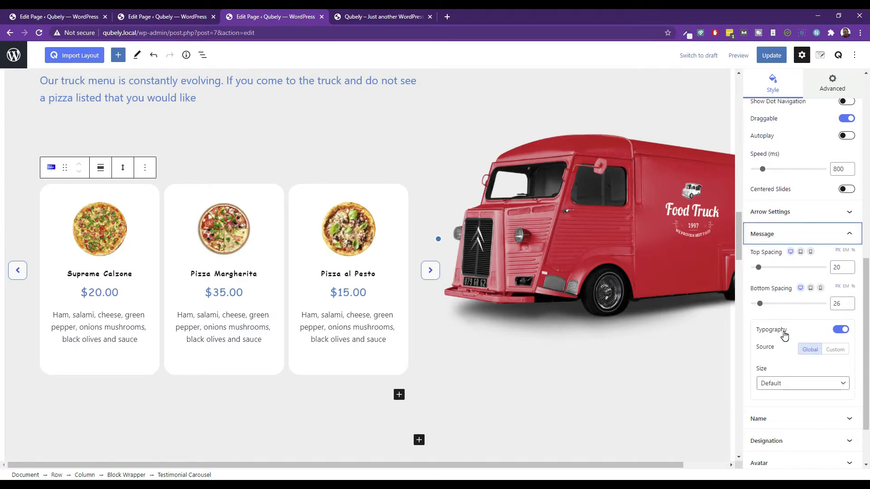
scroll(784, 335, down, 2)
click(773, 347)
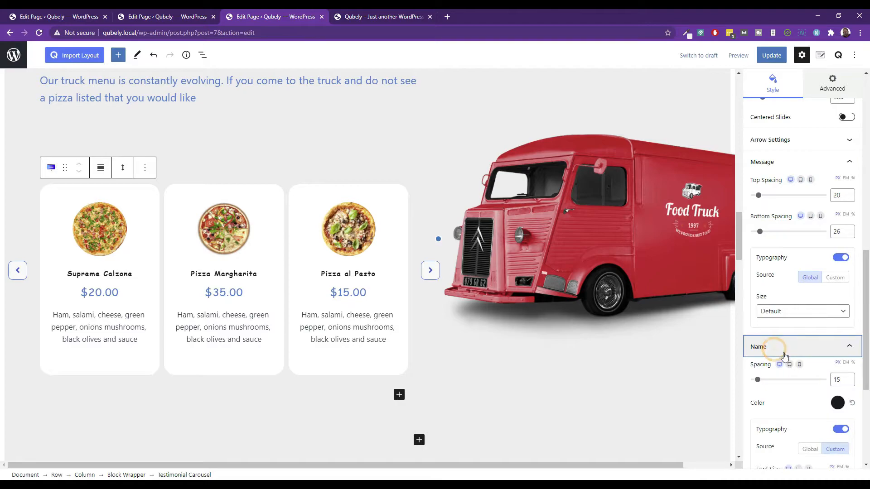
Step: Examine the testimonial carousel's Name and Designation style options
scroll(787, 356, down, 1)
scroll(787, 354, down, 4)
click(779, 367)
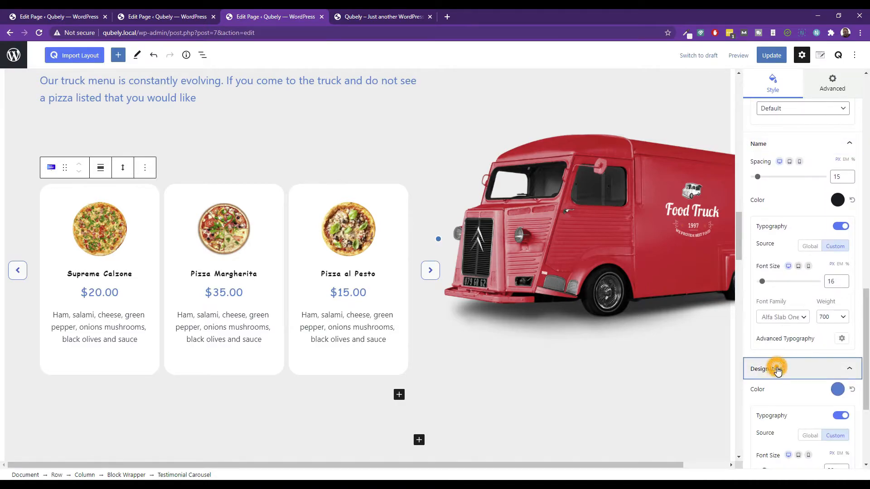
scroll(785, 347, down, 3)
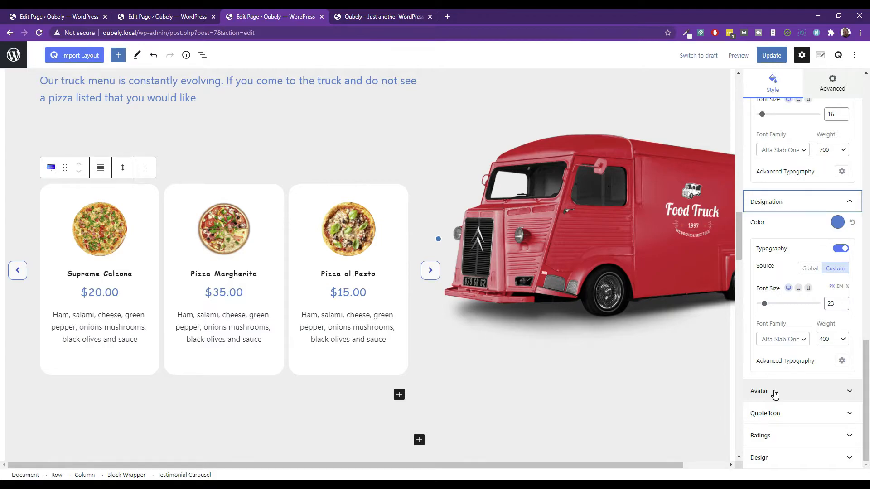
scroll(809, 251, up, 10)
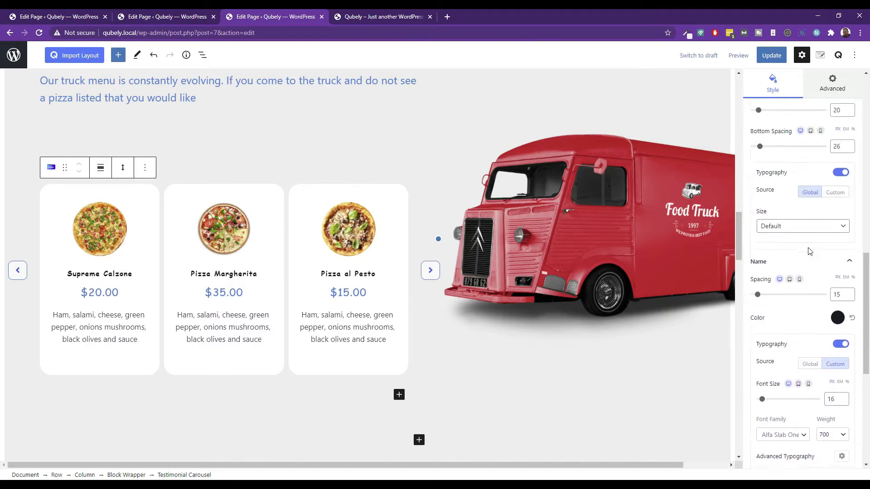
Step: Set the testimonial carousel's Number of Carousels to 10
scroll(809, 254, up, 8)
scroll(823, 311, down, 2)
double_click(834, 297)
text(4)
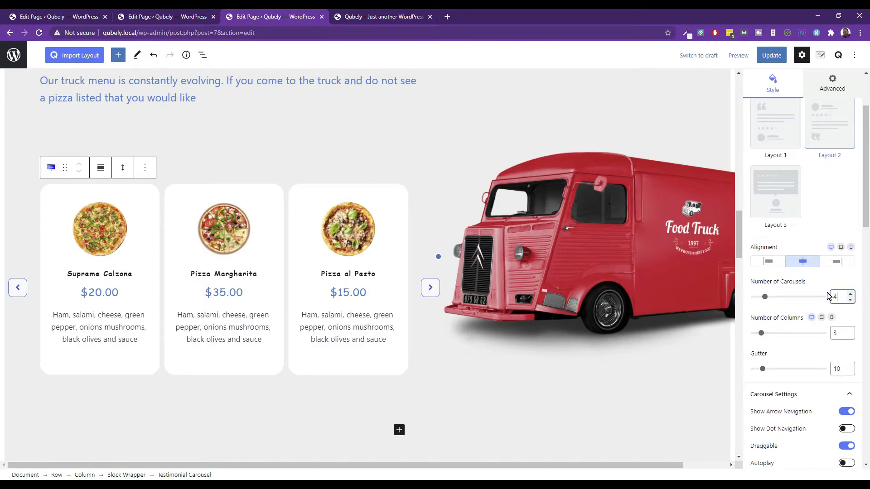
click(850, 295)
click(849, 295)
click(850, 295)
click(850, 295)
click(850, 295)
click(850, 294)
Step: Try 2 columns in the carousel, restore Number of Columns to 3, and set the Gutter to 25
click(851, 337)
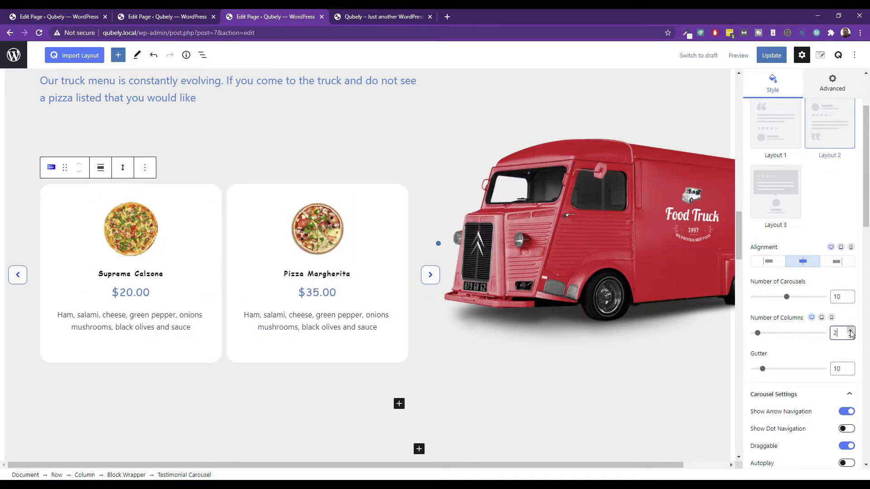
click(851, 331)
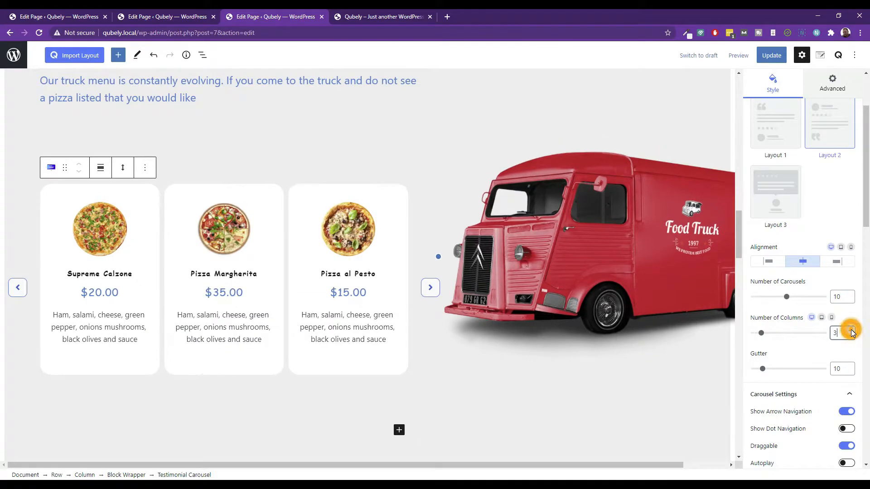
click(850, 367)
click(851, 366)
click(851, 367)
click(851, 367)
click(850, 366)
click(850, 367)
click(850, 367)
click(851, 366)
click(851, 366)
click(851, 367)
click(850, 366)
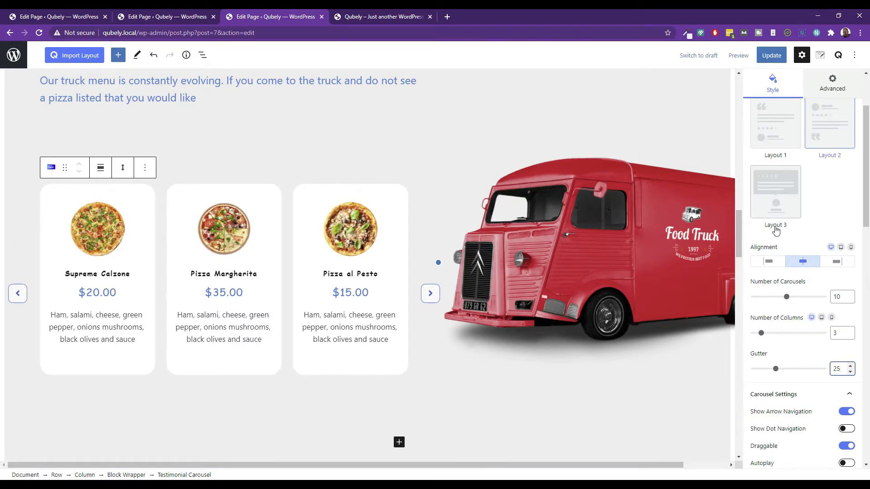
Step: Cycle through all the carousel's slides in the editor to check the pizza cards and the added placeholder cards
scroll(828, 243, up, 3)
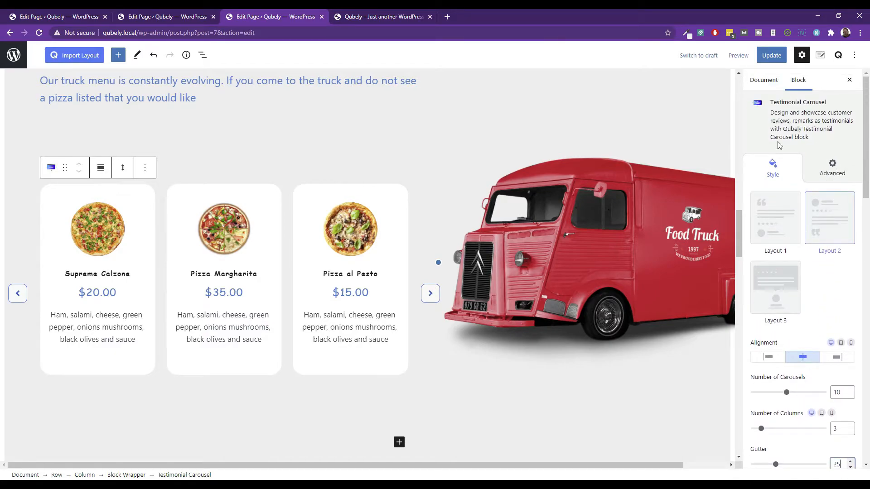
click(431, 293)
click(430, 295)
click(427, 295)
click(427, 294)
click(427, 295)
click(428, 295)
click(428, 294)
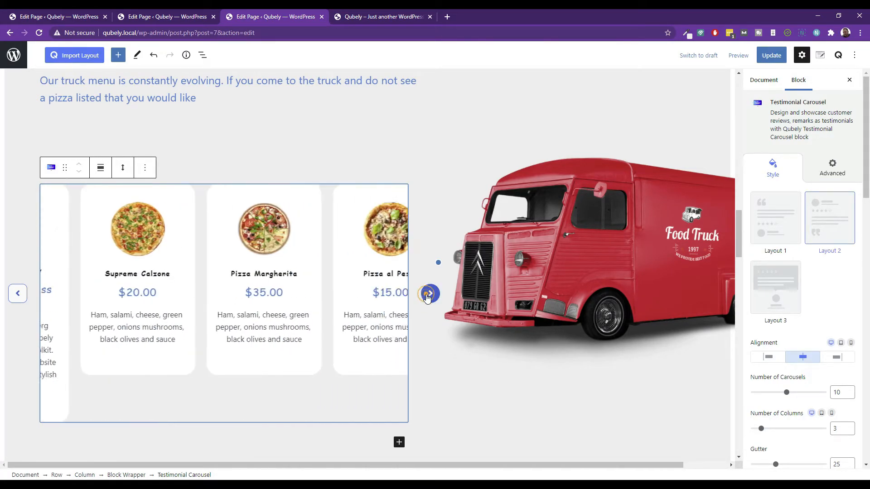
click(427, 295)
click(427, 294)
click(428, 294)
click(427, 295)
click(427, 294)
click(427, 295)
click(428, 295)
click(428, 294)
click(428, 294)
click(428, 295)
click(428, 295)
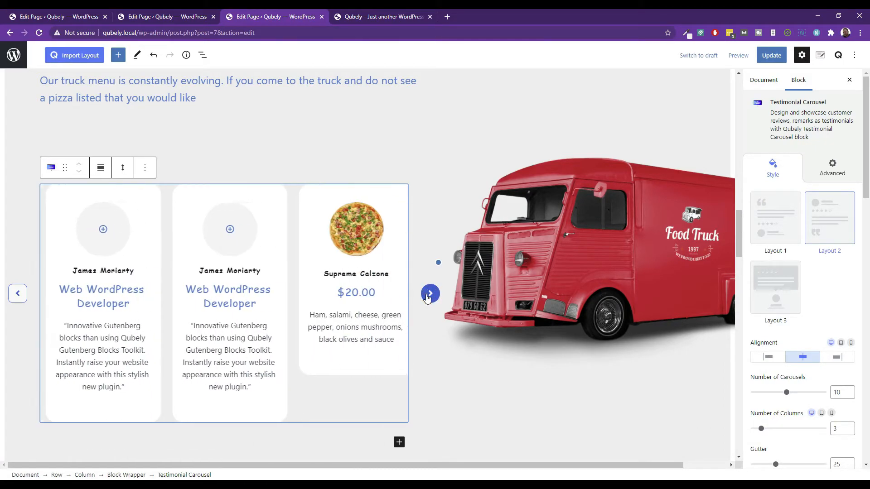
click(428, 295)
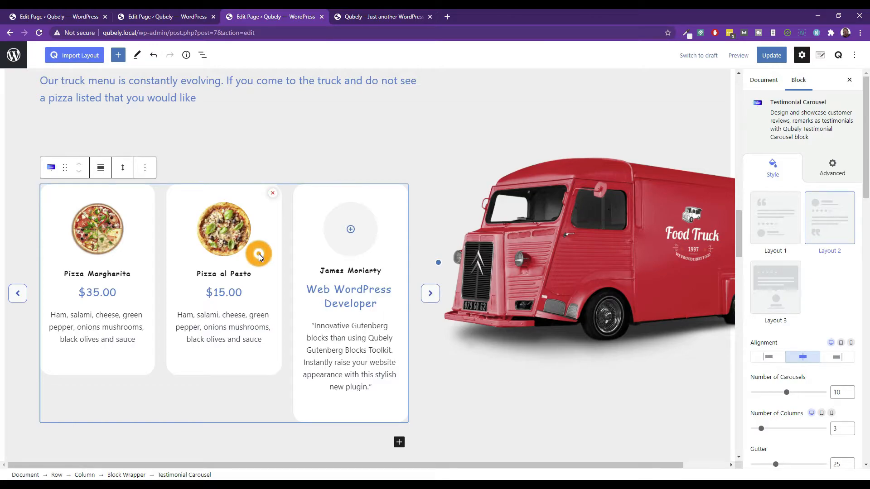
Step: Check which context options are offered on the Pizza al Pesto card and the neighbouring placeholder card
right_click(260, 256)
click(286, 268)
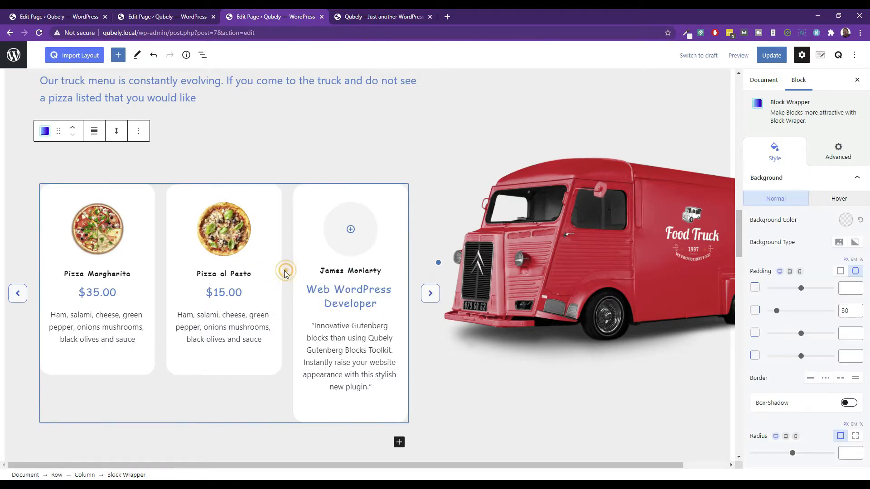
right_click(319, 256)
click(320, 339)
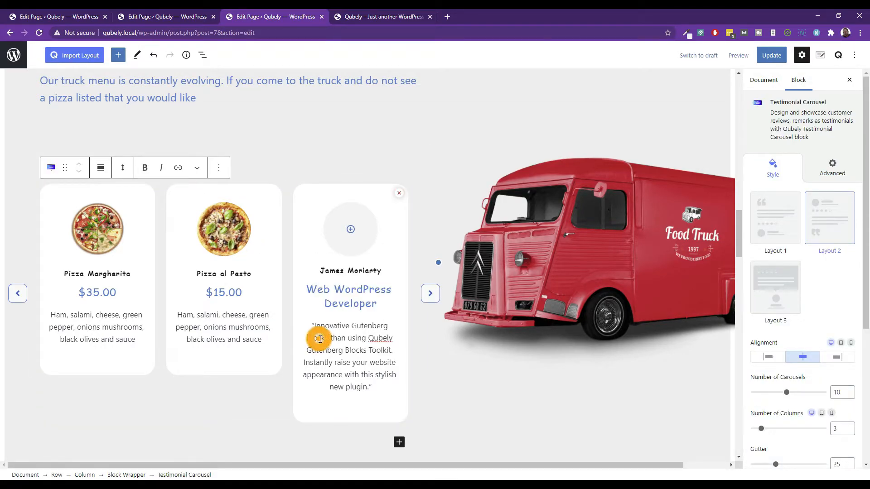
right_click(308, 271)
click(259, 284)
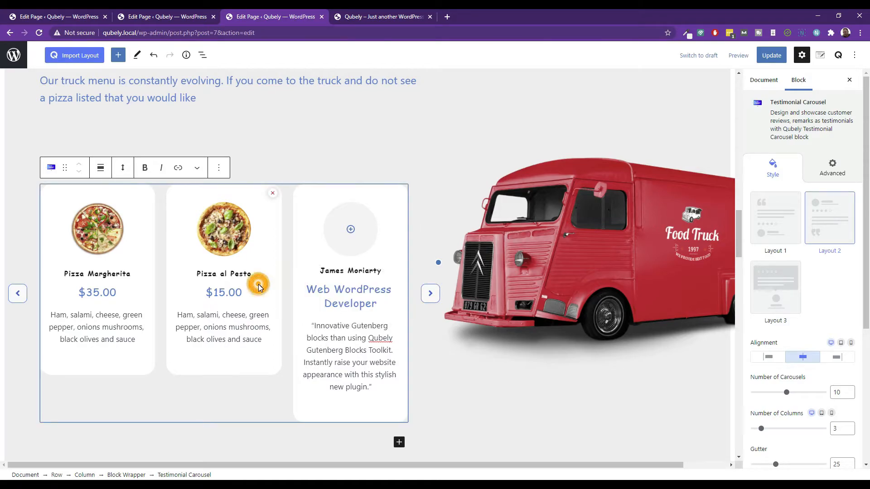
right_click(185, 288)
click(195, 300)
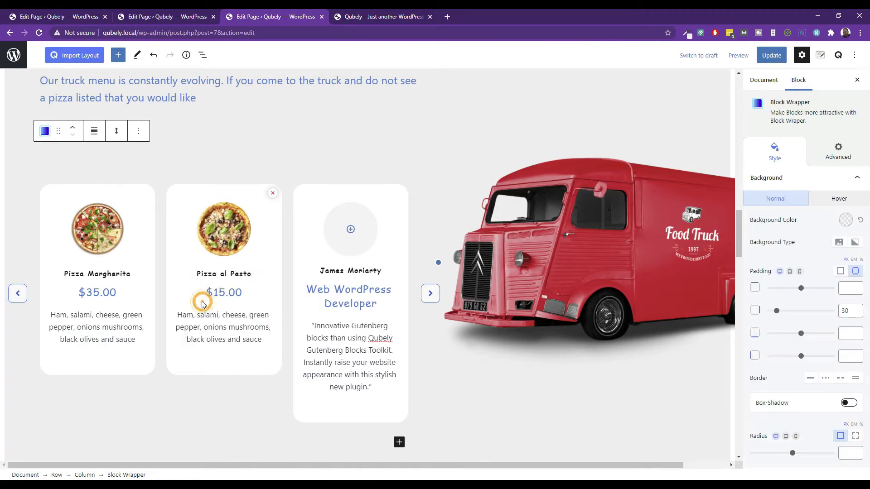
click(184, 258)
right_click(185, 261)
click(196, 276)
click(307, 293)
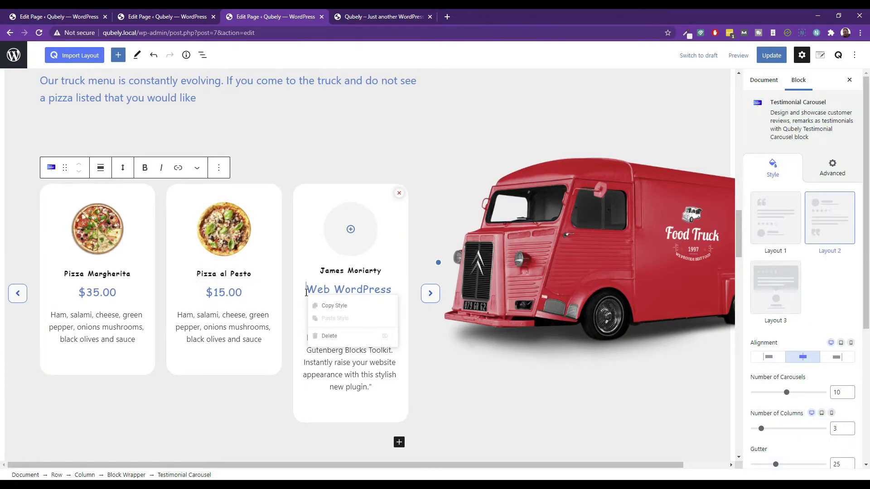
click(221, 311)
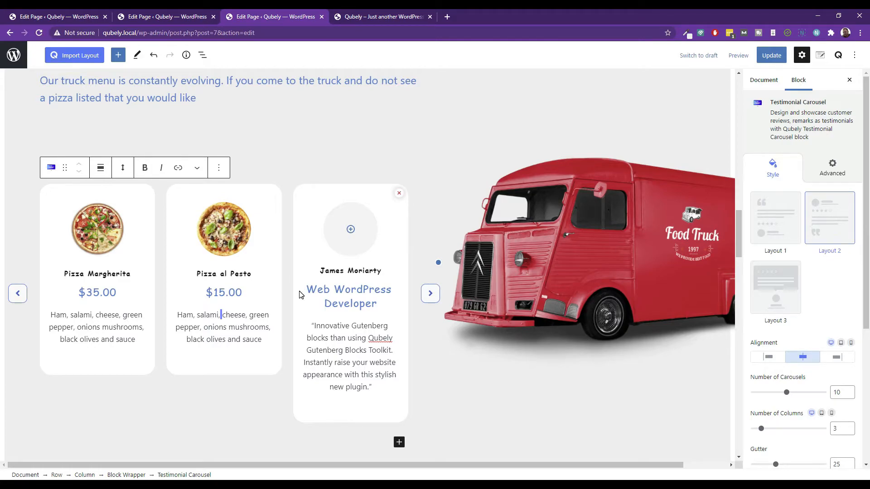
Step: Update the page and open its preview in a new tab
scroll(305, 295, down, 5)
scroll(334, 295, up, 3)
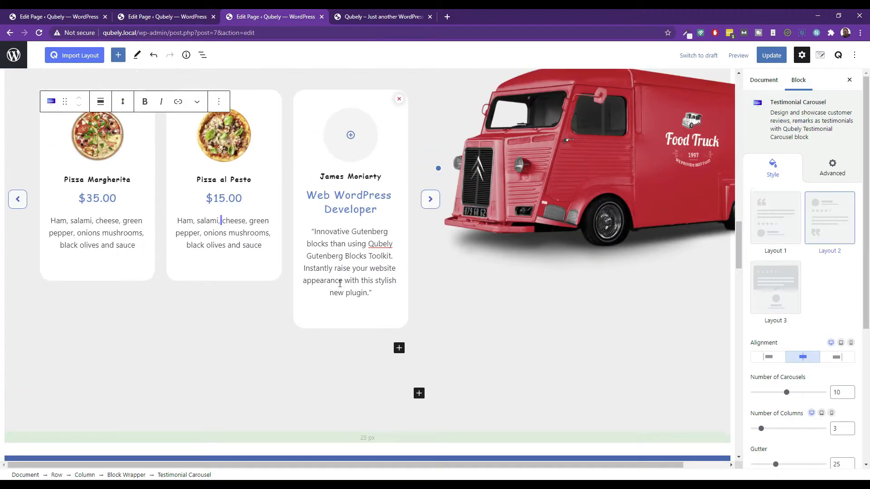
click(360, 385)
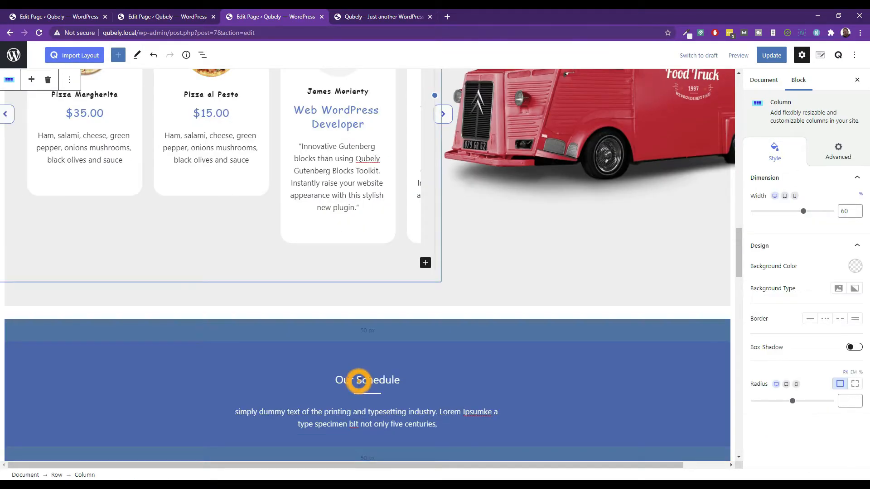
scroll(419, 357, up, 3)
scroll(431, 365, down, 1)
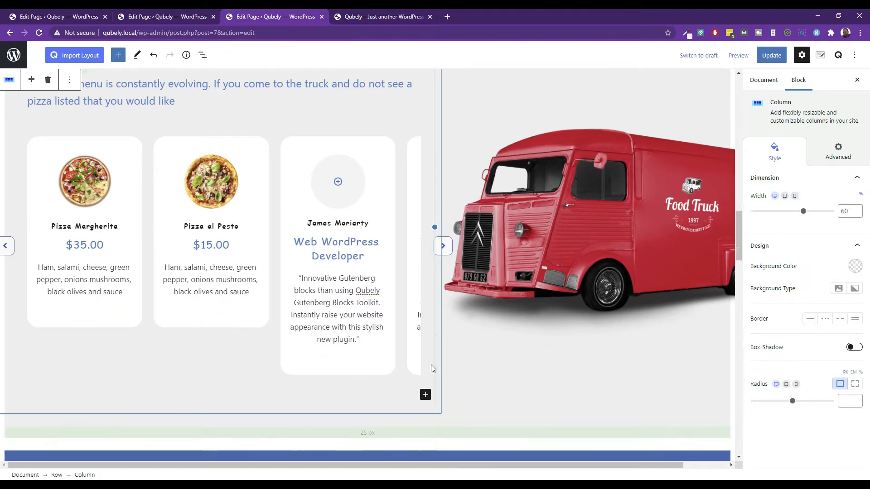
scroll(431, 365, up, 2)
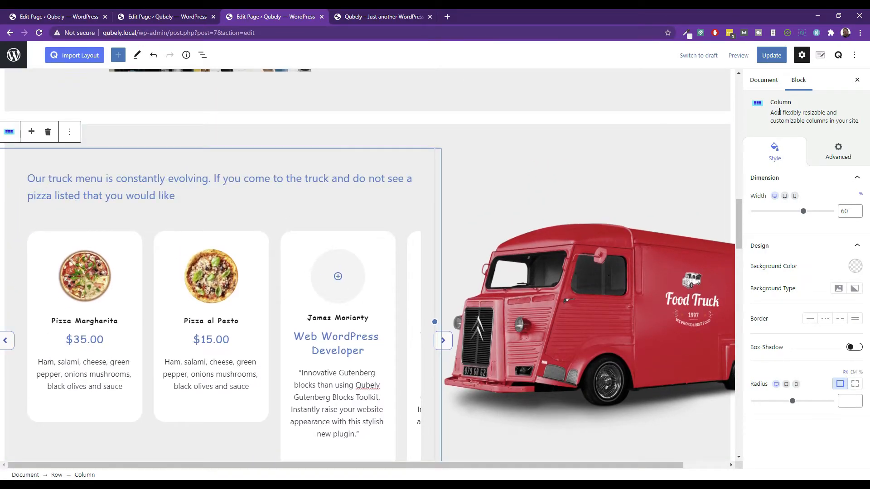
click(769, 55)
click(736, 56)
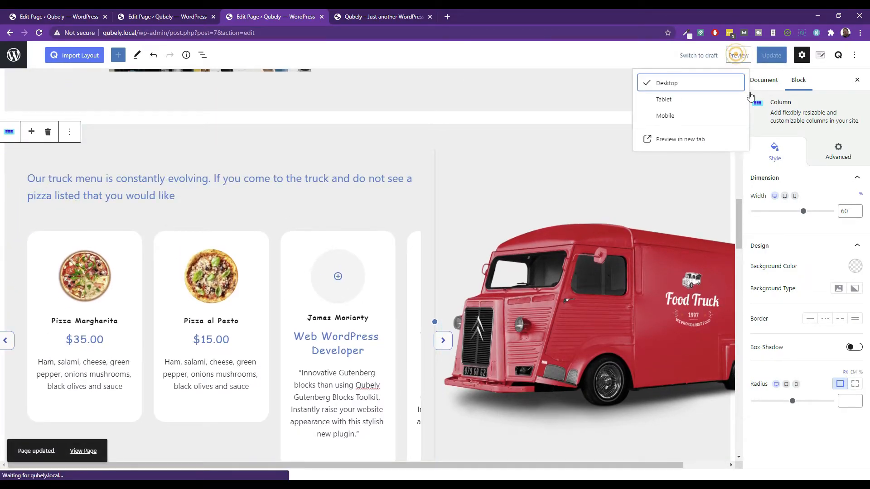
click(694, 140)
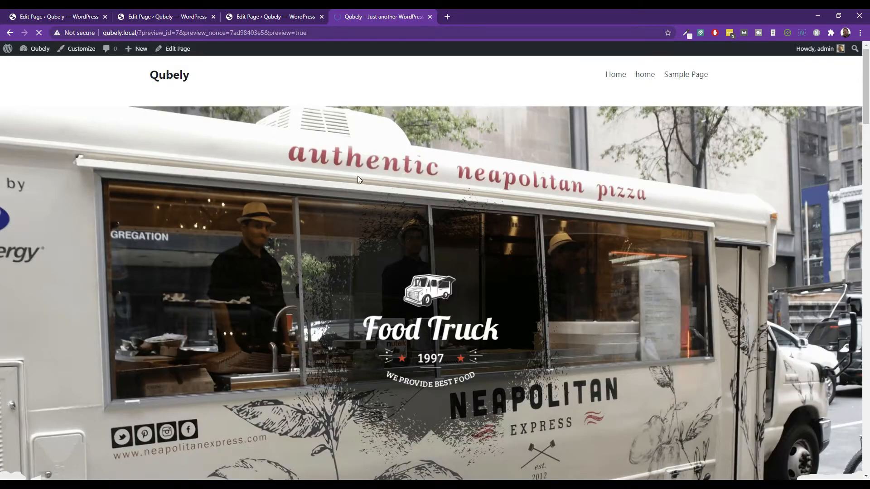
Step: Examine the menu carousel's slides and the Our Schedule entries in the page preview
scroll(327, 192, down, 5)
scroll(328, 194, down, 10)
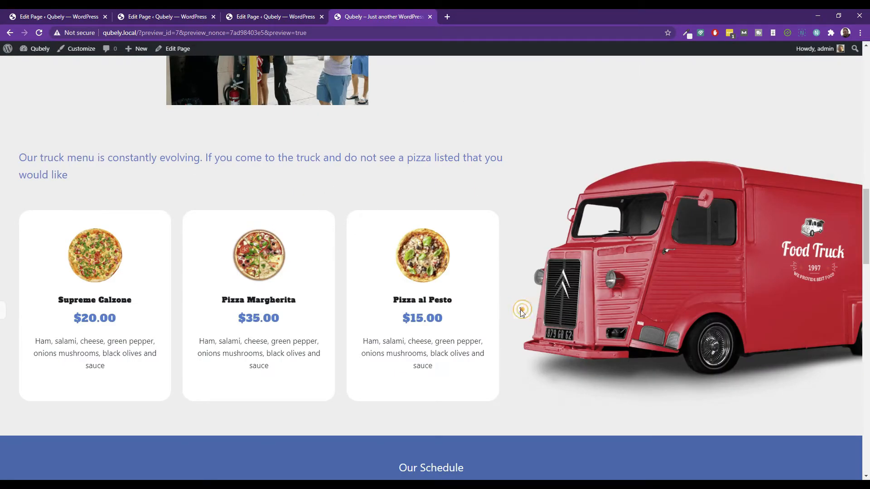
click(3, 312)
click(4, 313)
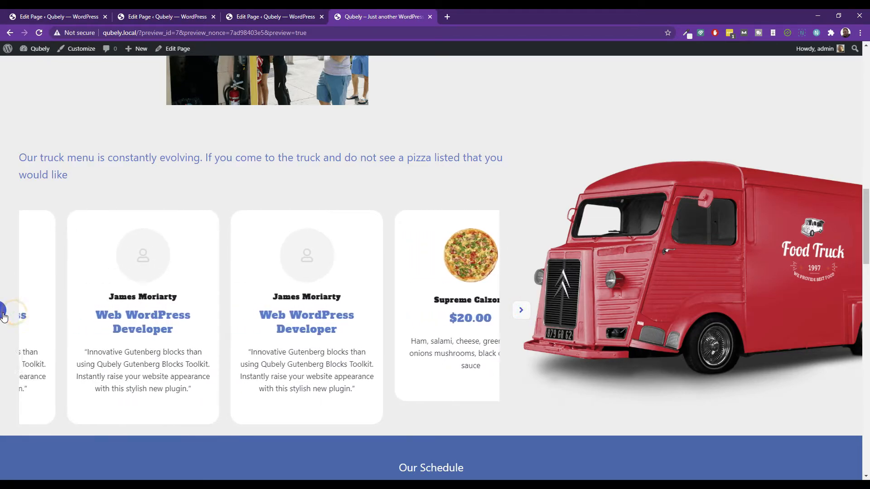
click(3, 313)
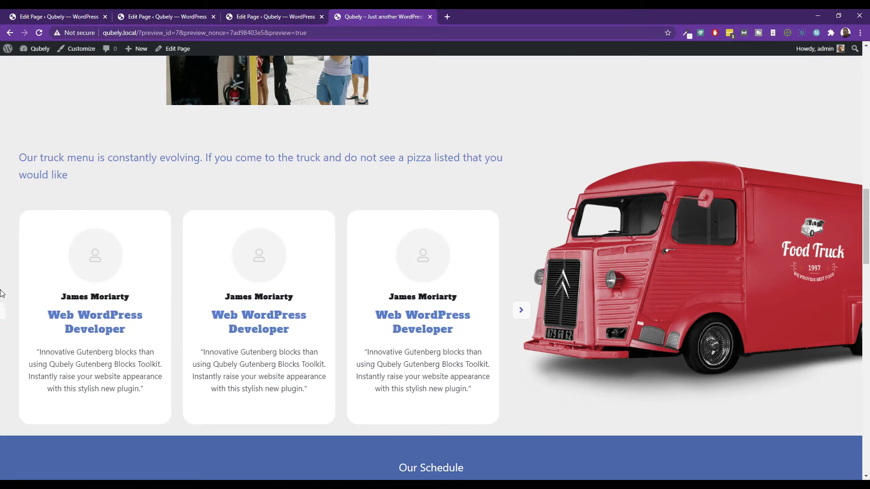
click(3, 314)
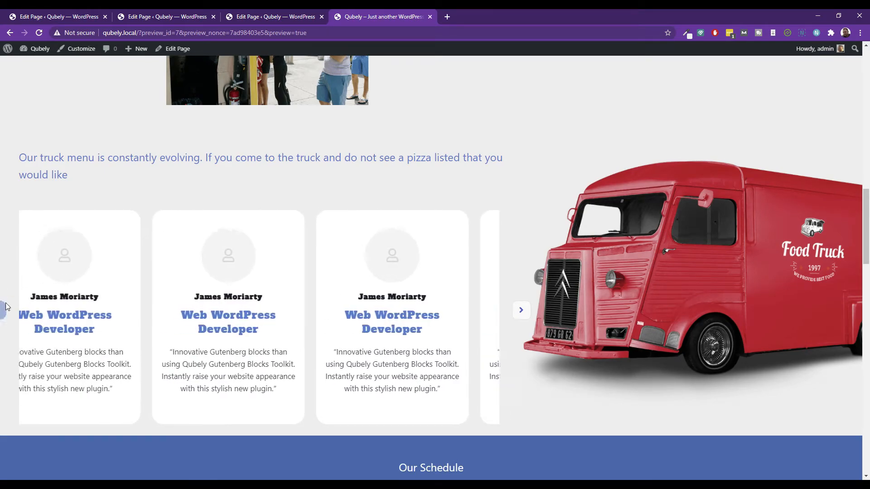
scroll(217, 325, down, 9)
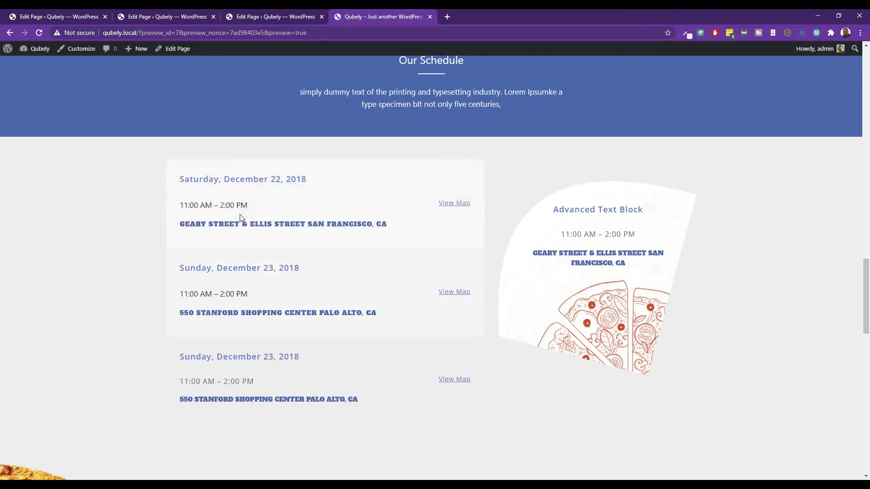
scroll(267, 302, up, 2)
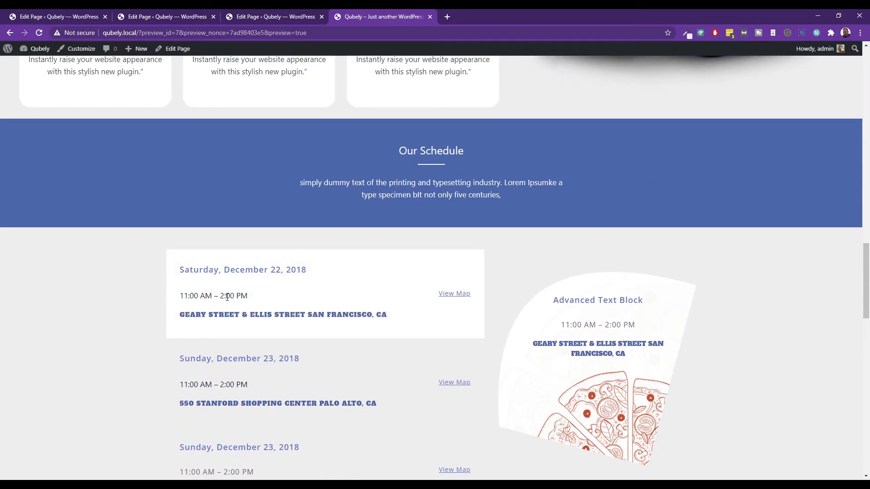
scroll(235, 315, up, 4)
scroll(216, 348, down, 3)
scroll(213, 334, up, 4)
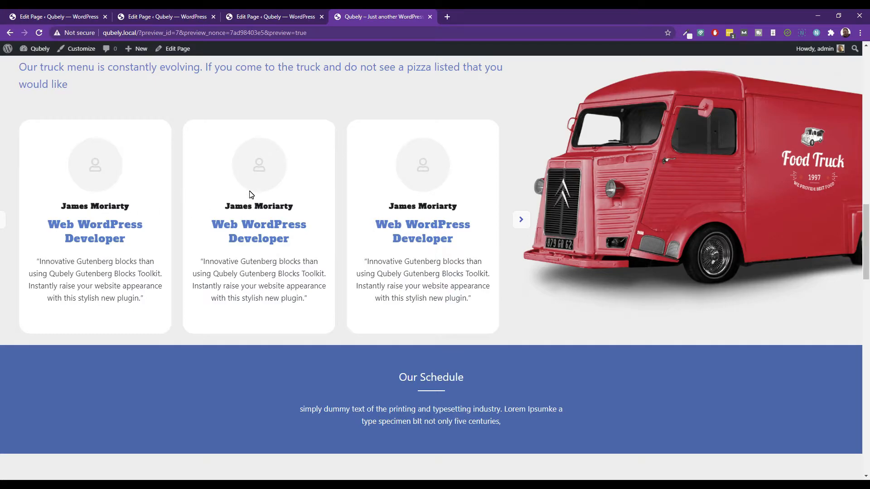
scroll(330, 201, down, 5)
Step: Return to the page editor, select the row of the Saturday, December 22, 2018 schedule entry, and show its Background options
click(272, 17)
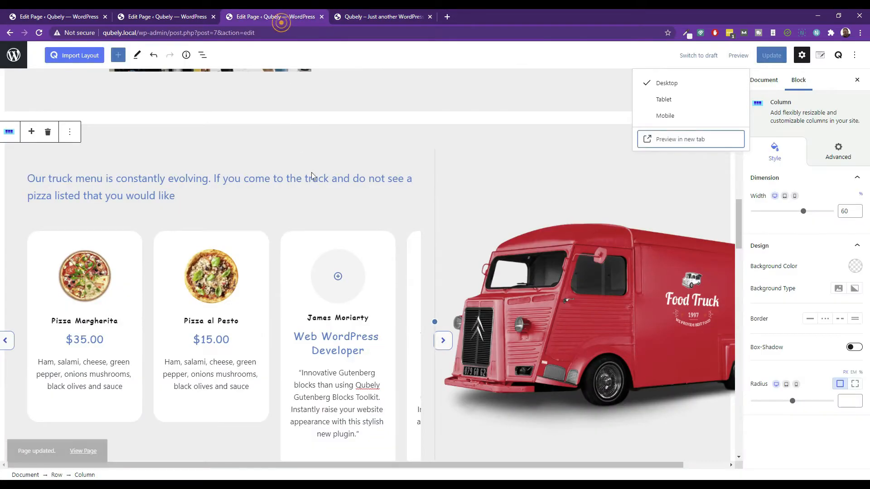
scroll(319, 231, down, 5)
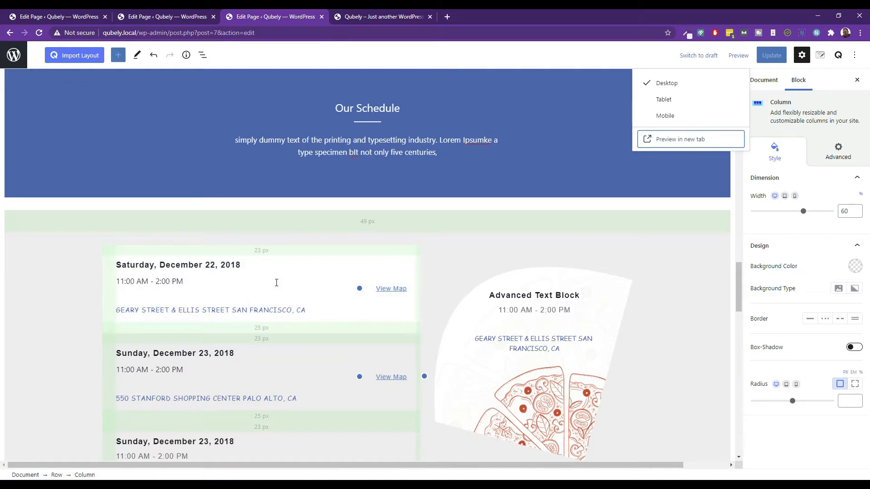
scroll(274, 227, down, 2)
click(272, 195)
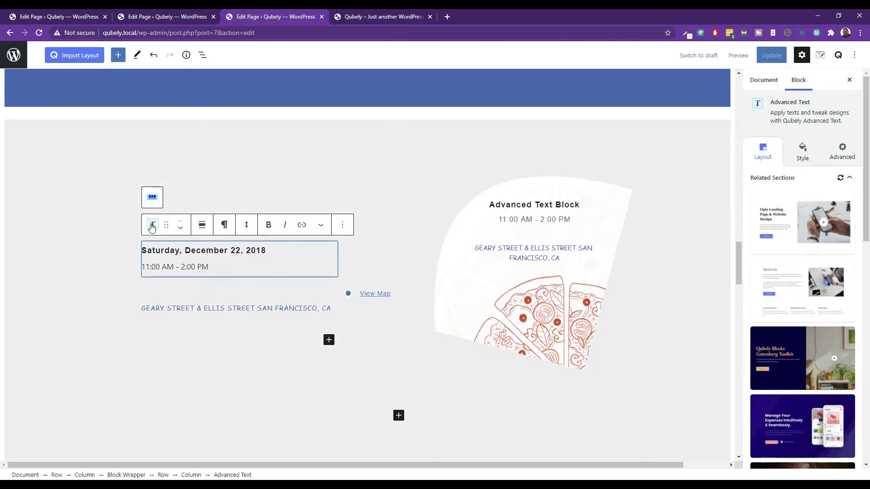
click(137, 202)
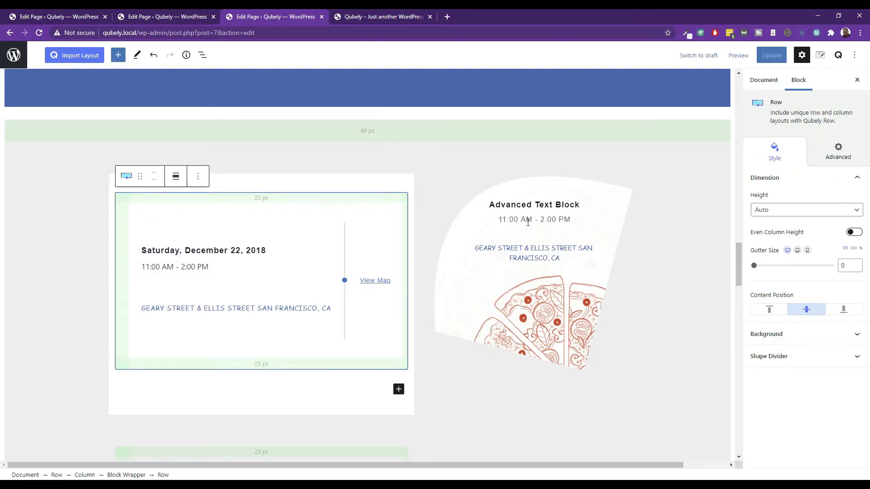
click(772, 335)
scroll(769, 352, down, 2)
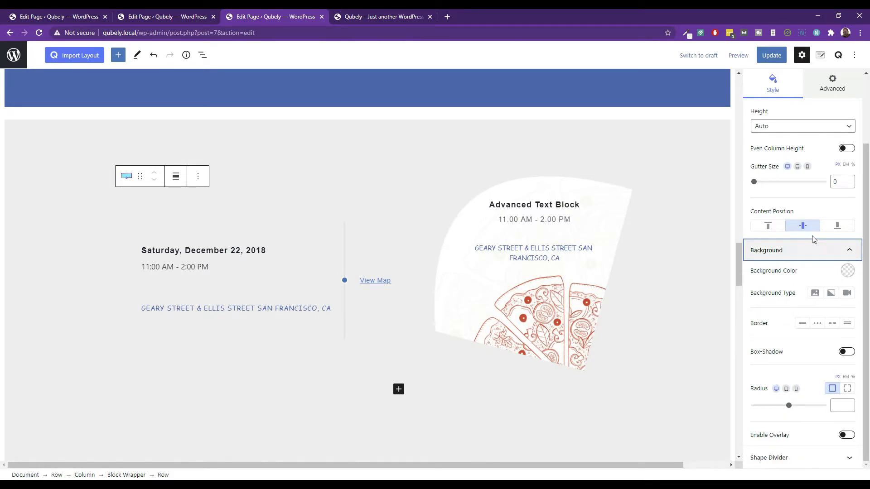
Step: Set the hover background colour of the Saturday, December 22, 2018 entry's block wrapper to the light blue palette colour
scroll(808, 247, up, 3)
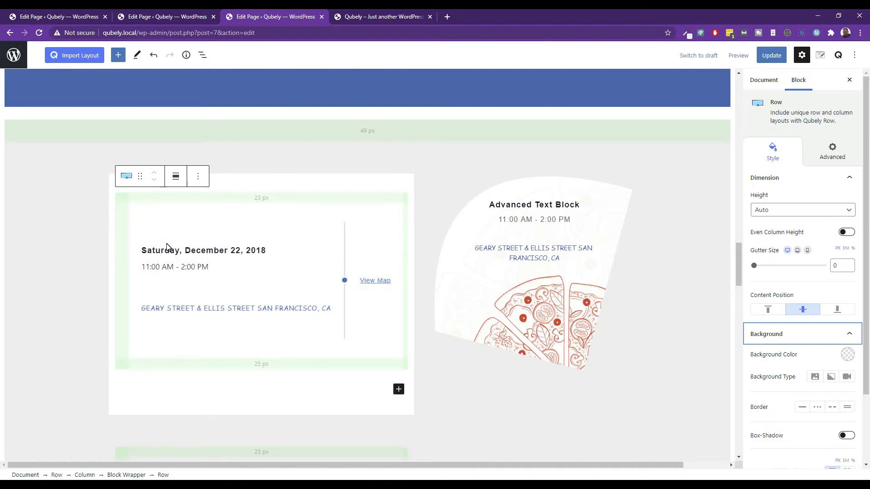
click(243, 188)
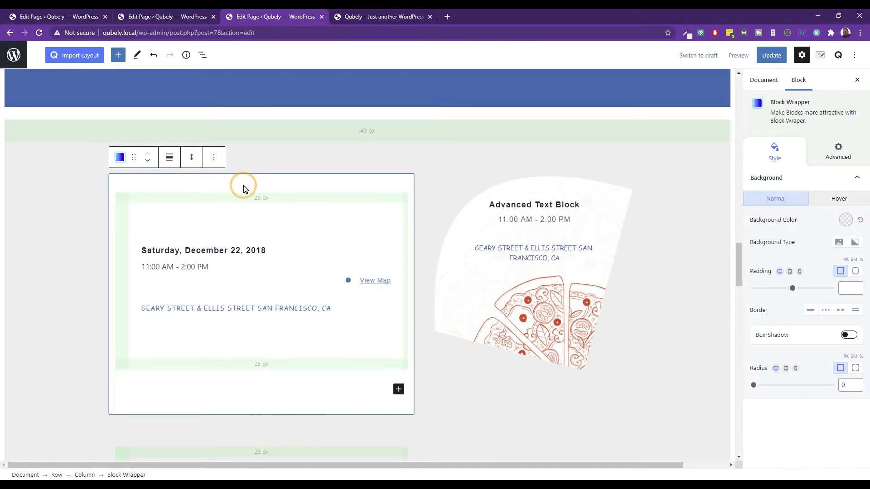
click(835, 200)
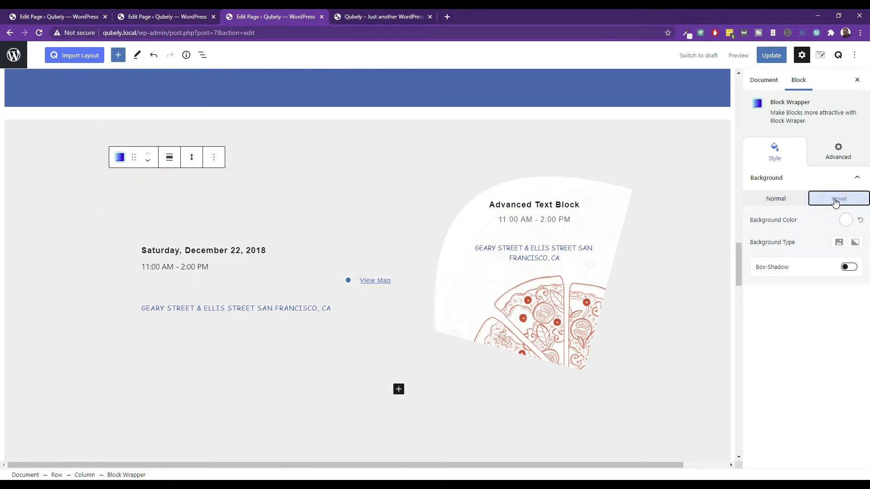
click(846, 220)
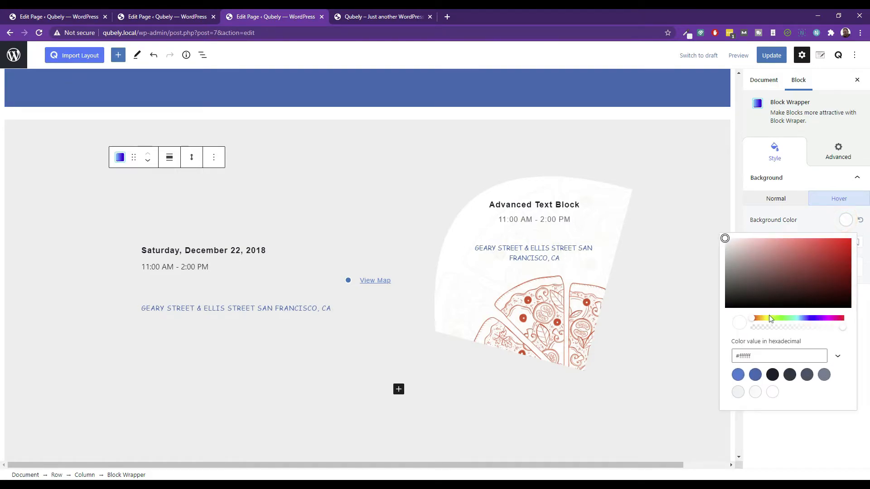
click(738, 375)
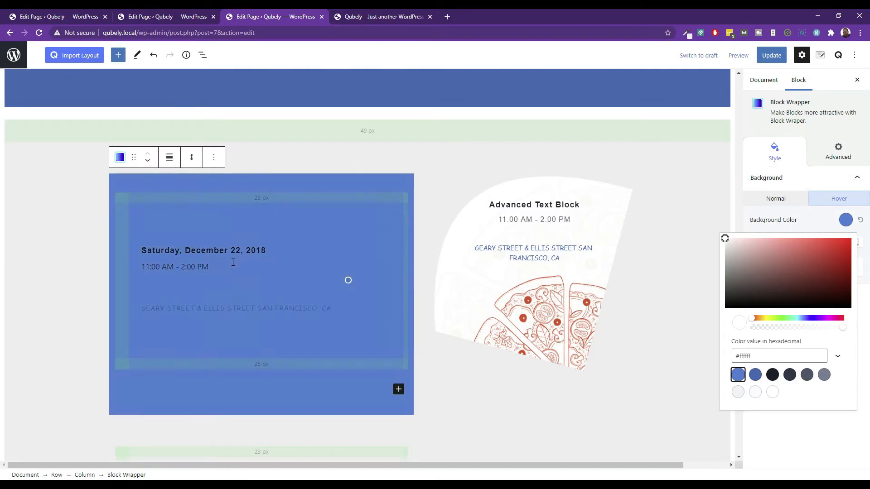
Step: Select the Saturday, December 22, 2018 text and examine the block's Text and Title typography, colour and spacing options
triple_click(197, 253)
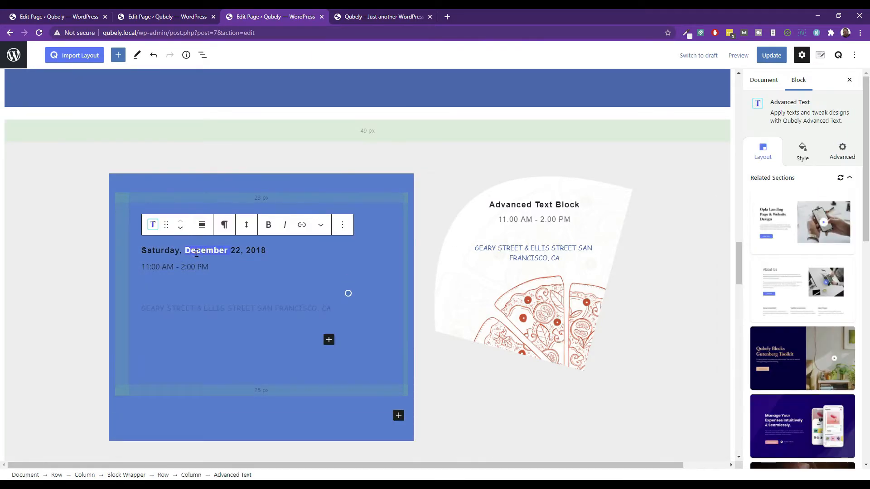
click(803, 150)
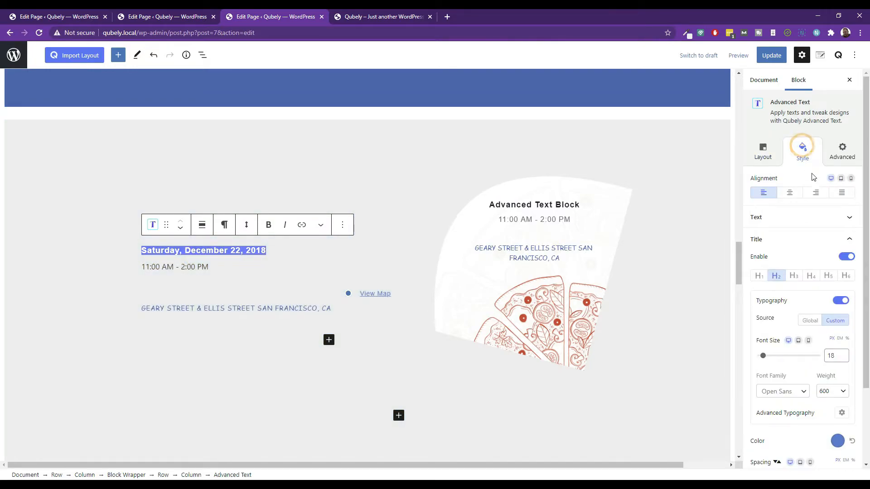
click(823, 217)
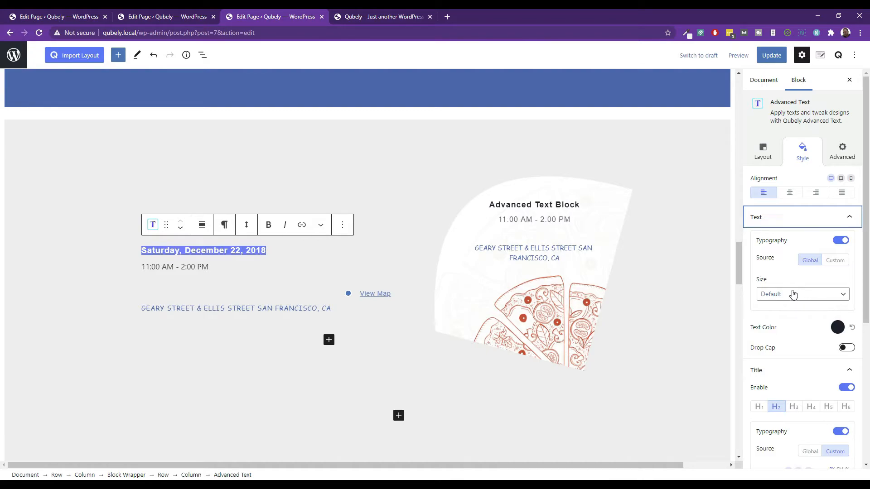
scroll(802, 371, down, 2)
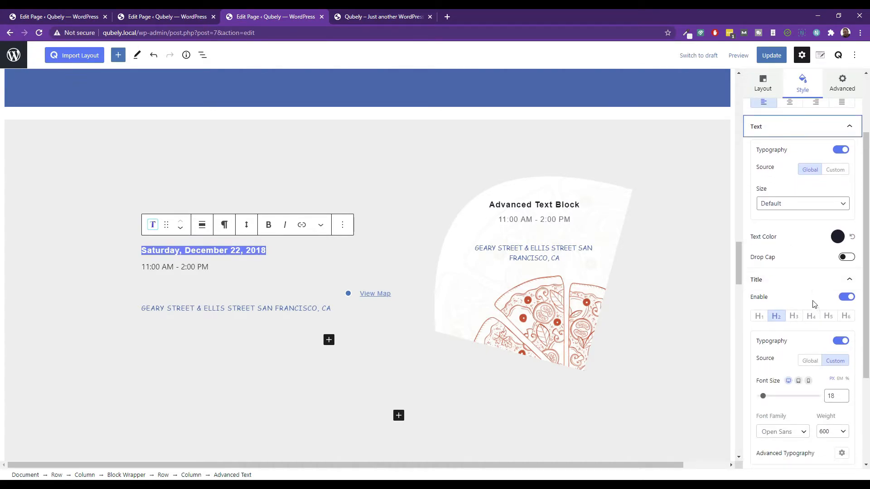
scroll(807, 295, down, 1)
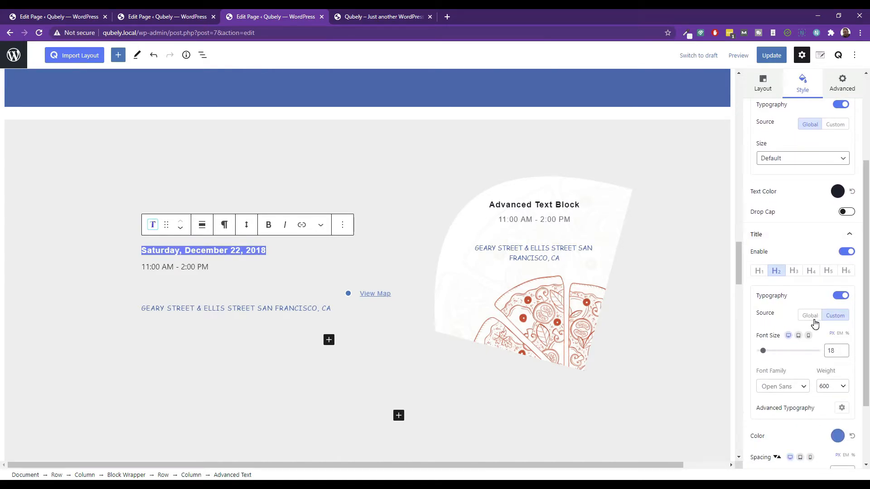
scroll(814, 323, down, 2)
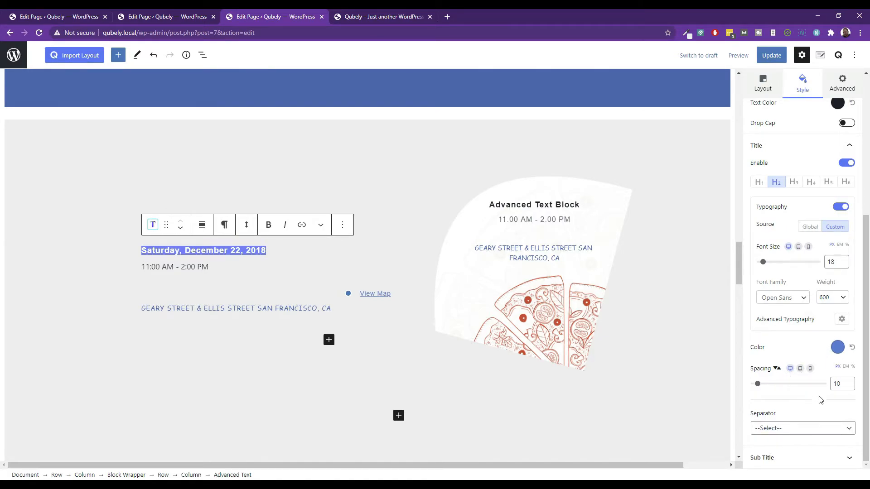
scroll(810, 370, up, 1)
scroll(816, 386, down, 1)
scroll(811, 250, up, 1)
scroll(816, 222, up, 2)
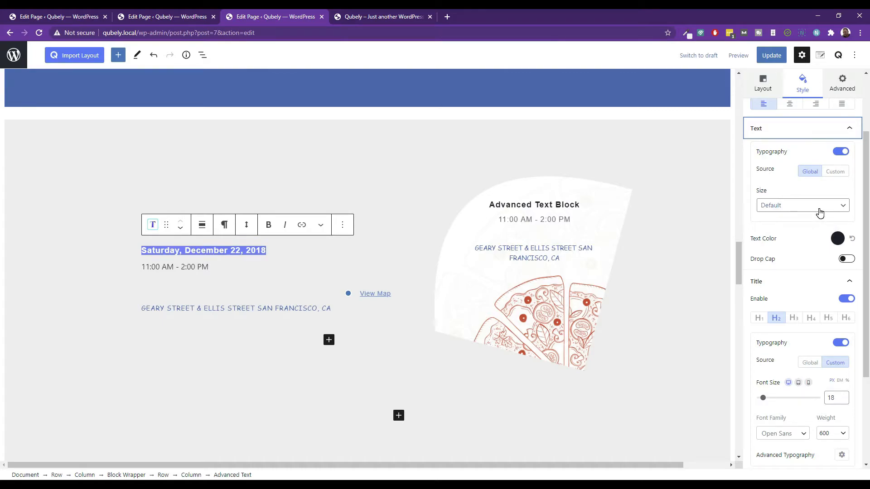
scroll(820, 212, up, 2)
Step: Check the date text block's animation, interaction and advanced options, ending on its related section layouts
click(843, 154)
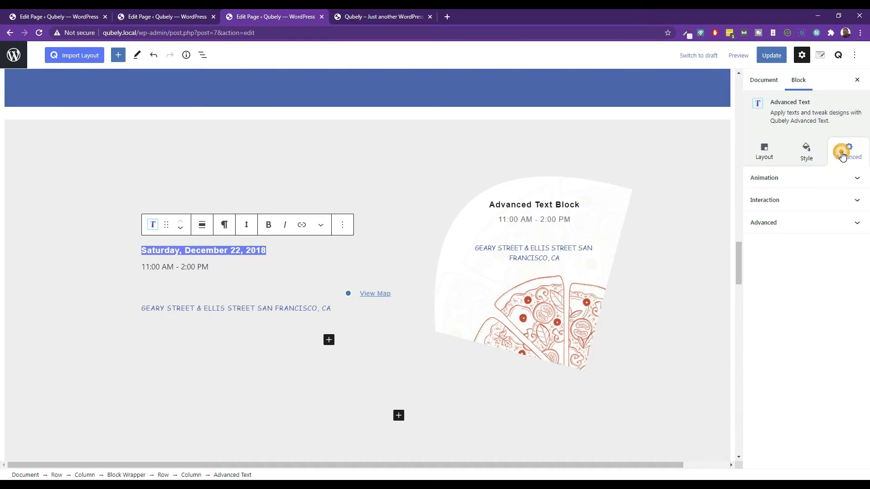
click(794, 200)
click(776, 267)
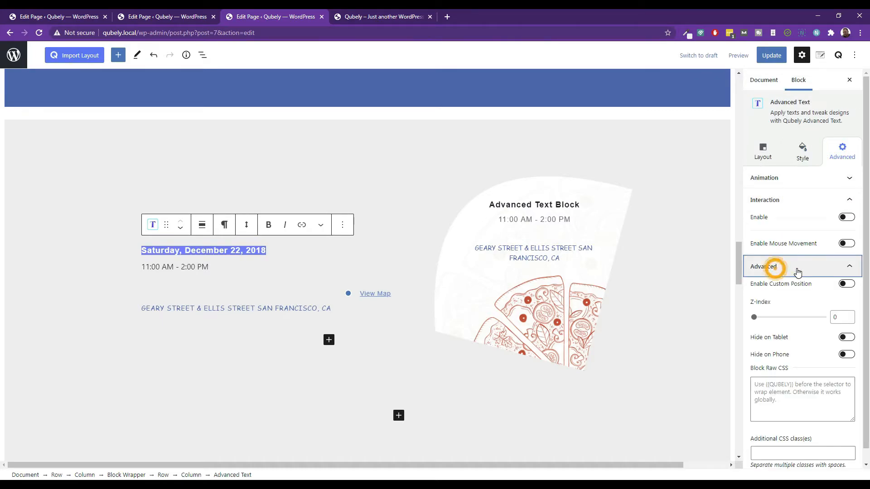
scroll(784, 344, down, 1)
scroll(793, 295, up, 1)
click(769, 178)
click(803, 152)
click(758, 152)
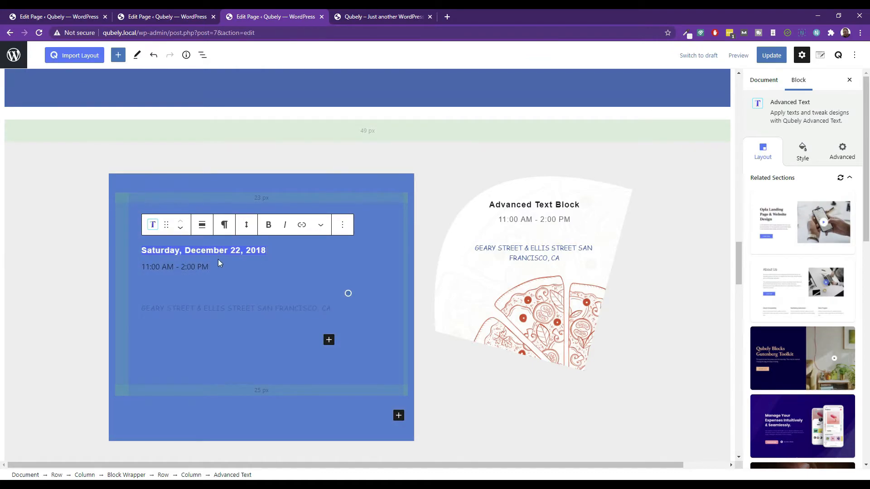
Step: Change the Saturday entry's block wrapper hover background to the very light grey palette colour after trying white and slate grey
click(122, 189)
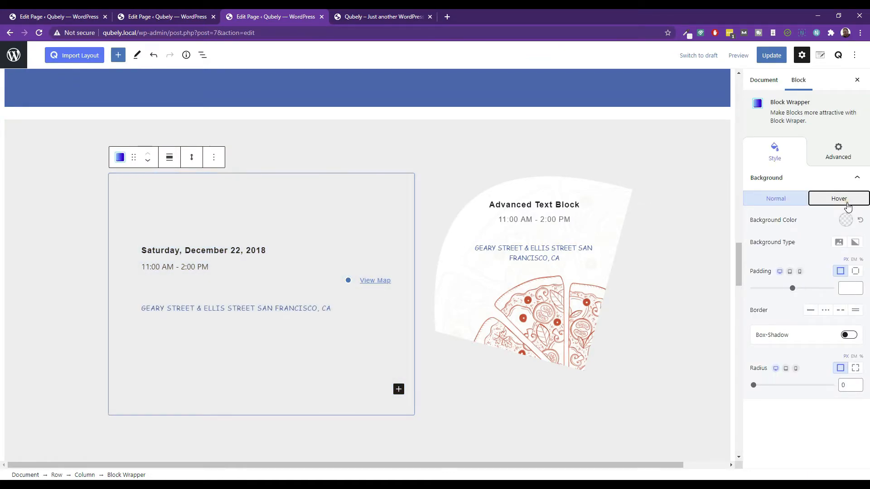
click(848, 206)
click(845, 219)
click(772, 393)
click(737, 393)
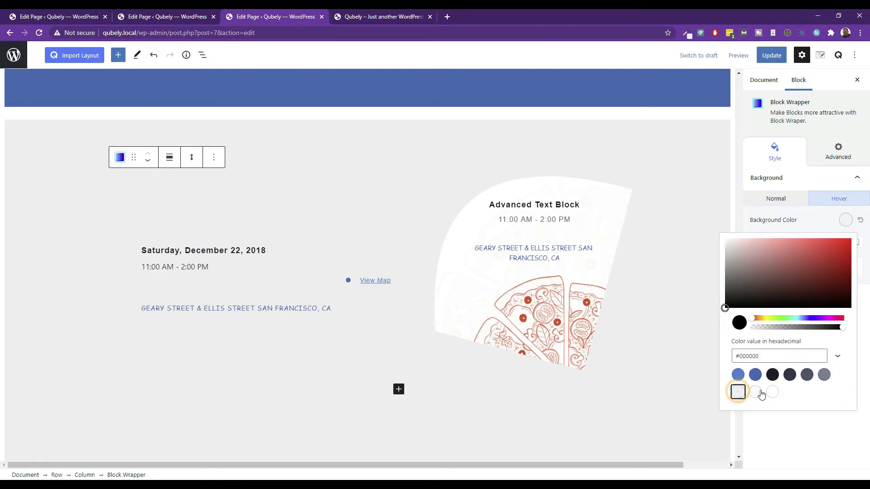
click(824, 375)
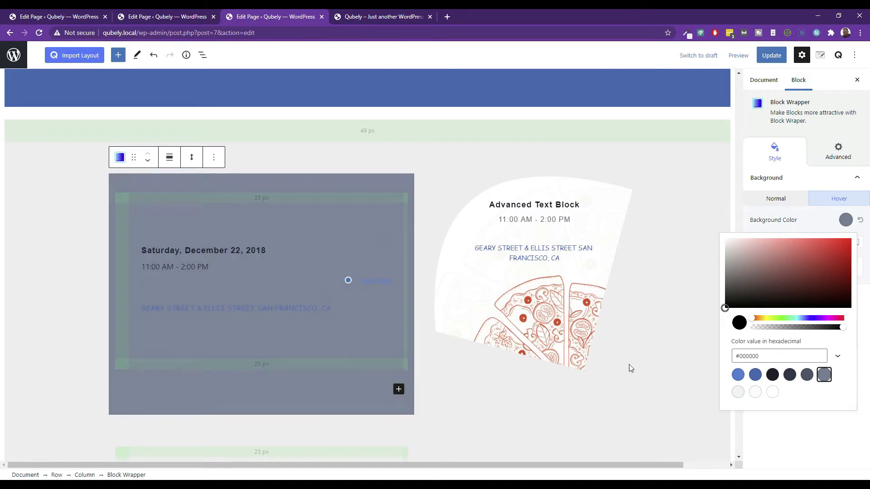
click(737, 393)
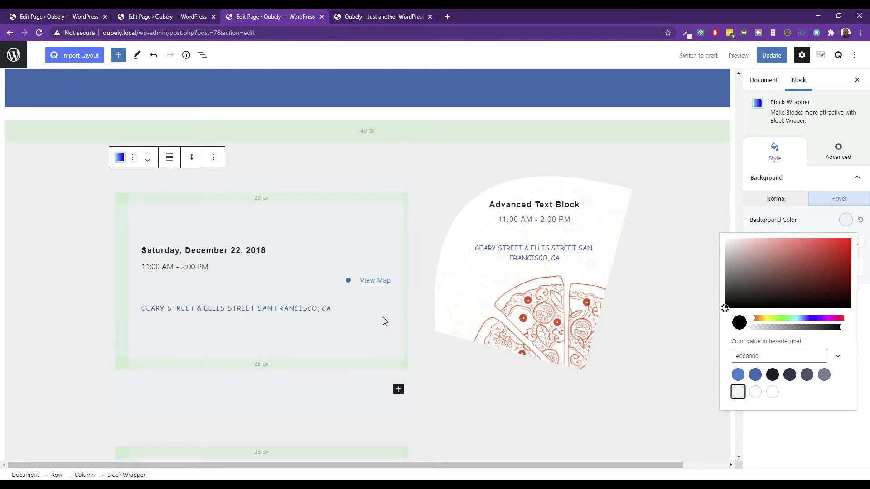
Step: Inspect the pizza-slice card's address heading, its Advanced Text Block title and the column that contains them
click(561, 268)
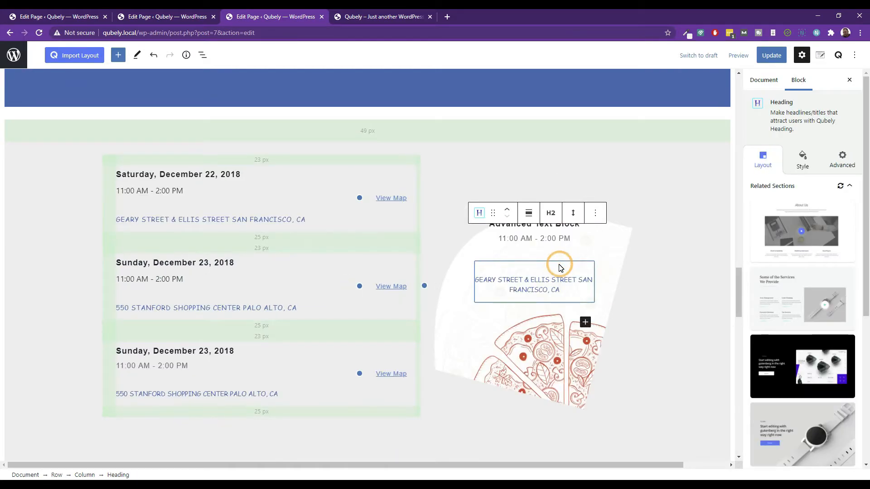
click(548, 224)
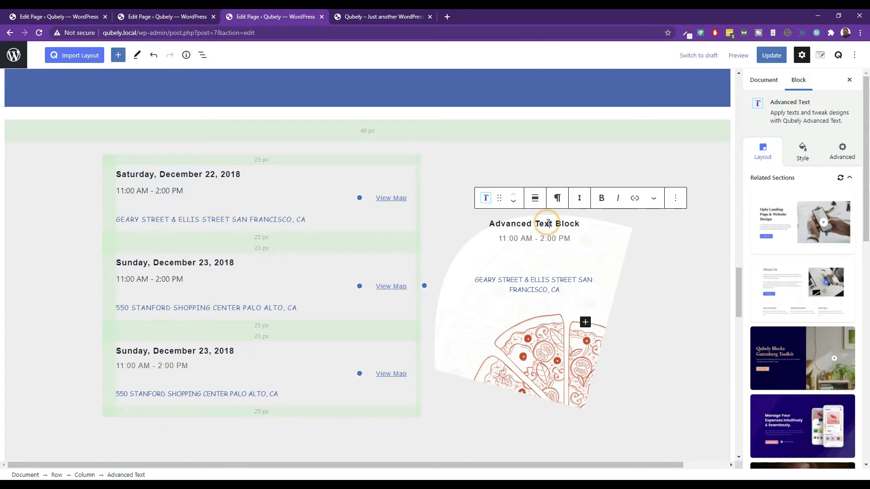
triple_click(548, 225)
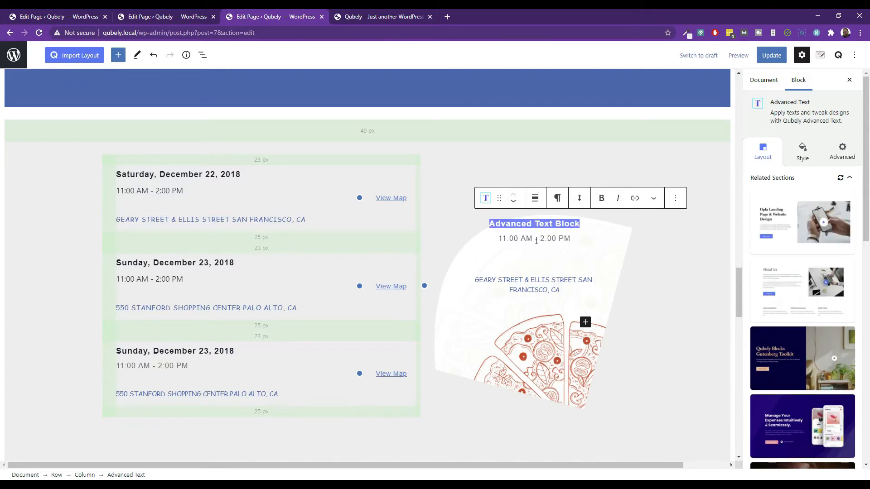
click(600, 280)
click(434, 138)
Step: Use Block Navigation to select the column holding the schedule entries and the second entry's block wrapper
click(202, 55)
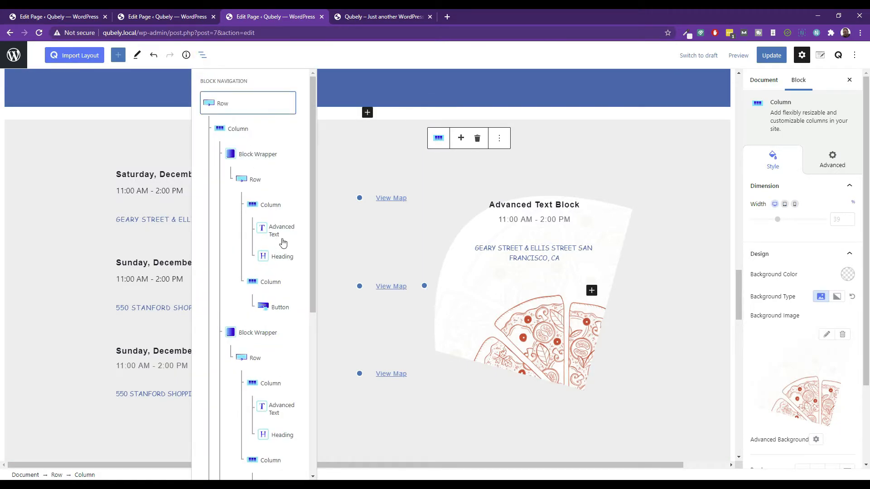
click(235, 130)
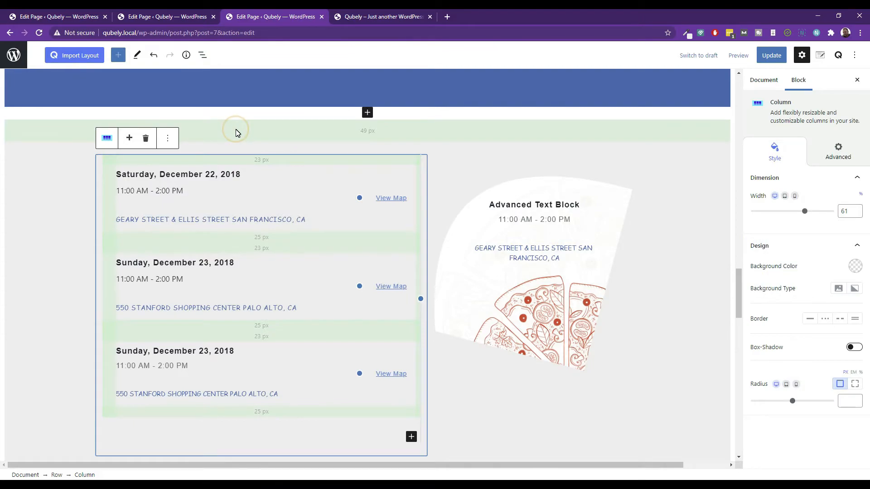
click(202, 55)
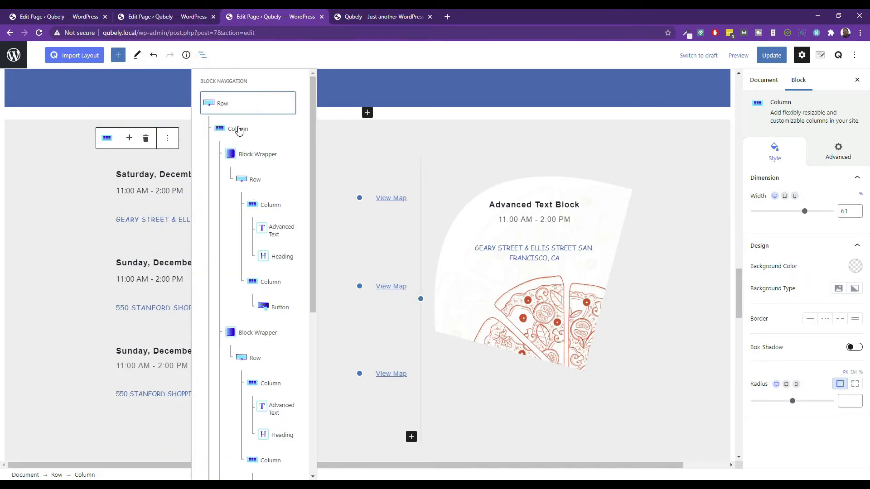
click(255, 338)
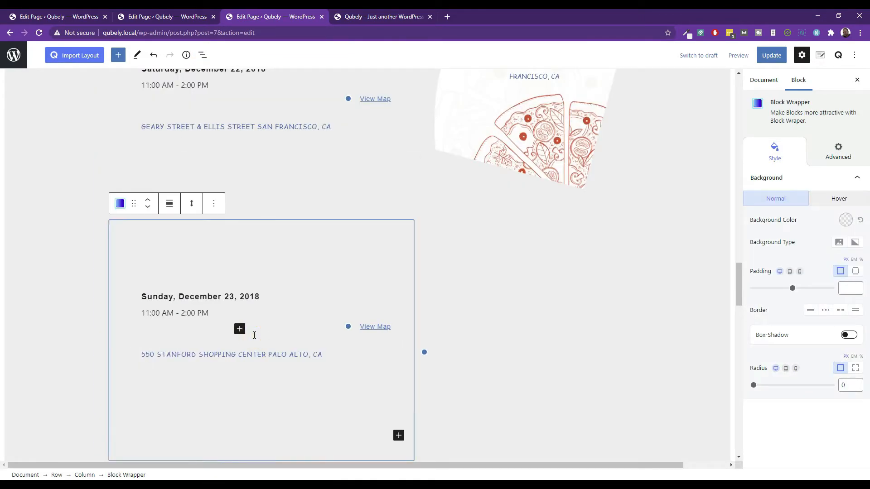
Step: Locate the Saturday entry's text column and its View Map column through Block Navigation
scroll(390, 188, up, 3)
click(504, 217)
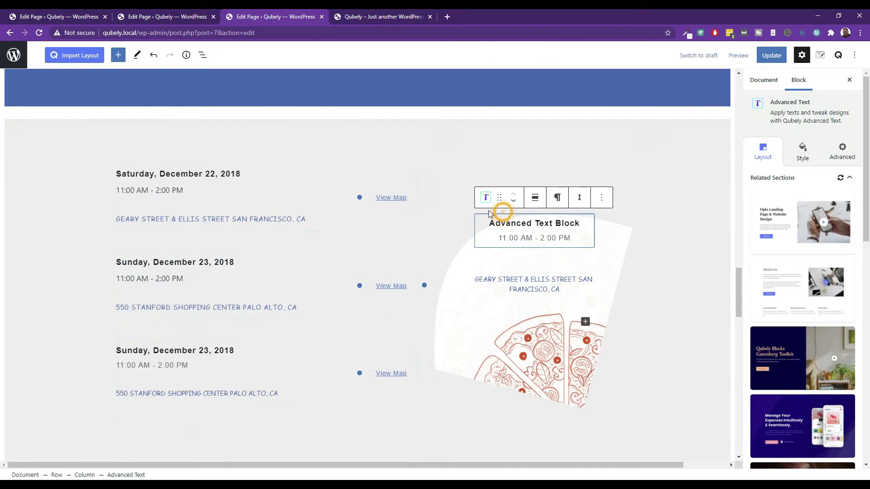
click(203, 54)
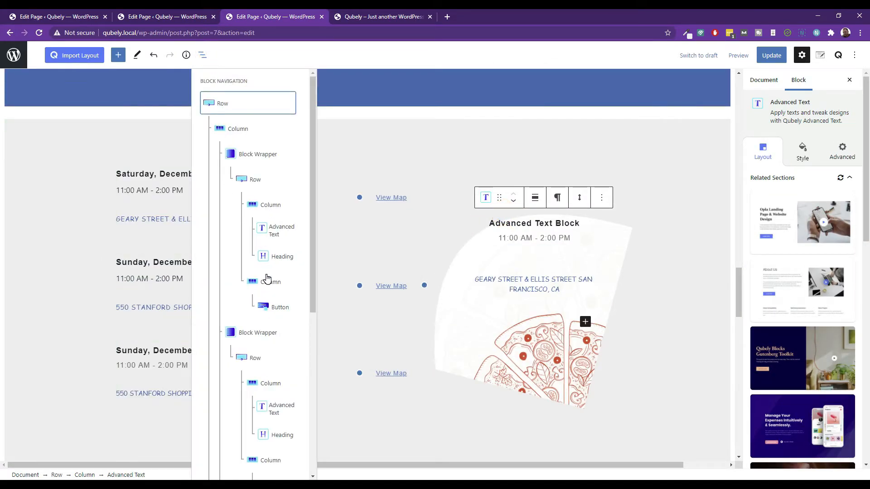
click(271, 207)
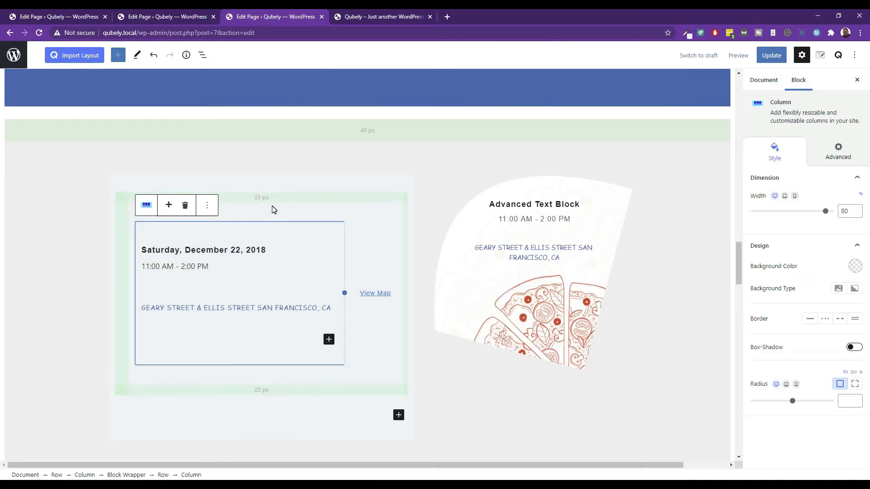
click(202, 55)
click(275, 289)
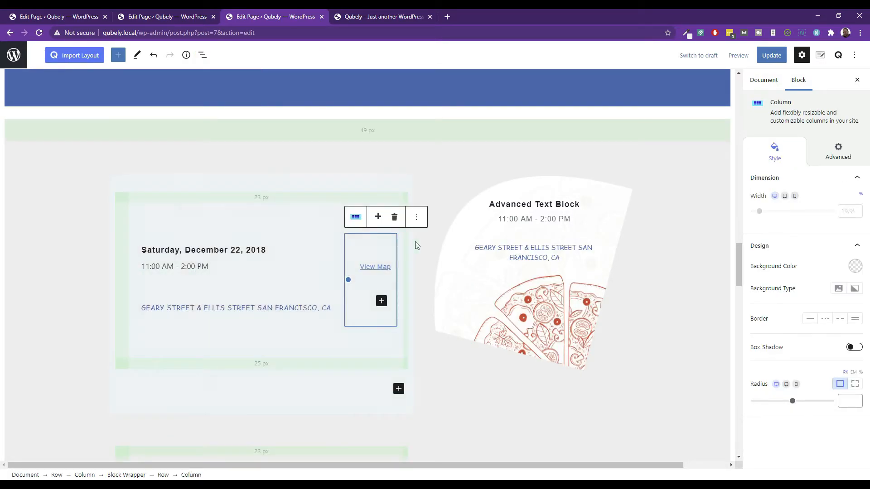
Step: Apply the Fill style to the View Map button of the Saturday, December 22, 2018 entry
click(377, 270)
click(376, 268)
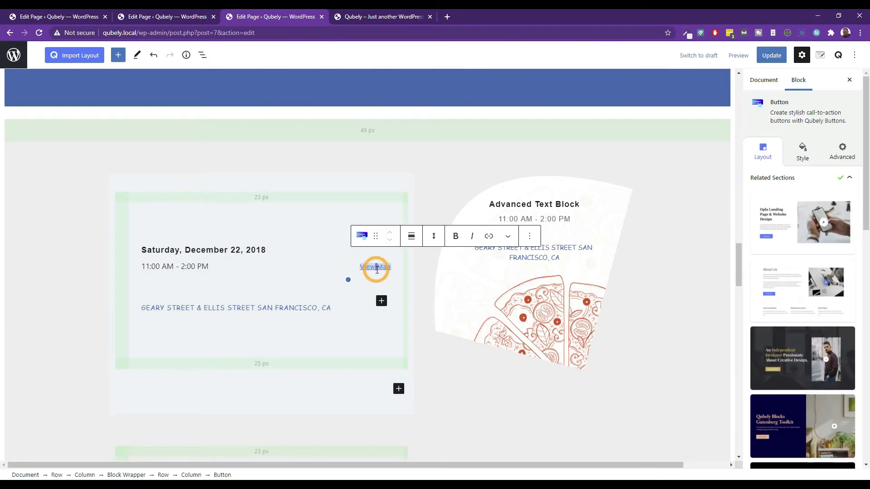
click(799, 150)
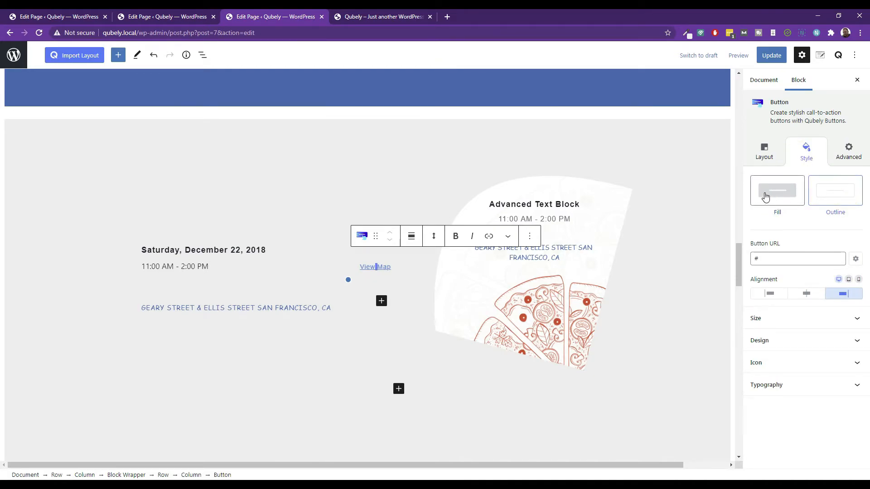
click(780, 194)
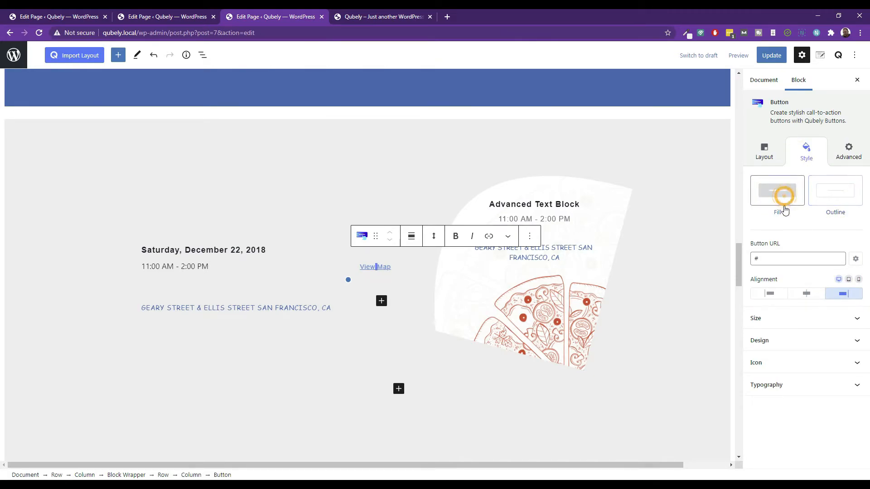
Step: Try centre and left alignment on the View Map button, and return it to right alignment
click(805, 293)
click(776, 295)
click(812, 294)
click(852, 295)
Step: Review the Design and Size settings of the Saturday entry's View Map button and select its text
click(770, 340)
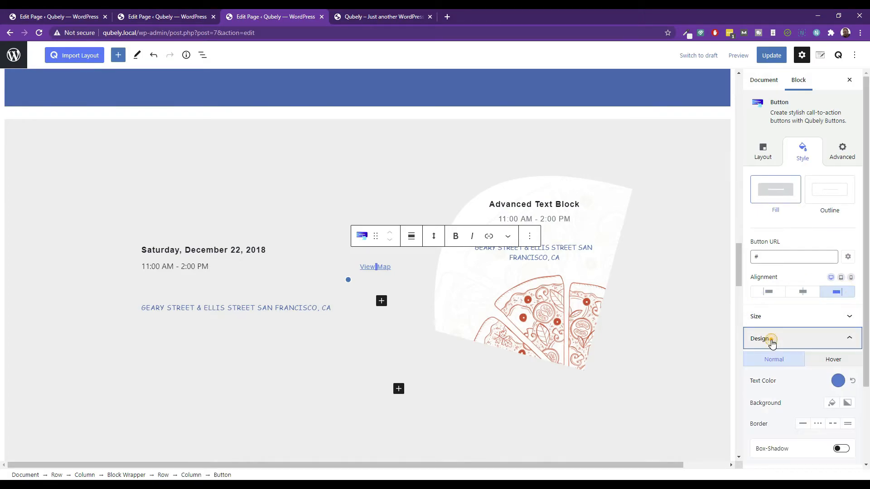
click(779, 317)
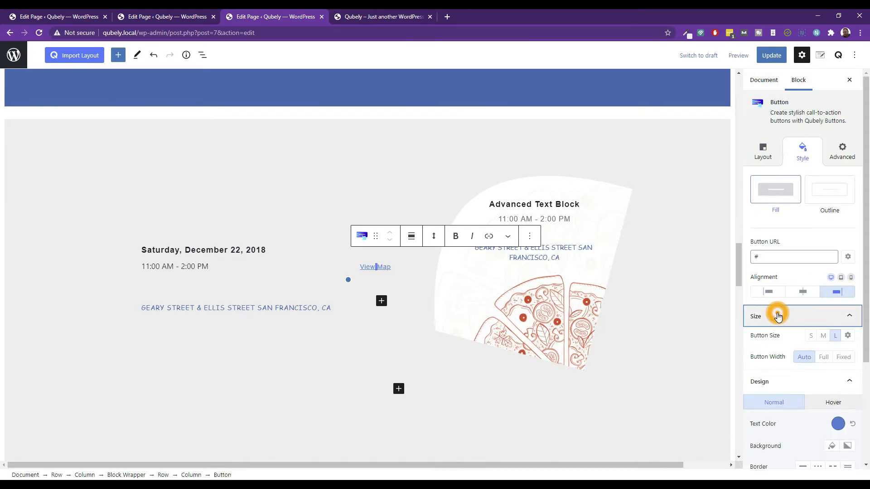
triple_click(368, 266)
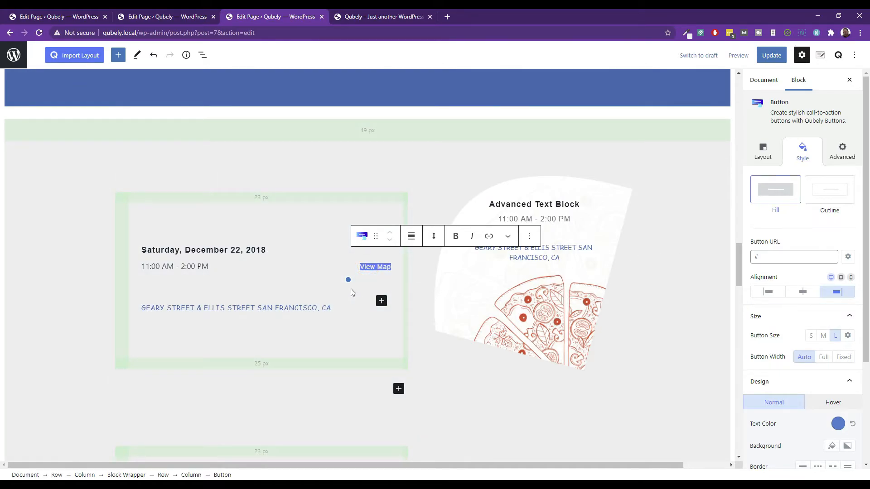
Step: Review the Heading, Sub Heading and Separator style settings of the Saturday entry's address heading
triple_click(297, 307)
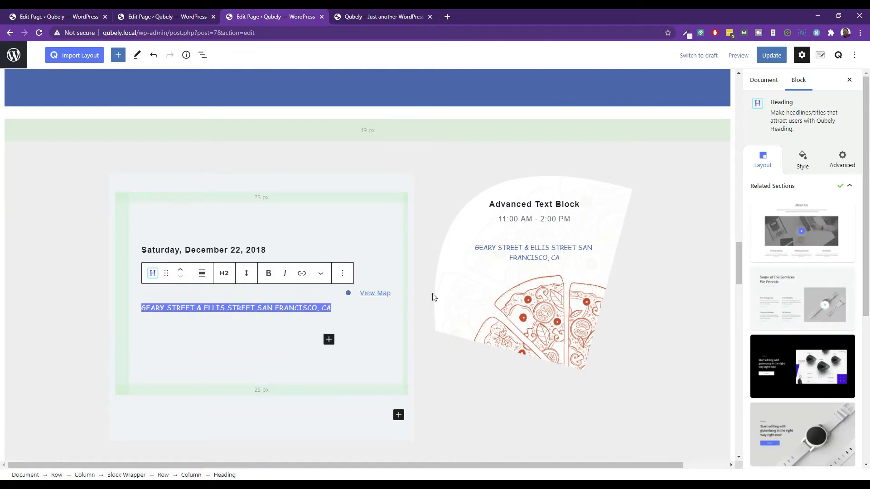
click(796, 160)
click(794, 218)
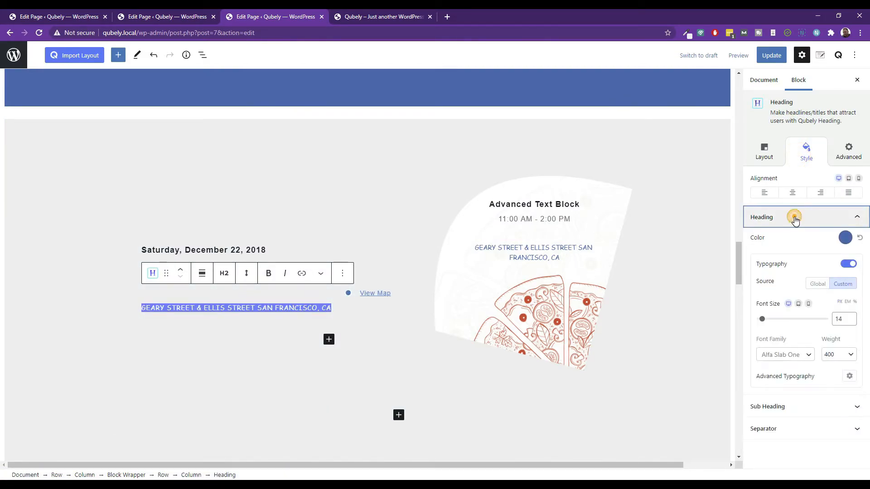
click(776, 406)
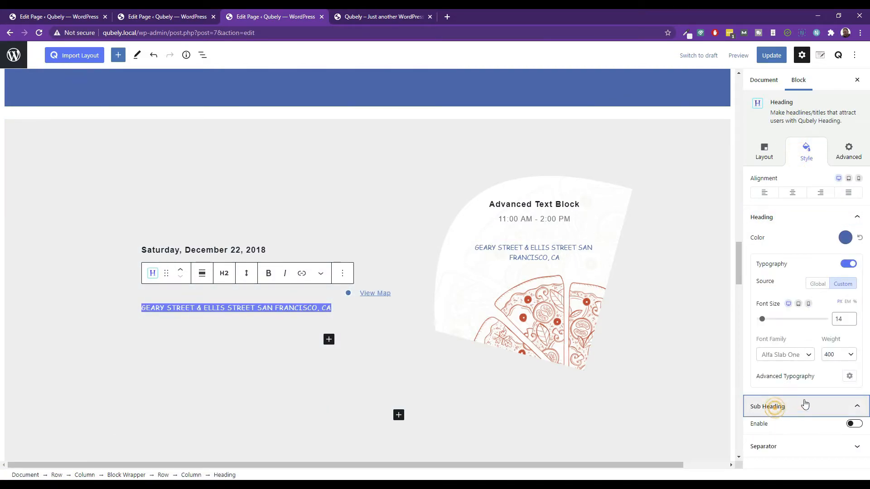
click(772, 455)
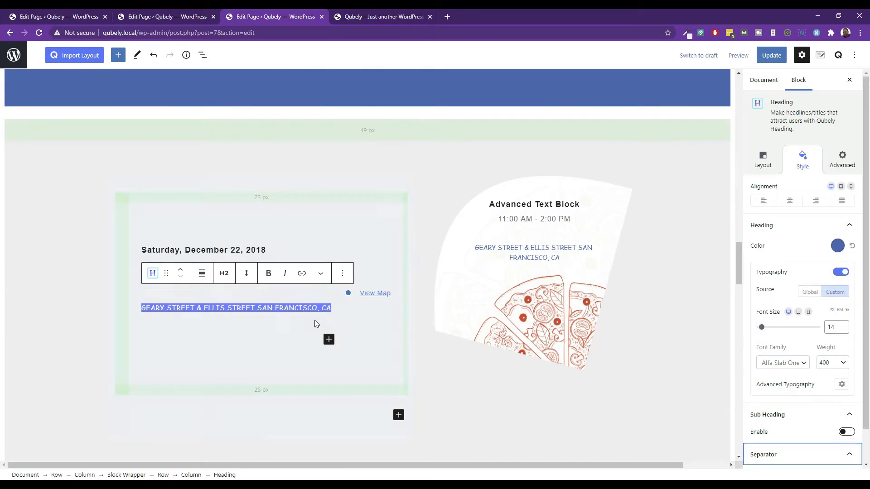
Step: Select the Saturday entry's date and time texts in turn to identify their block type
triple_click(236, 248)
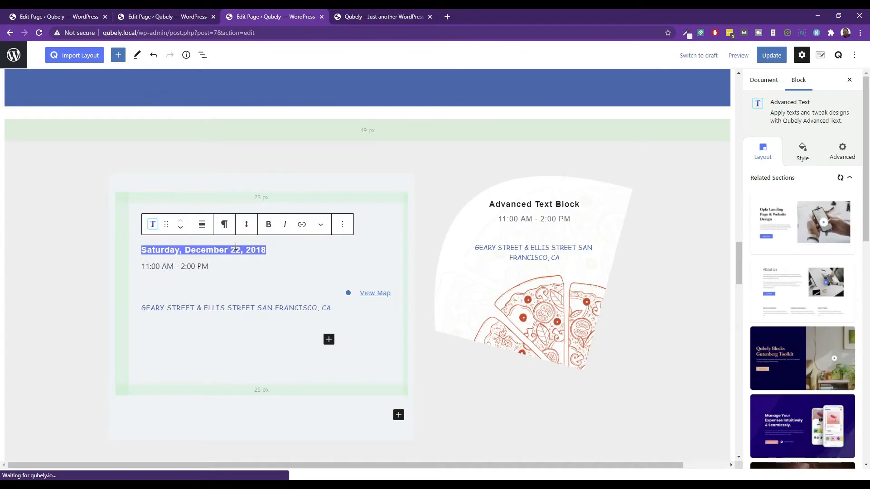
triple_click(207, 269)
triple_click(214, 250)
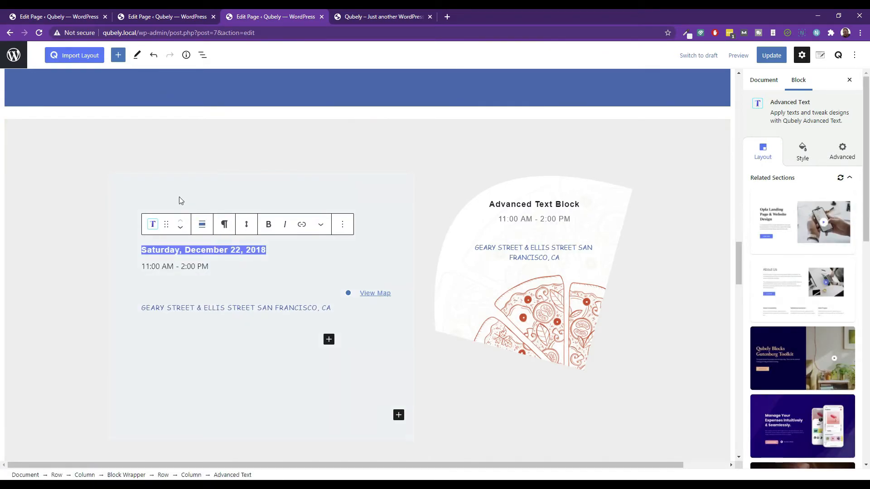
Step: Browse the available Qubely blocks in the block library, down to Table Builder
click(117, 55)
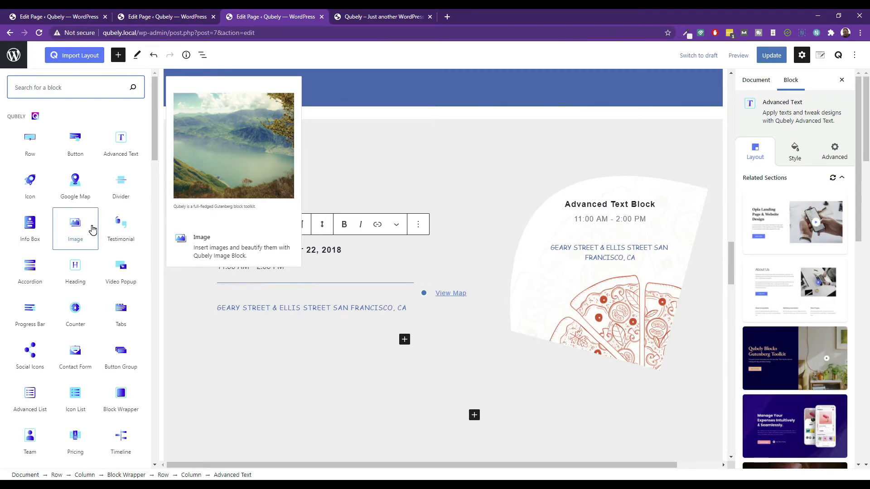
scroll(122, 272, down, 1)
scroll(94, 312, down, 2)
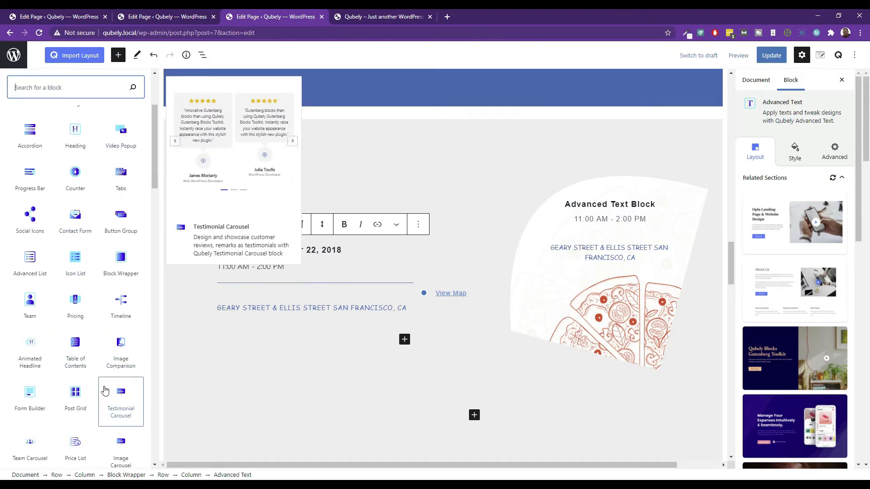
scroll(104, 394, down, 1)
scroll(104, 390, down, 2)
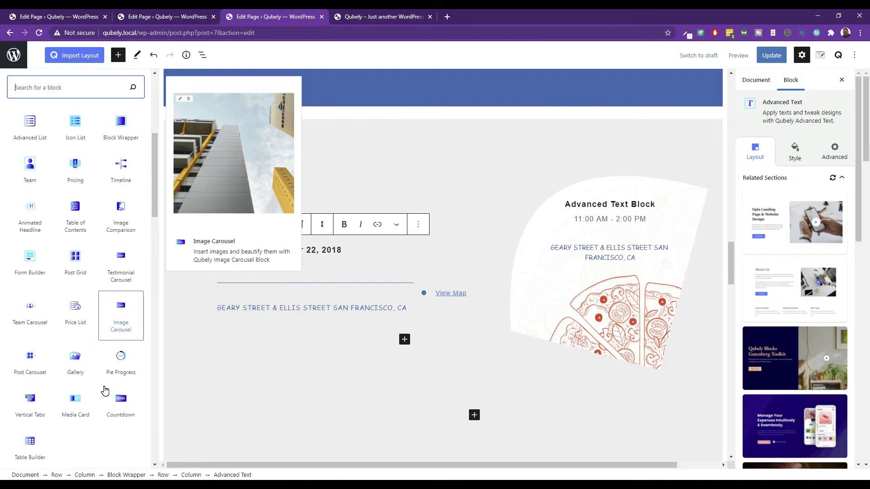
scroll(102, 401, down, 1)
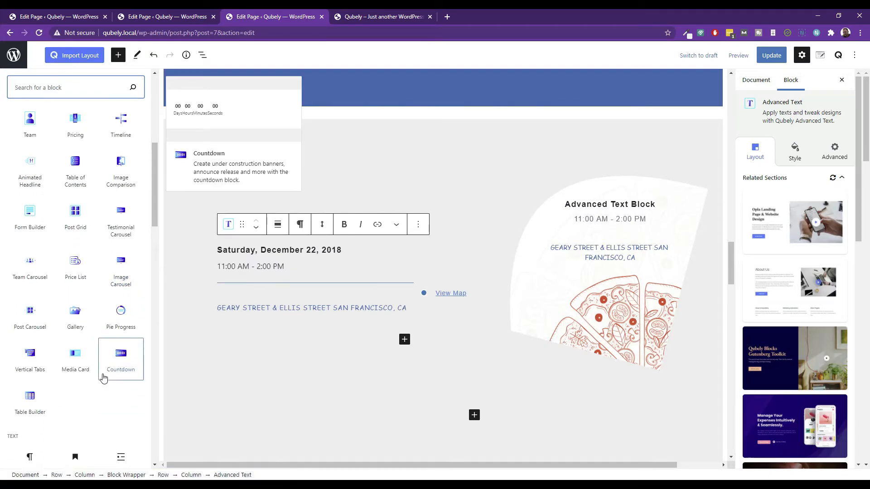
scroll(68, 381, down, 3)
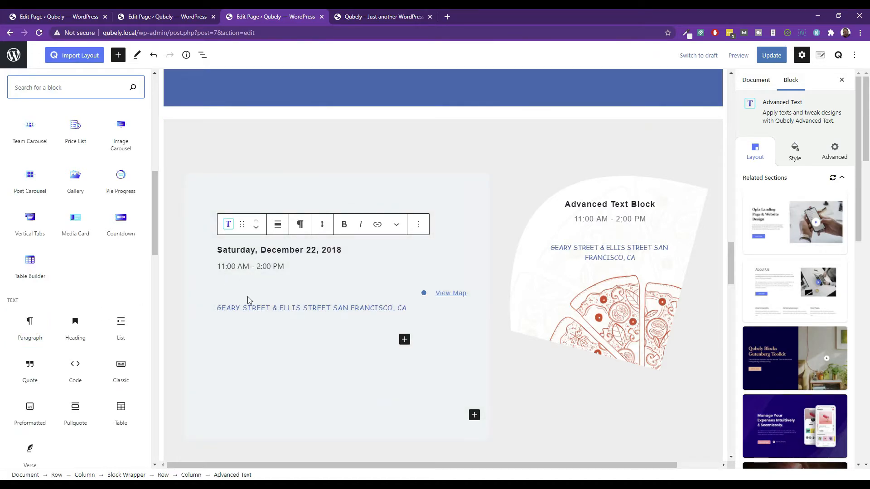
scroll(86, 285, up, 10)
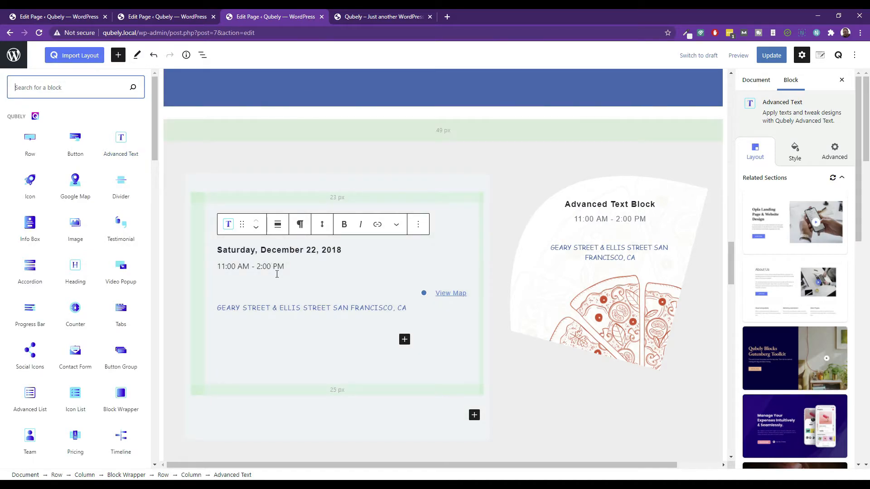
Step: Try a box shadow on the column with the pizza-slice background image, and switch it off again
scroll(476, 272, down, 1)
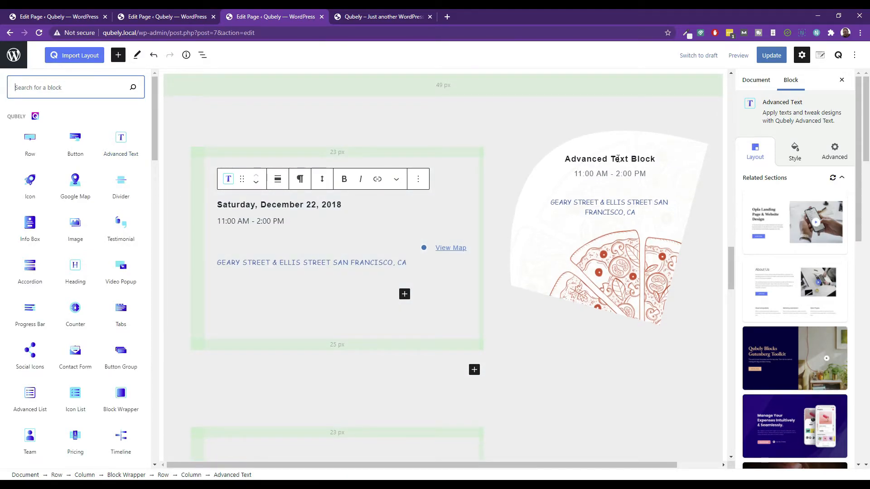
click(619, 143)
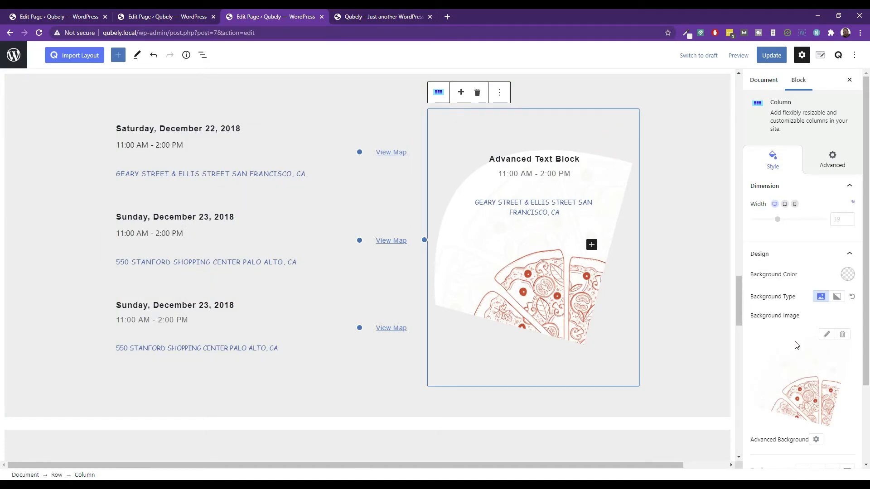
scroll(792, 353, down, 2)
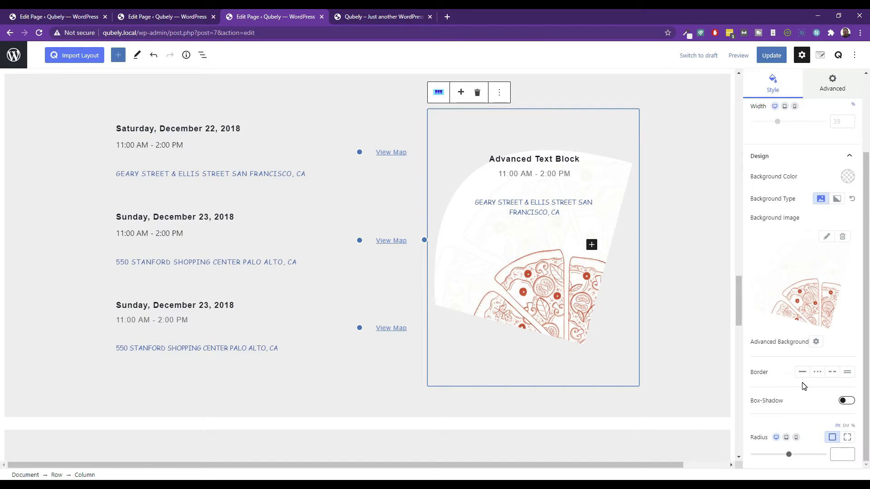
click(846, 401)
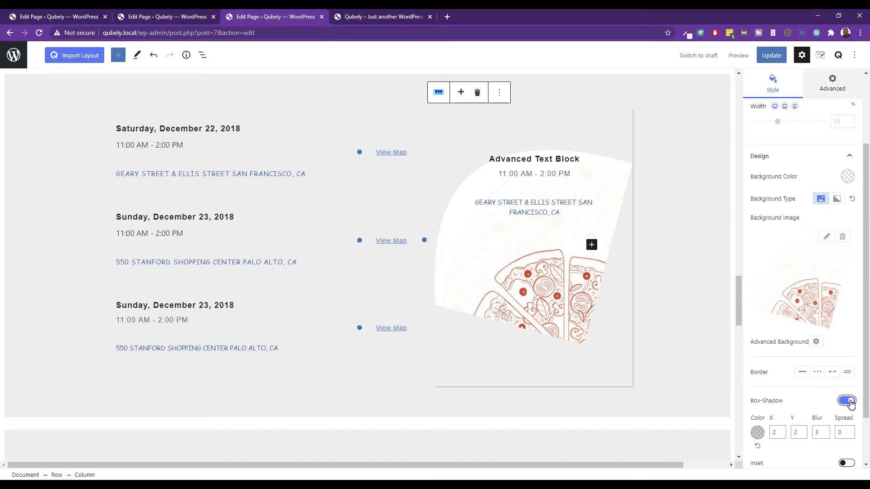
click(848, 402)
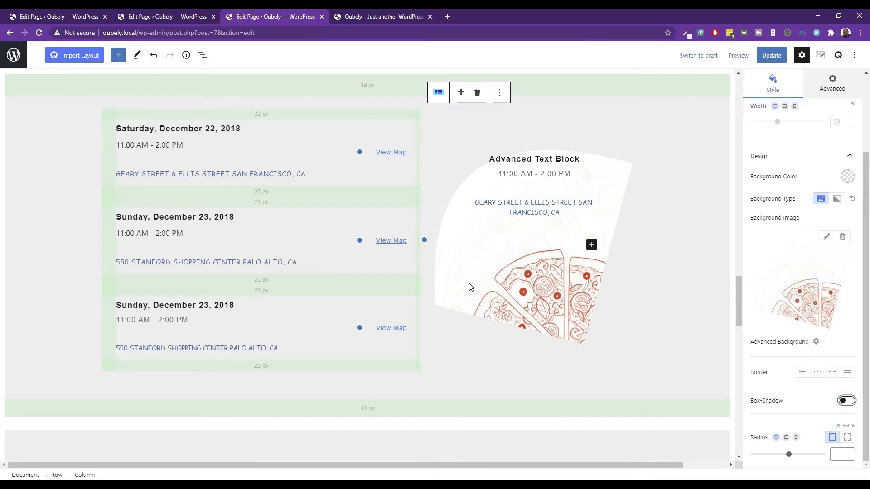
Step: Look through the page sections below the schedule, including the food truck video and the Contact Us banner
scroll(497, 301, up, 3)
scroll(502, 358, down, 2)
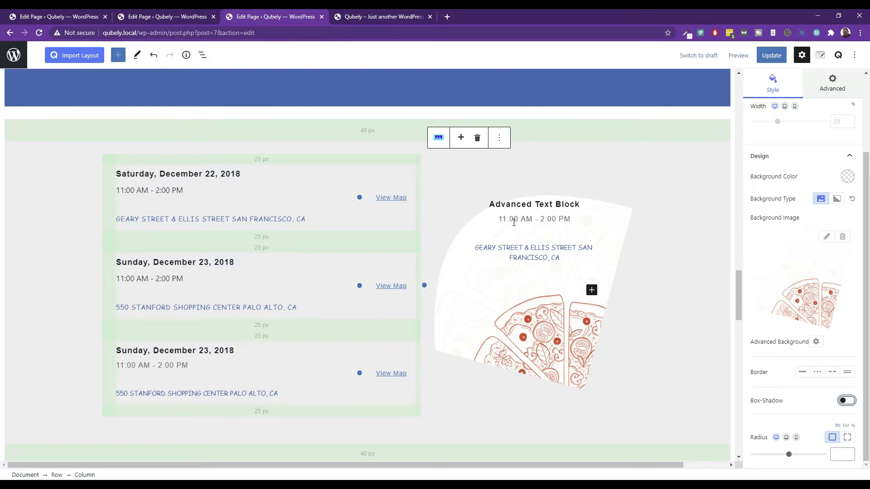
scroll(473, 245, down, 10)
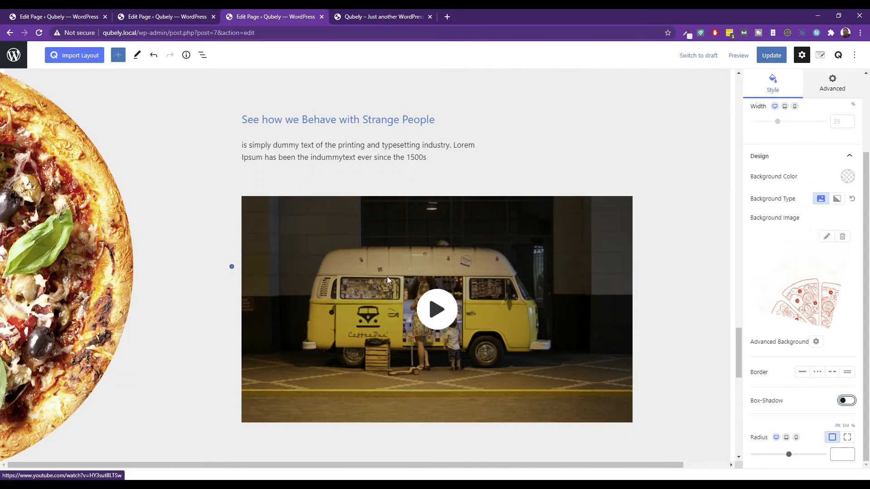
scroll(390, 260, down, 10)
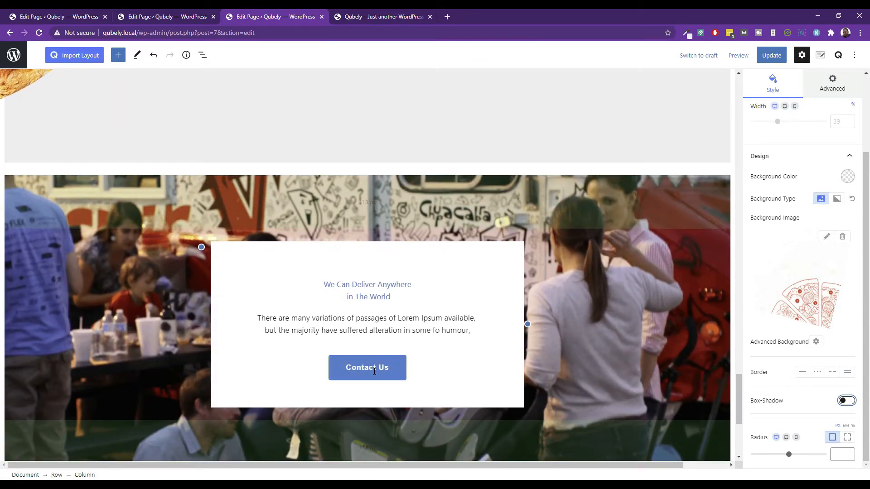
scroll(272, 260, down, 4)
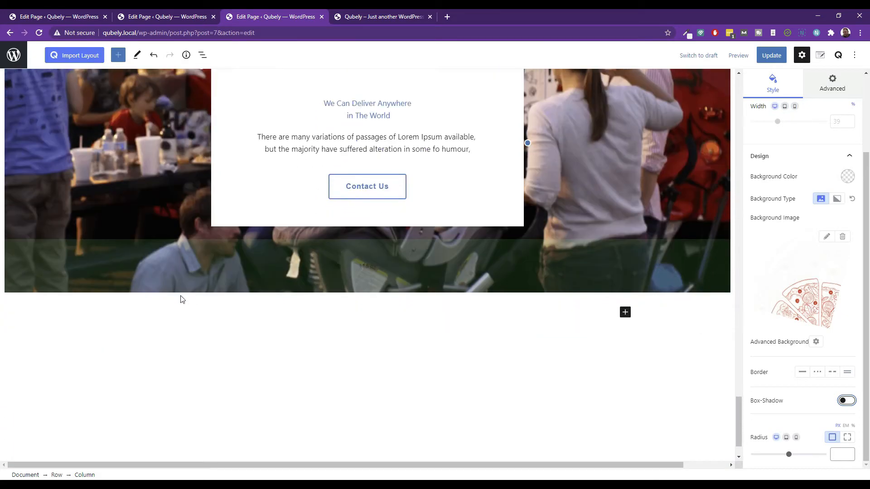
scroll(236, 260, up, 11)
scroll(310, 313, up, 15)
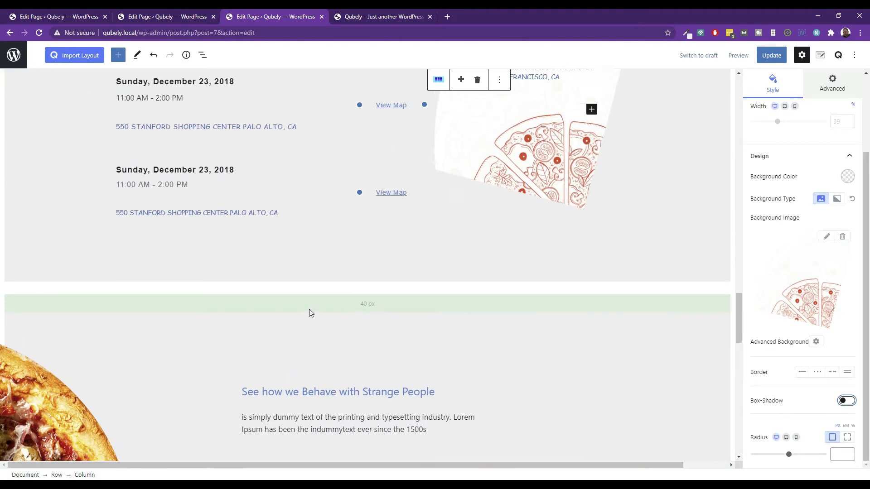
scroll(310, 312, down, 13)
scroll(262, 326, down, 2)
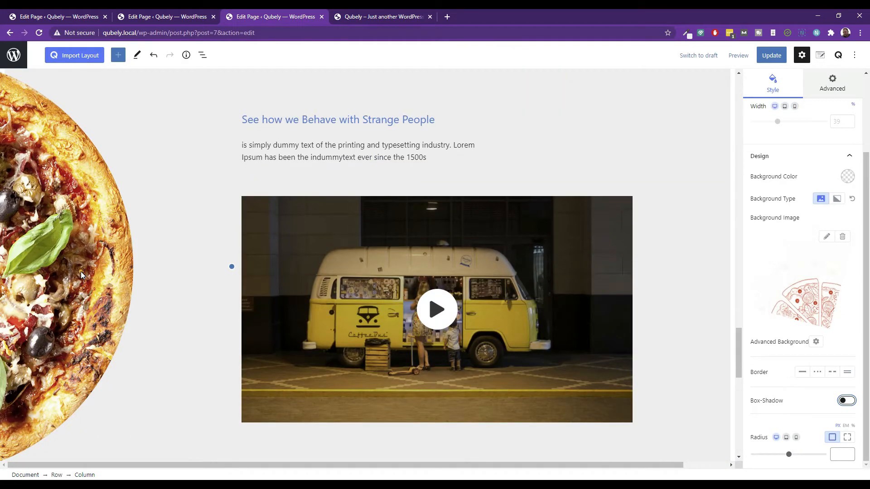
Step: Select the pizza image beside the food truck video and review its alignment, image source, URL, size, opacity and radius settings
click(81, 273)
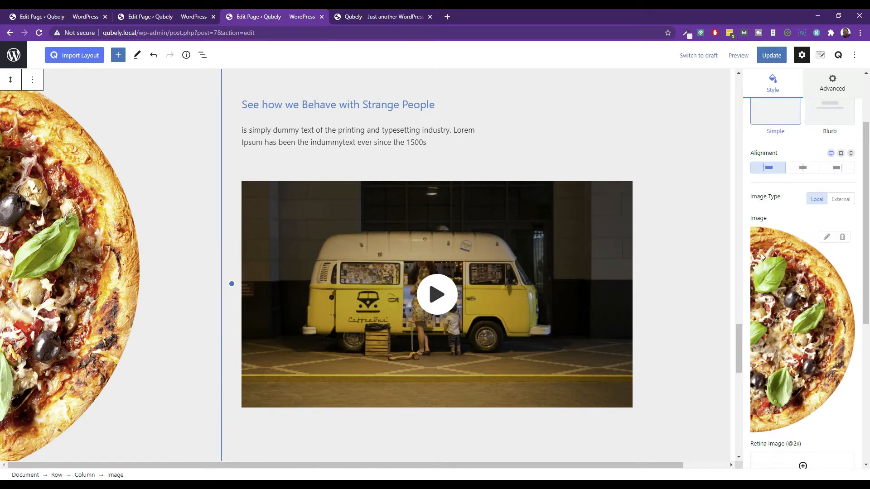
scroll(785, 286, up, 3)
scroll(779, 267, down, 3)
scroll(779, 267, down, 3)
scroll(97, 270, down, 4)
scroll(88, 285, up, 5)
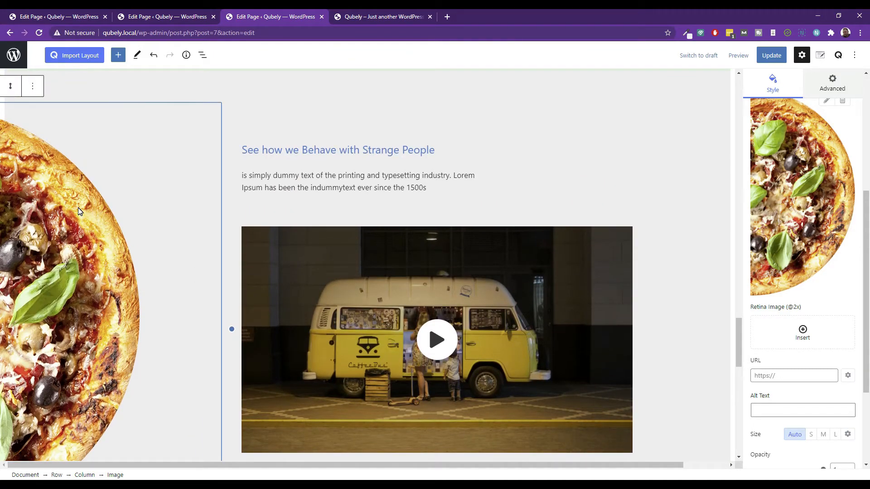
scroll(778, 268, up, 2)
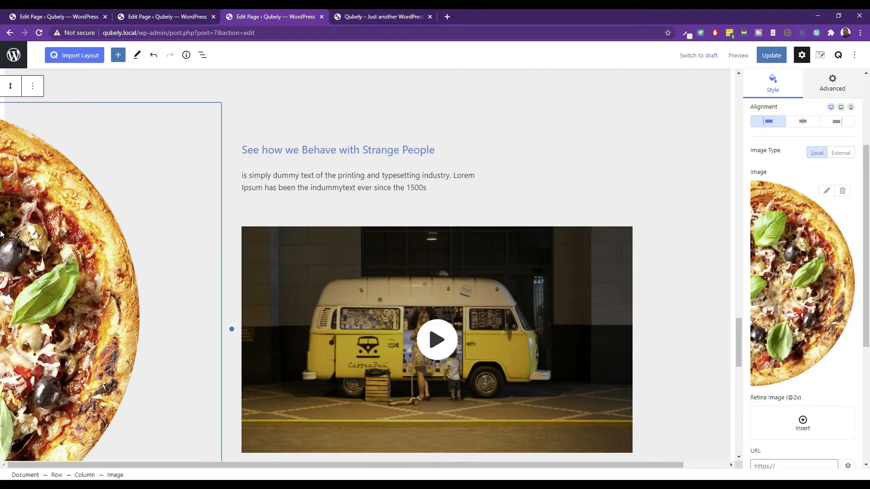
scroll(1, 234, down, 4)
scroll(118, 284, down, 3)
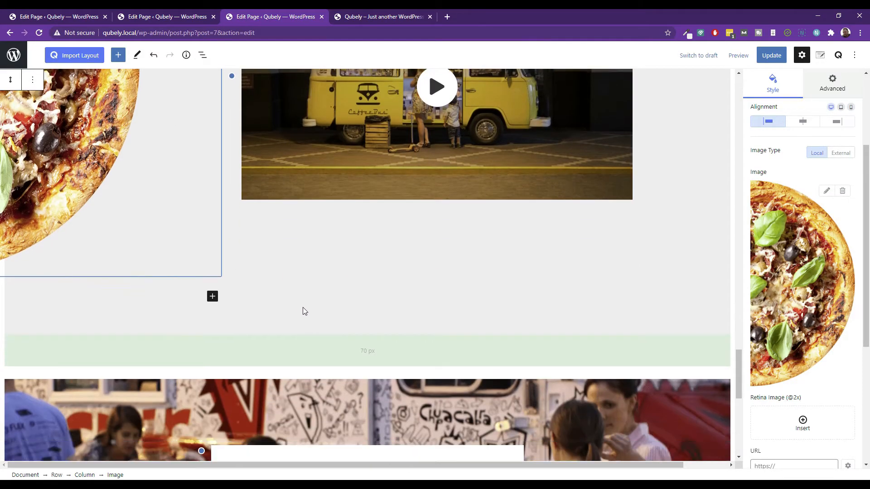
scroll(770, 311, down, 5)
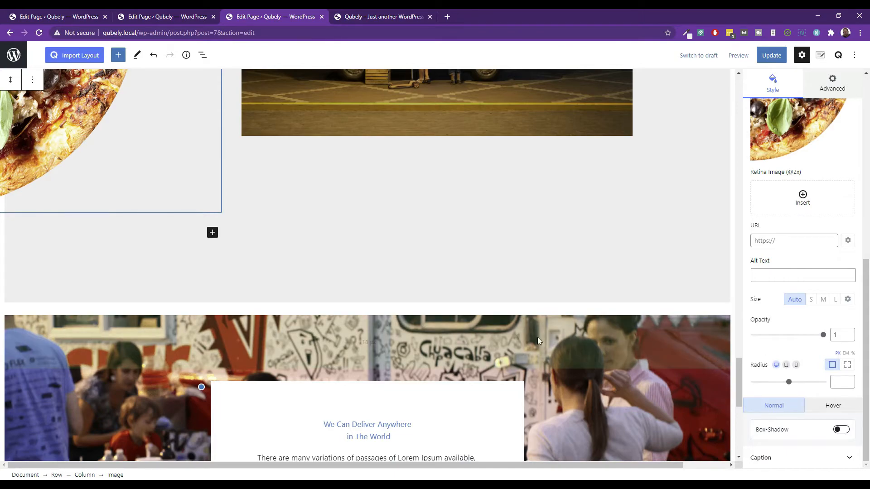
Step: Preview the food truck page in a new browser tab
scroll(372, 248, up, 5)
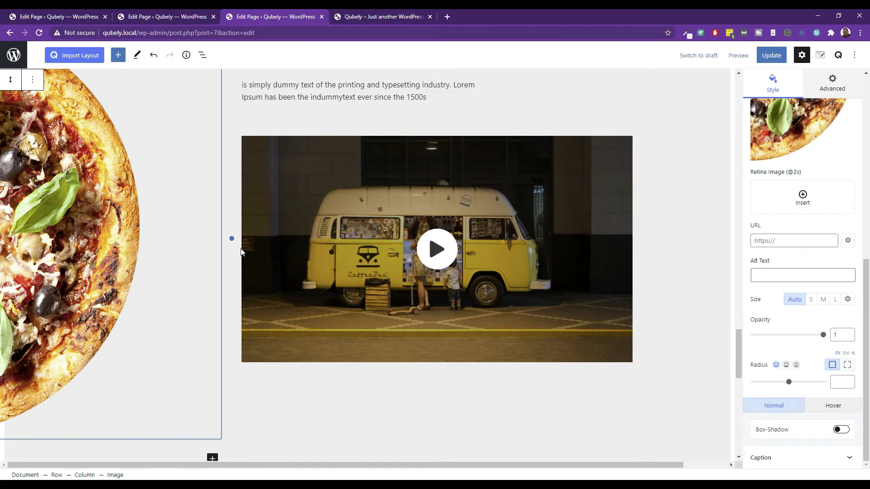
scroll(268, 247, up, 3)
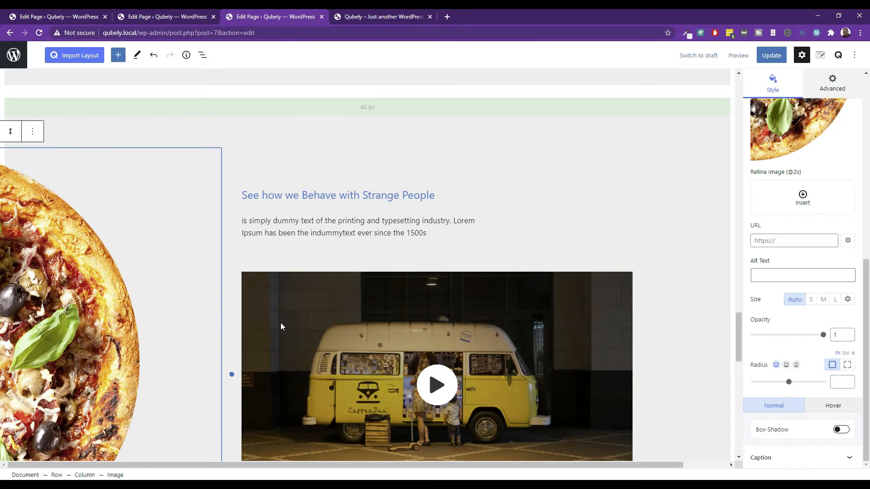
click(738, 56)
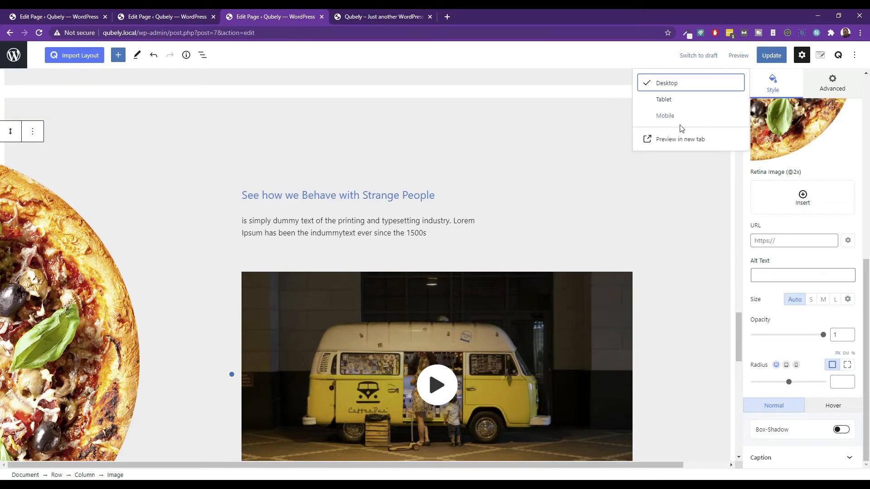
click(680, 140)
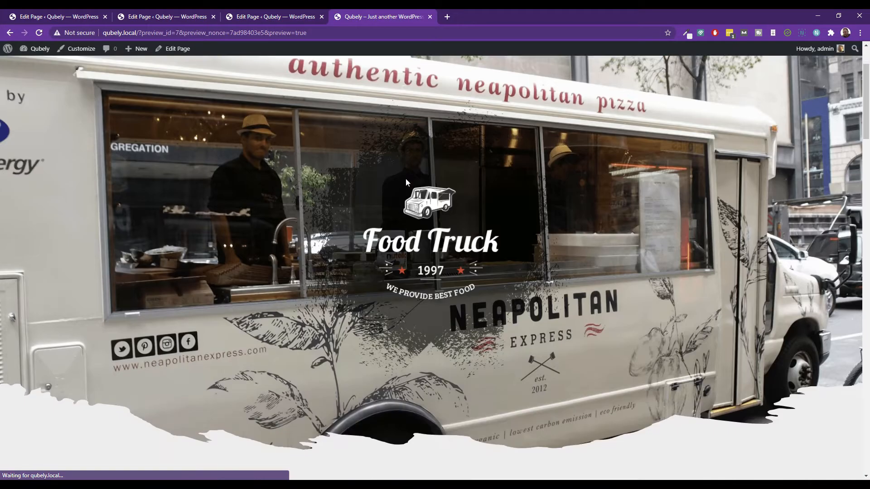
Step: Look through the previewed page's food truck video section, opening the video popup and closing it again
scroll(407, 183, down, 20)
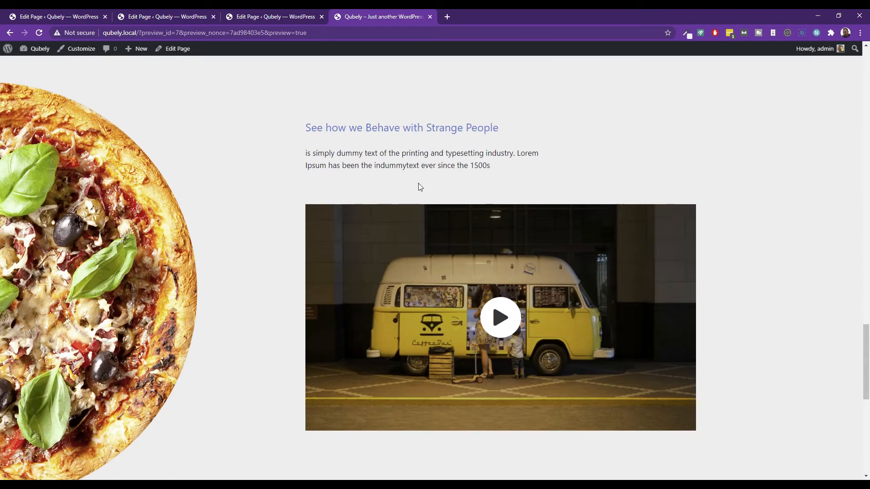
scroll(418, 183, down, 2)
click(497, 242)
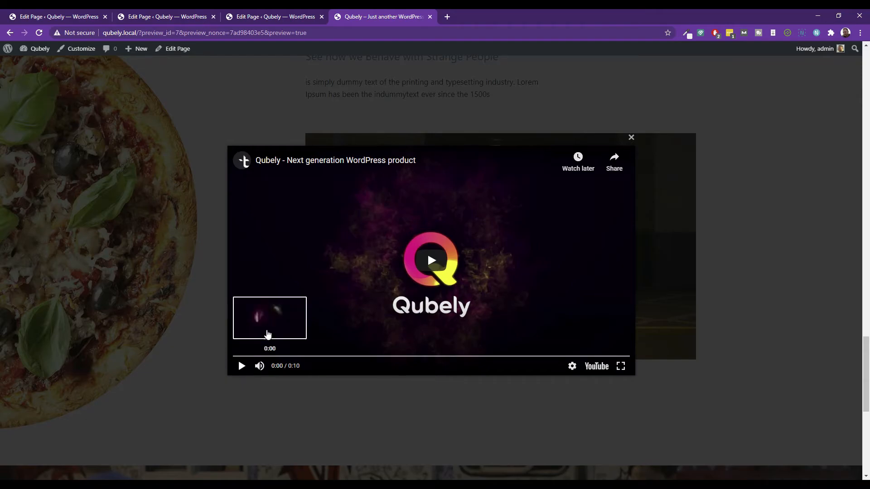
click(631, 138)
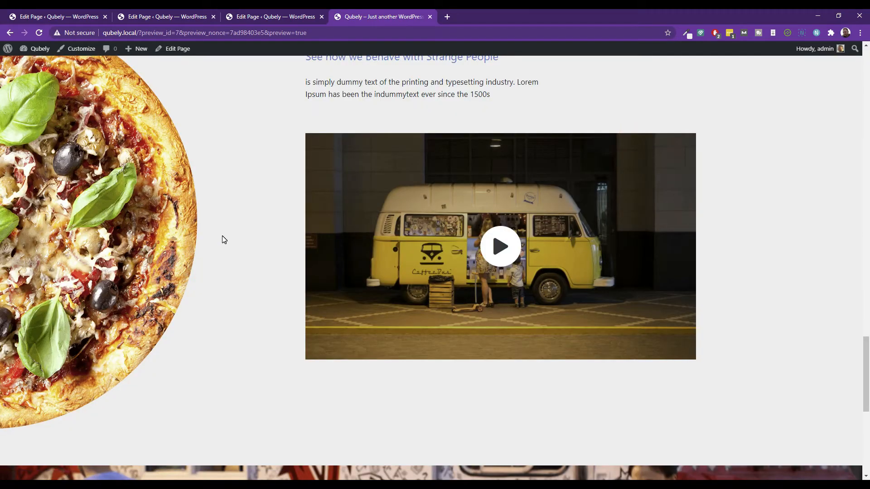
scroll(93, 275, up, 2)
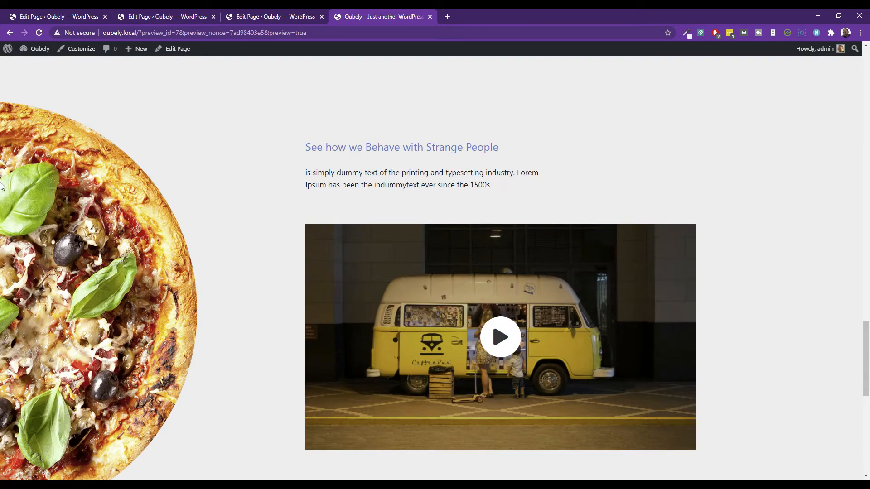
scroll(98, 184, down, 4)
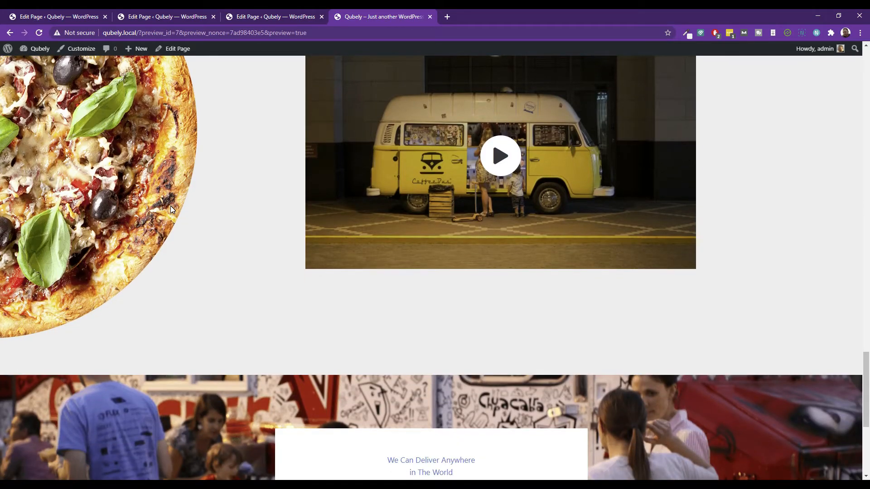
scroll(170, 207, up, 2)
Step: Return to the page editor and remove the empty block wrapper above the "See how we Behave with Strange People" heading
click(263, 16)
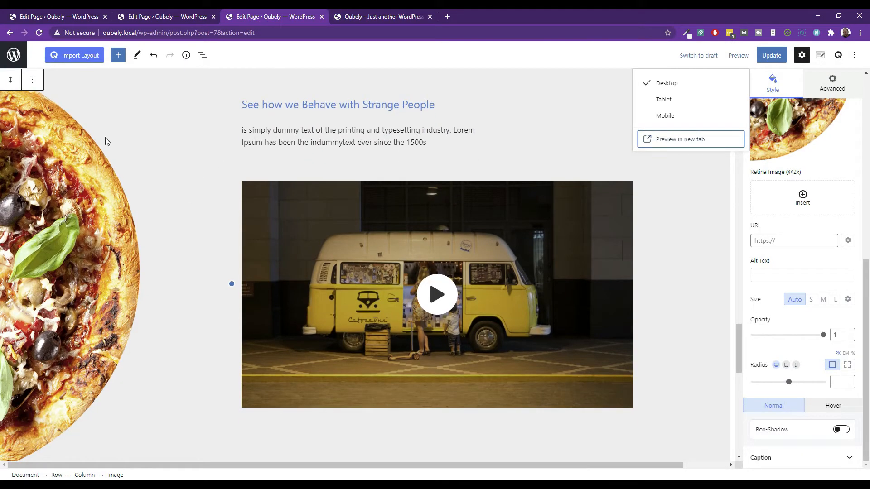
click(105, 122)
scroll(227, 194, up, 3)
click(305, 213)
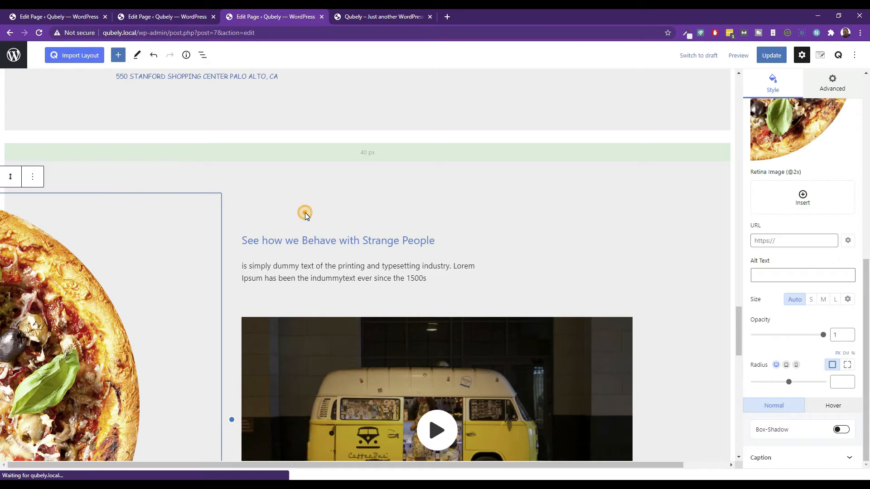
click(132, 217)
click(122, 166)
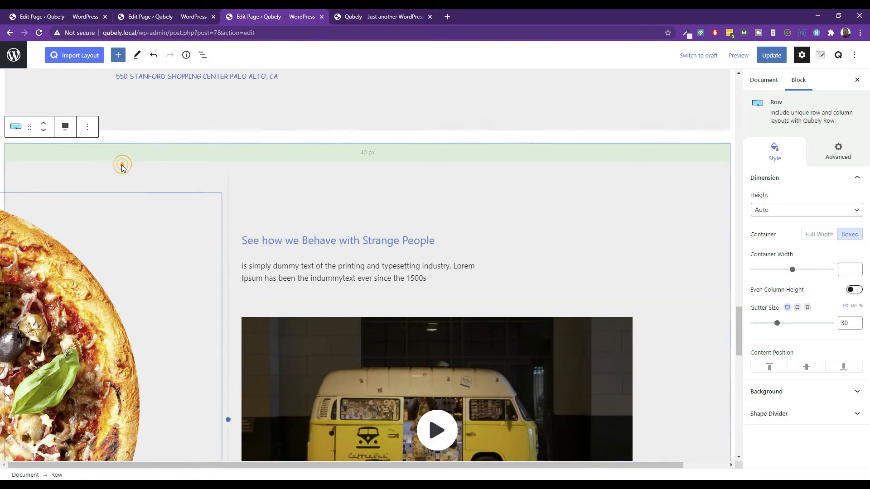
click(206, 56)
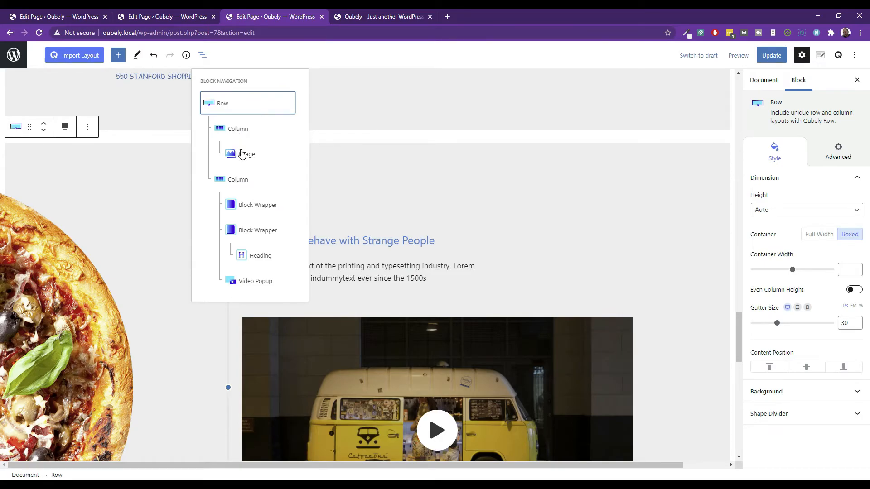
click(248, 207)
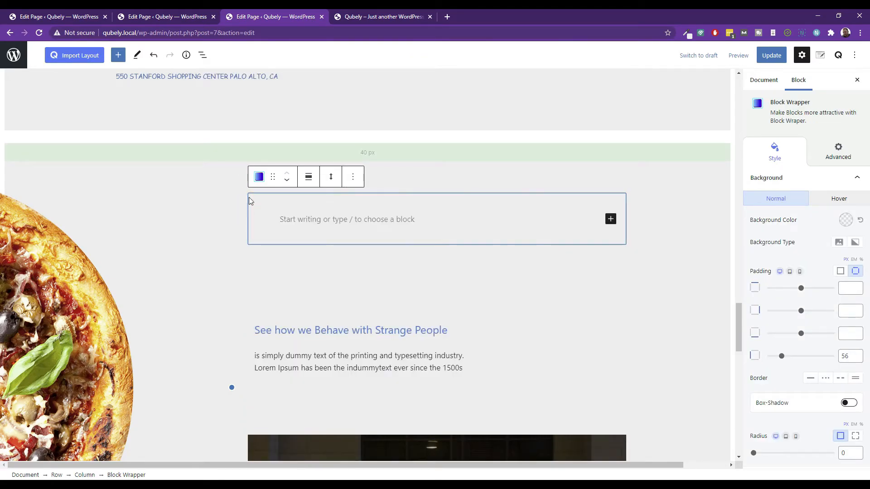
click(353, 176)
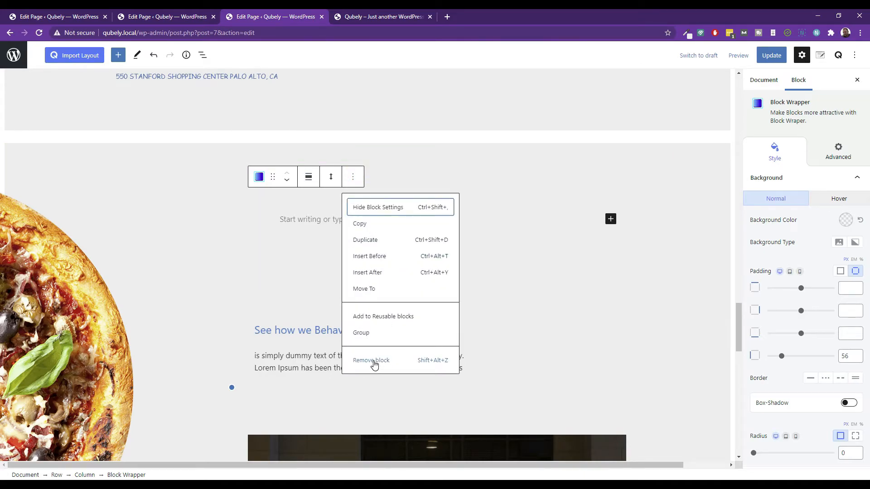
click(373, 360)
Step: Select the remaining block wrapper around the "See how we Behave with Strange People" heading and review its background and padding settings
click(203, 55)
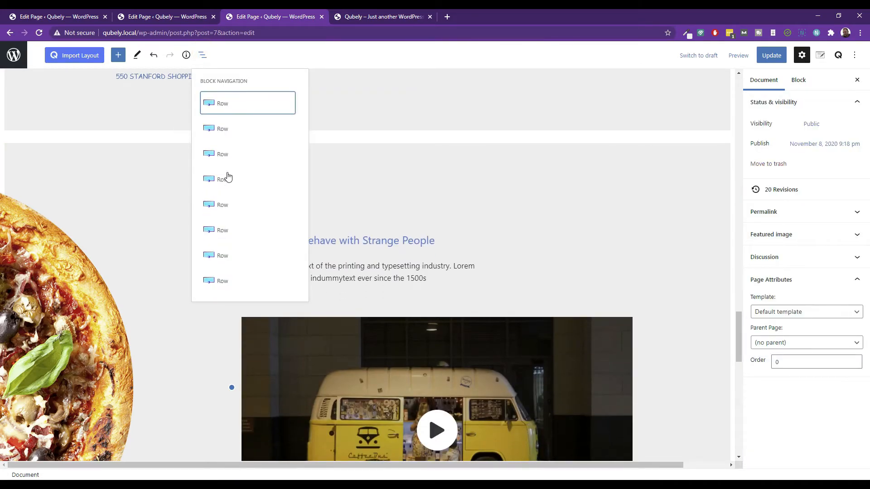
click(53, 148)
click(203, 54)
click(261, 208)
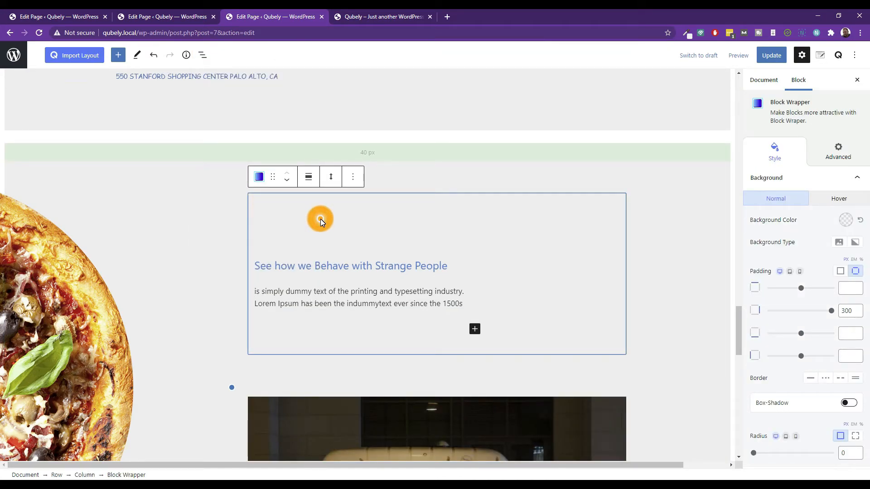
click(308, 212)
click(284, 226)
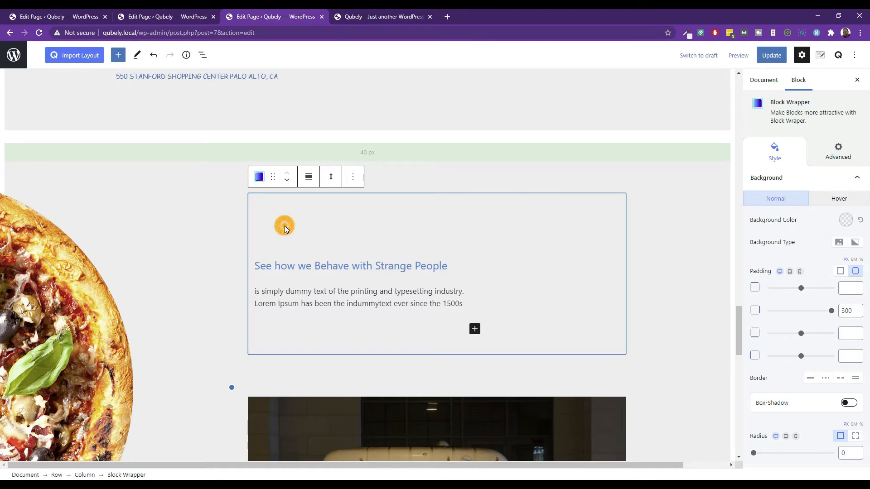
Step: Inspect the video popup and heading blocks and how they nest in the column, ending with the block wrapper selected
click(639, 259)
click(388, 190)
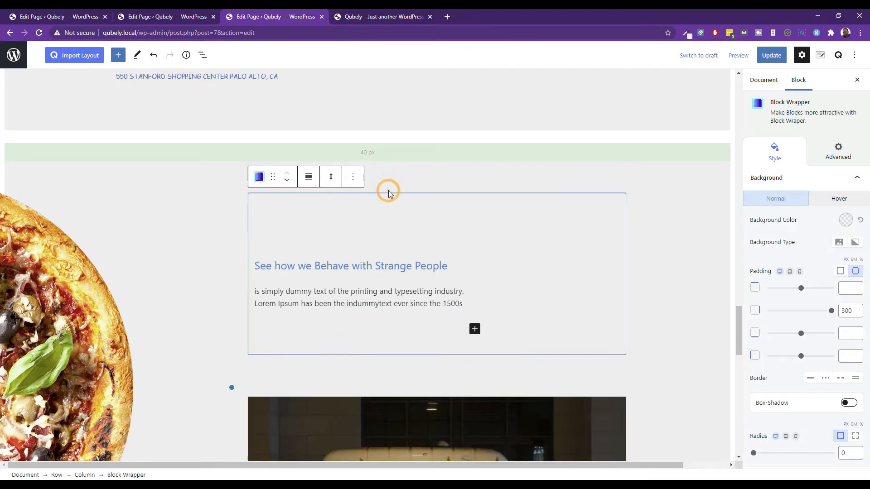
click(287, 385)
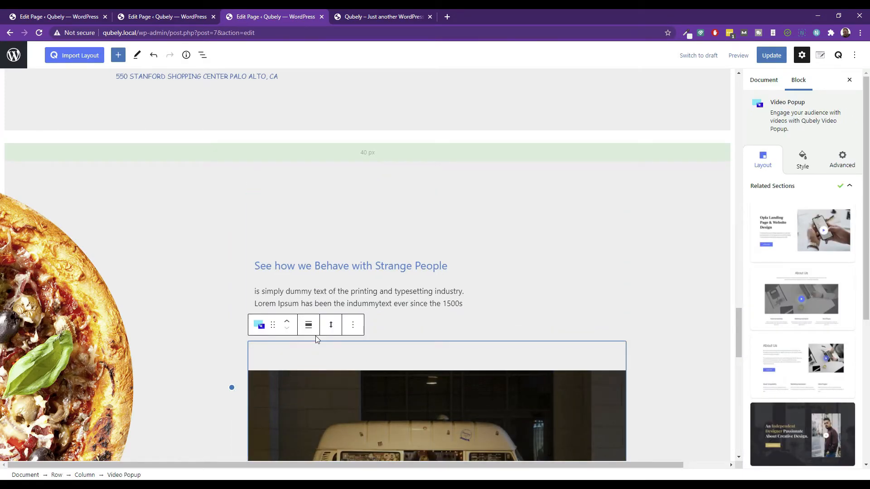
click(305, 265)
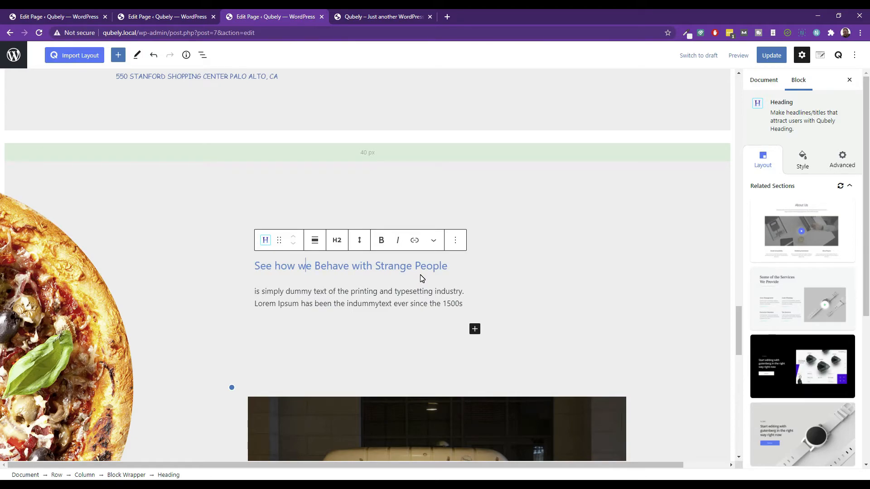
click(204, 54)
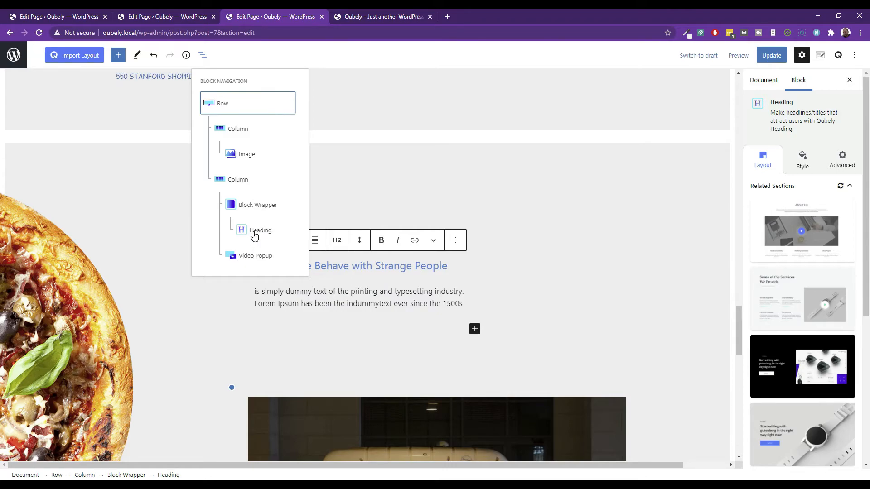
click(251, 205)
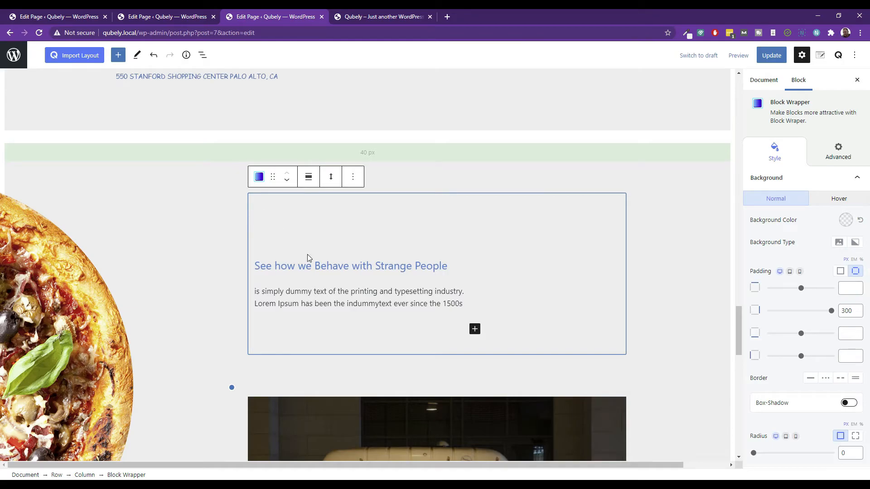
Step: Examine the food truck video block and its spacing relative to the heading above and the banner below
scroll(272, 280, down, 4)
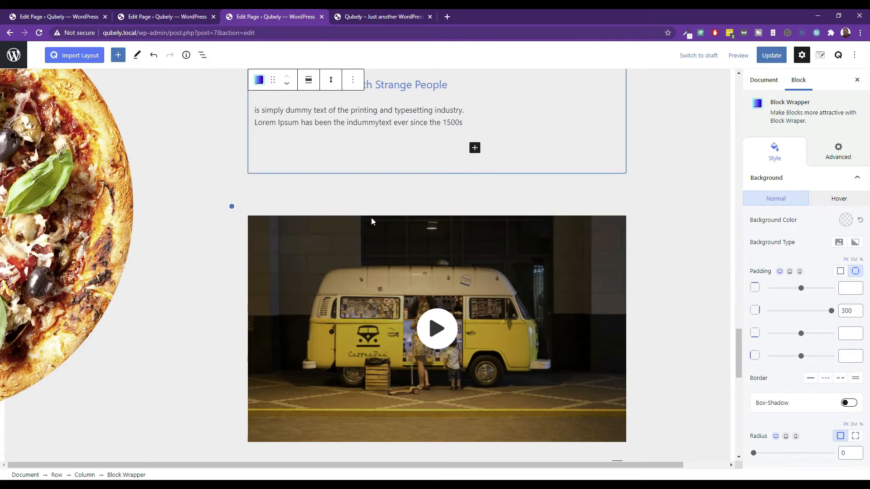
scroll(371, 222, up, 3)
scroll(344, 250, down, 4)
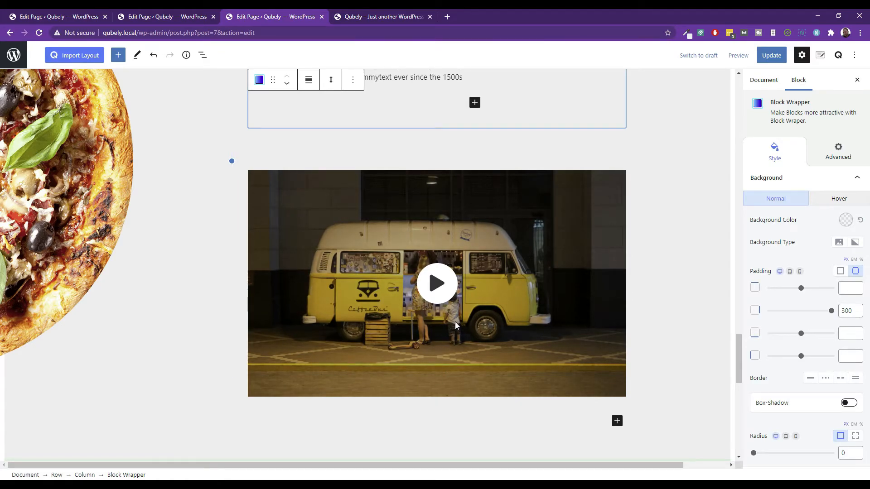
scroll(380, 276, up, 3)
click(343, 304)
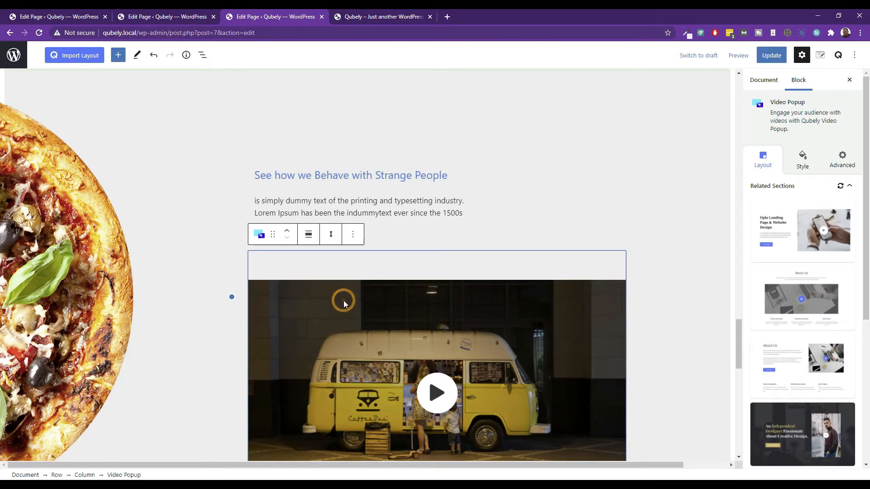
scroll(404, 290, down, 2)
scroll(335, 226, down, 7)
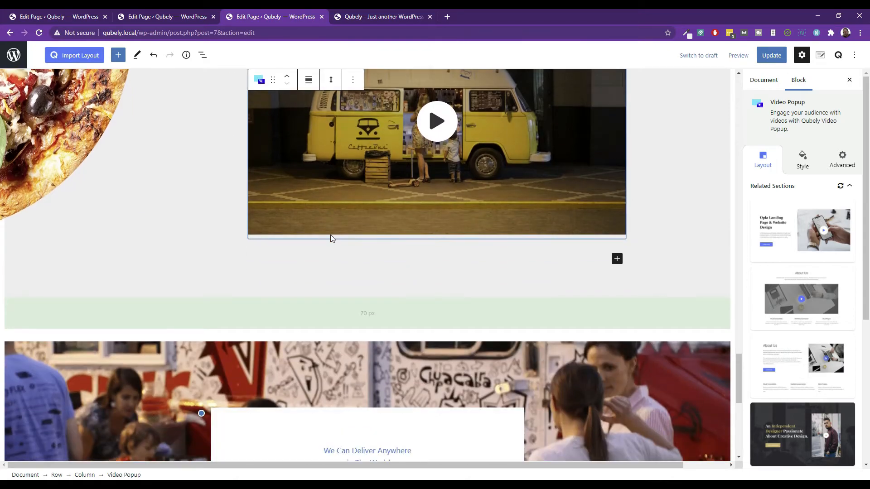
scroll(330, 235, up, 9)
scroll(349, 264, up, 3)
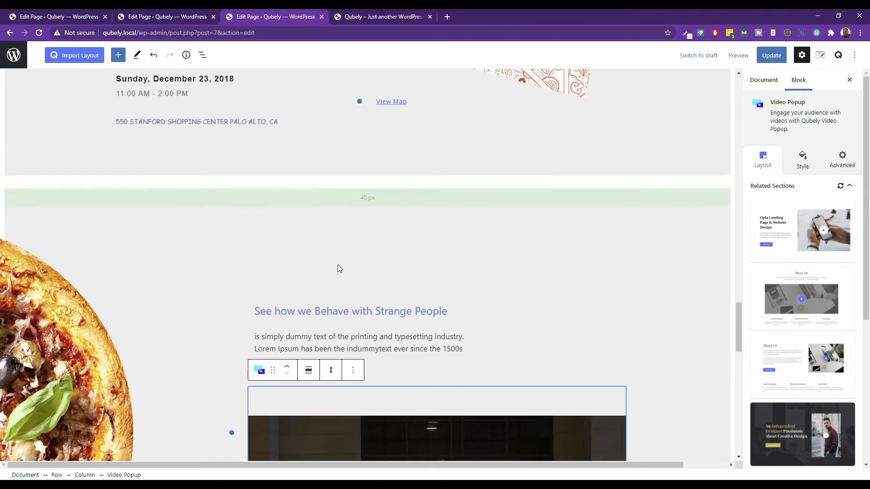
Step: Select the block wrapper around the heading and check its block options and transform choices
click(308, 291)
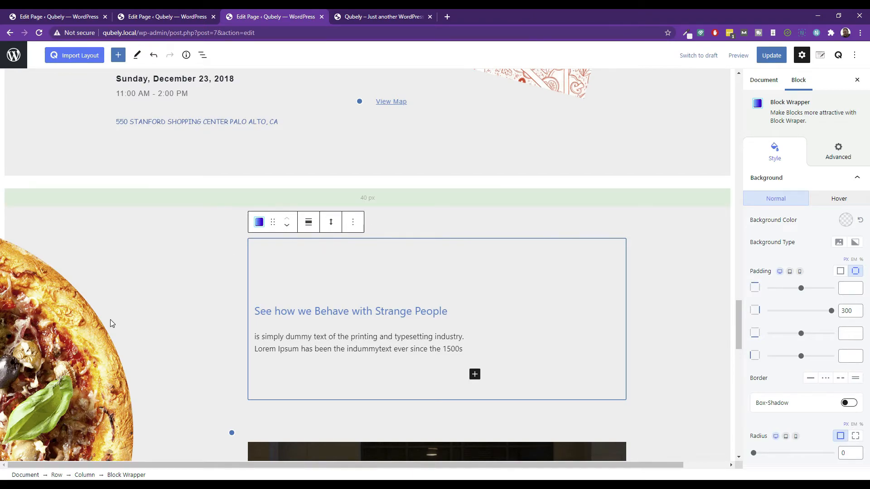
scroll(113, 319, down, 7)
scroll(150, 317, up, 4)
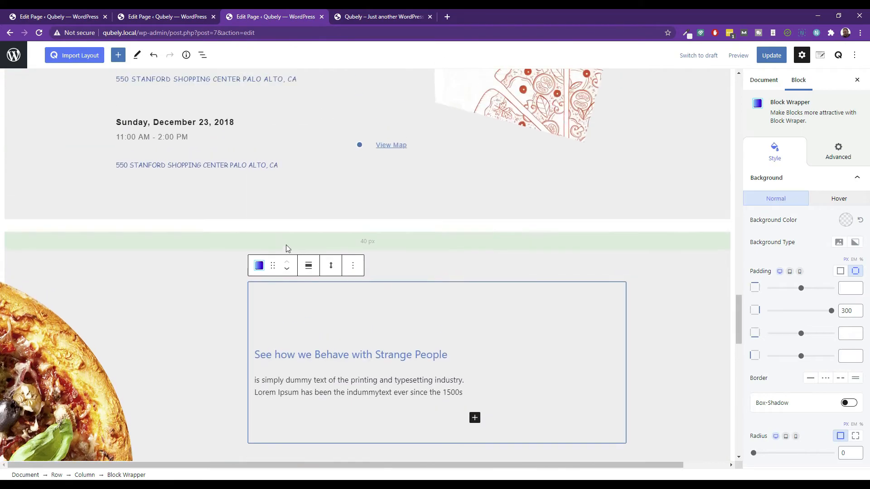
click(353, 268)
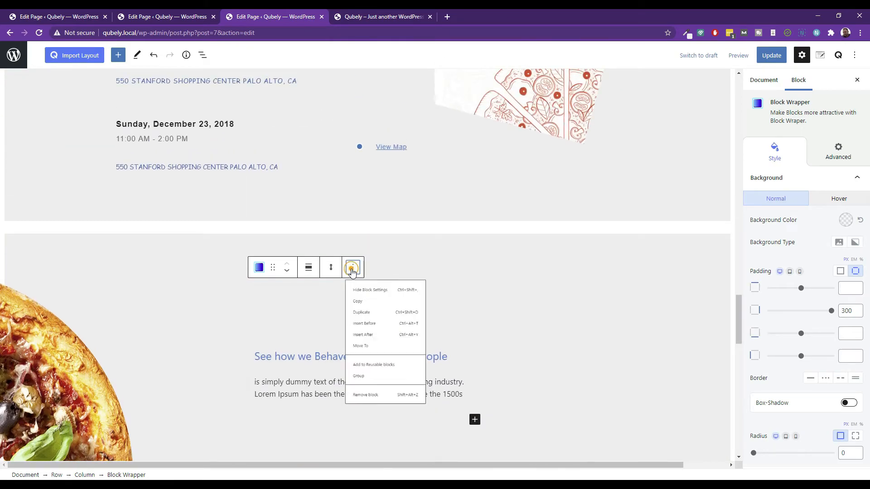
click(259, 267)
click(259, 268)
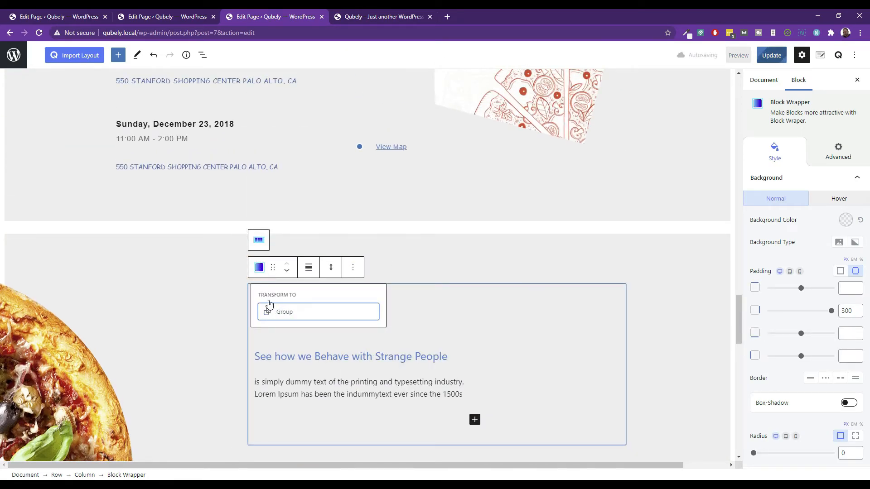
Step: Move the "See how we Behave with Strange People" heading out of its block wrapper, directly into the column above it
click(324, 359)
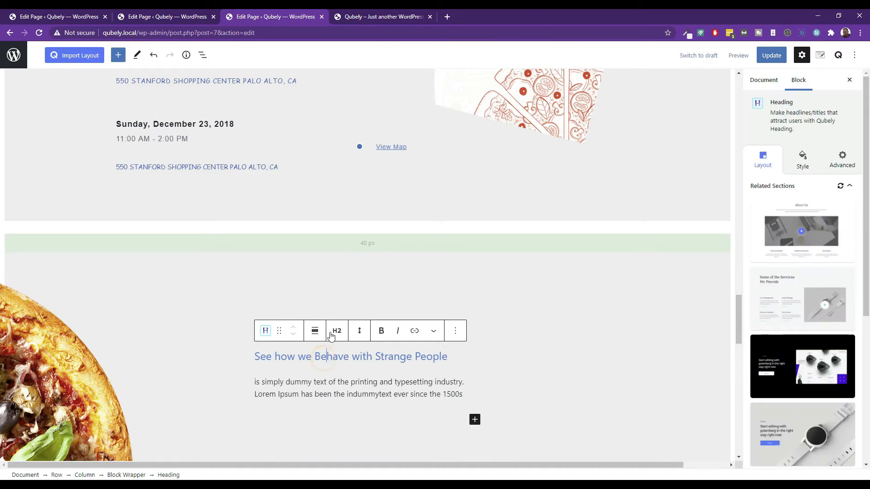
click(203, 55)
click(263, 232)
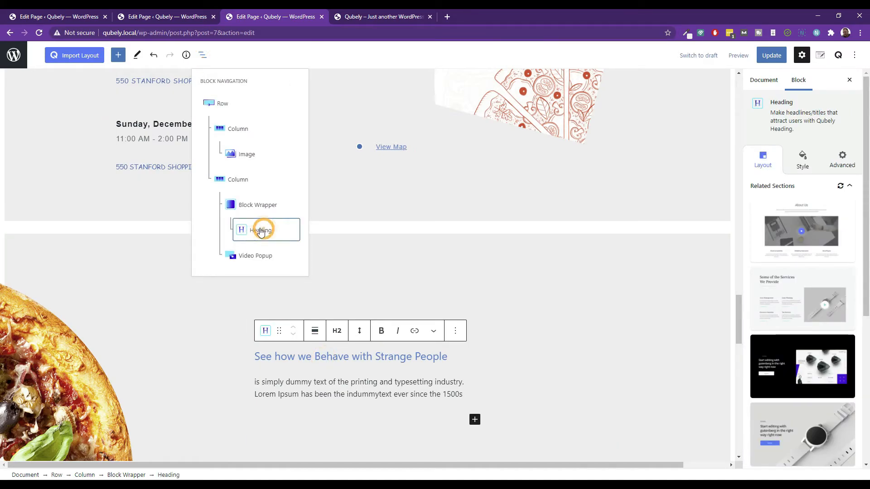
click(259, 229)
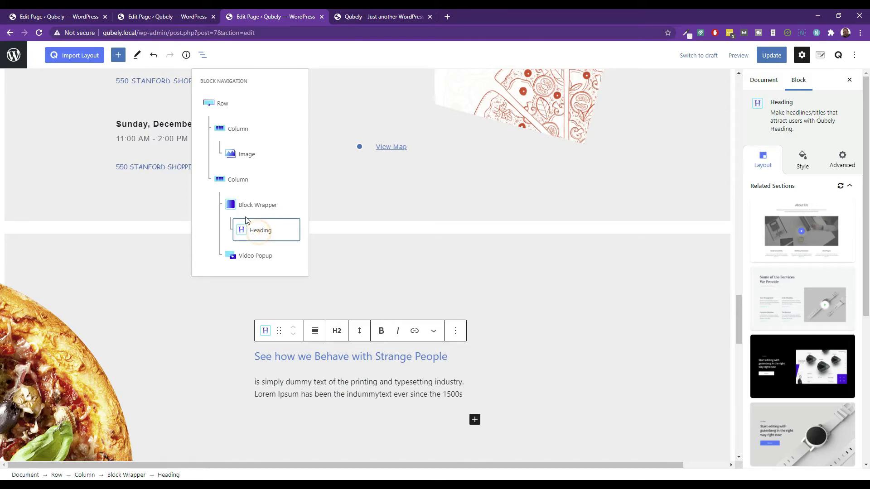
click(251, 227)
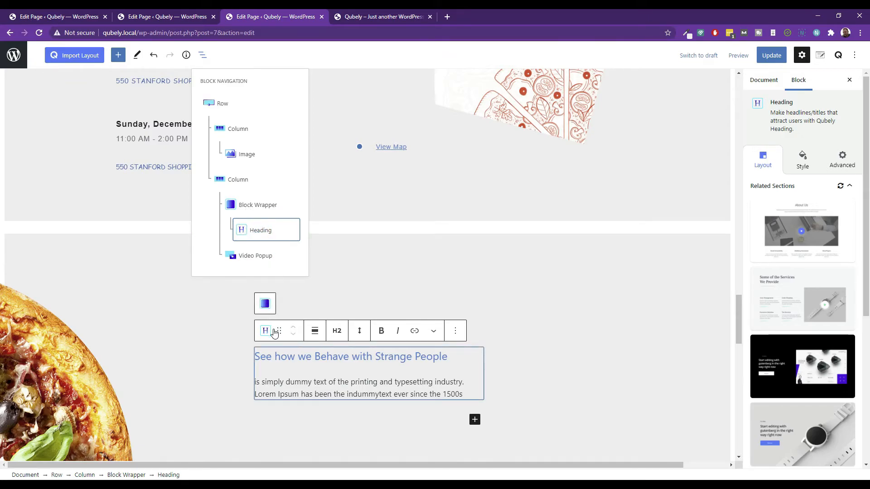
click(289, 368)
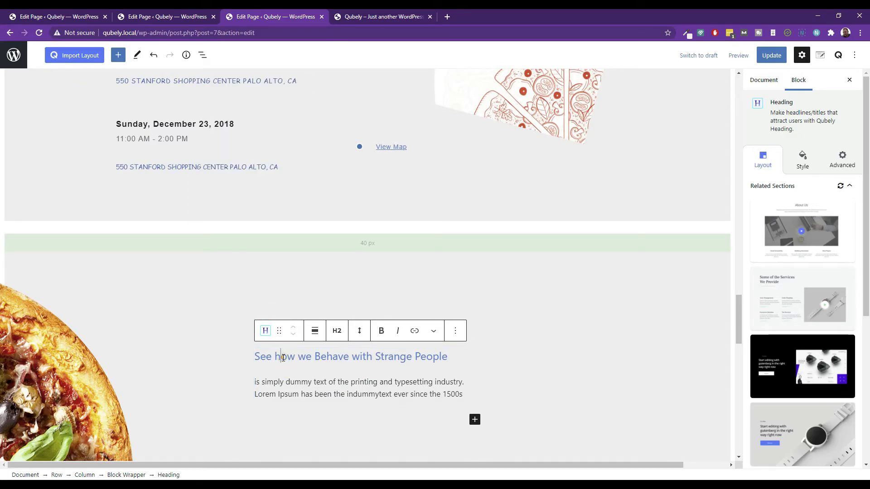
click(277, 354)
mouse_move(279, 328)
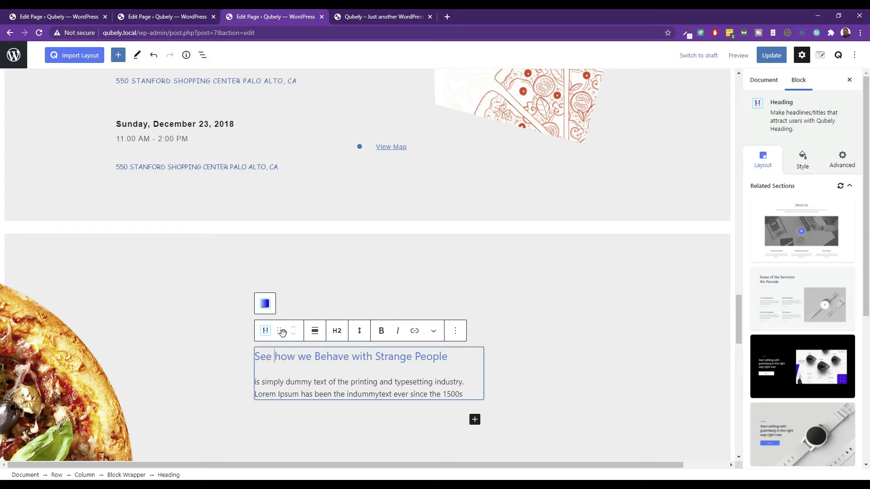
mouse_move(282, 333)
mouse_down()
mouse_move(277, 296)
mouse_move(275, 311)
mouse_move(293, 319)
mouse_move(297, 313)
mouse_move(289, 308)
mouse_move(284, 319)
mouse_up()
scroll(335, 336, down, 2)
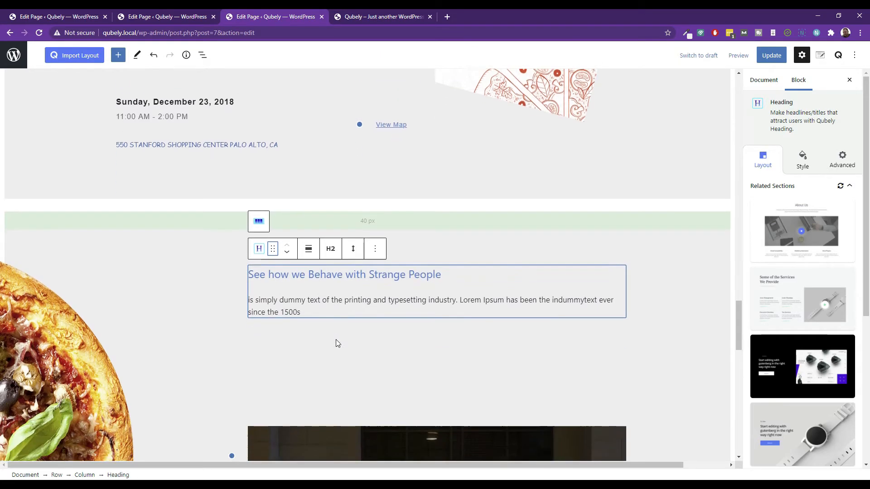
Step: Remove the emptied block wrapper between the heading and the food truck video, and check the row's block structure
click(321, 324)
click(352, 276)
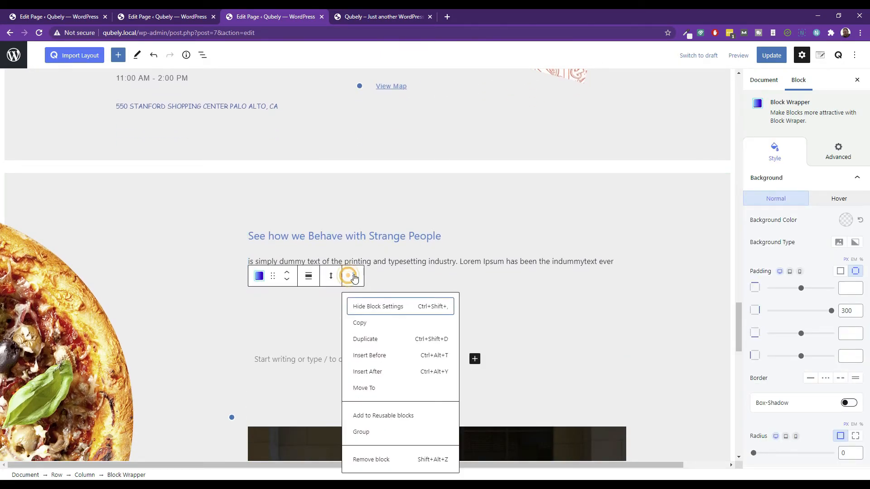
click(371, 458)
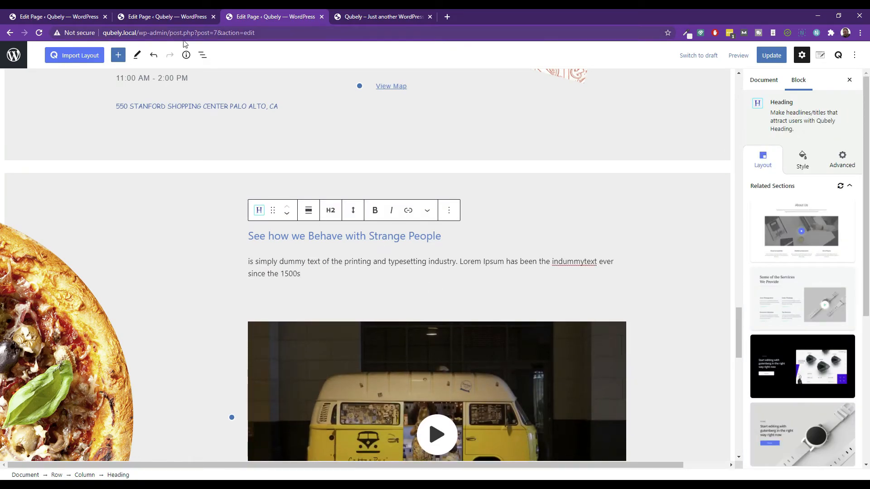
click(202, 55)
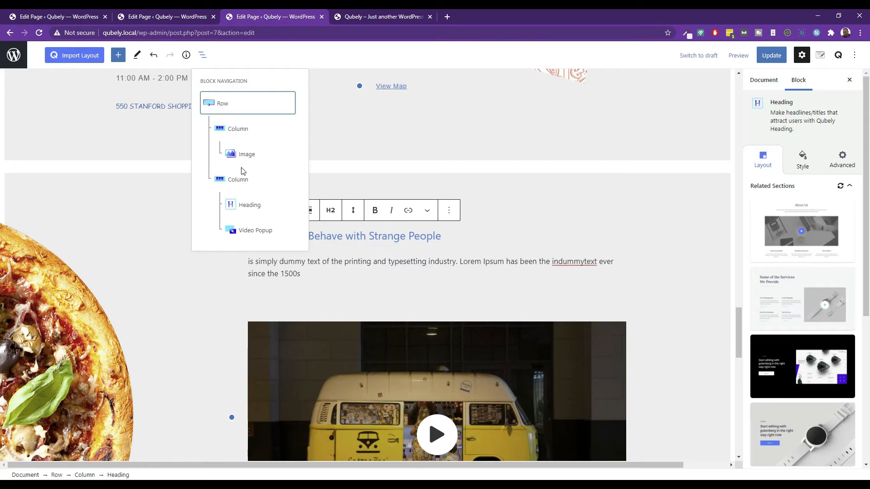
click(189, 274)
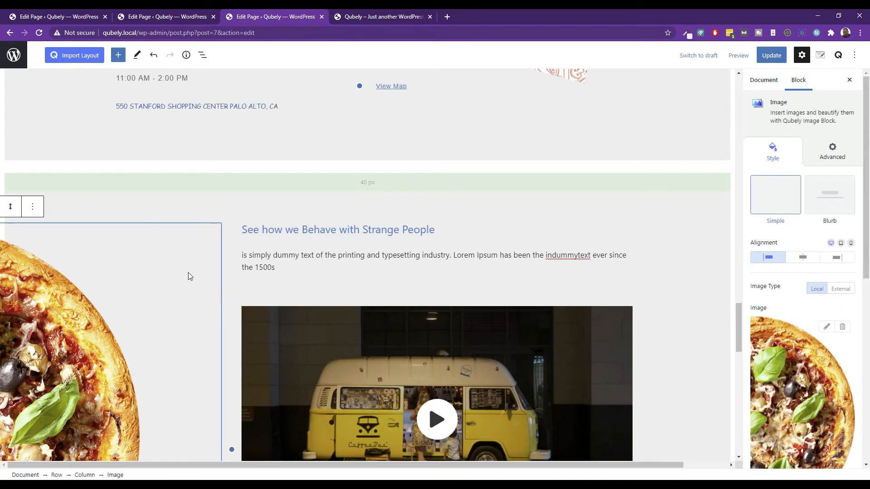
Step: Update the page with the tidied video section and open its preview in a new tab
scroll(188, 273, down, 7)
scroll(366, 268, up, 3)
scroll(365, 269, down, 4)
click(299, 271)
scroll(458, 240, up, 5)
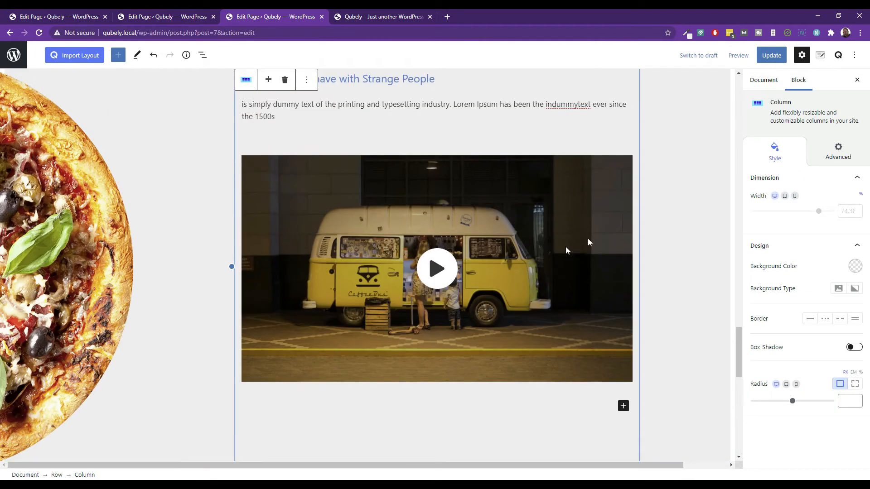
click(768, 54)
click(729, 55)
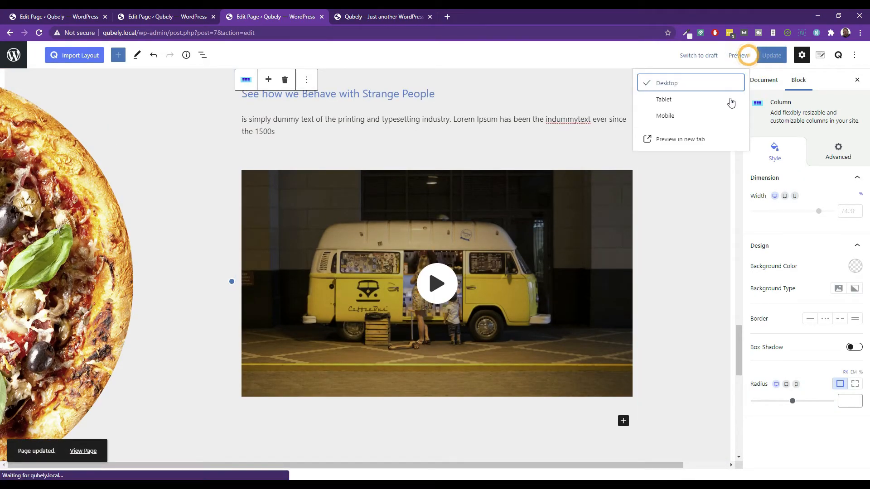
click(695, 140)
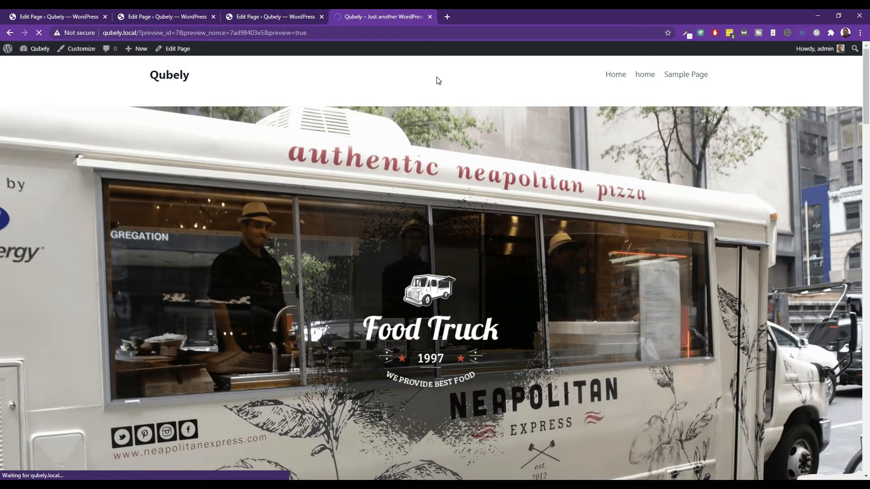
Step: Review the previewed page from the schedule through the video section to the delivery banner, checking spacing and layout
scroll(451, 110, down, 10)
scroll(454, 116, down, 15)
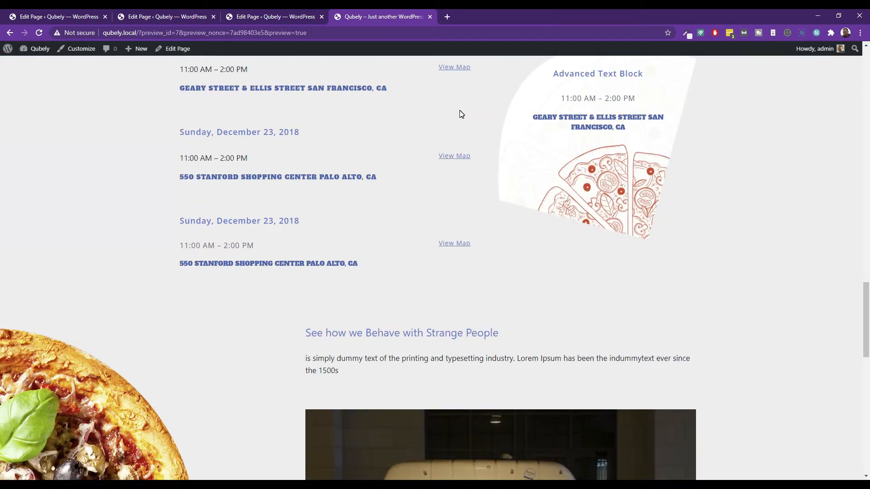
scroll(458, 165, up, 6)
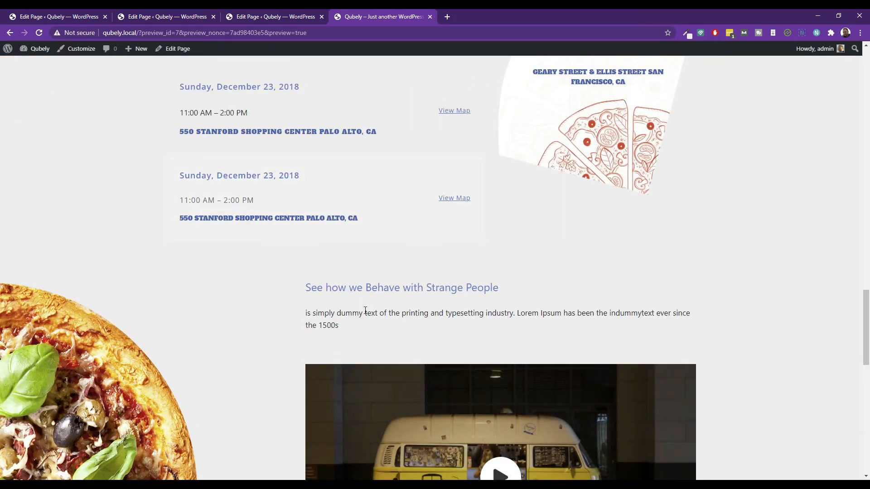
scroll(280, 254, down, 14)
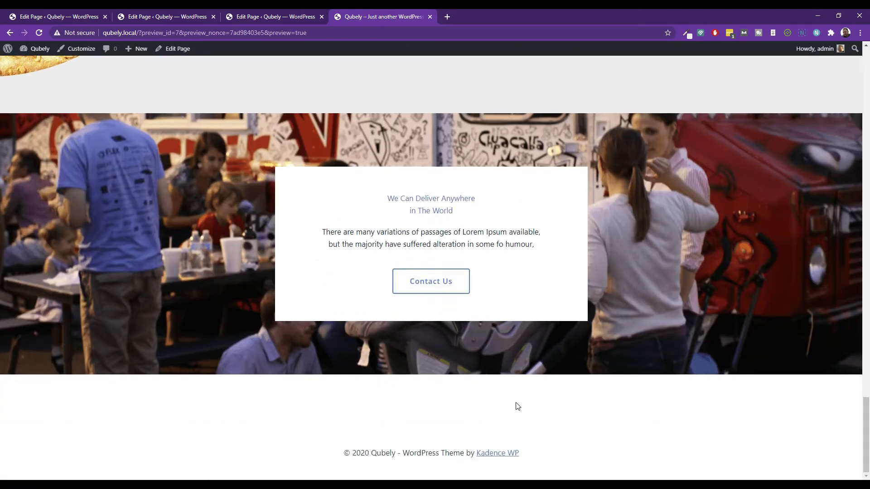
scroll(488, 319, up, 11)
scroll(479, 319, down, 3)
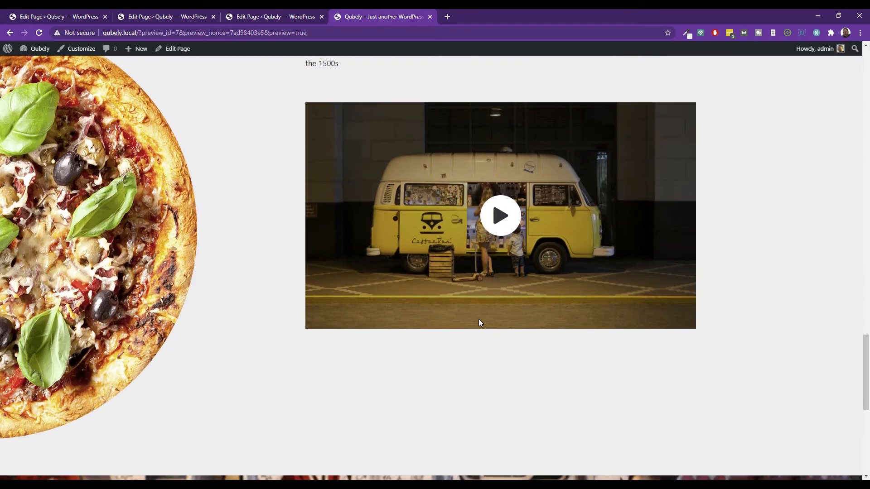
scroll(362, 321, up, 5)
scroll(330, 277, up, 4)
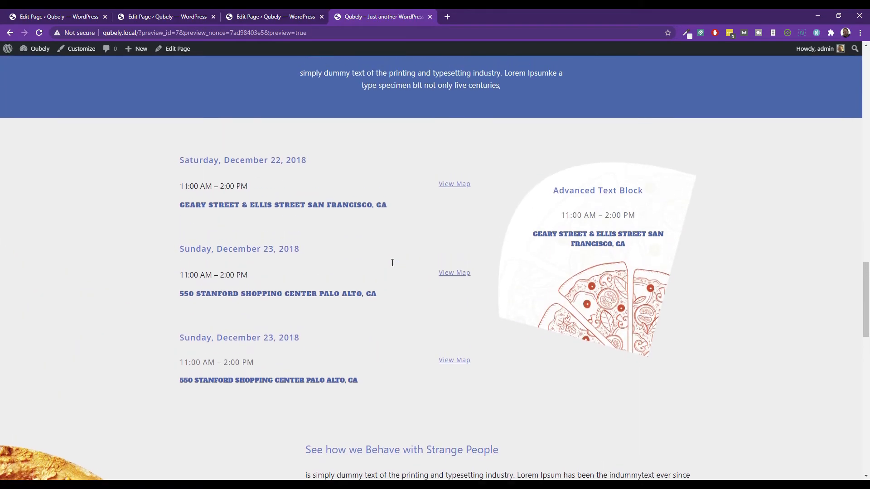
scroll(393, 261, down, 2)
scroll(392, 263, down, 1)
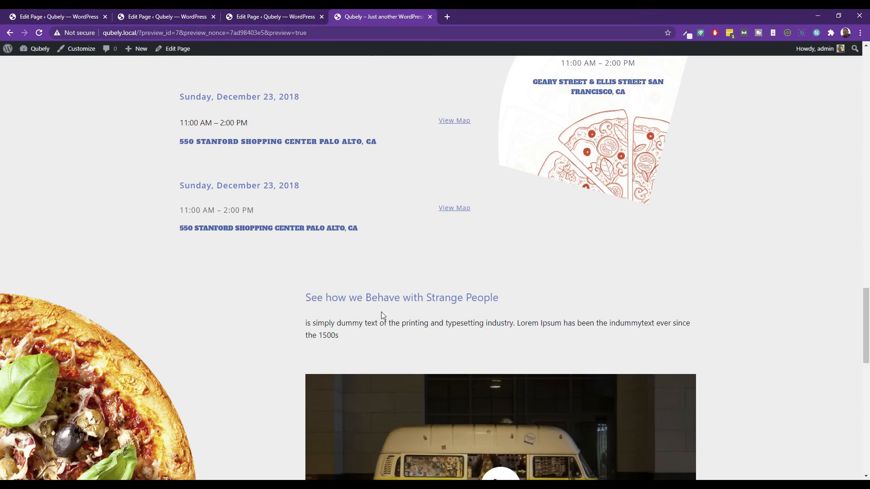
Step: Return to the page editor and inspect the heading, column and video popup blocks of the video section
click(267, 17)
scroll(352, 184, up, 3)
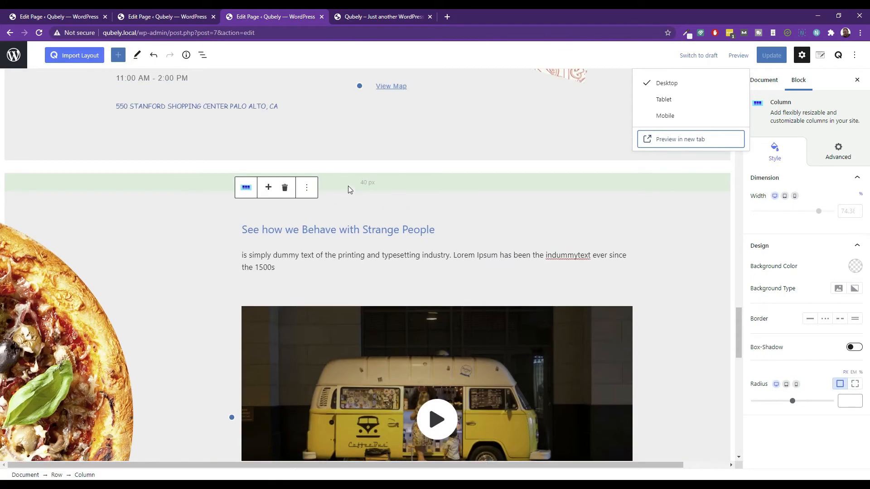
scroll(364, 279, up, 2)
scroll(375, 277, down, 2)
click(332, 227)
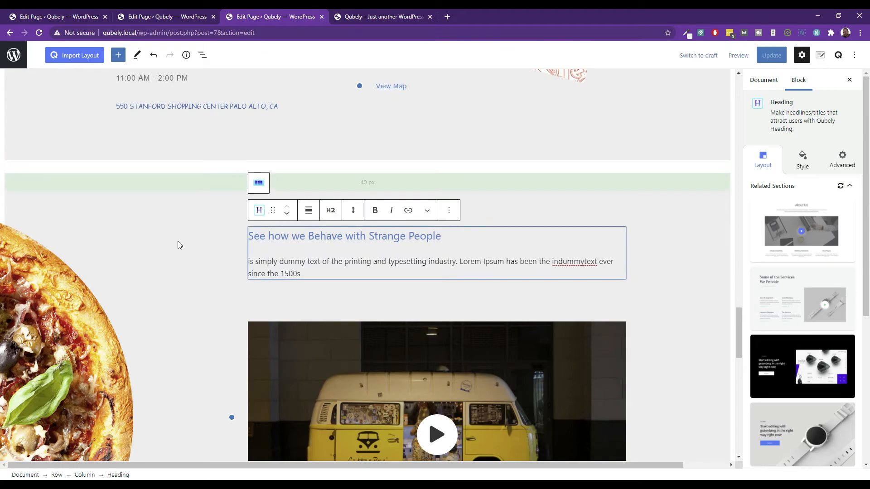
click(481, 218)
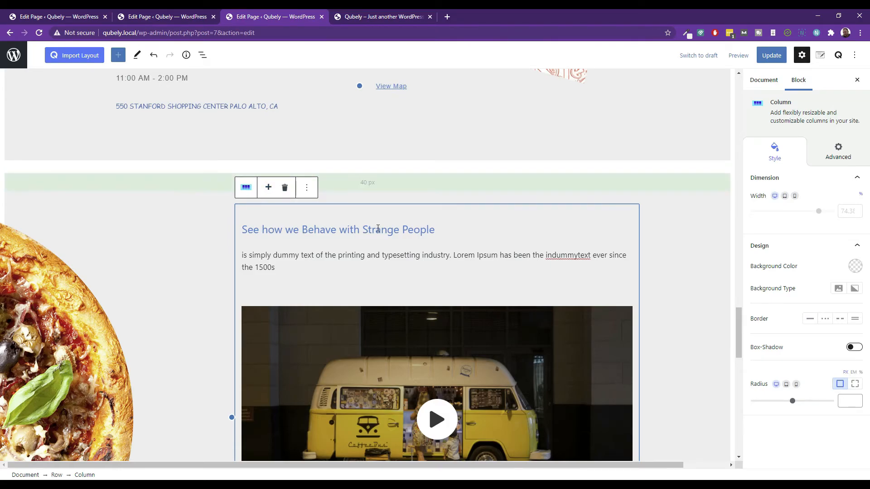
click(373, 270)
click(280, 292)
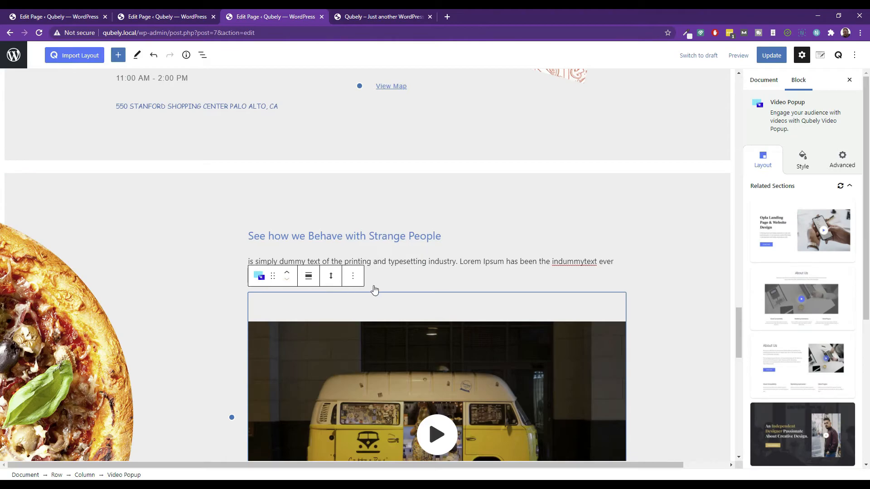
scroll(465, 271, down, 2)
scroll(464, 272, down, 5)
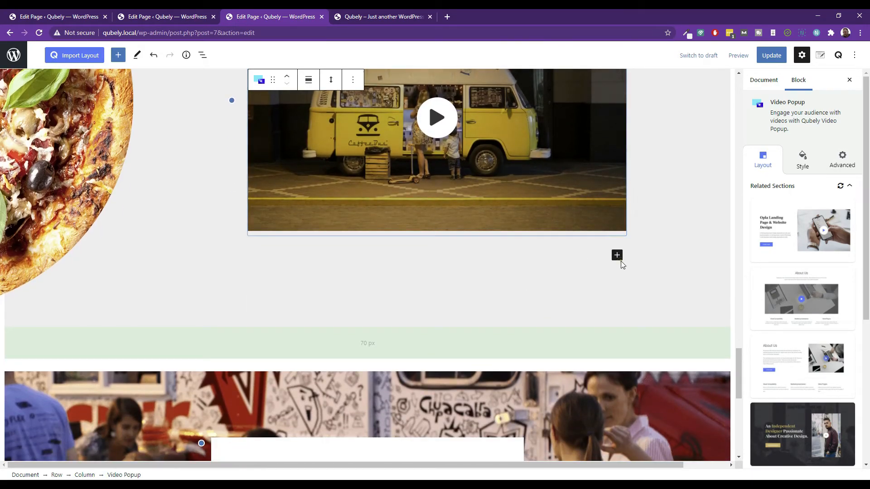
Step: Add a Qubely Image block below the "See how we Behave with Strange People" heading text, above the video
click(617, 257)
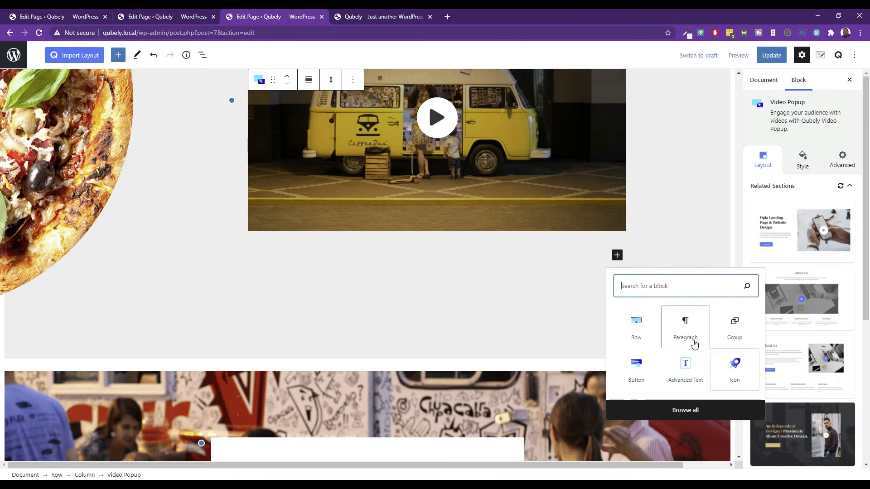
click(685, 410)
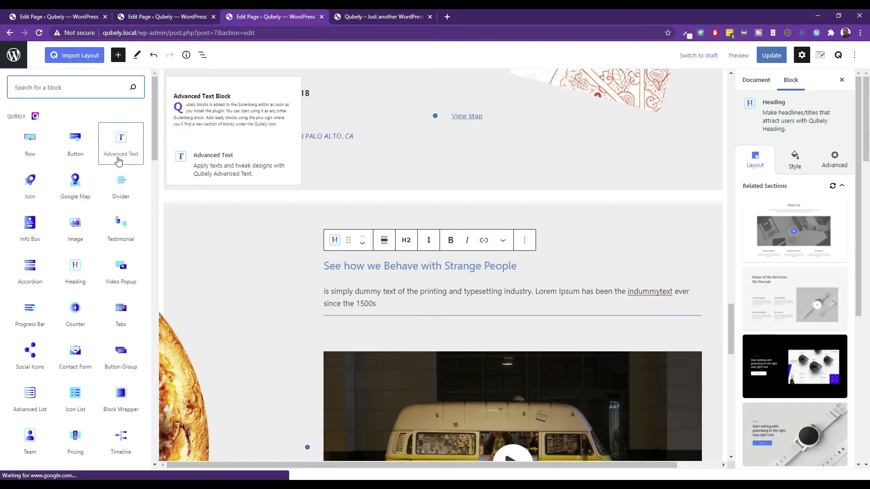
click(75, 225)
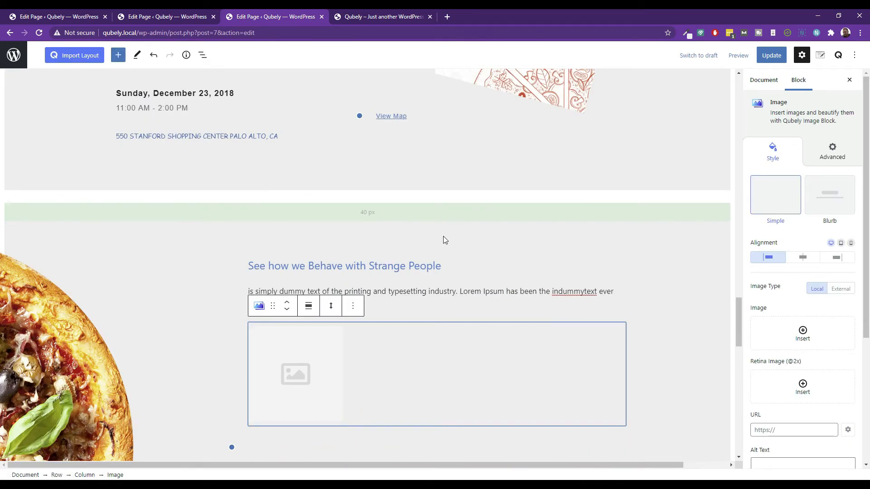
click(267, 306)
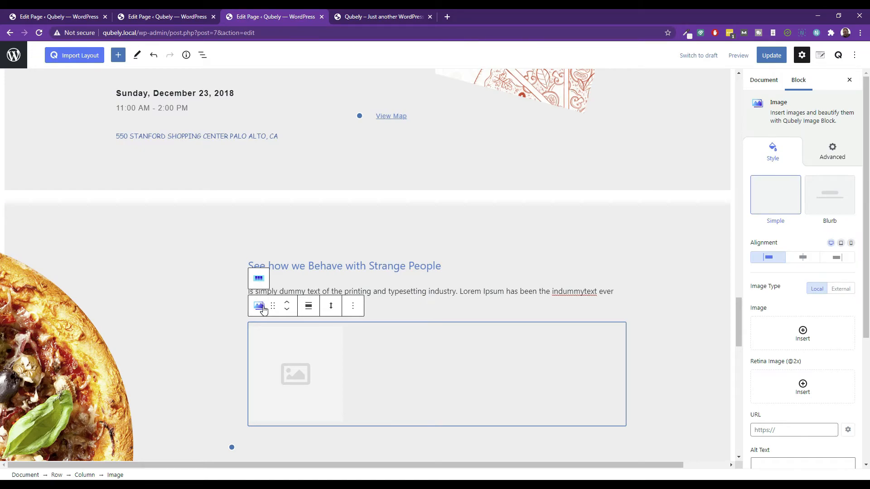
click(295, 359)
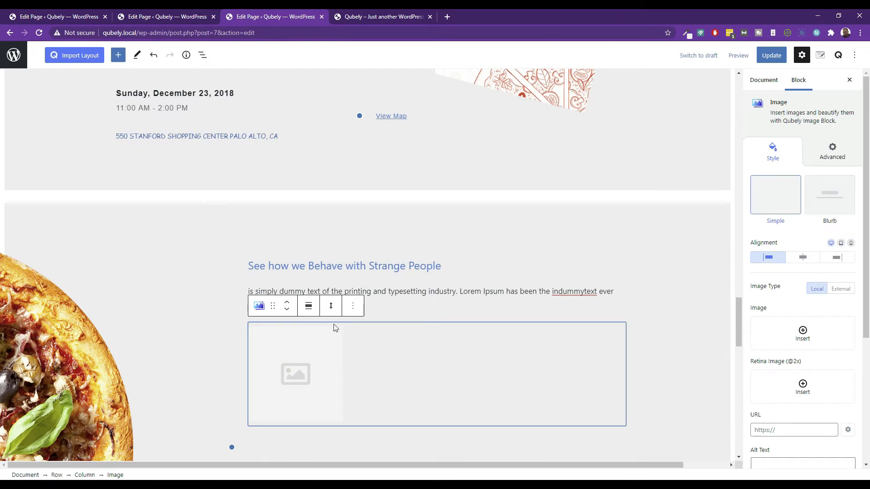
Step: Check the media library and file upload options for the new image block, and close the media dialog without choosing an image
scroll(827, 358, down, 2)
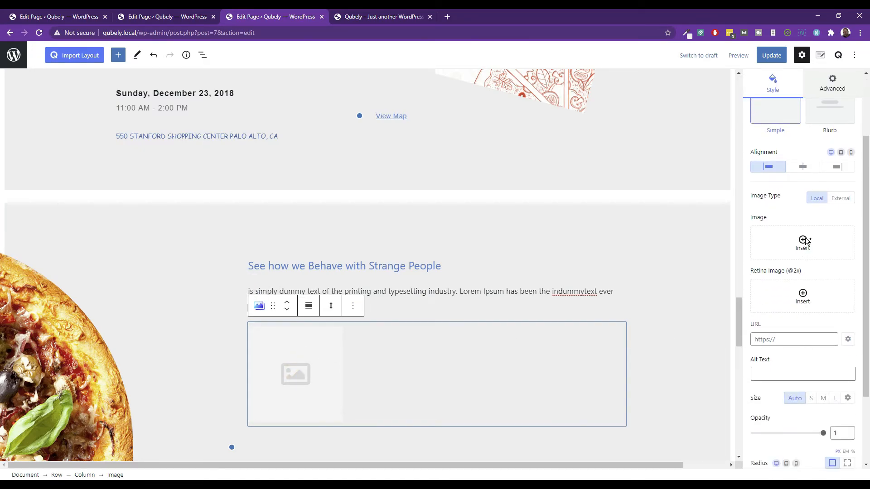
click(804, 241)
click(82, 86)
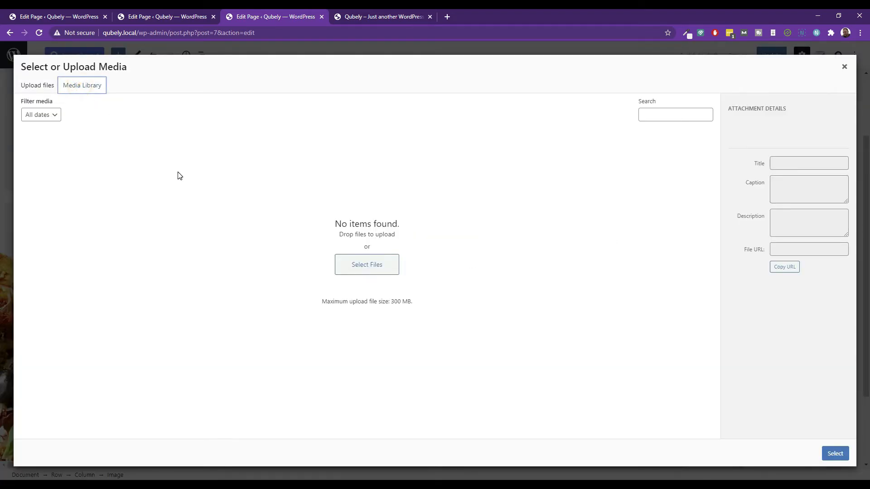
click(42, 117)
click(41, 113)
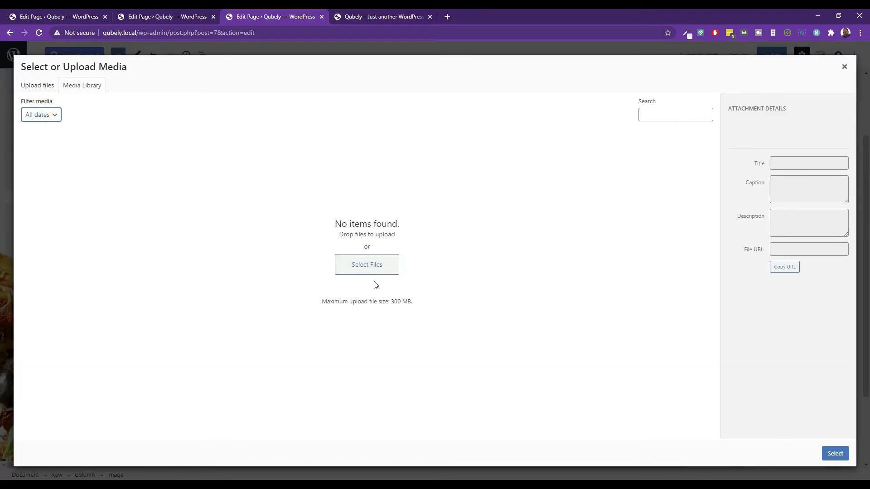
click(32, 86)
click(78, 87)
click(40, 87)
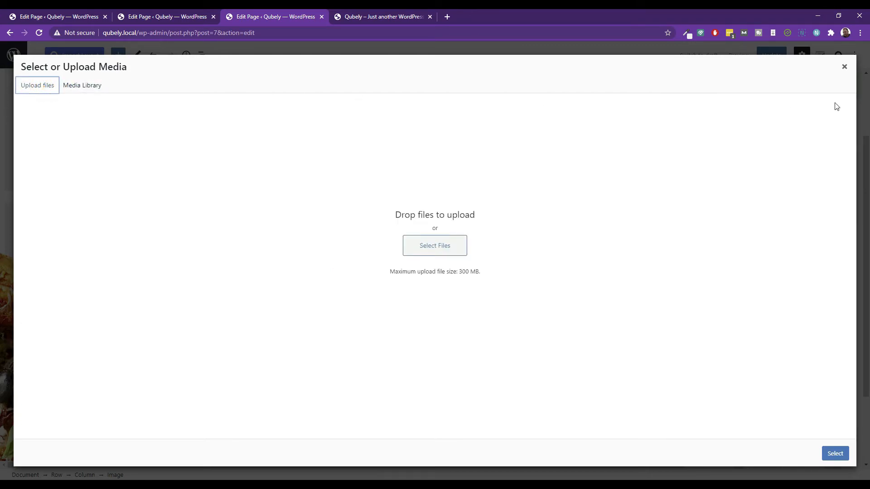
click(844, 69)
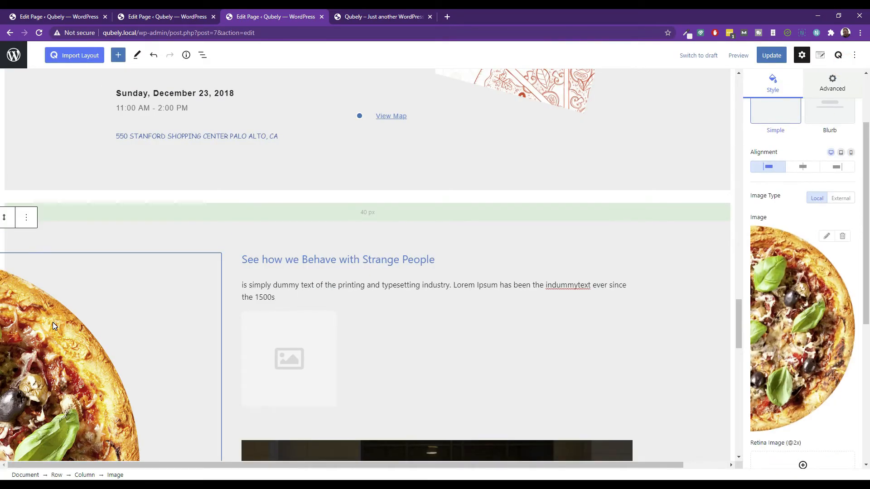
Step: Examine the pizza image block's media dialog and External image type option, keeping the image type as Local
scroll(809, 282, down, 1)
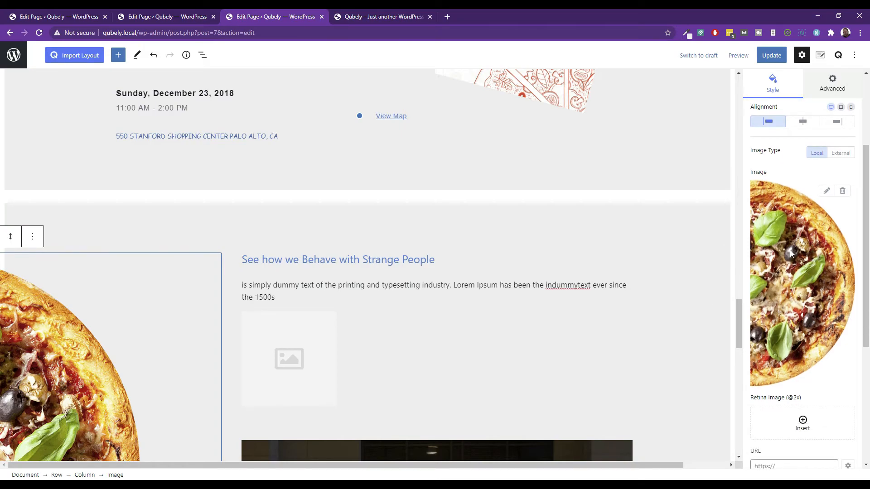
click(827, 190)
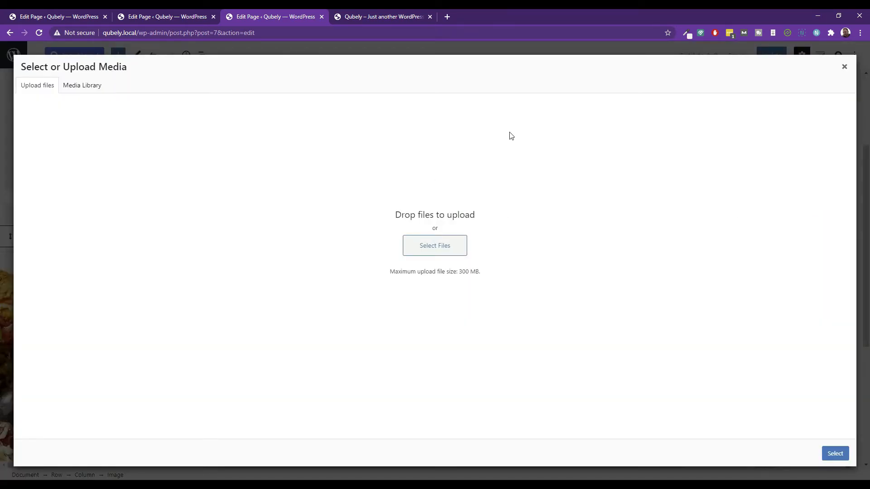
click(844, 68)
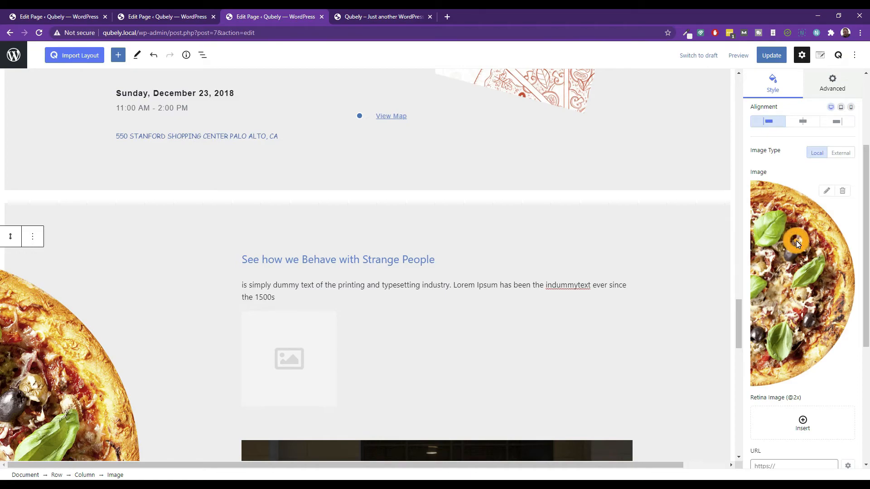
click(839, 153)
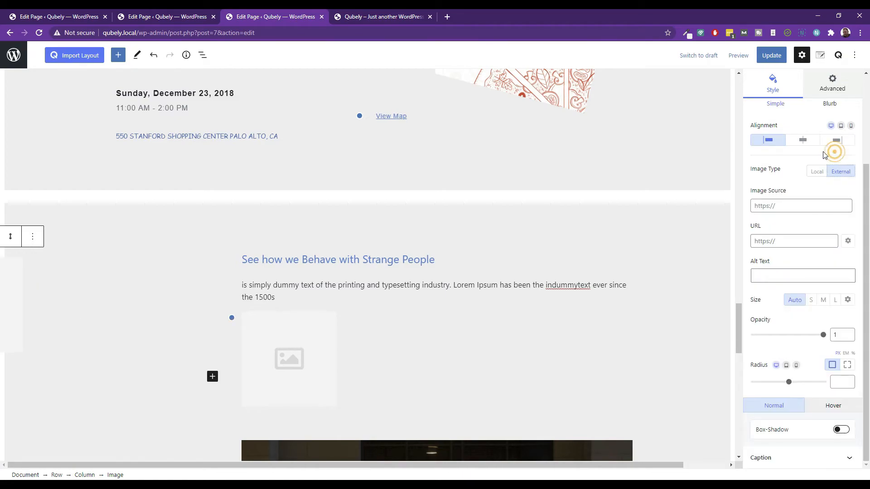
click(816, 177)
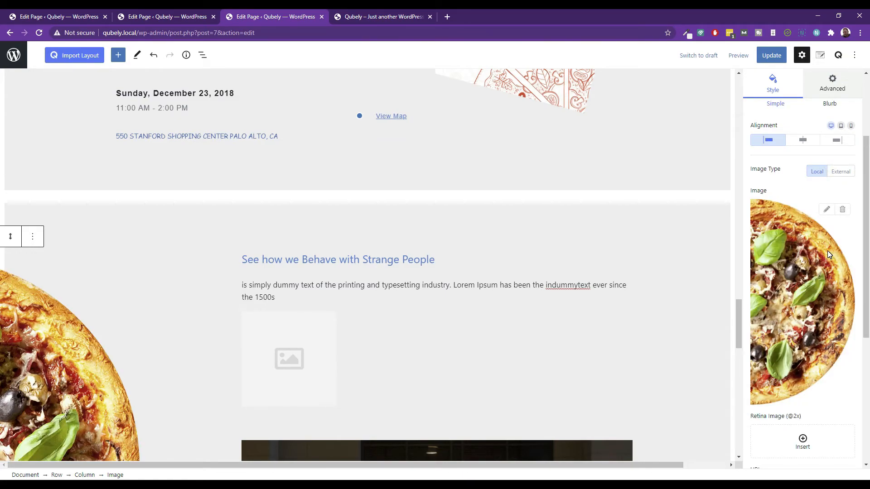
scroll(790, 313, down, 1)
scroll(789, 314, down, 2)
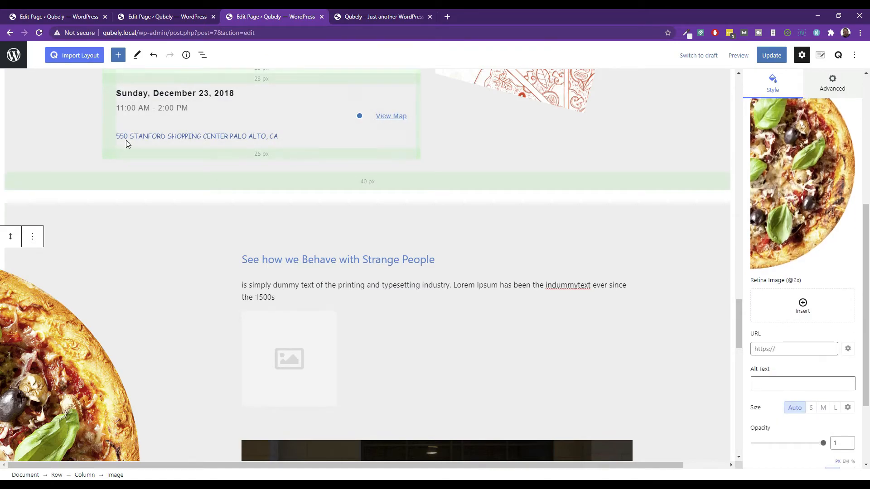
scroll(832, 200, up, 3)
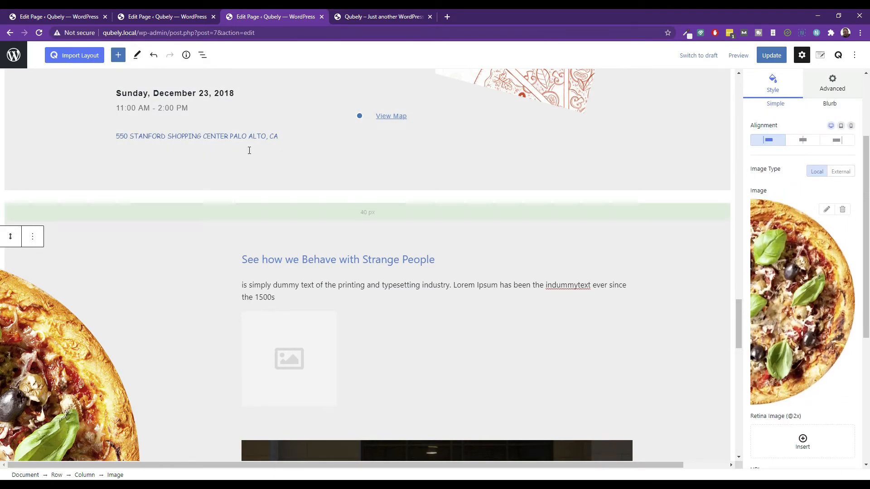
Step: Update the page and look over the pizza image block's remaining style settings and the video section
click(771, 56)
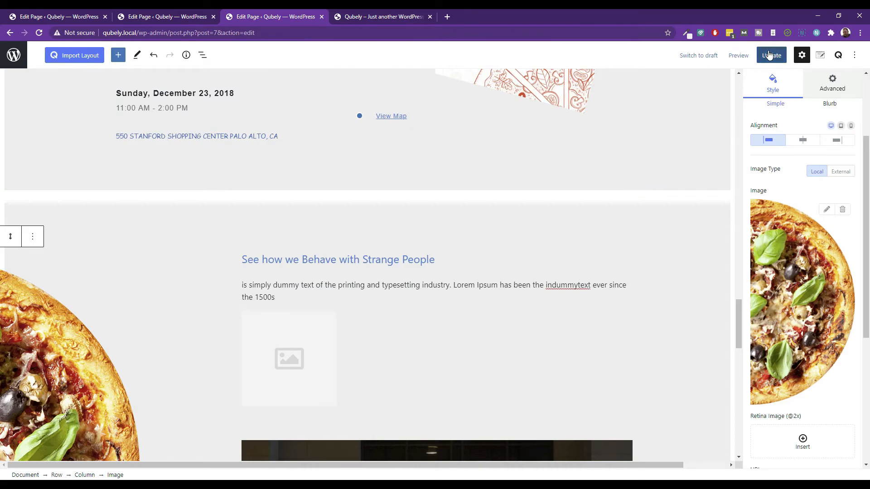
scroll(744, 262, down, 2)
scroll(743, 262, down, 2)
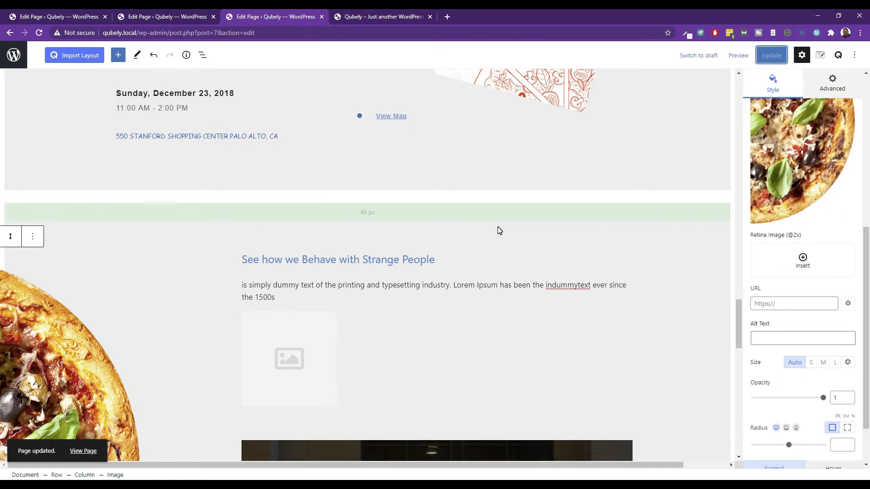
scroll(497, 230, down, 8)
scroll(401, 267, up, 6)
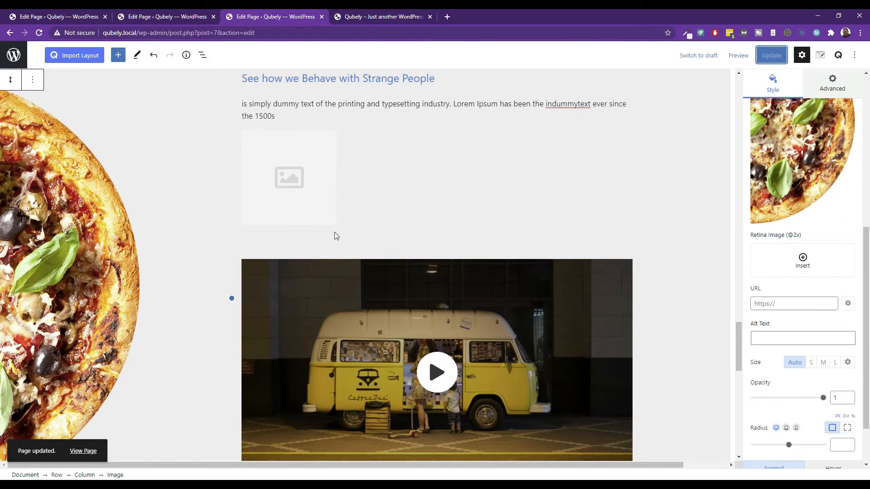
Step: Move the empty image block above the "See how we Behave with Strange People" heading and update the page
click(305, 177)
scroll(328, 222, up, 2)
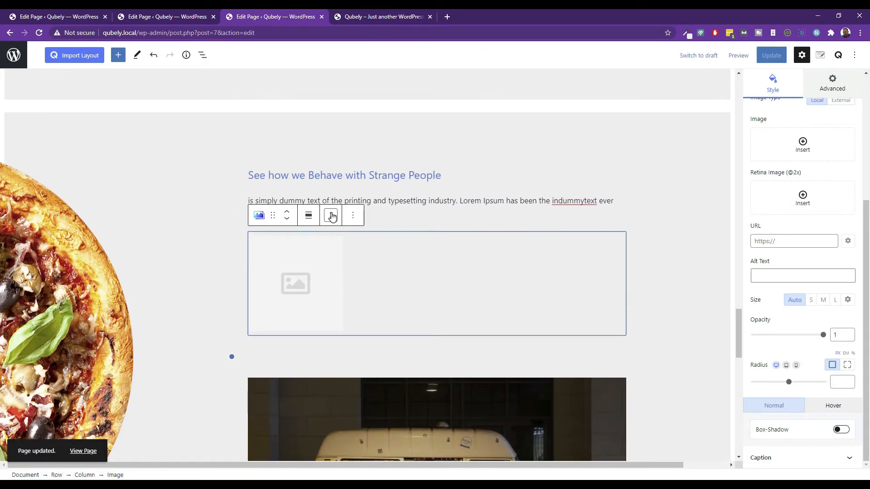
click(287, 211)
scroll(312, 254, down, 4)
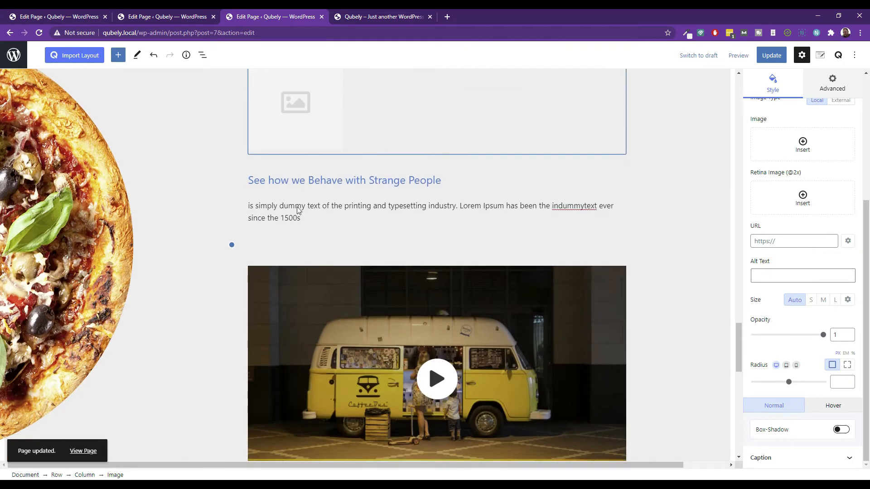
scroll(287, 278, down, 4)
scroll(286, 278, up, 5)
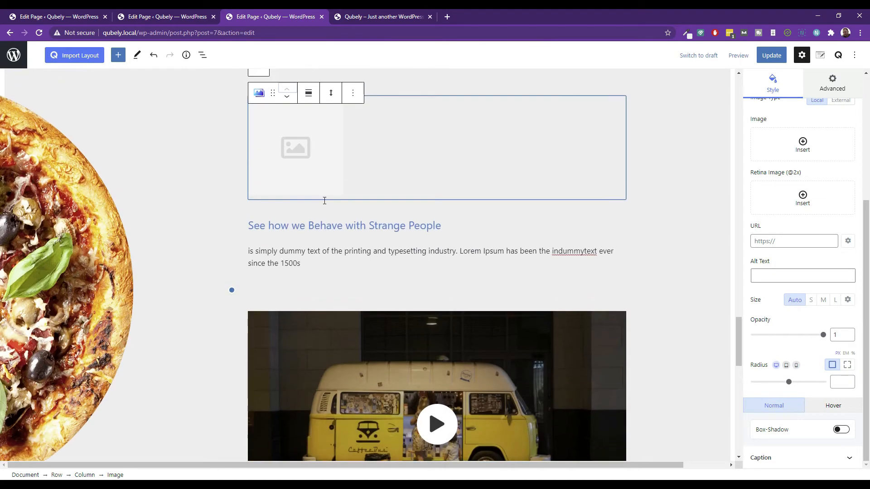
click(771, 55)
Step: Preview the page in a new tab and check the video section and the Contact Us section below it
click(735, 56)
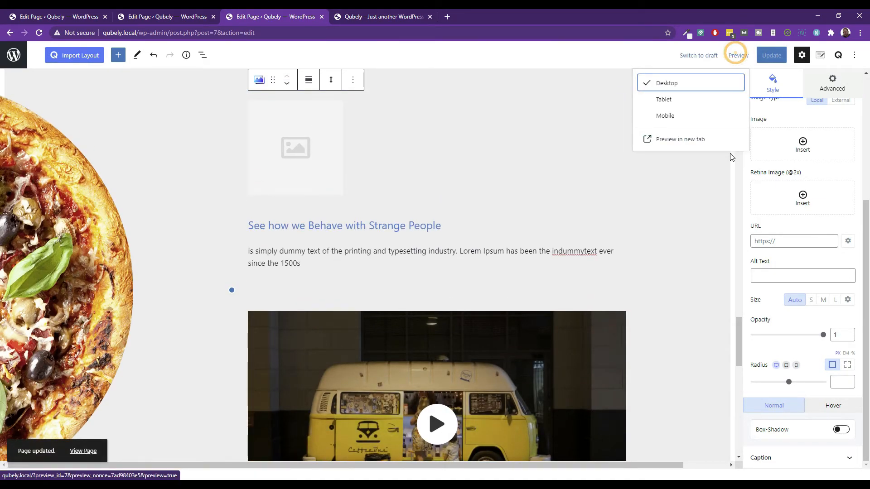
click(696, 142)
scroll(428, 209, down, 20)
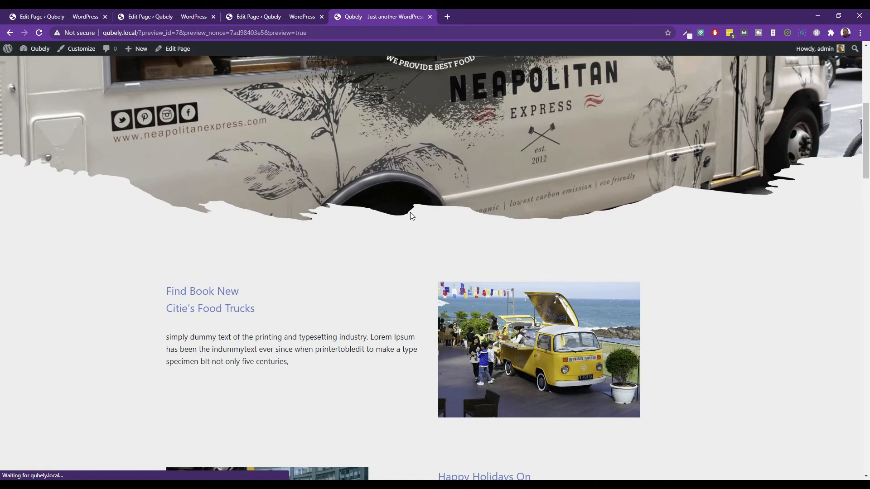
scroll(439, 224, down, 4)
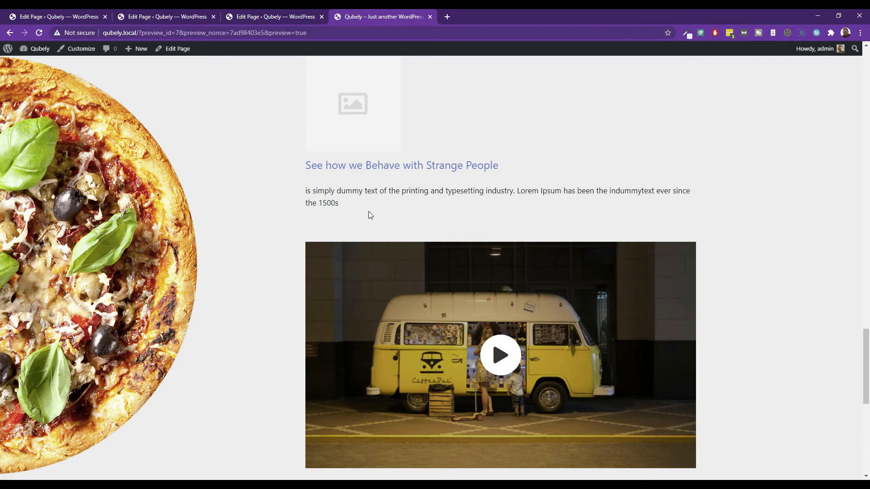
scroll(379, 288, down, 4)
scroll(366, 239, up, 4)
scroll(268, 196, down, 9)
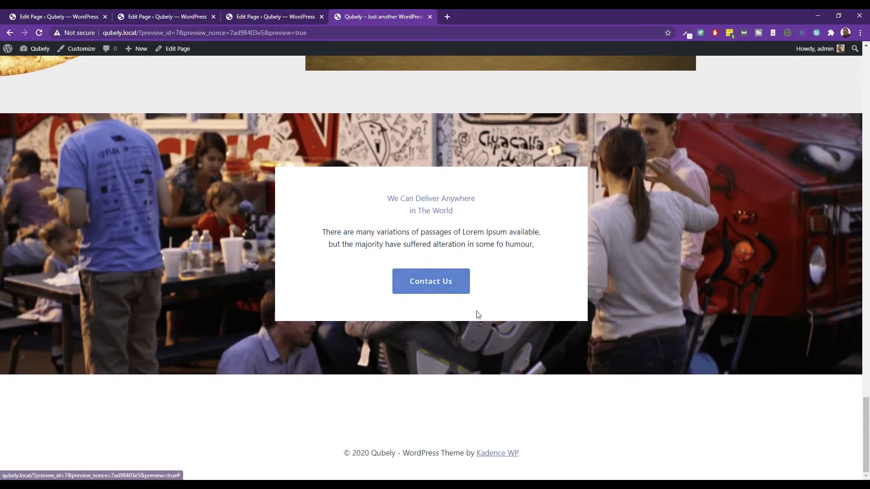
Step: Review the preview from the hero image to the pizza menu, and advance the menu carousel to its following cards
scroll(447, 311, up, 20)
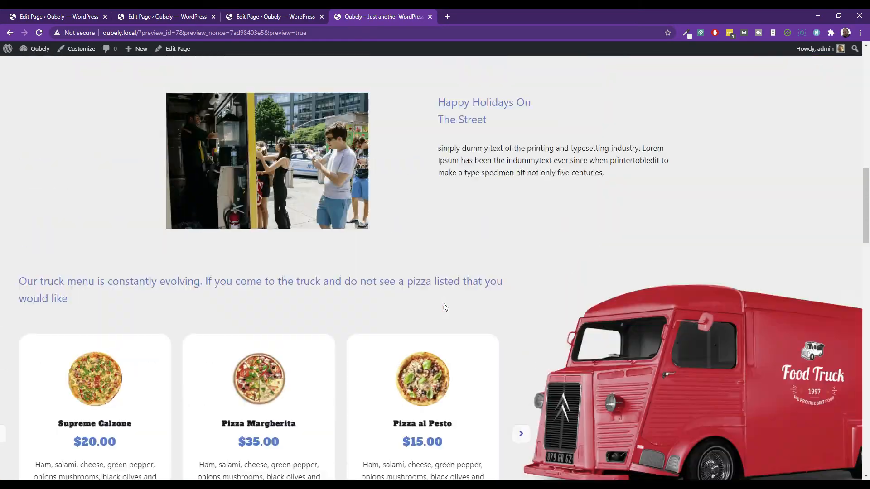
scroll(444, 304, up, 20)
scroll(445, 300, down, 7)
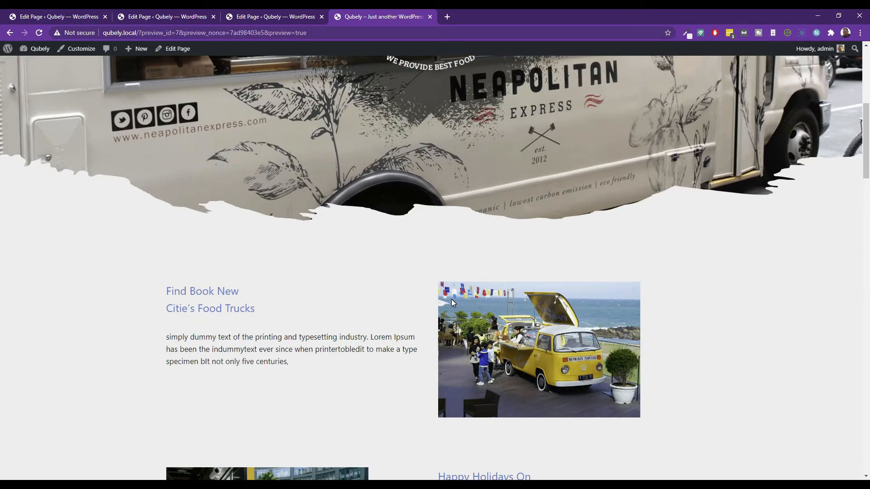
scroll(451, 299, up, 7)
scroll(446, 312, down, 12)
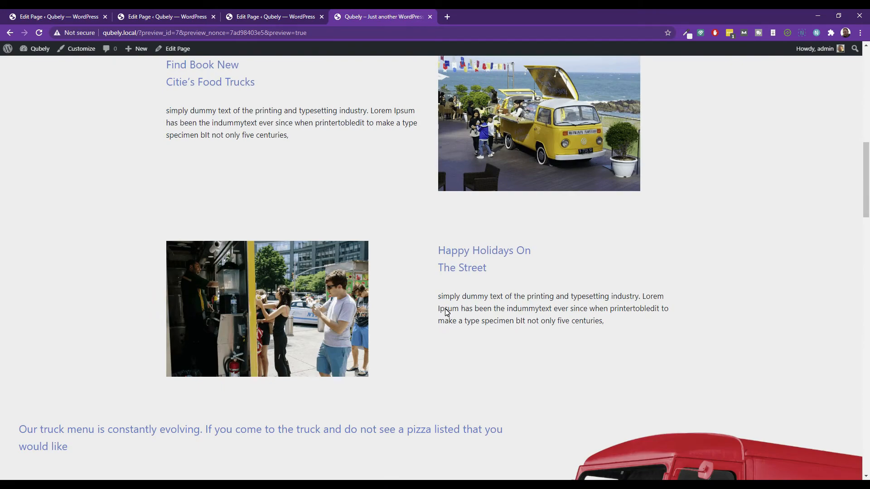
scroll(480, 331, down, 3)
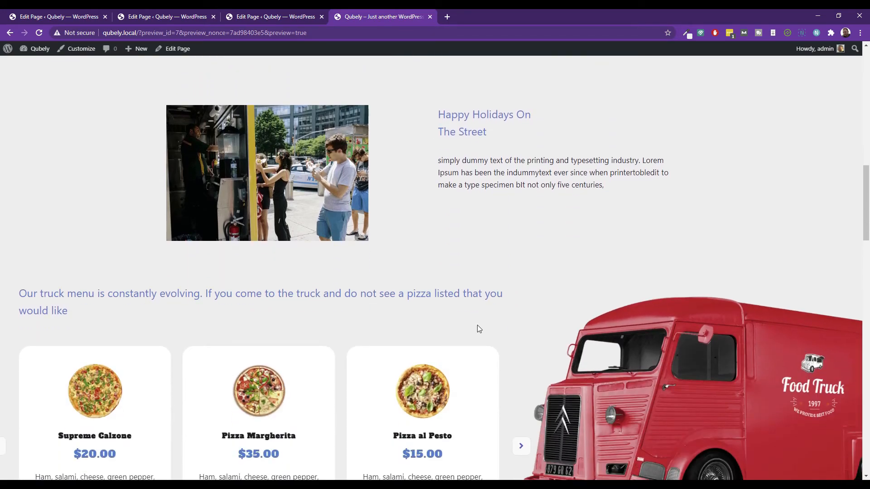
scroll(462, 321, down, 3)
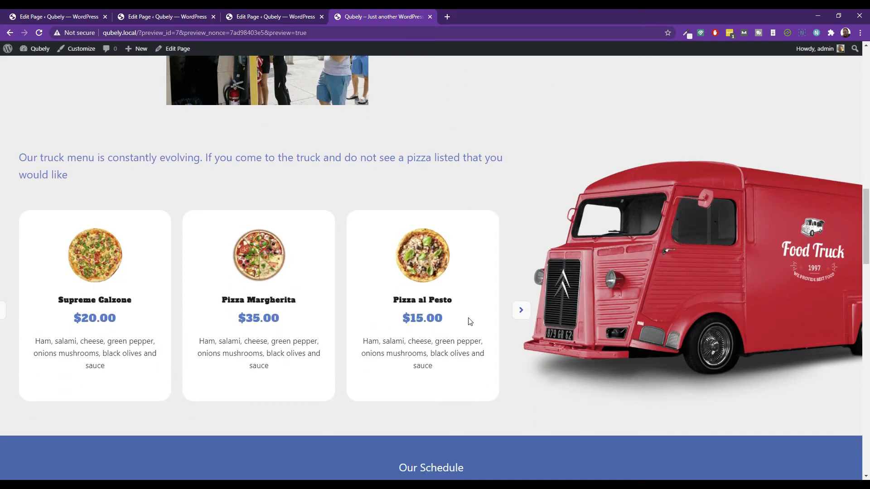
click(520, 312)
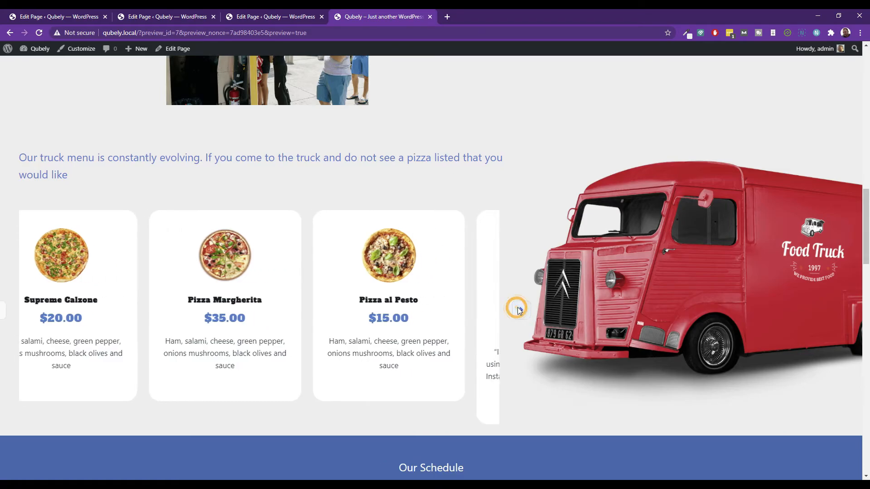
click(520, 311)
Step: Look through the whole previewed page again, examining the hero image and the food truck text and image rows
scroll(516, 254, up, 12)
scroll(512, 256, down, 20)
scroll(512, 262, down, 15)
scroll(513, 265, up, 12)
scroll(513, 265, up, 20)
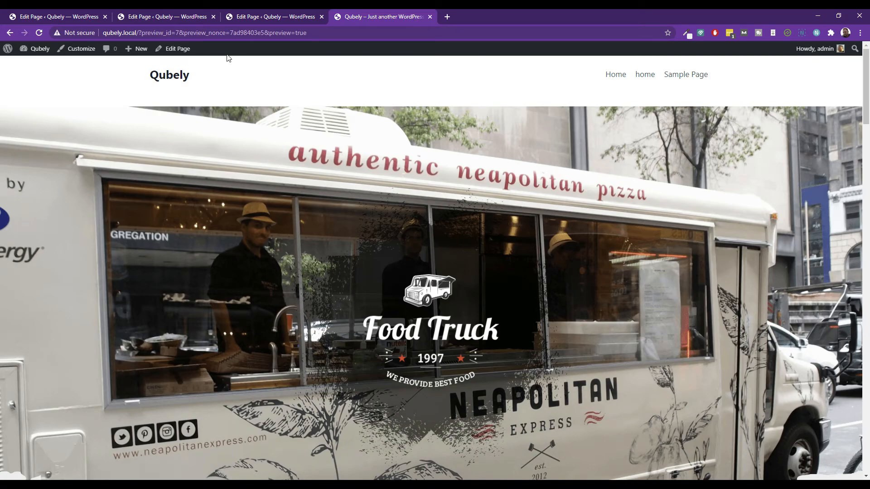
scroll(385, 216, down, 10)
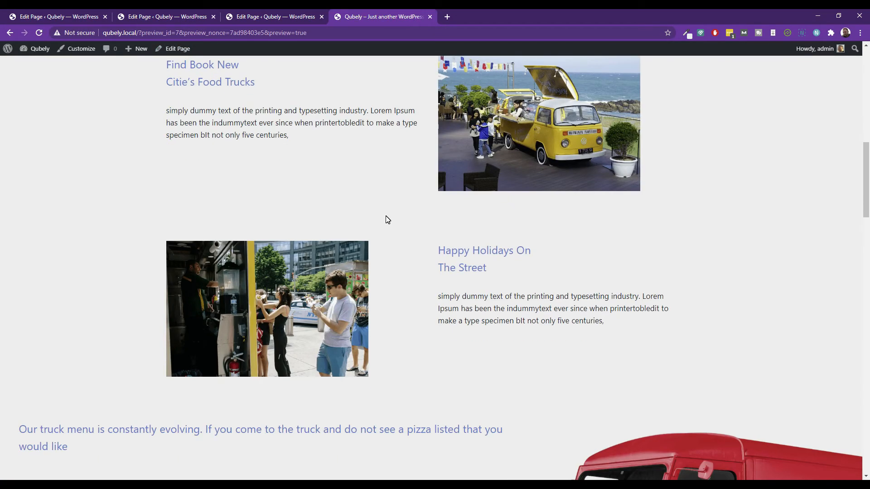
scroll(386, 217, up, 4)
scroll(388, 228, up, 2)
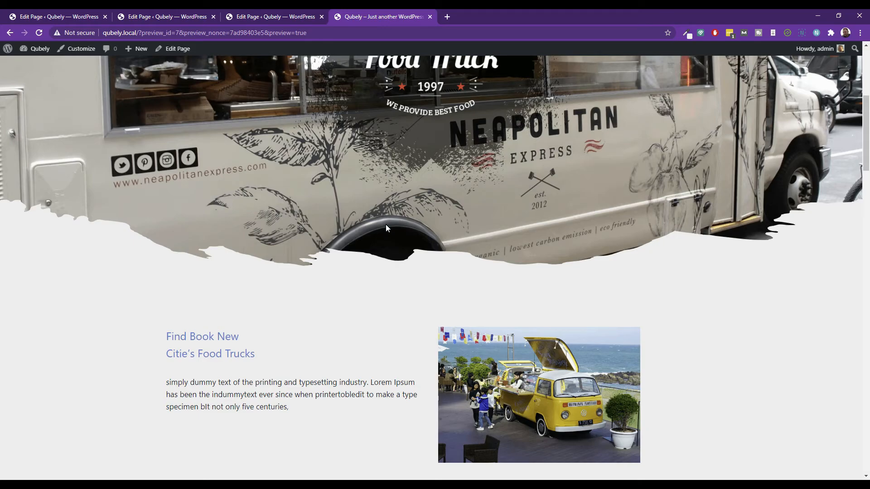
scroll(386, 228, up, 6)
scroll(386, 228, down, 5)
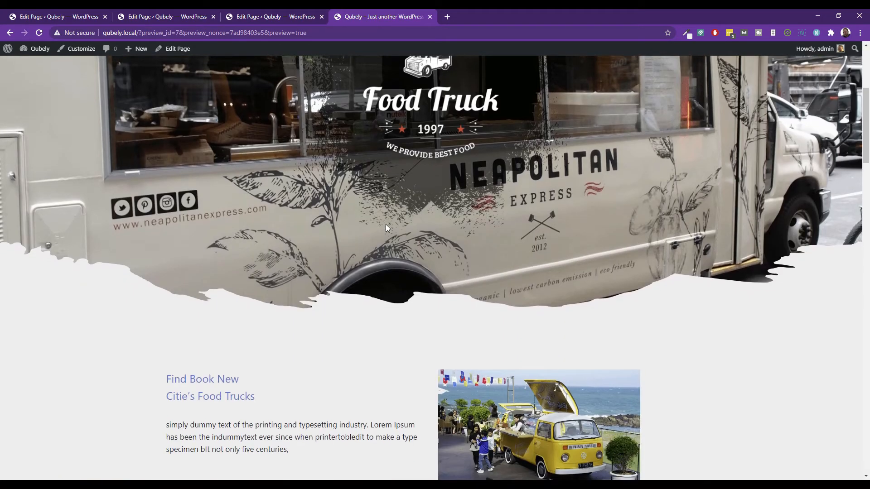
scroll(385, 229, down, 6)
scroll(376, 268, up, 5)
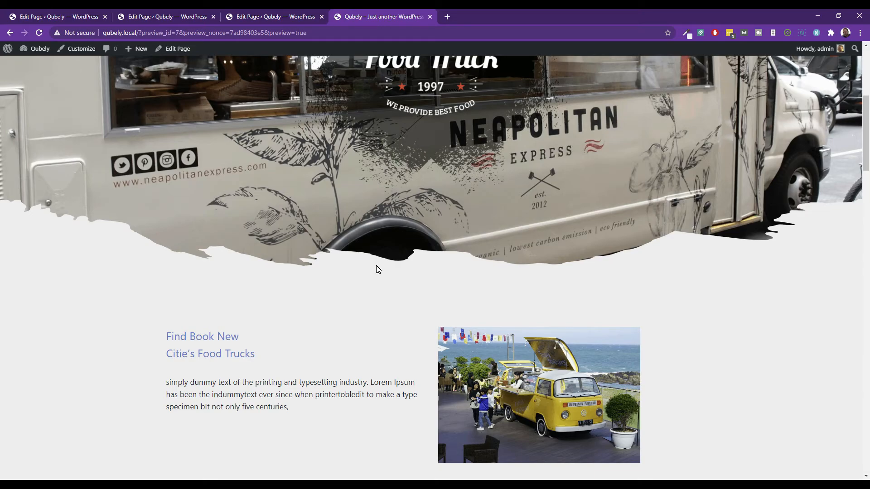
Step: Return to the page editor, set the pizza menu carousel's gutter to 10, and update the page
click(245, 13)
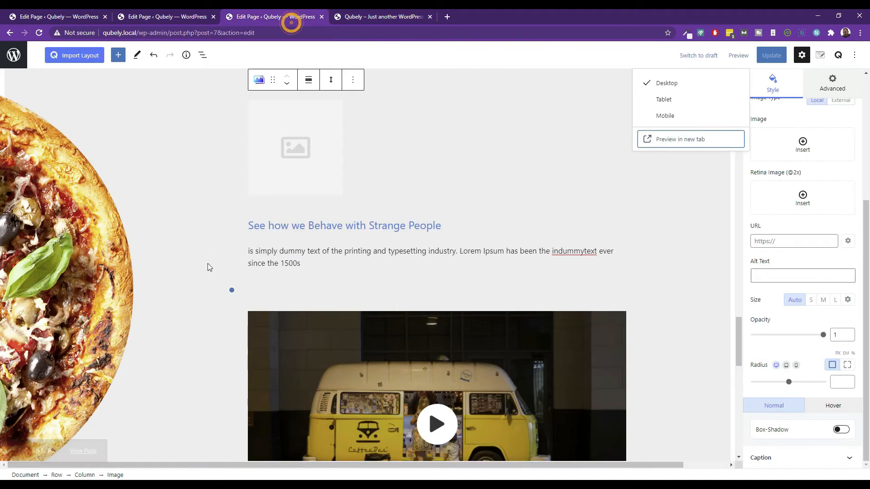
scroll(225, 299, down, 9)
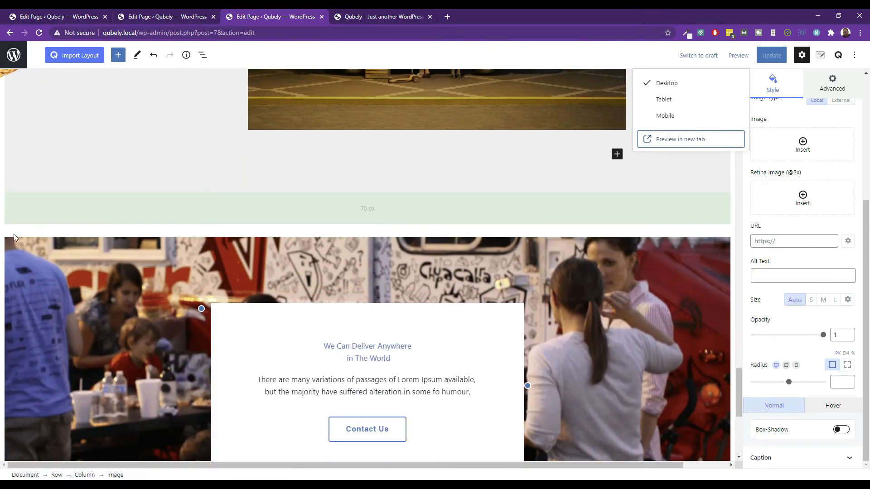
scroll(257, 287, down, 6)
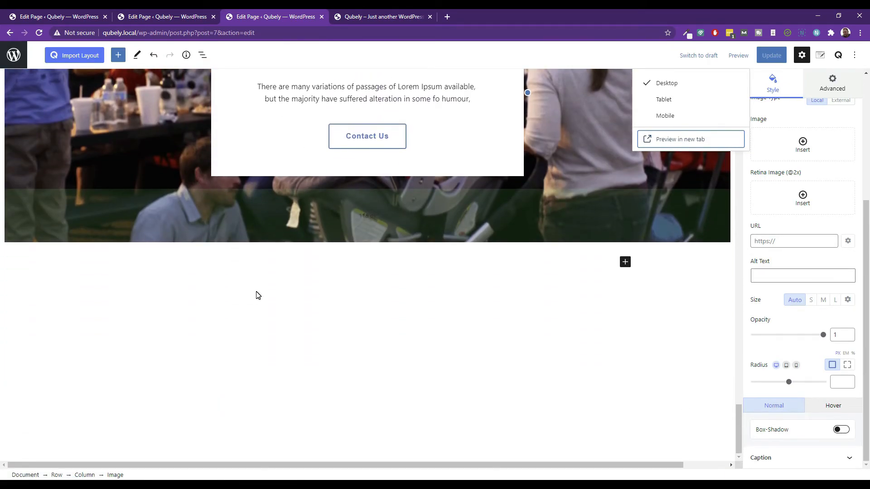
scroll(257, 292, up, 20)
scroll(257, 292, up, 15)
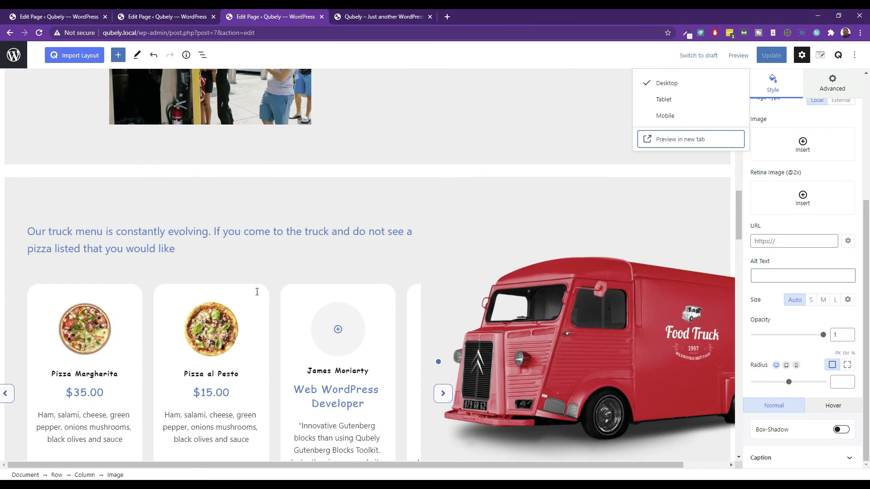
scroll(252, 296, down, 8)
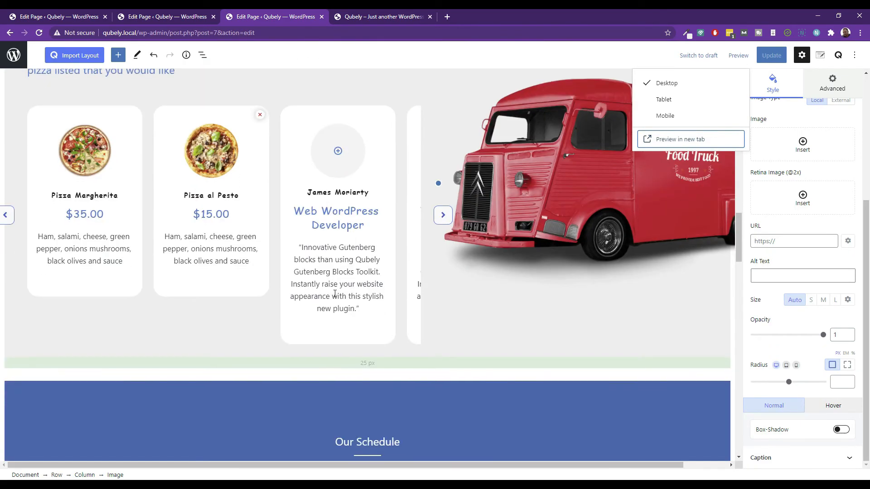
click(400, 217)
scroll(461, 207, up, 2)
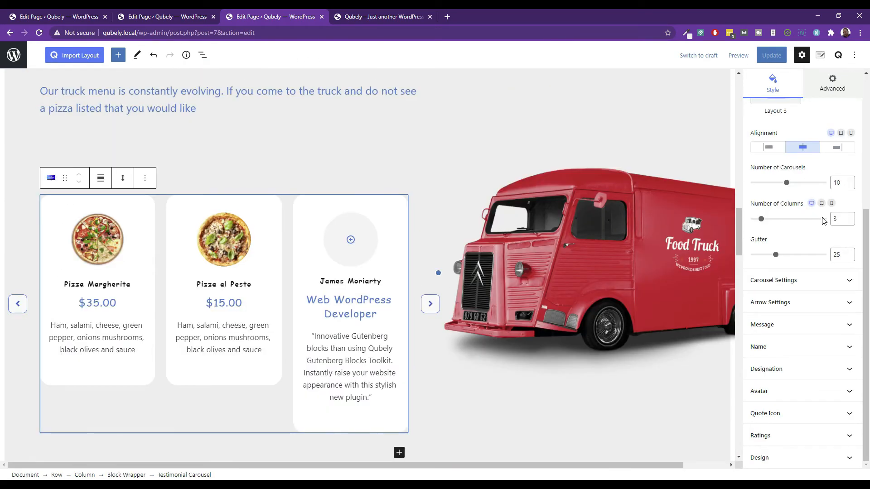
double_click(836, 254)
text(10)
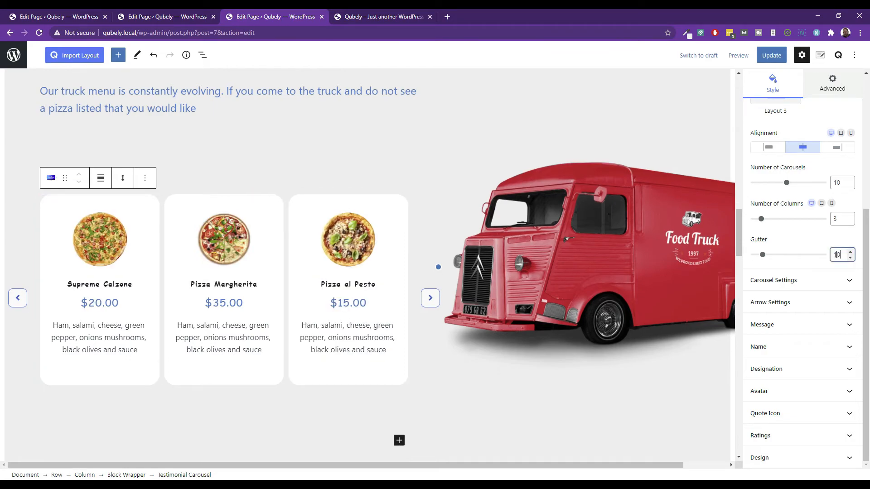
click(771, 55)
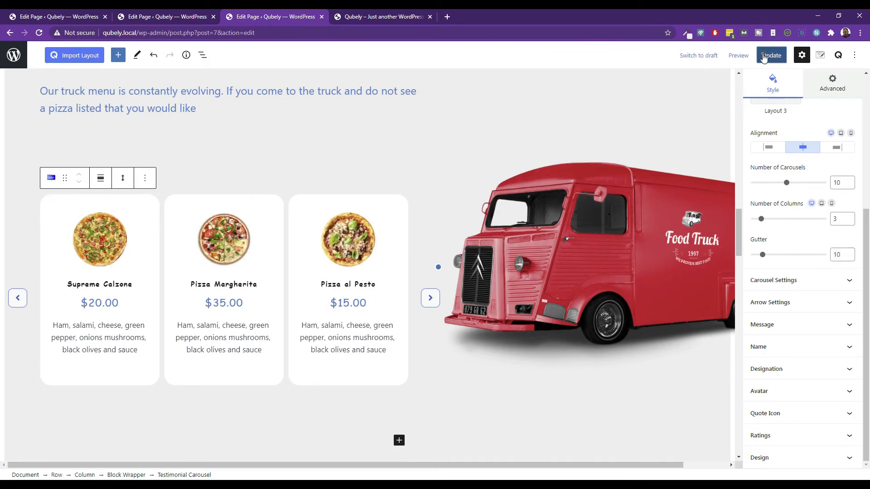
Step: Preview the page in a new tab and check the pizza menu carousel's card spacing and navigation in both directions
click(738, 55)
click(700, 145)
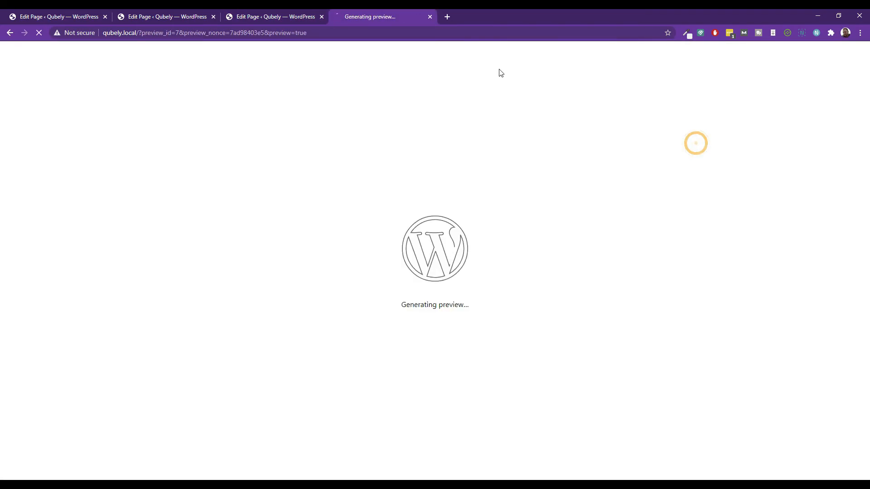
scroll(358, 129, down, 15)
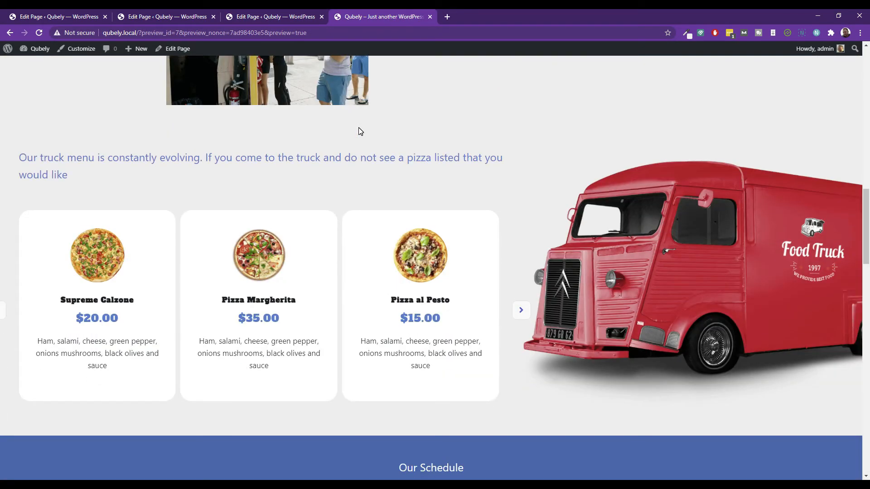
scroll(358, 135, up, 1)
scroll(487, 214, up, 3)
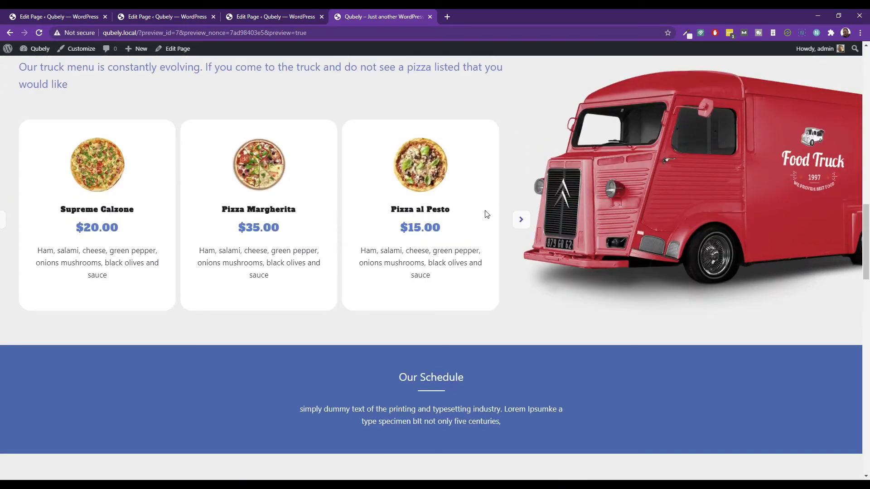
click(4, 220)
click(517, 219)
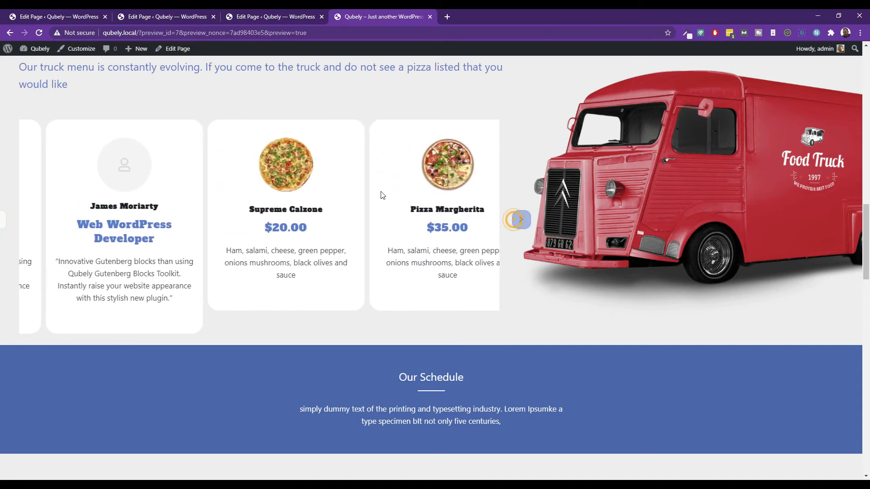
Step: Return to the page editor, set the pizza menu's number of carousels to 9, and update the page
click(289, 13)
double_click(841, 185)
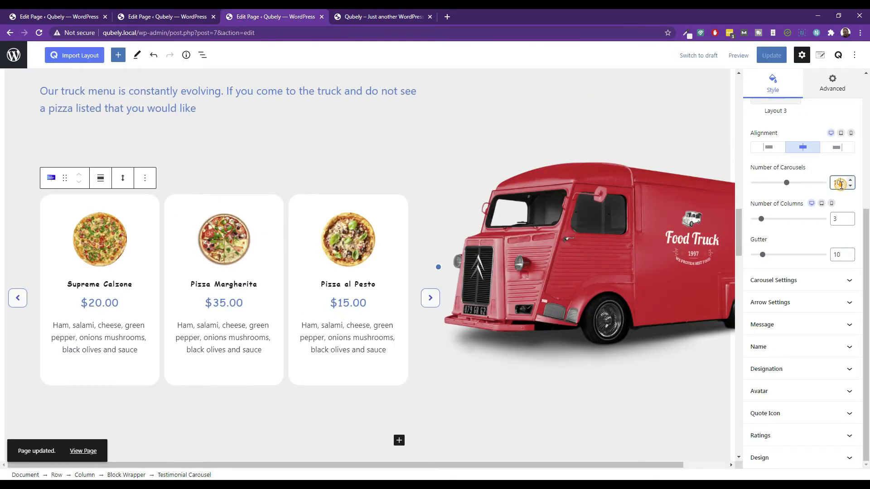
text(9)
click(770, 56)
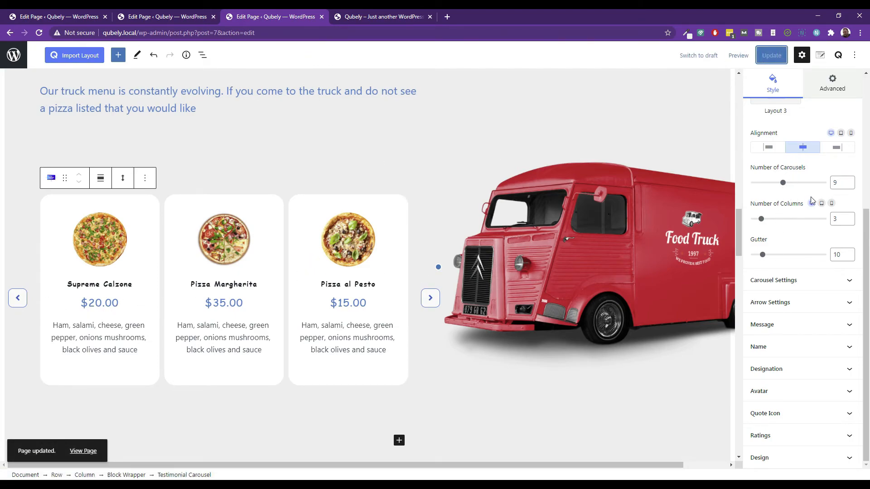
Step: Set the pizza menu carousel's number of carousels to 3 and update the page
double_click(838, 183)
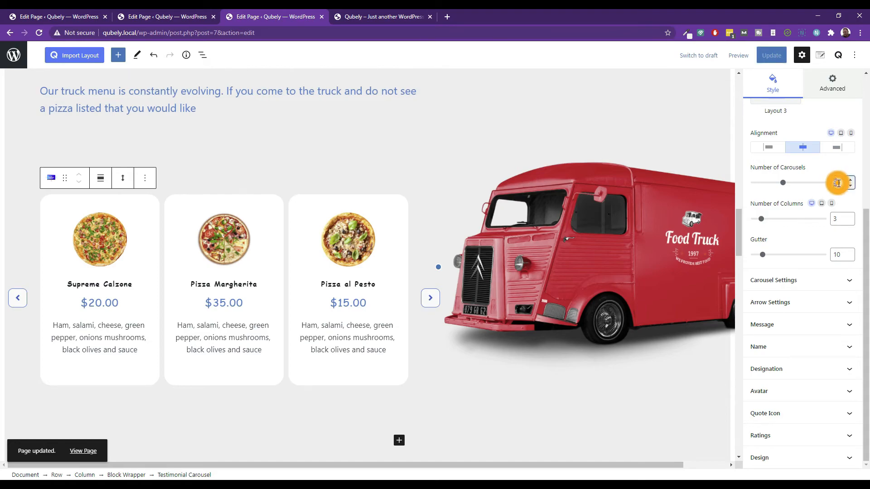
text(8)
click(771, 57)
click(849, 187)
click(850, 186)
click(850, 186)
click(850, 186)
click(776, 55)
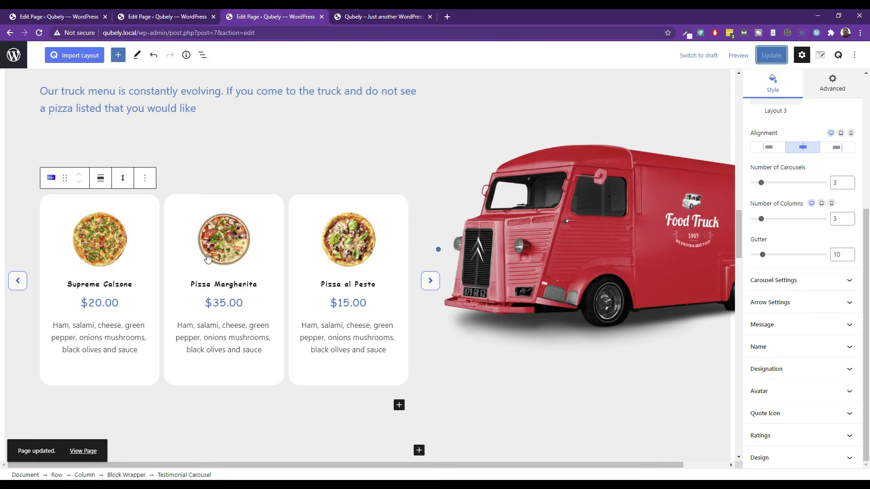
Step: Preview the page in a new tab and page the pizza menu carousel backwards to check its cards
click(738, 55)
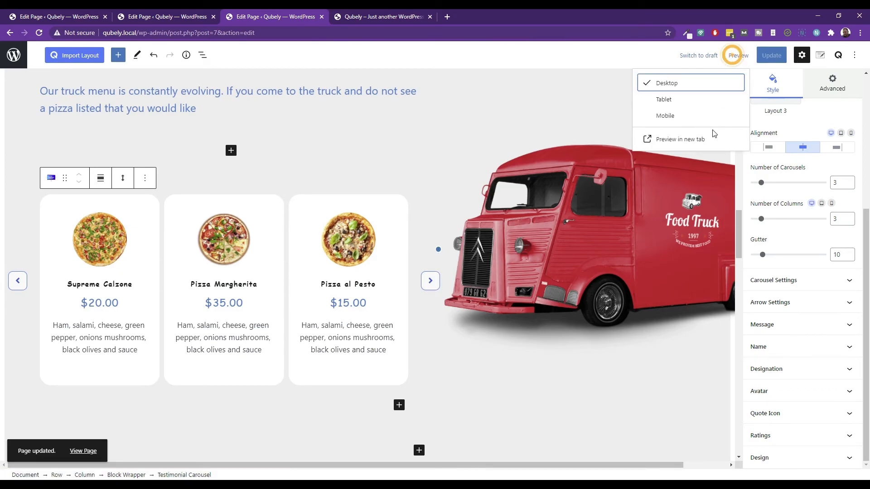
click(682, 137)
scroll(381, 164, down, 12)
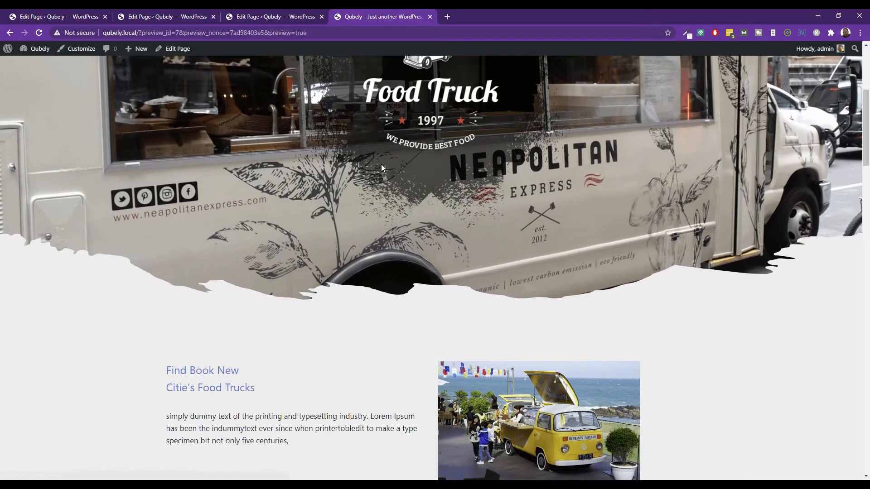
scroll(387, 166, down, 4)
scroll(318, 198, up, 2)
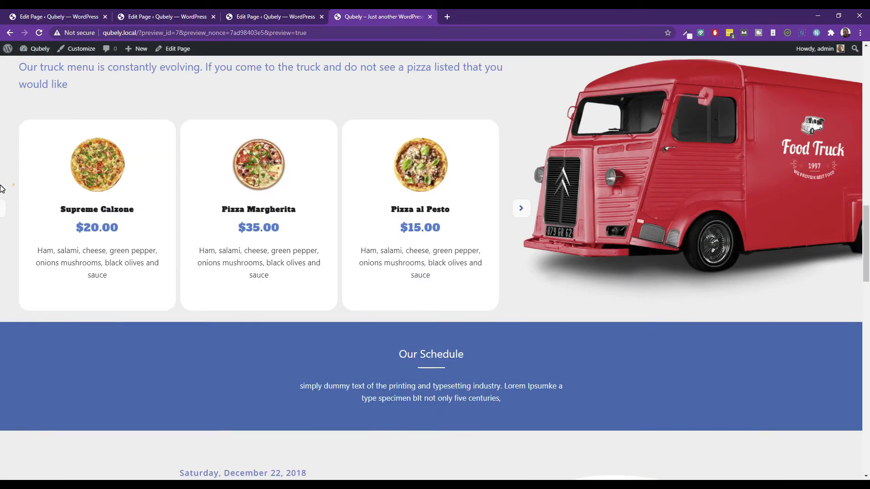
click(9, 210)
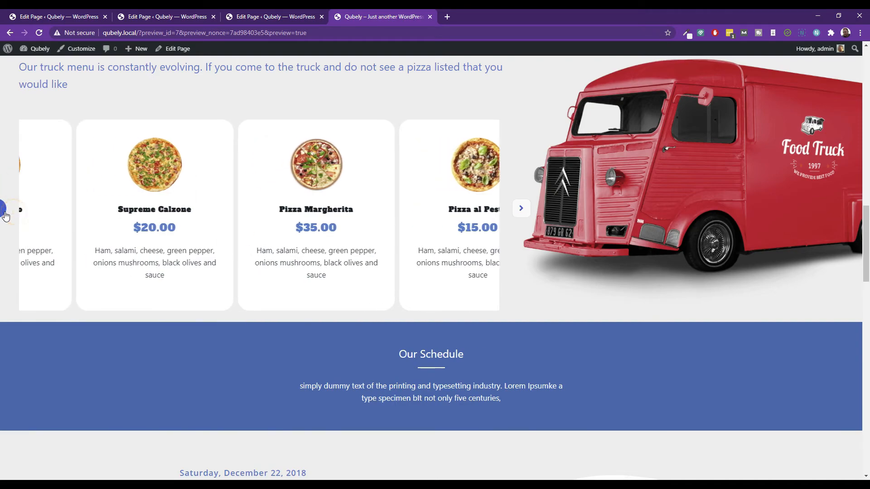
click(9, 209)
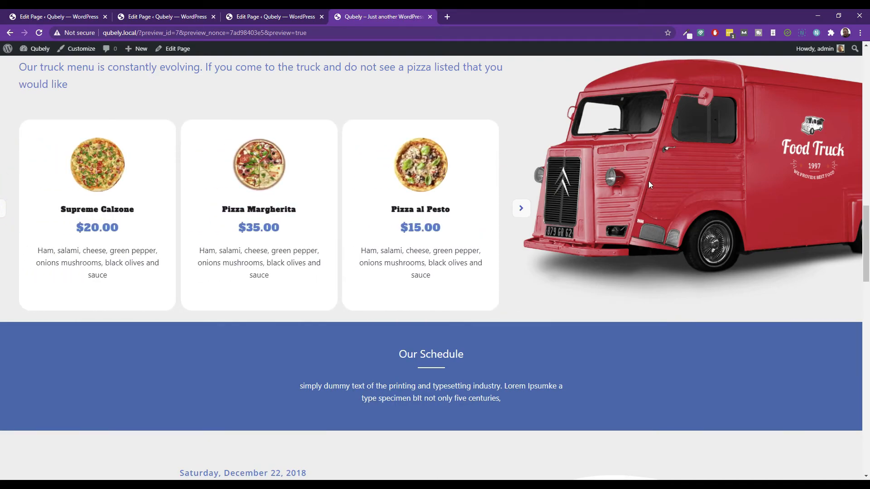
Step: Return to the page editor, widen the pizza menu carousel's column to about 74.5% of the row, and update the page
click(266, 18)
click(438, 246)
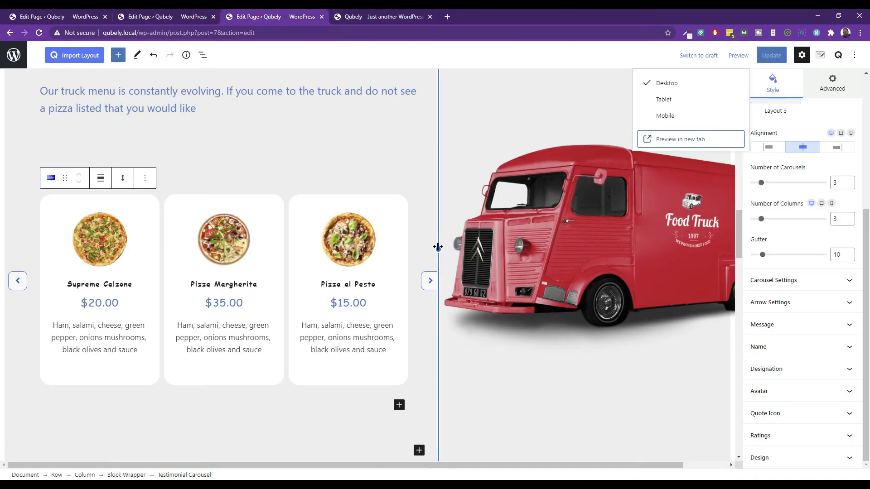
drag(439, 247, 536, 246)
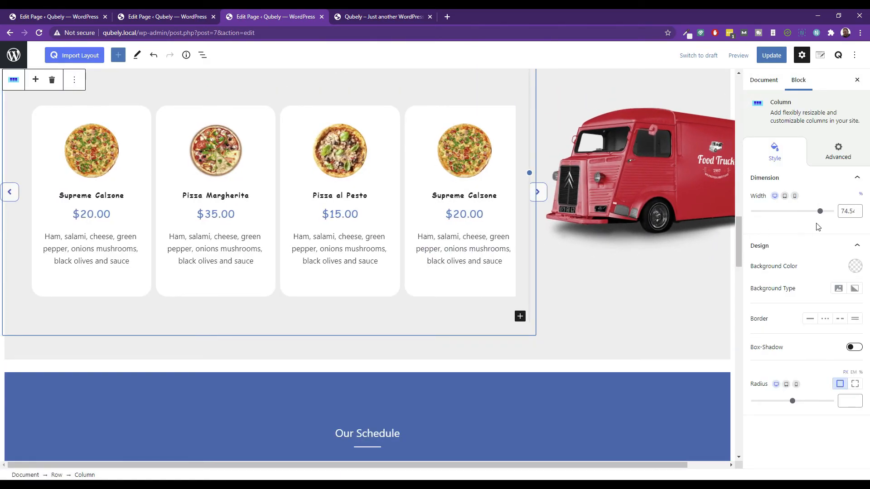
click(772, 55)
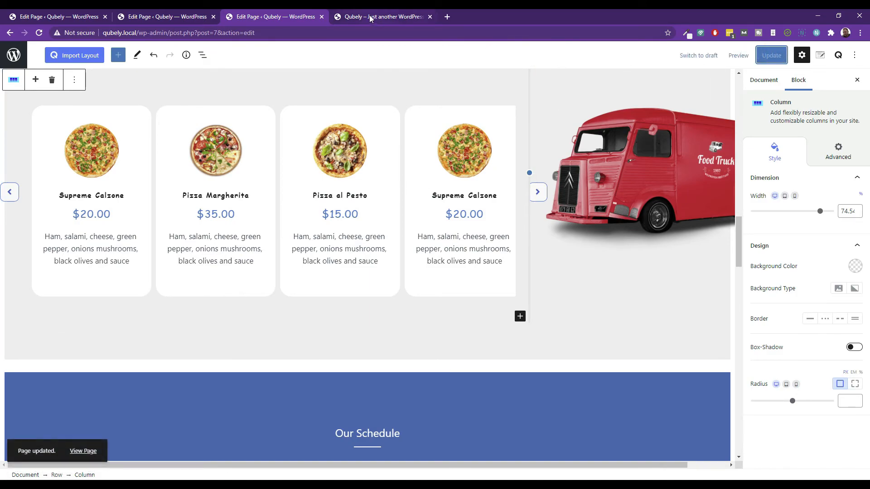
Step: Preview the page in a new tab and check the widened pizza menu carousel by advancing it one card
click(738, 55)
click(700, 137)
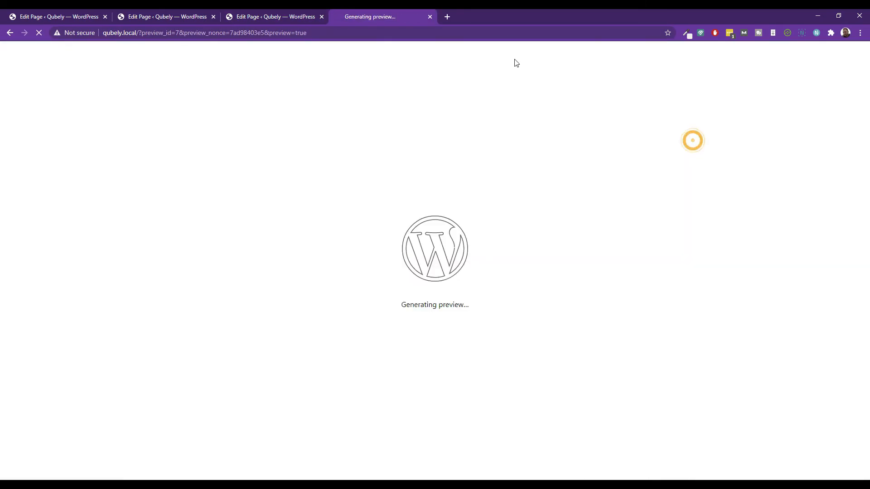
scroll(437, 200, down, 15)
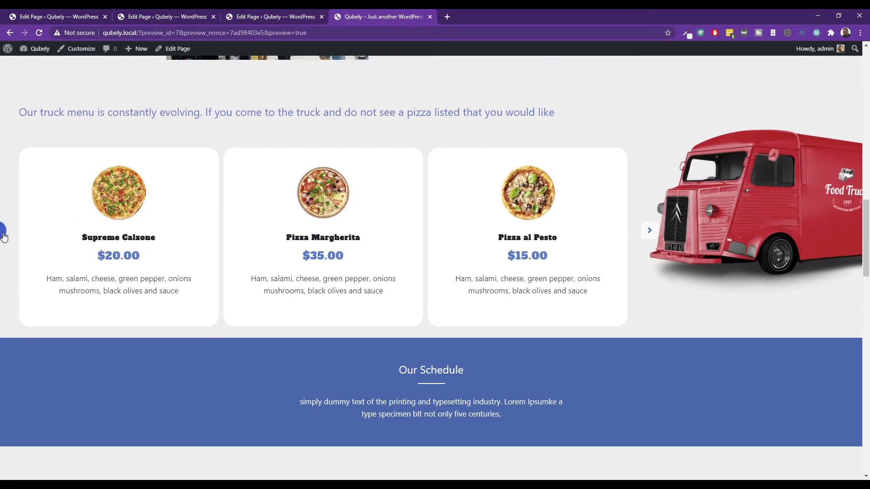
click(649, 232)
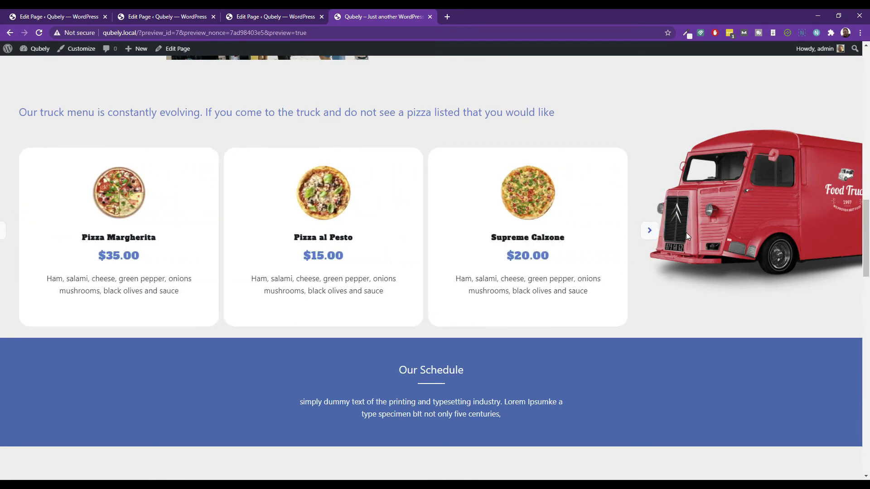
Step: Look through the whole previewed page, from the food truck rows and schedule to the contact section, and return to its header
scroll(374, 104, up, 15)
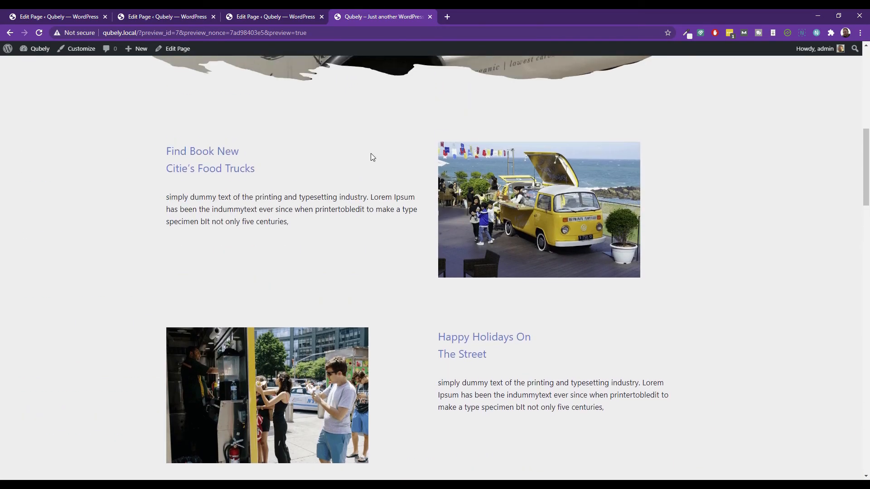
scroll(366, 153, down, 20)
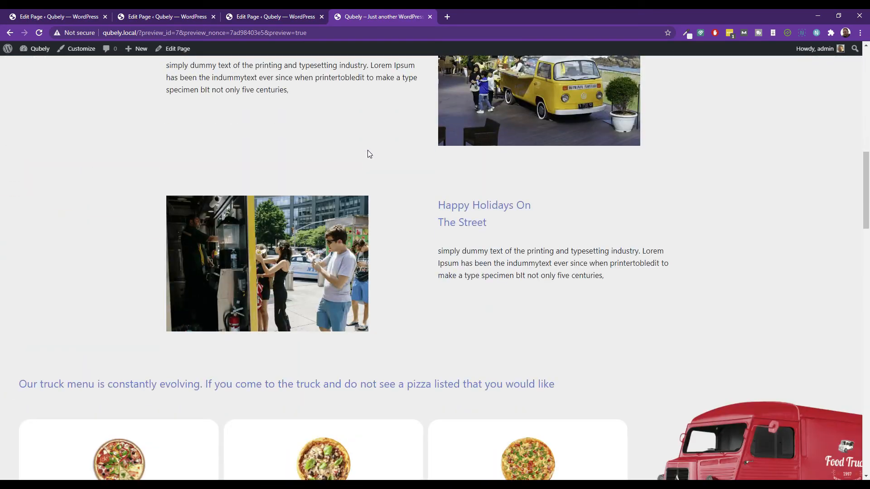
scroll(374, 141, up, 7)
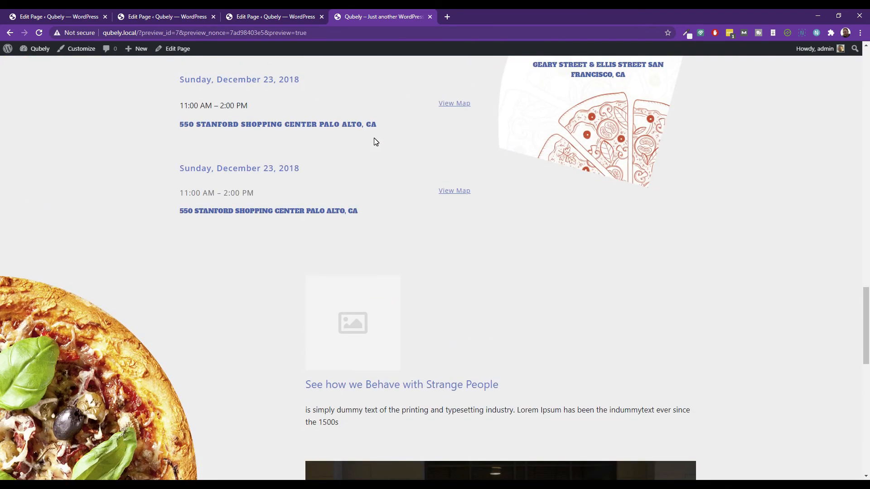
scroll(375, 139, down, 6)
scroll(403, 154, down, 8)
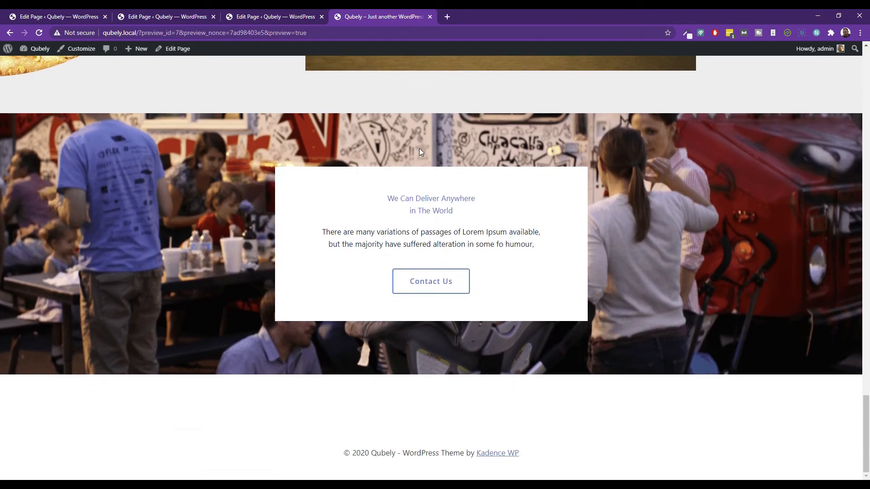
scroll(428, 278, up, 5)
scroll(428, 269, up, 20)
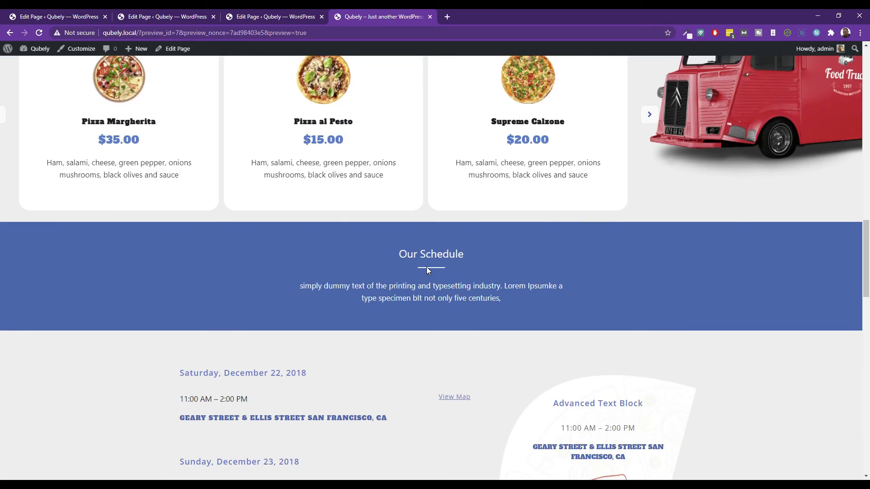
scroll(427, 270, up, 1)
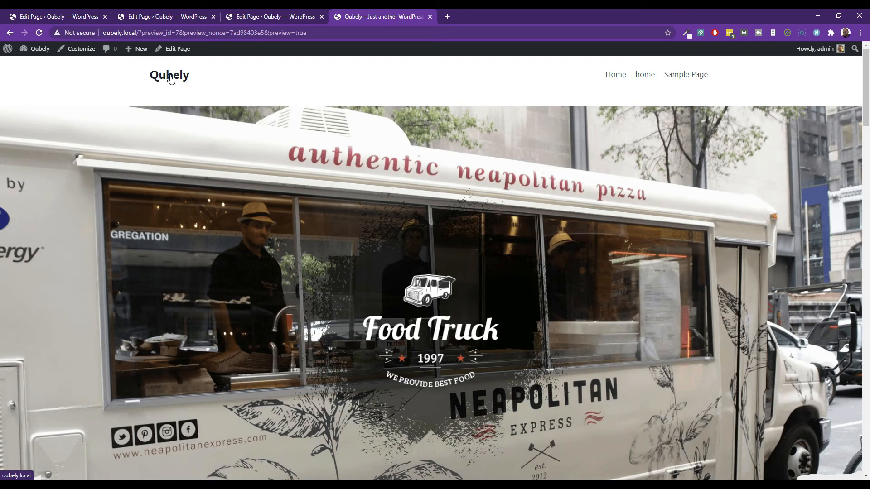
Step: Search the web for "generatepress" in a new browser tab and open the GeneratePress theme website
click(447, 17)
click(435, 30)
text(gener)
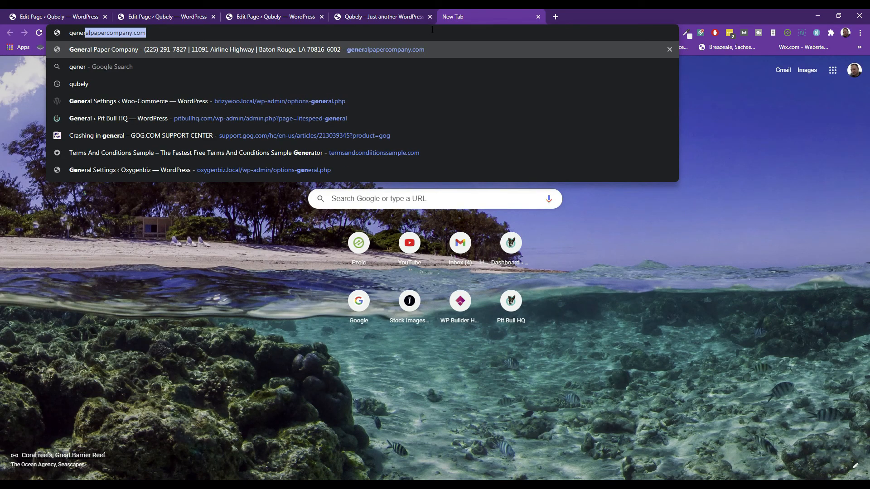
text(atepress)
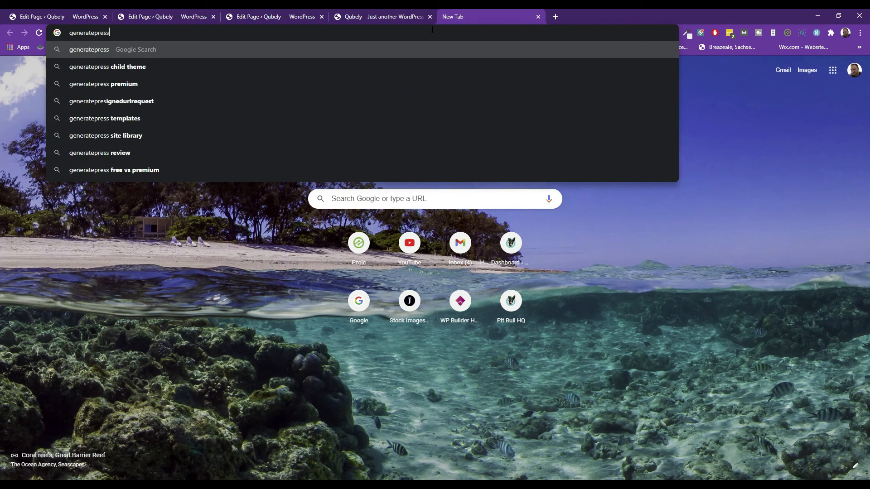
key(Return)
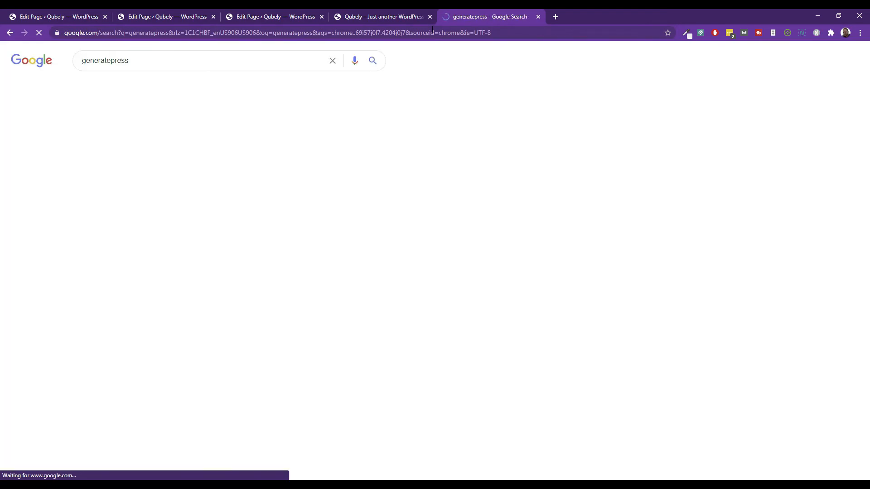
click(202, 136)
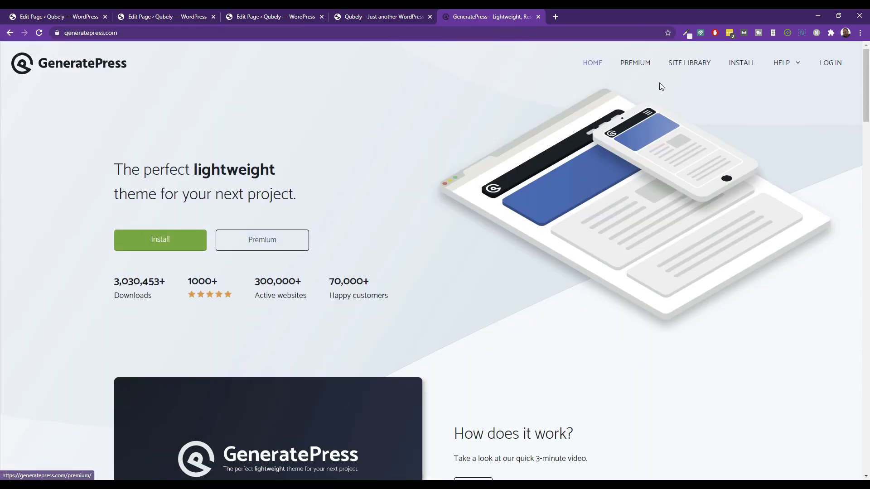
Step: Open the GeneratePress Premium page and examine its modules, GP Premium pricing, frequently asked questions and footer links
click(643, 65)
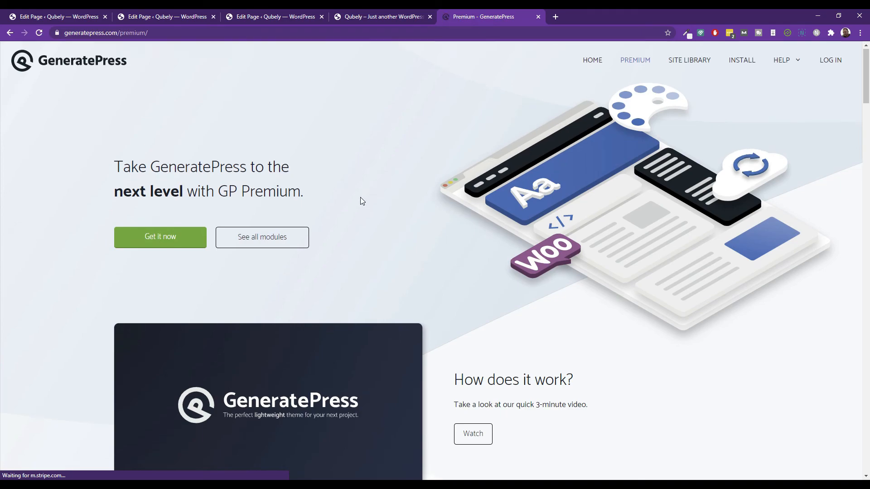
scroll(361, 197, down, 5)
scroll(353, 173, down, 9)
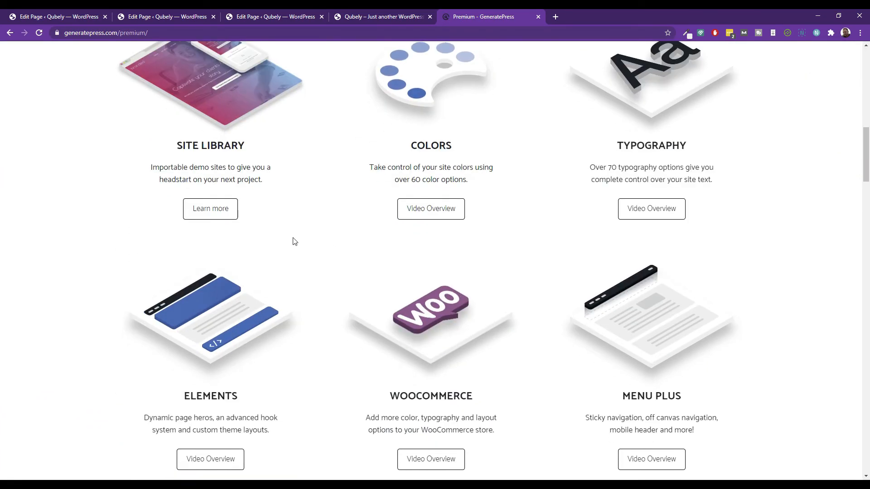
scroll(304, 183, down, 4)
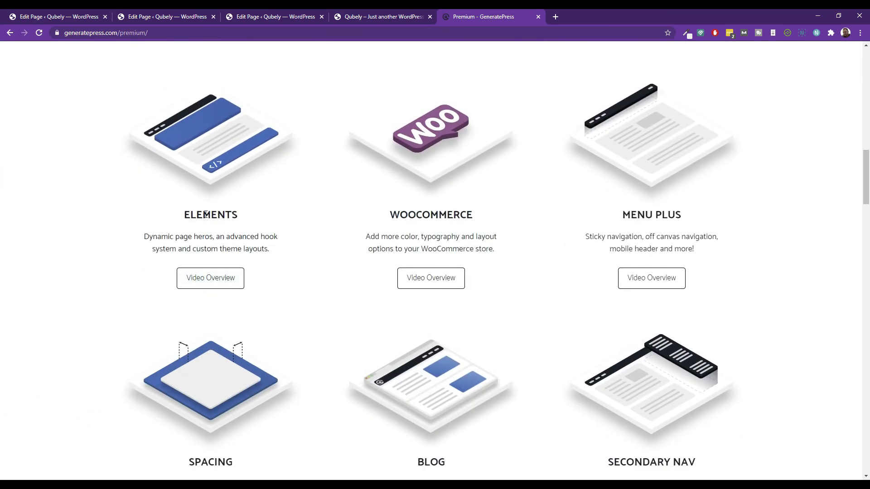
scroll(231, 253, down, 4)
scroll(307, 315, down, 4)
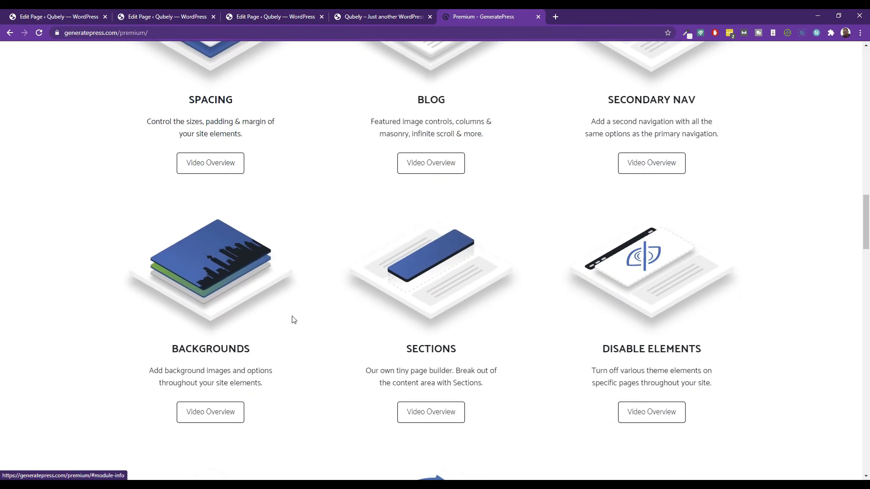
scroll(458, 299, down, 3)
scroll(458, 299, down, 14)
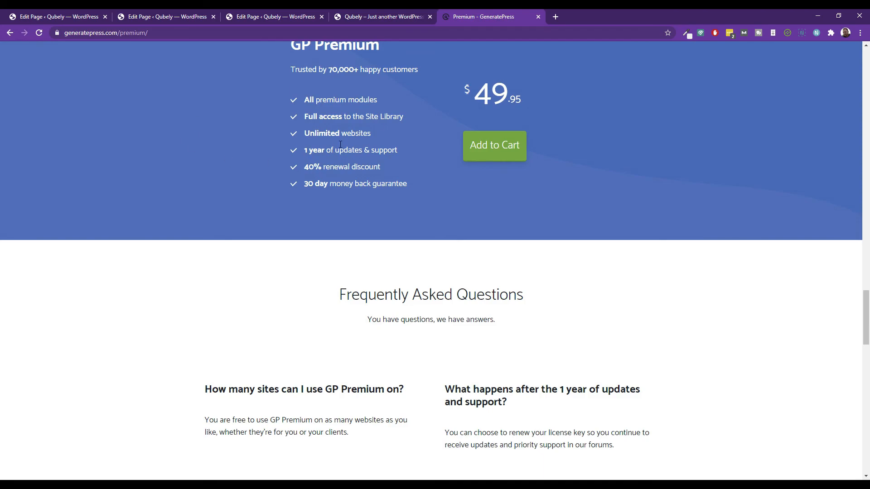
scroll(327, 145, down, 20)
scroll(725, 299, up, 2)
scroll(779, 303, down, 4)
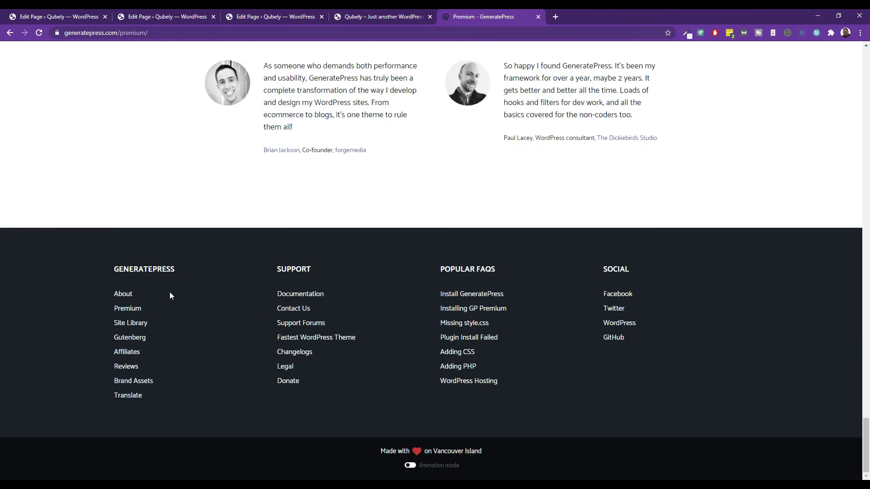
Step: Open the GeneratePress Gutenberg page and examine its block editor integration features
click(122, 339)
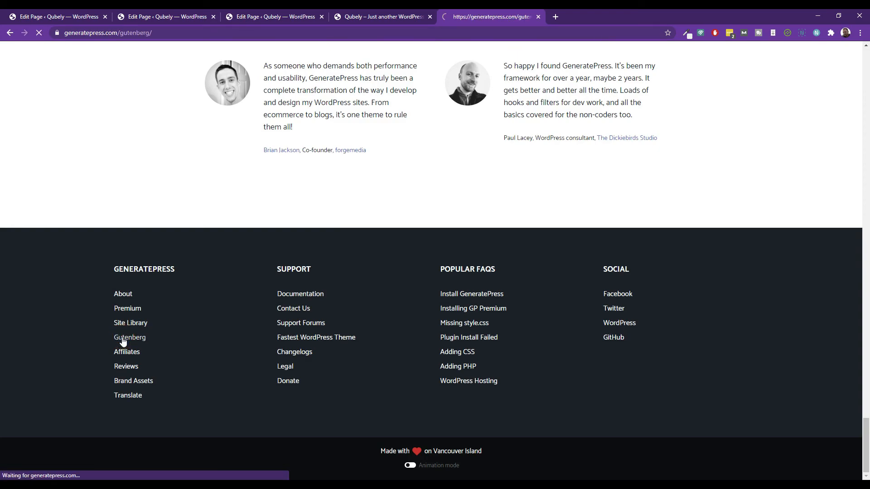
scroll(242, 216, down, 5)
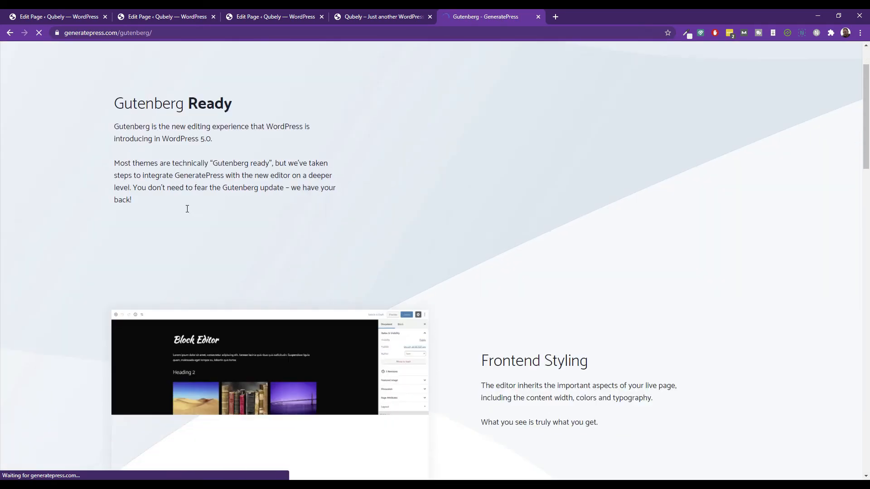
scroll(242, 216, down, 14)
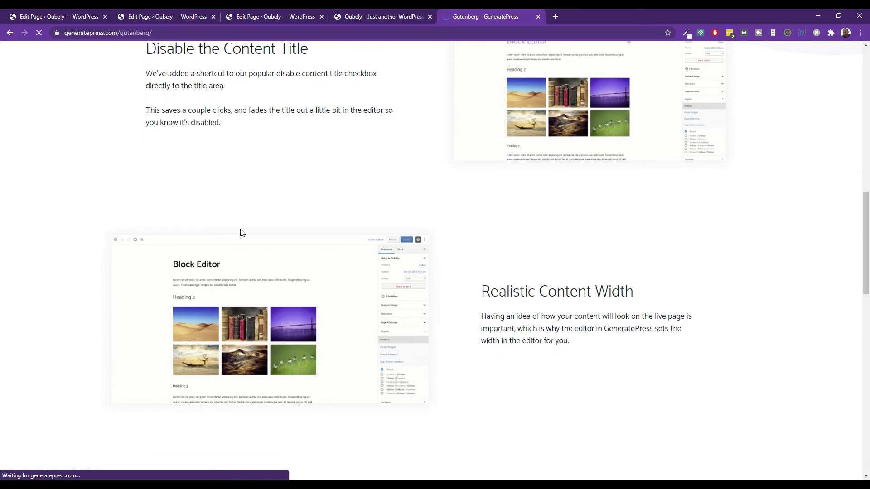
scroll(245, 232, down, 6)
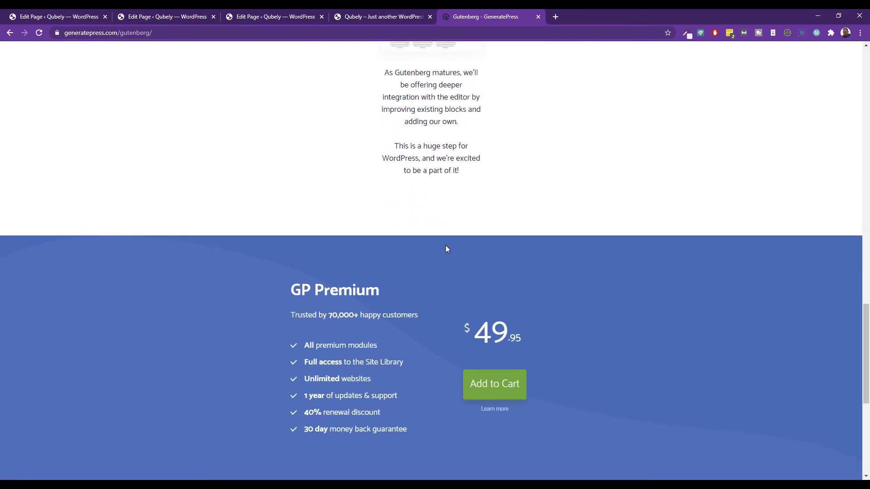
scroll(443, 250, up, 10)
scroll(442, 250, up, 15)
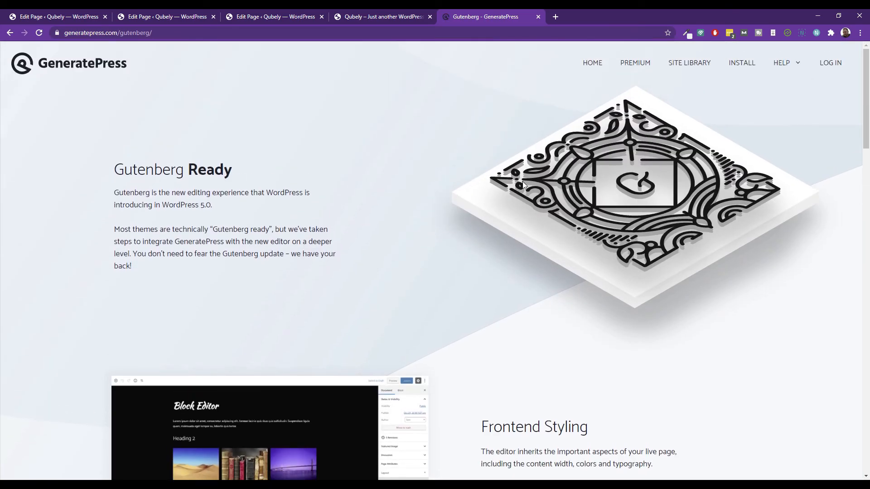
Step: Open the GeneratePress Site Library and browse the importable demo sites built with the standard WordPress editor
click(690, 64)
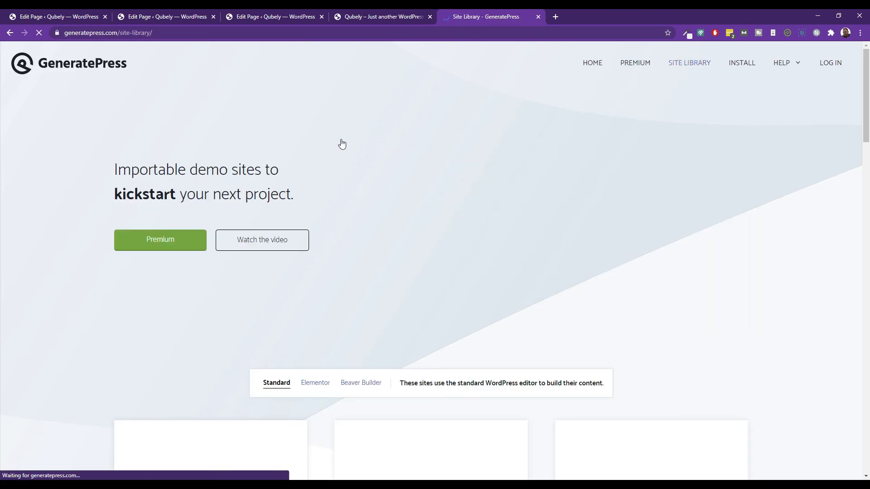
scroll(339, 143, down, 6)
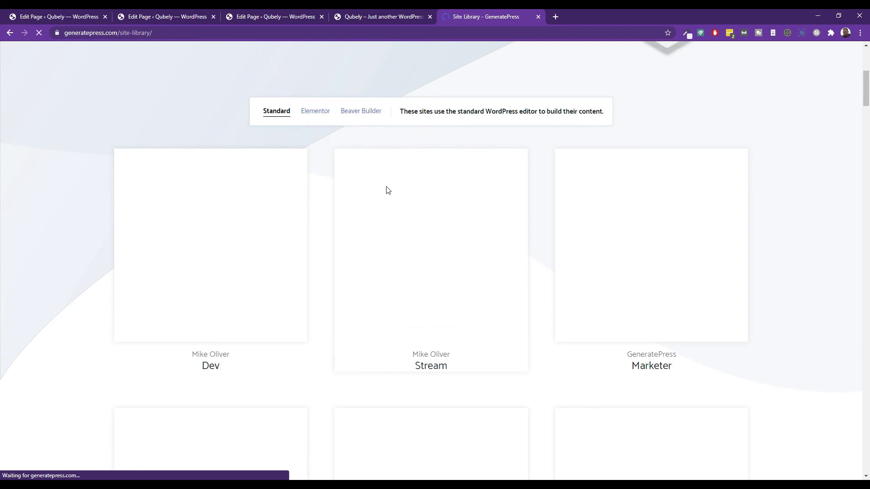
scroll(80, 209, down, 1)
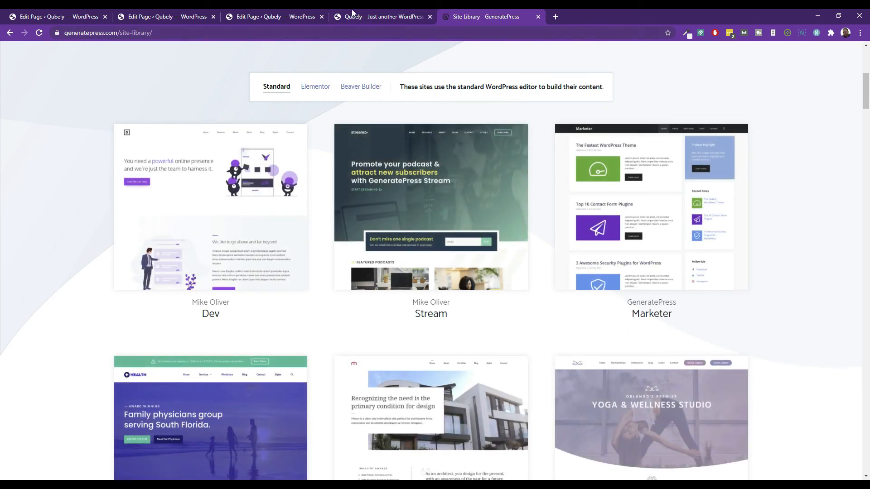
scroll(225, 194, down, 5)
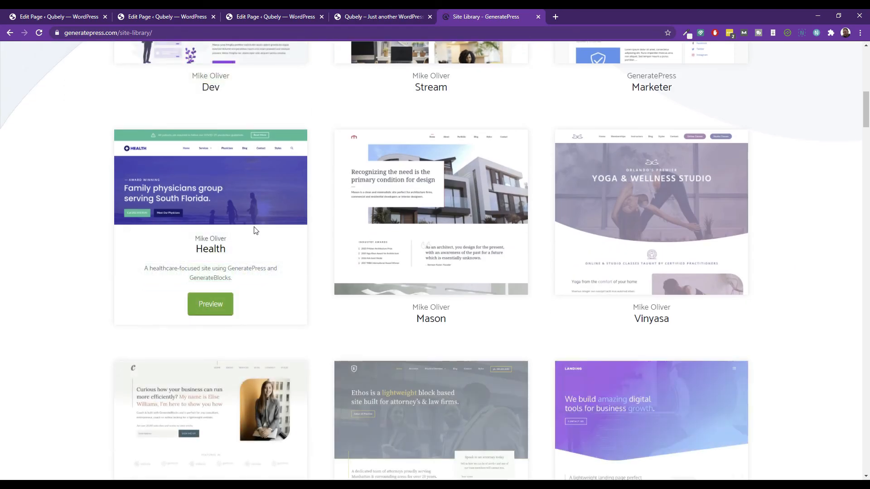
scroll(718, 206, down, 5)
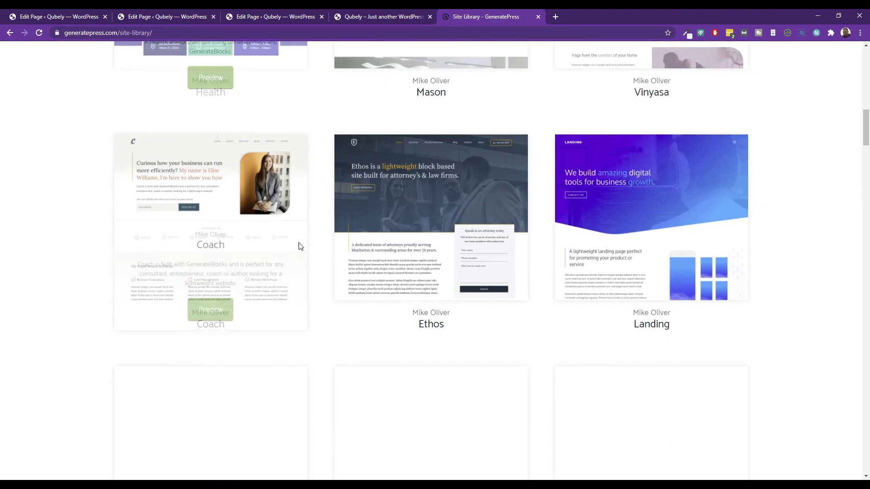
scroll(717, 202, down, 4)
Step: Go back to the food truck page preview and review its header, text rows, pizza carousel and schedule, ending at the header
click(374, 22)
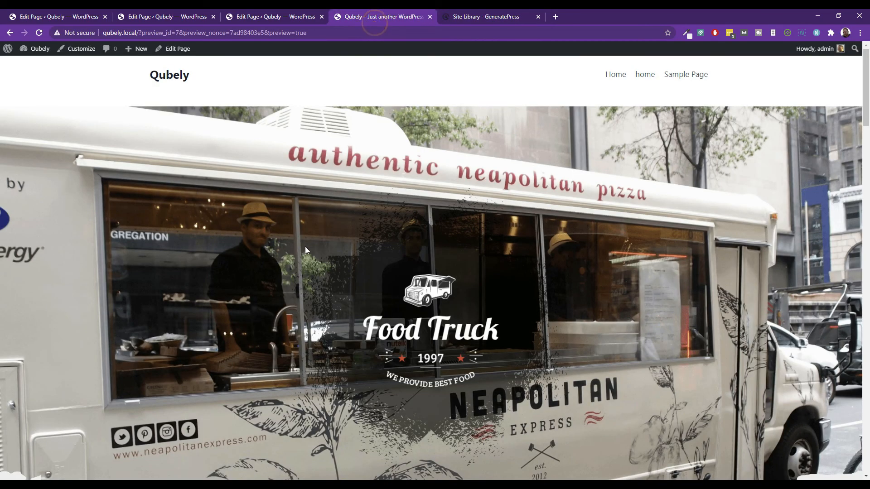
scroll(256, 228, down, 5)
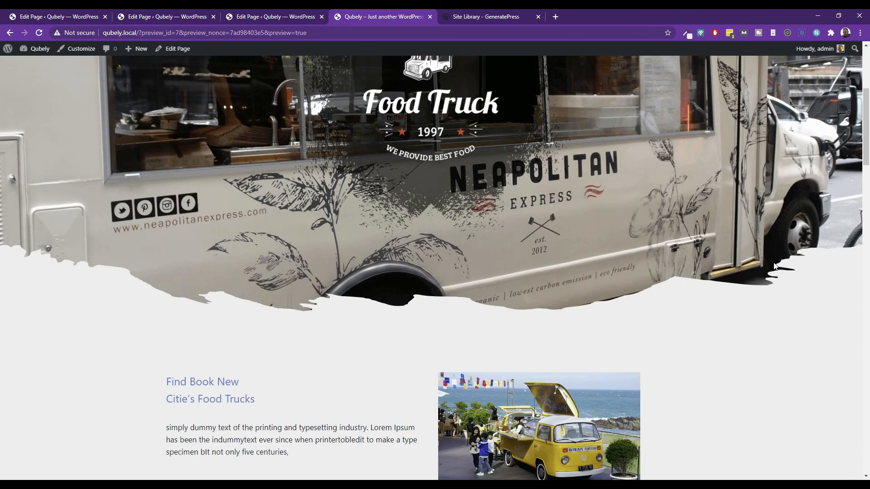
scroll(759, 277, down, 5)
scroll(759, 277, down, 9)
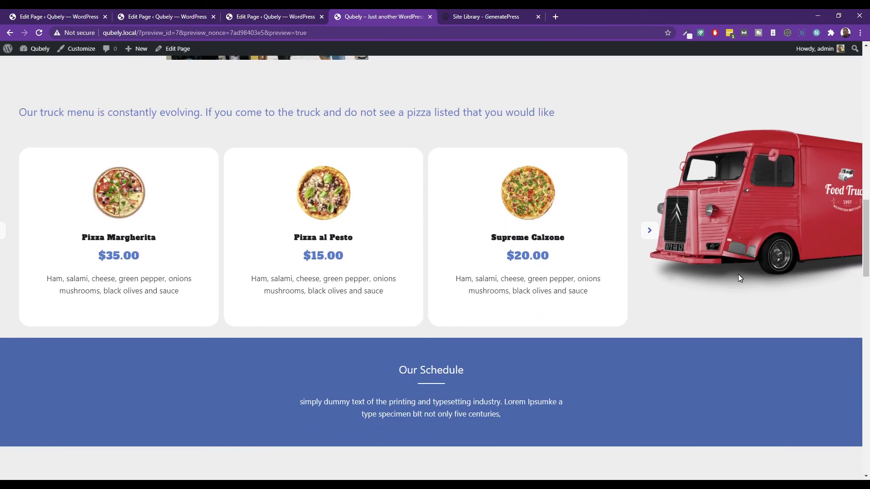
scroll(370, 213, down, 3)
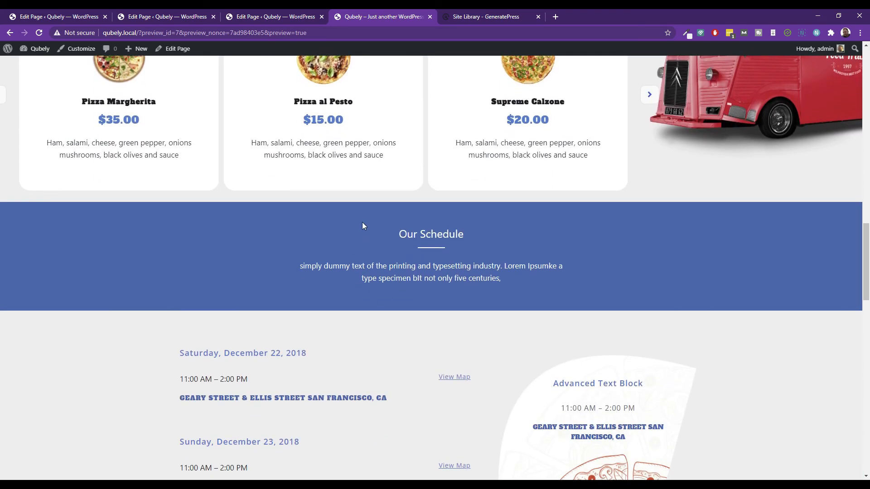
scroll(528, 254, up, 15)
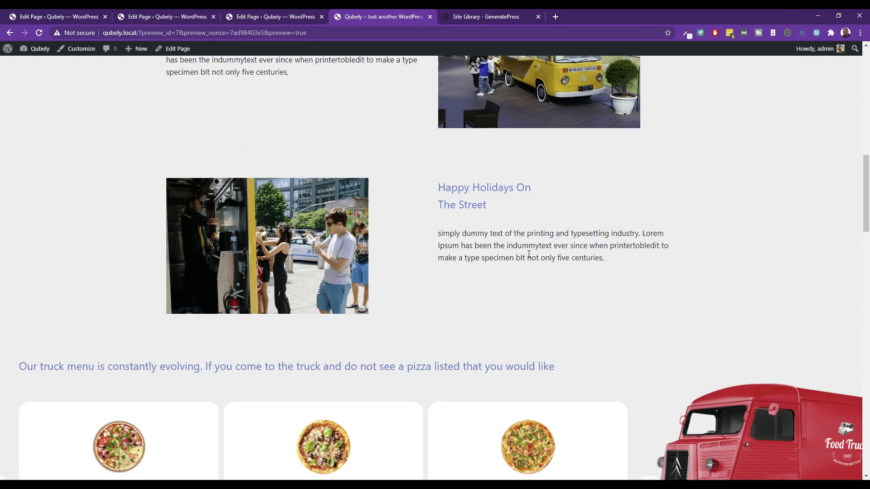
scroll(529, 253, down, 10)
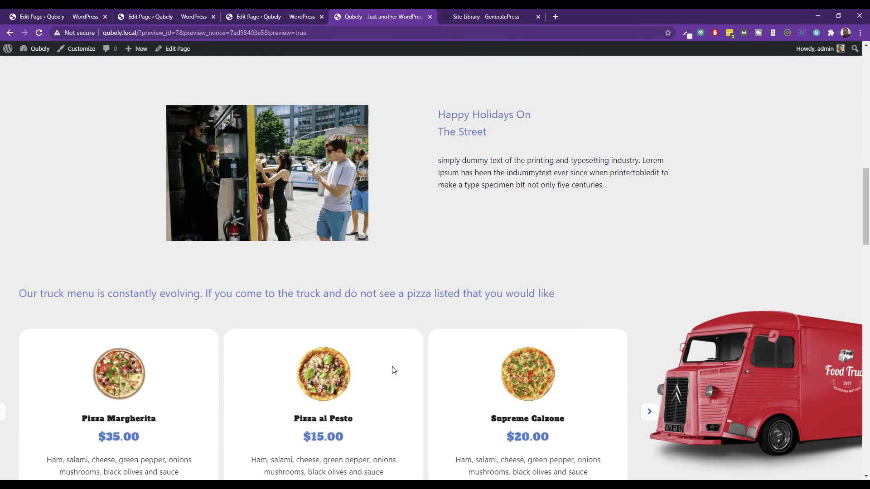
scroll(311, 336, down, 6)
scroll(346, 311, down, 10)
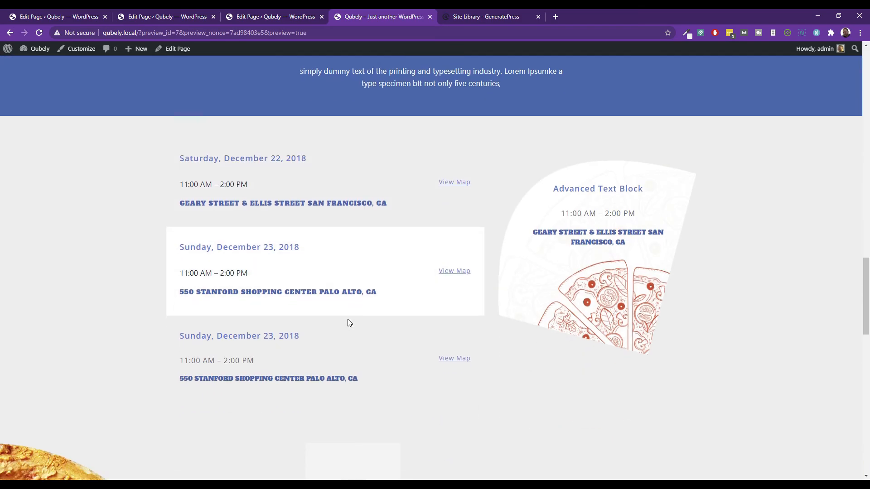
scroll(306, 284, up, 3)
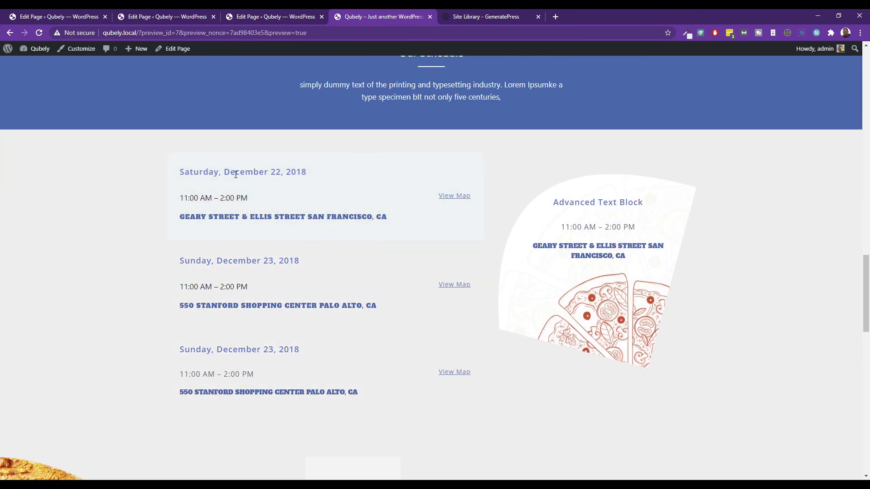
scroll(297, 267, up, 8)
scroll(298, 298, up, 10)
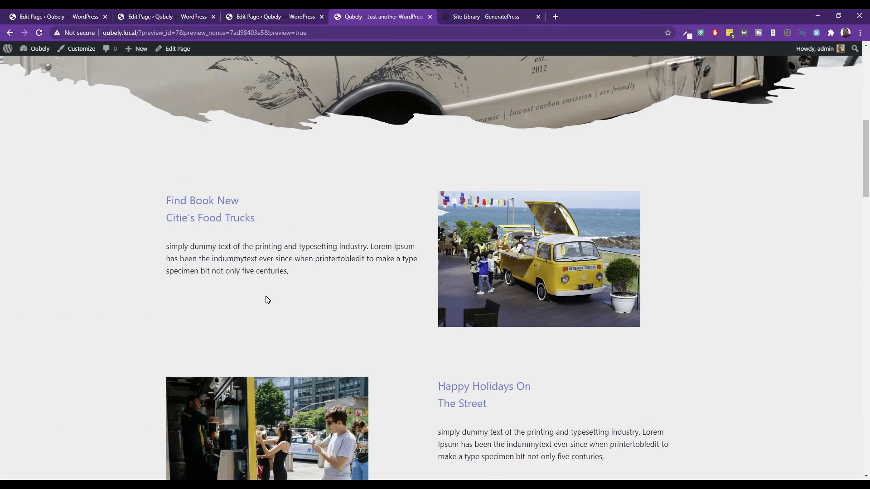
scroll(281, 280, up, 3)
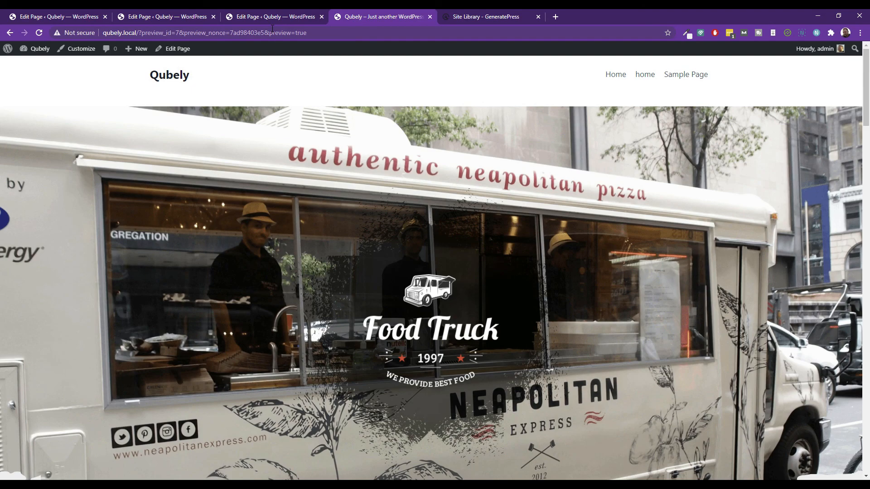
scroll(212, 141, down, 9)
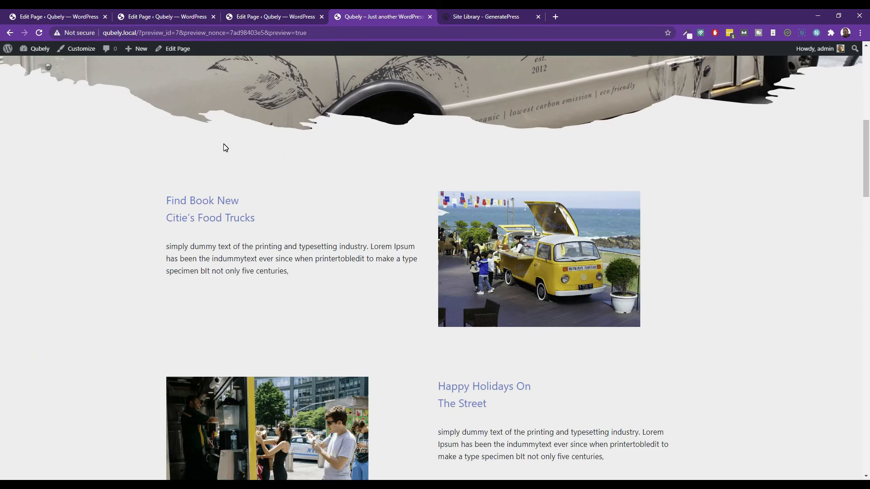
scroll(224, 144, up, 10)
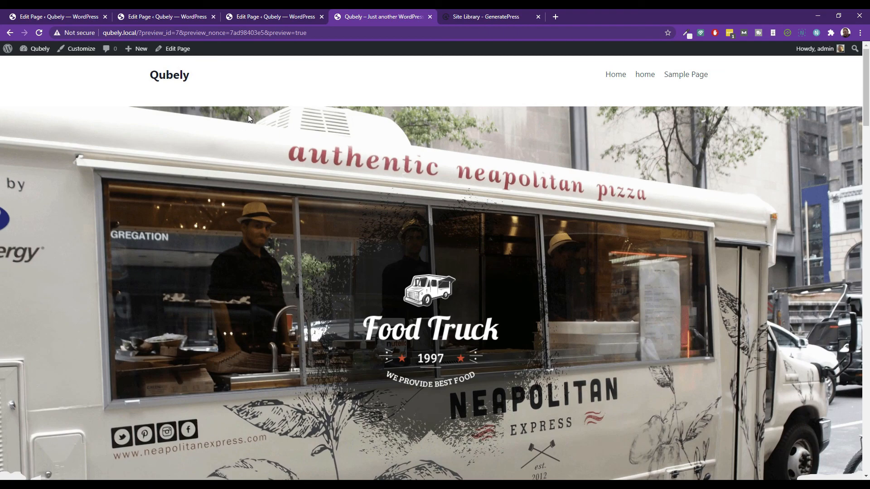